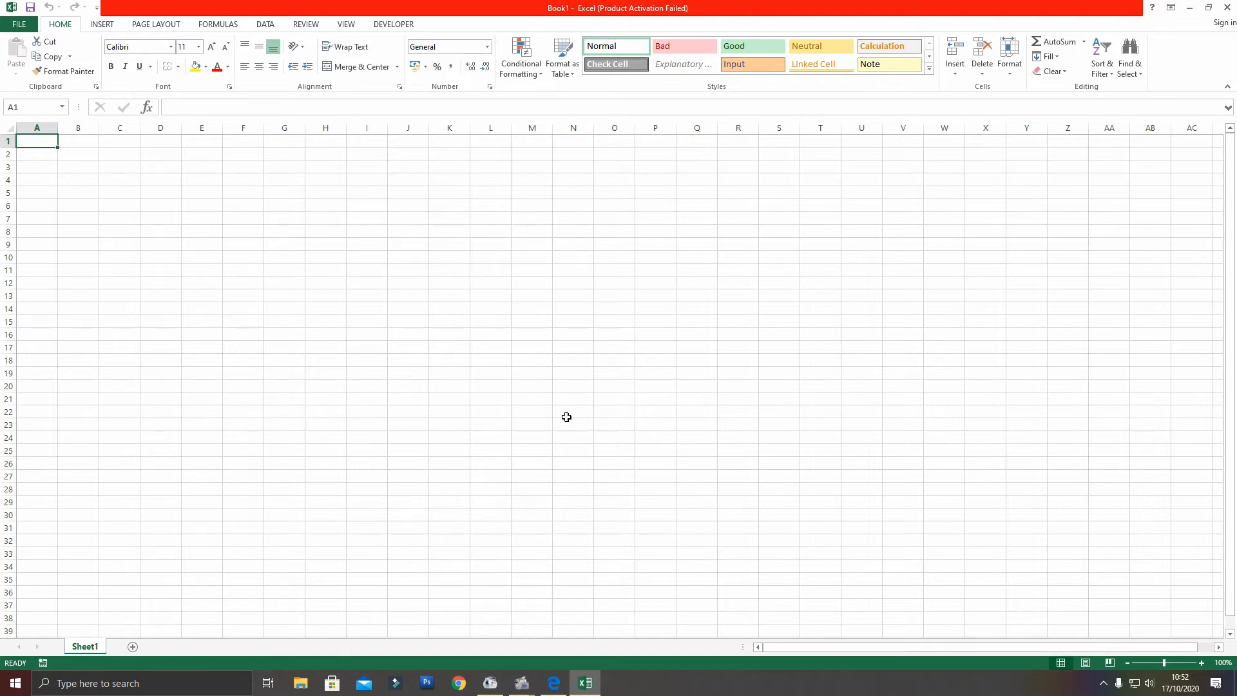
# Enter the heading DATA PEMBELIAN PRODUK in A1 and TOKO MUSTIKA ABADI in A2, following the reference PDF
pyautogui.click(554, 684)
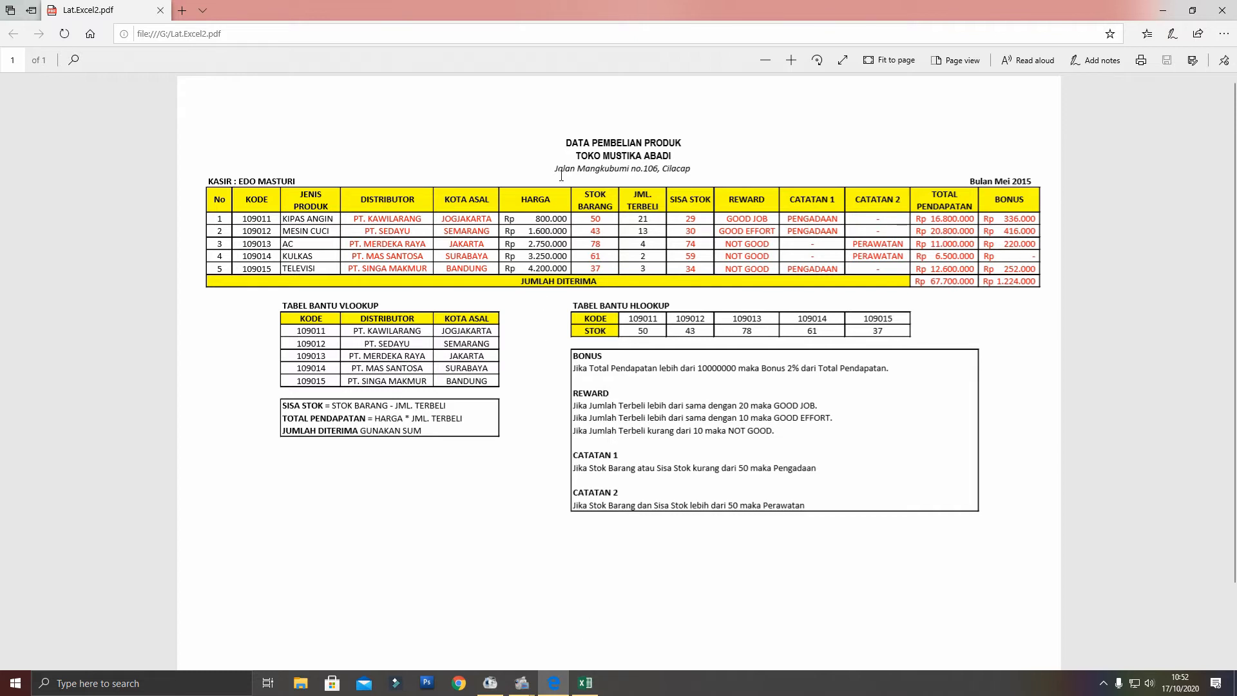
pyautogui.click(583, 679)
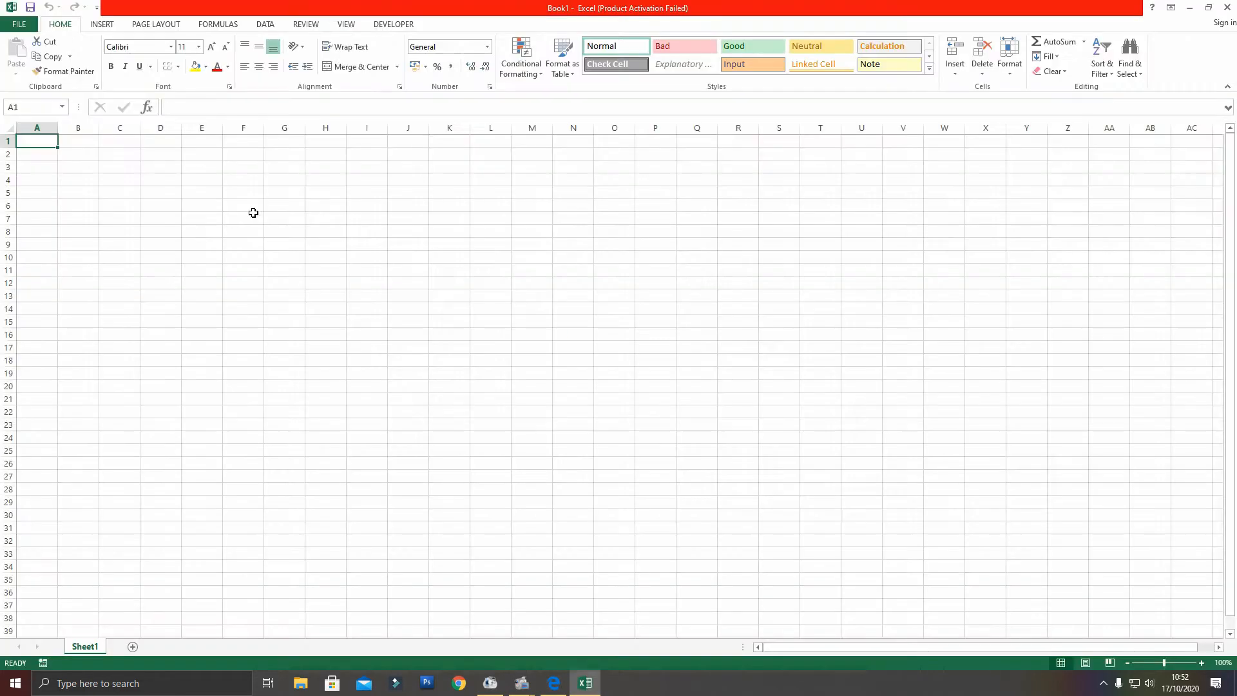
pyautogui.hotkey('alt', 'Tab')
pyautogui.hotkey('alt', 'Tab')
pyautogui.write('DATA PEMBELIAN PRODUK')
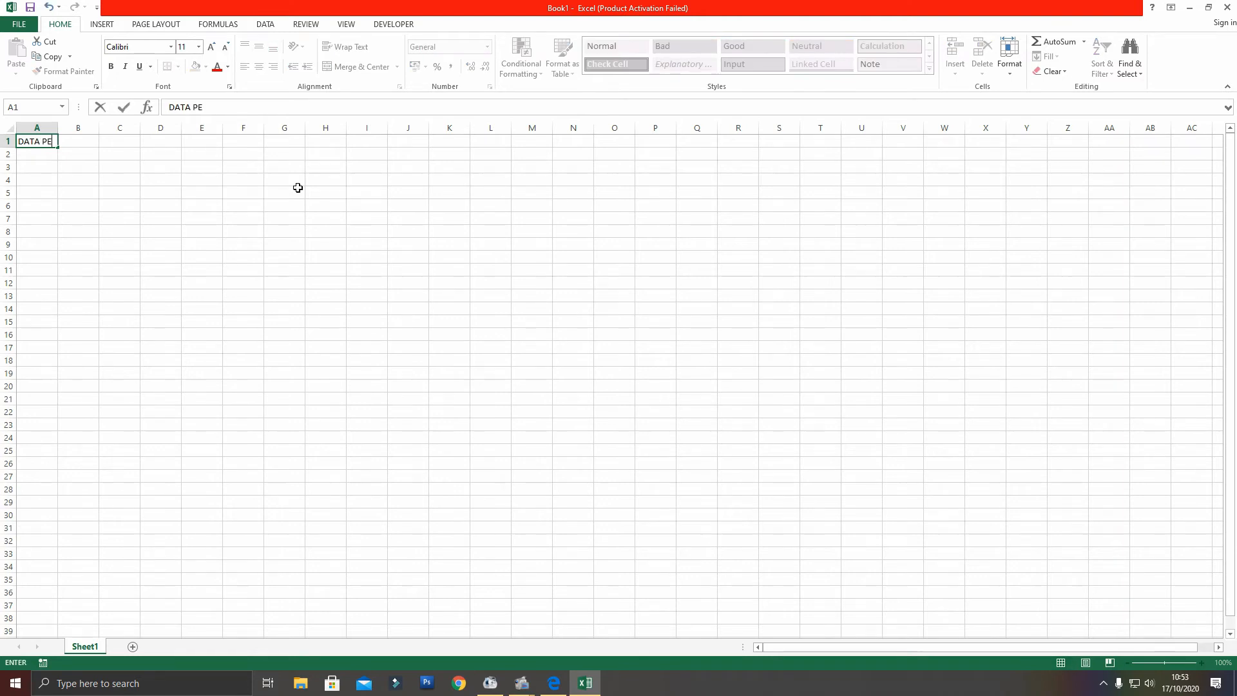
pyautogui.press('Return')
pyautogui.write('TOKO MUSTIKA ABADI')
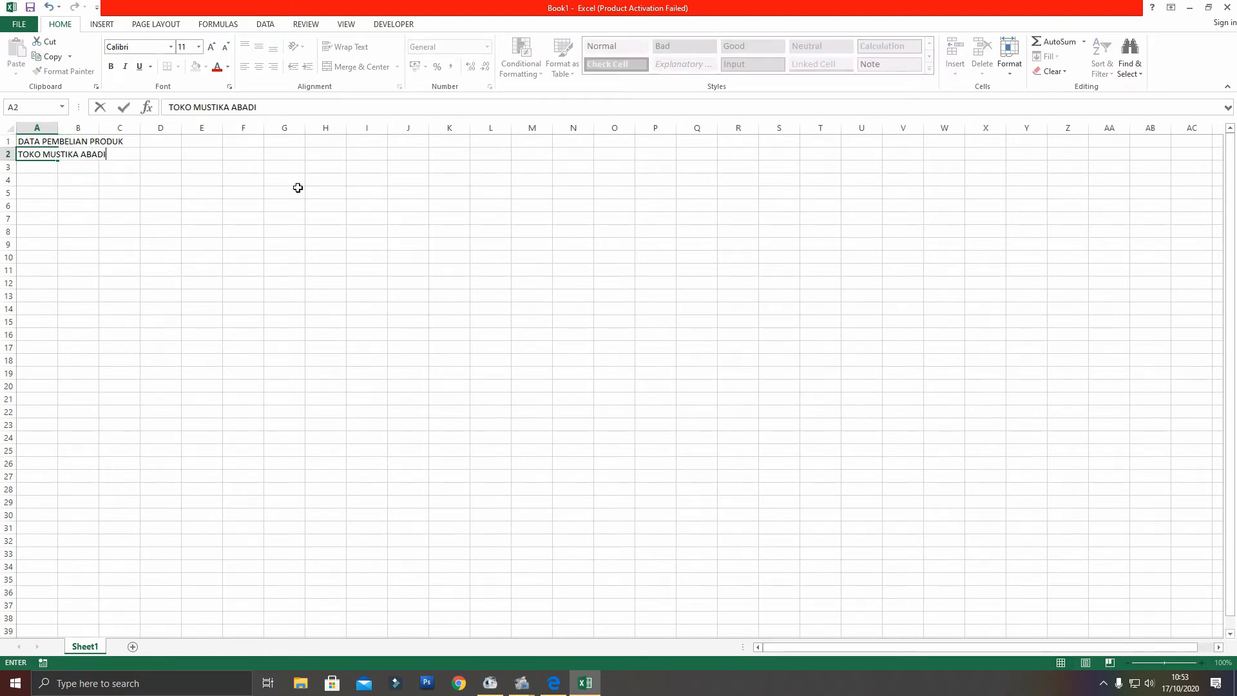
pyautogui.press('Return')
# Enter the shop's street address from the PDF in A3, with the street name capitalized
pyautogui.hotkey('alt', 'Tab')
pyautogui.hotkey('alt', 'Tab')
pyautogui.write('jALA')
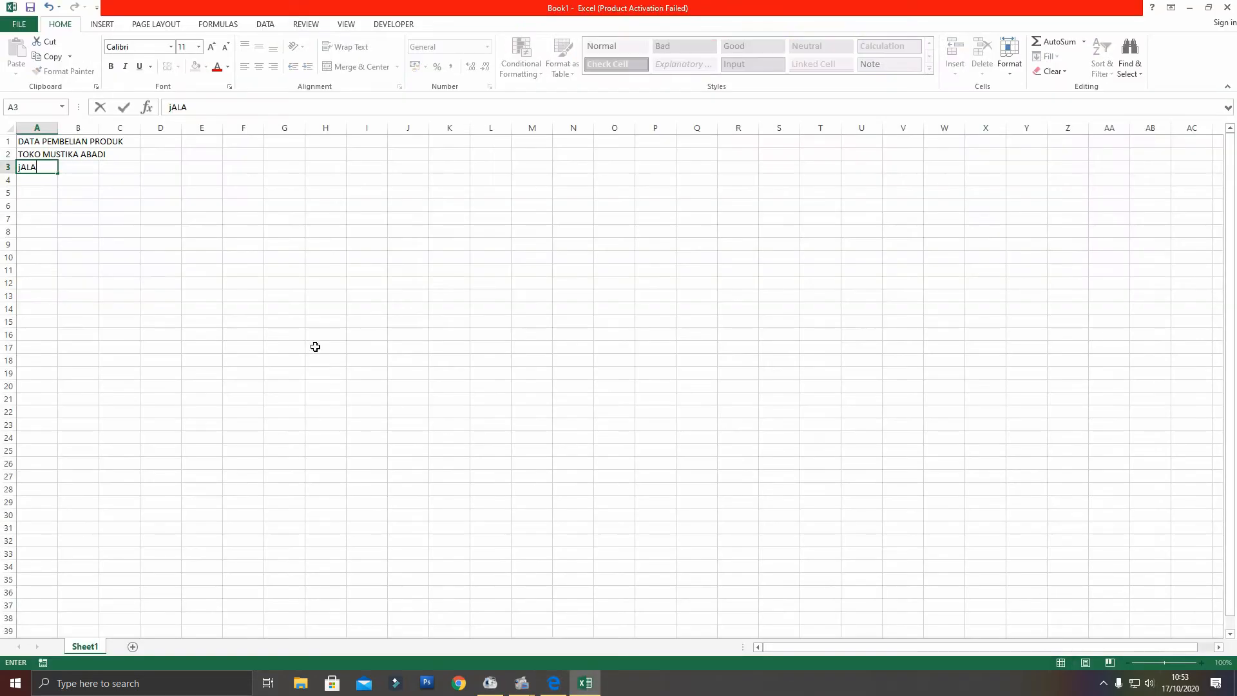
pyautogui.write('N mangkubumi no.106, Cilacap')
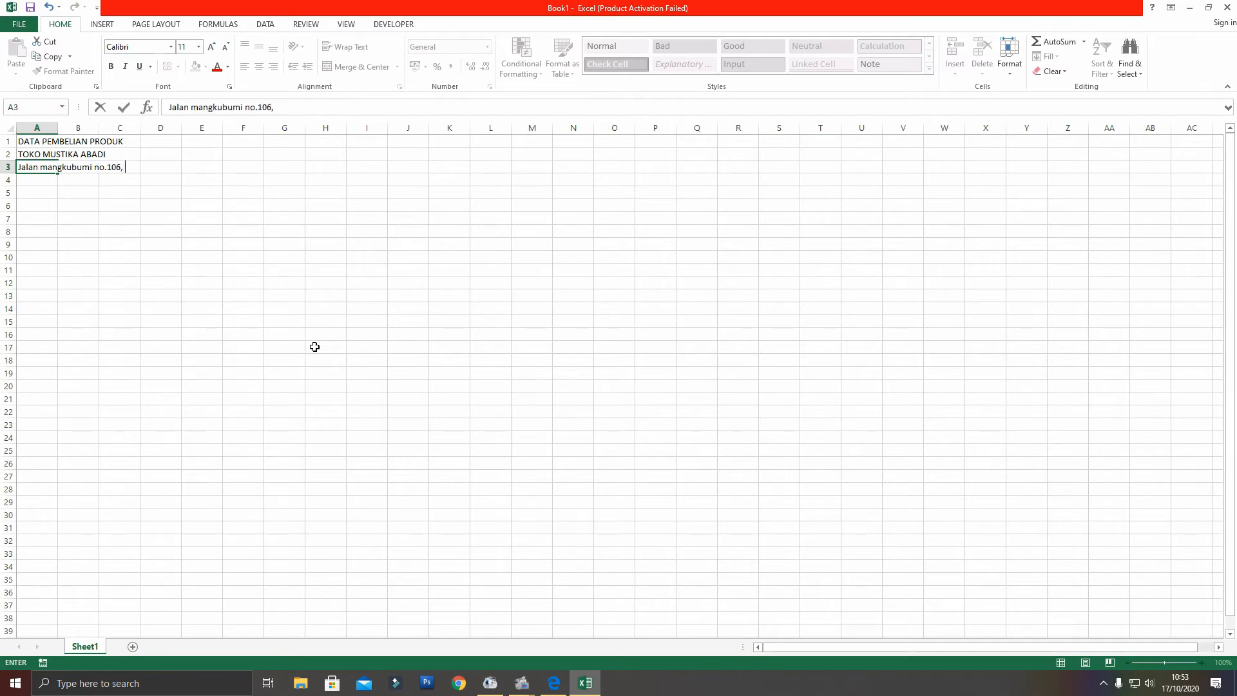
pyautogui.press('Return')
pyautogui.press('Return')
pyautogui.press('Up')
pyautogui.press('Up')
pyautogui.click(197, 108)
pyautogui.press('BackSpace')
pyautogui.write('M')
pyautogui.press('Return')
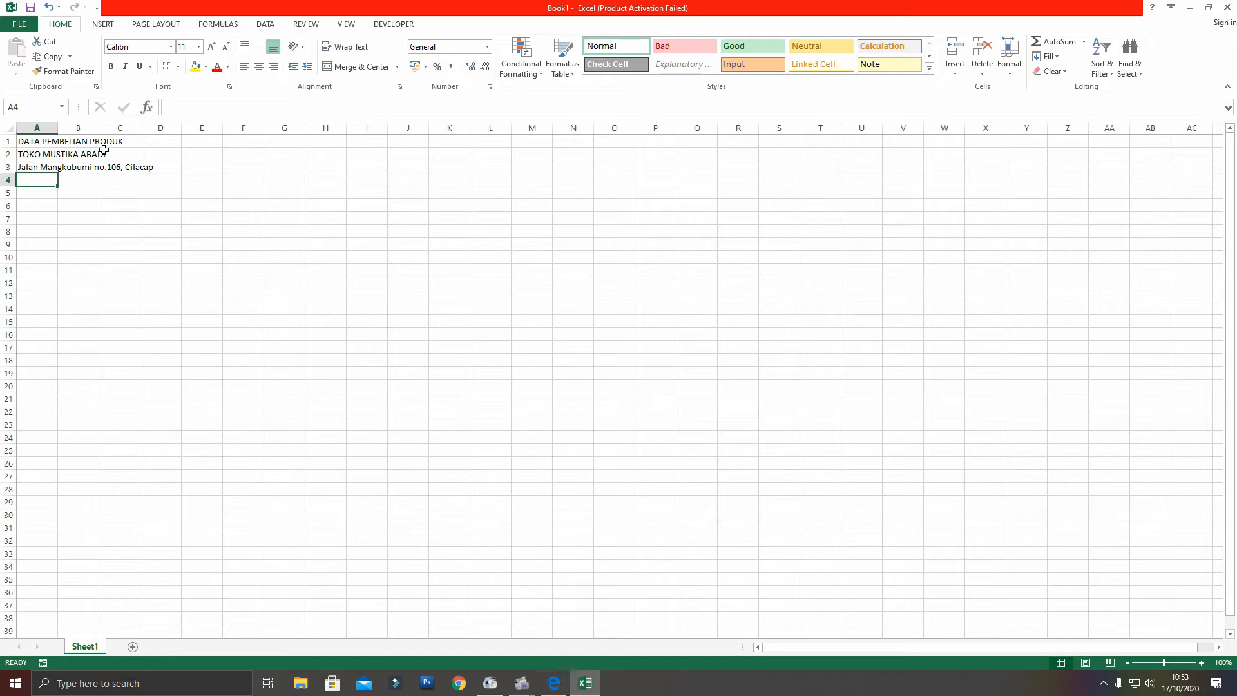
# Enter the label "KASIR :" followed by the cashier's full name in A5
pyautogui.click(554, 682)
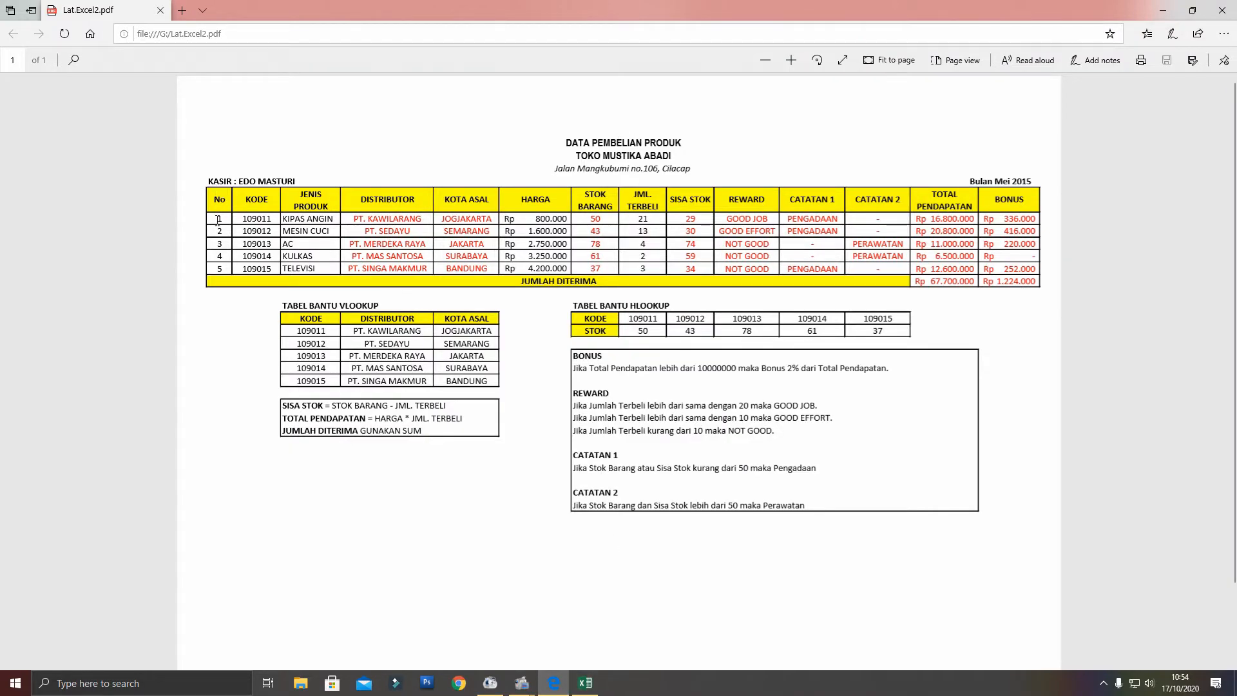
pyautogui.click(585, 682)
pyautogui.press('Down')
pyautogui.write('KASIR : EDO MASTURI')
pyautogui.press('Return')
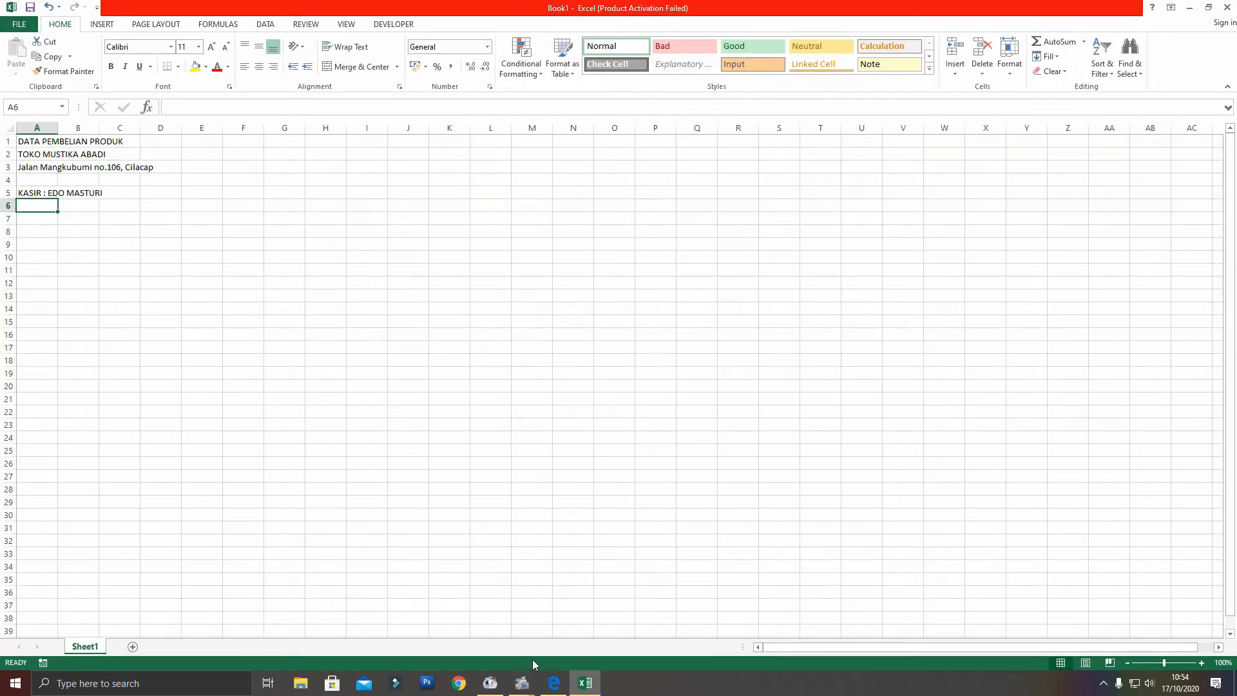
# Apply All Borders to the range A6:N12 for the purchase table
pyautogui.click(553, 682)
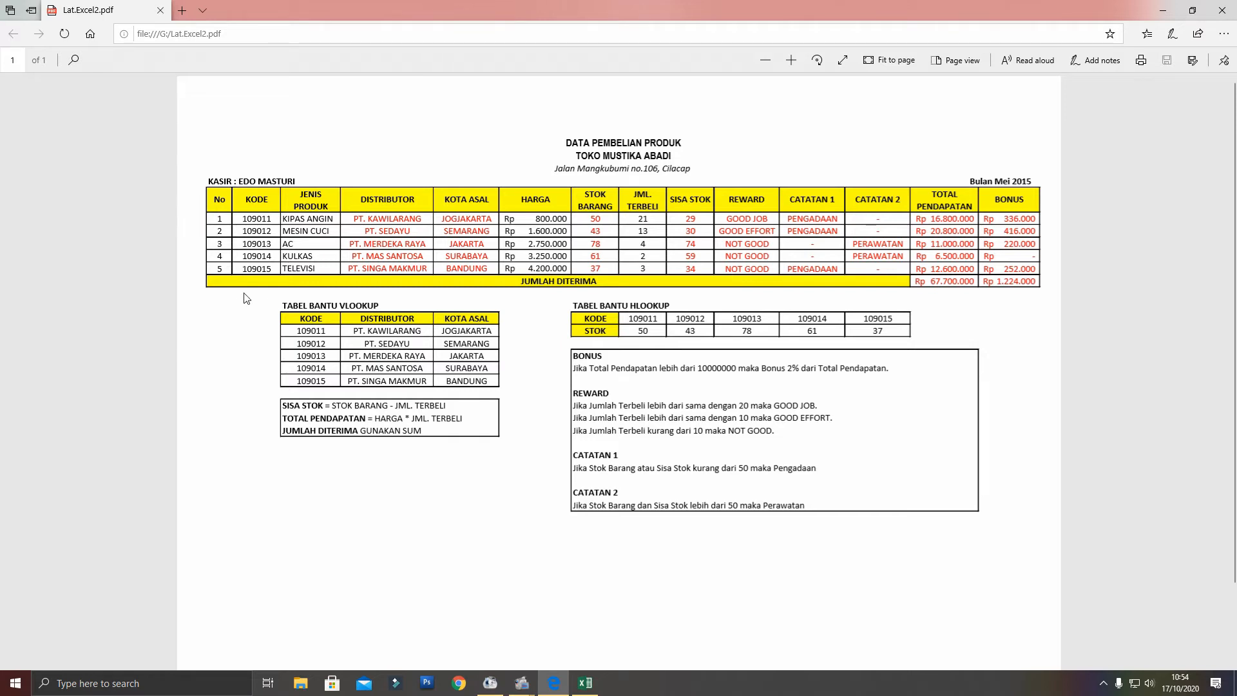
pyautogui.hotkey('alt', 'Tab')
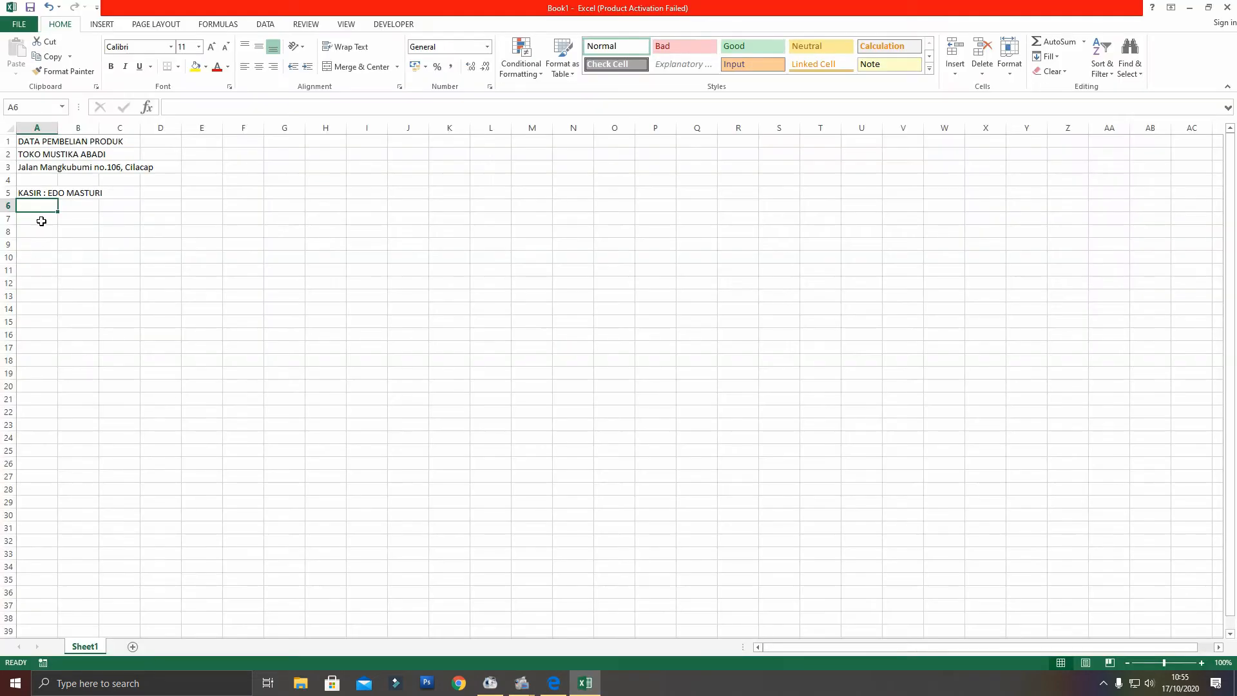
pyautogui.keyDown('shift'); pyautogui.click(27, 280); pyautogui.keyUp('shift')
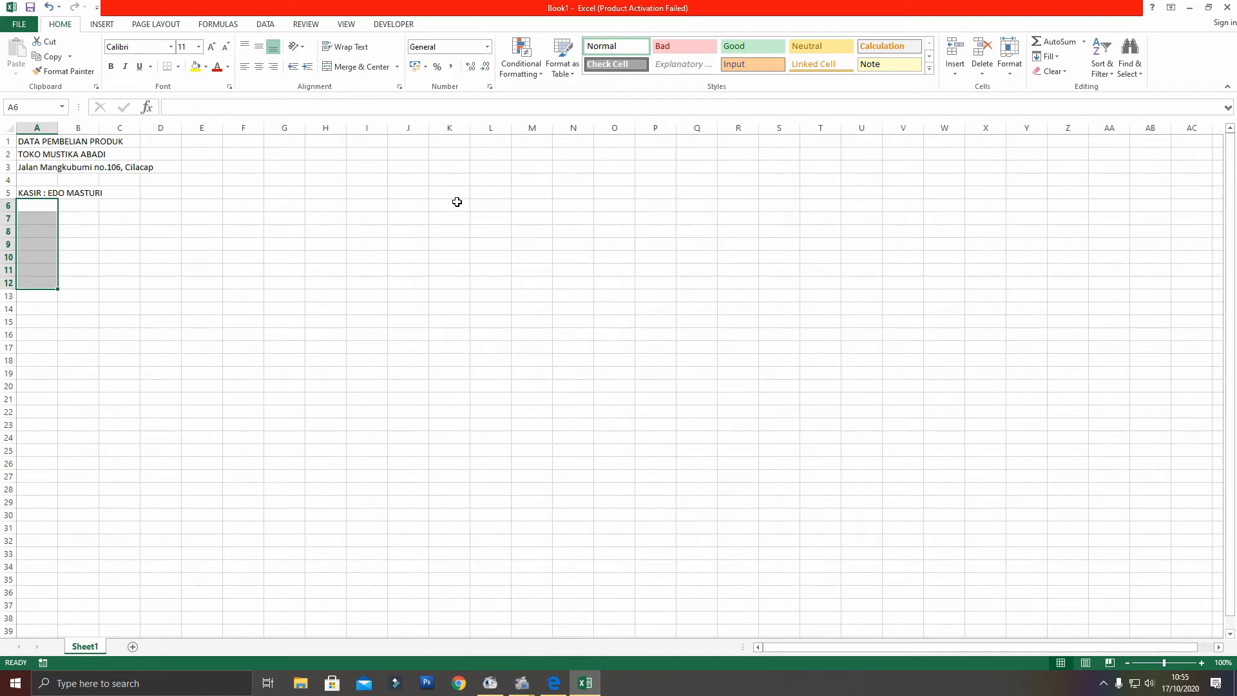
pyautogui.keyDown('shift'); pyautogui.click(574, 282); pyautogui.keyUp('shift')
pyautogui.click(177, 66)
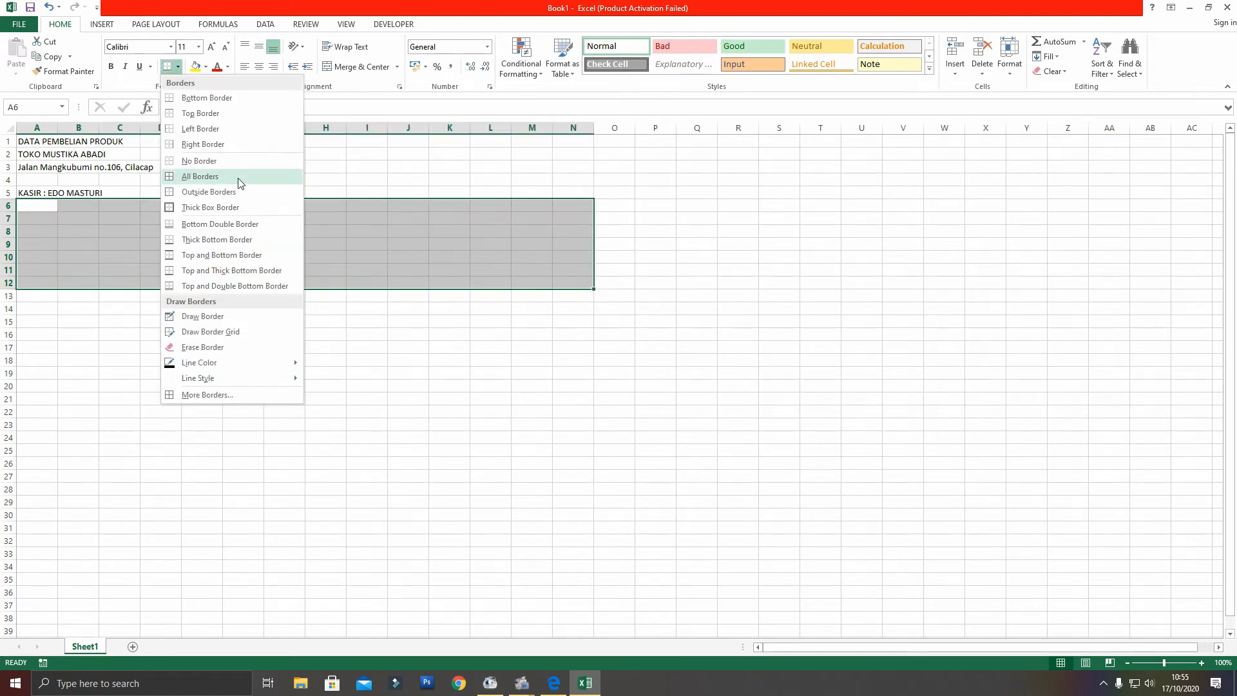
pyautogui.click(206, 174)
pyautogui.click(243, 309)
# Merge each of rows 1 to 3 across columns A to N, with bold text centred horizontally and vertically
pyautogui.moveTo(26, 141); pyautogui.dragTo(577, 167)
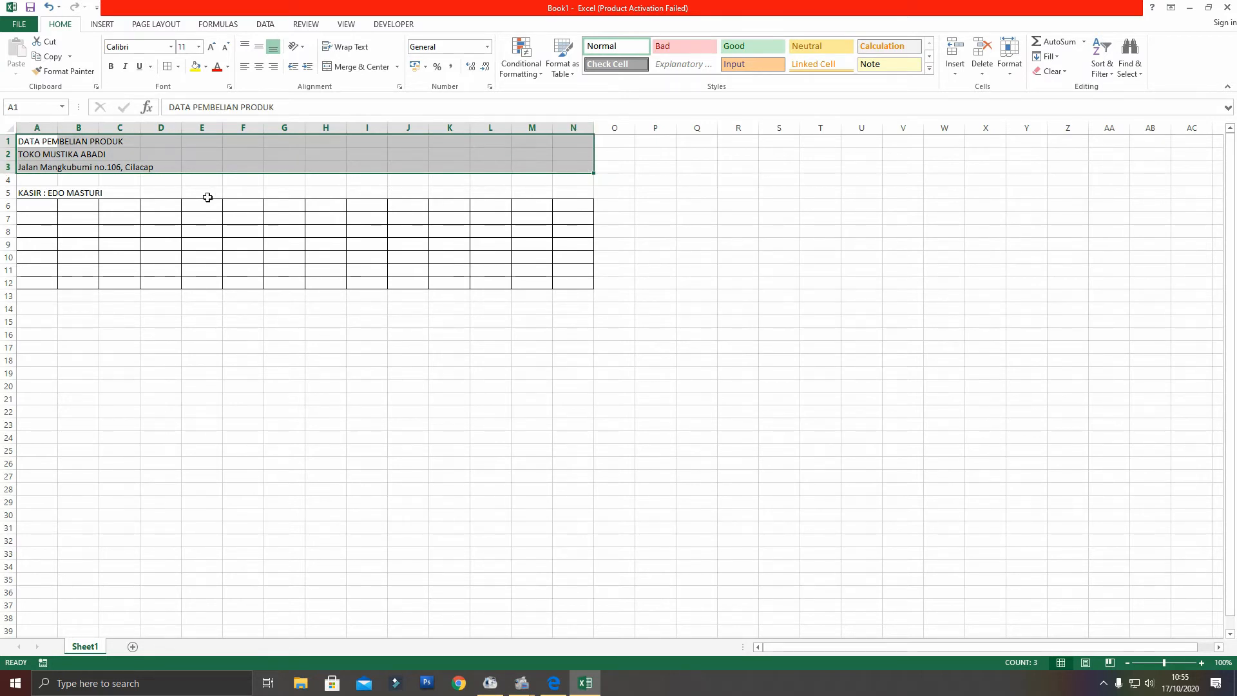
pyautogui.click(397, 67)
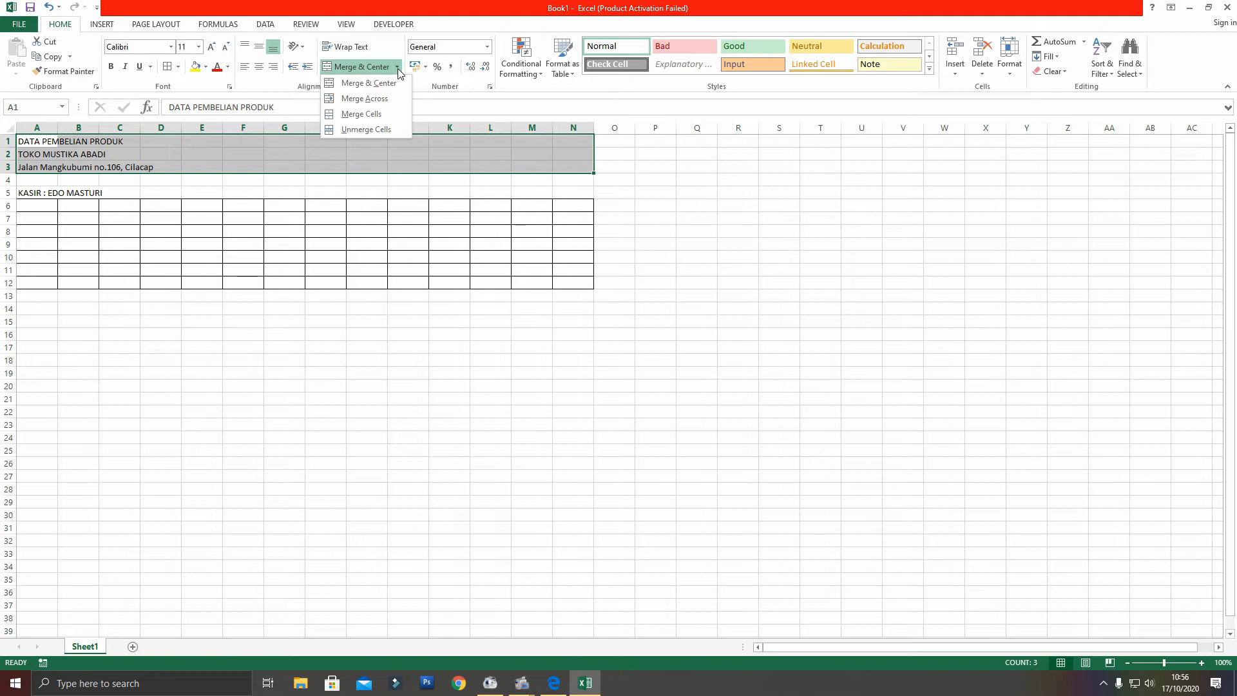
pyautogui.click(400, 102)
pyautogui.click(111, 66)
pyautogui.click(259, 67)
pyautogui.click(259, 47)
pyautogui.click(340, 293)
# Make the address line in row 3 italic without bold, and make the cashier line in A5 bold
pyautogui.click(303, 169)
pyautogui.click(111, 66)
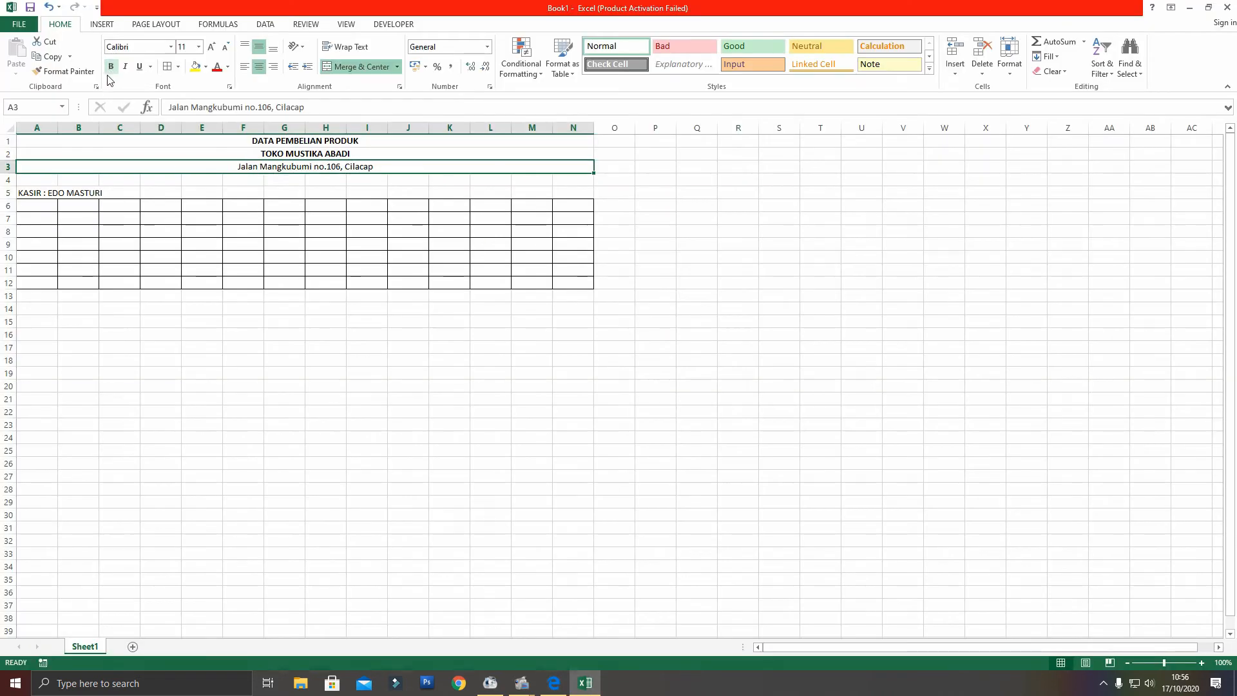
pyautogui.click(125, 66)
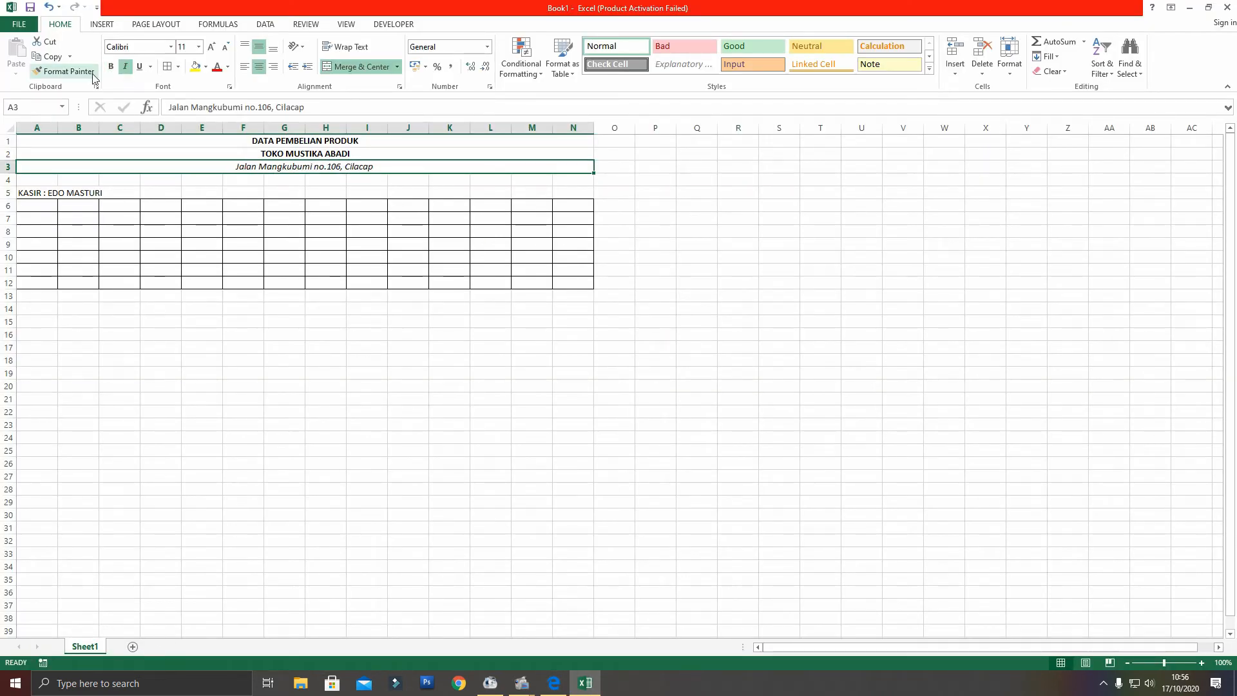
pyautogui.click(42, 193)
pyautogui.click(111, 67)
pyautogui.click(408, 335)
# Resize and arrange the PDF and workbook windows so the reference table and the sheet are visible together
pyautogui.click(31, 205)
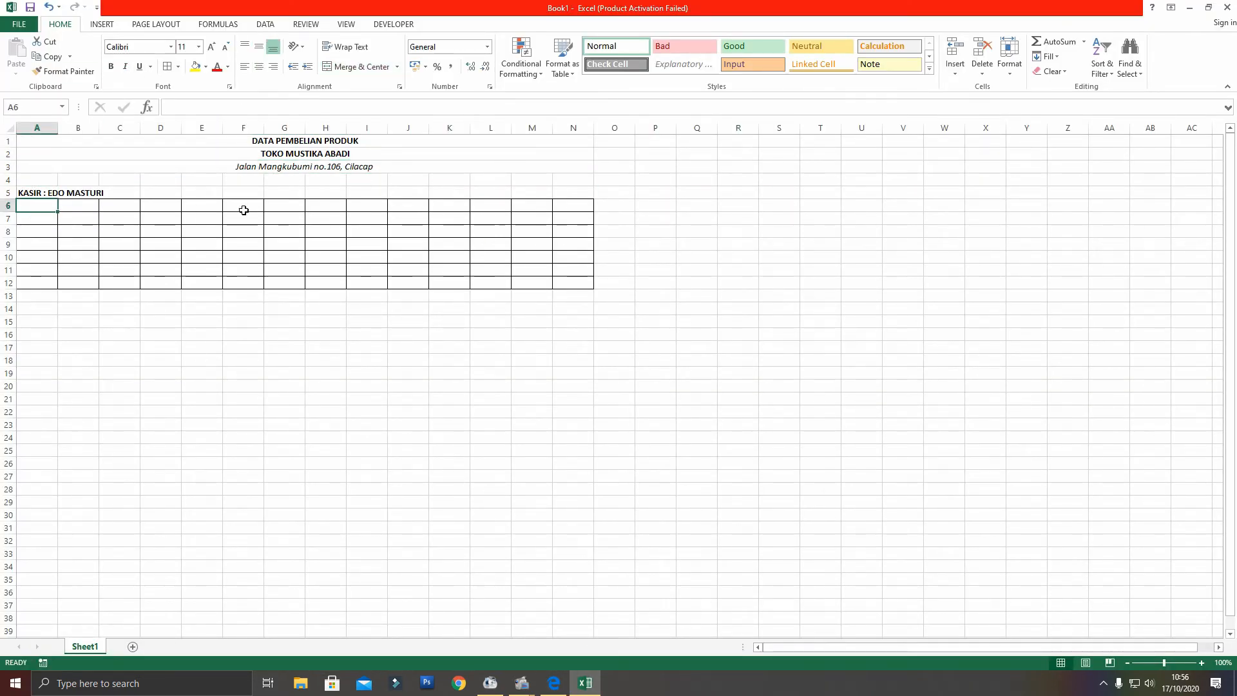
pyautogui.click(555, 684)
pyautogui.click(1205, 9)
pyautogui.moveTo(596, 189); pyautogui.dragTo(889, 174)
pyautogui.moveTo(485, 35); pyautogui.dragTo(439, 16)
pyautogui.moveTo(612, 175); pyautogui.dragTo(364, 246)
pyautogui.moveTo(758, 142); pyautogui.dragTo(973, 141)
pyautogui.click(585, 683)
pyautogui.moveTo(438, 246); pyautogui.dragTo(453, 283)
# Enter the column headers No, KODE, JENIS PRODUK and DISTRIBUTOR in A6:D6
pyautogui.write('No')
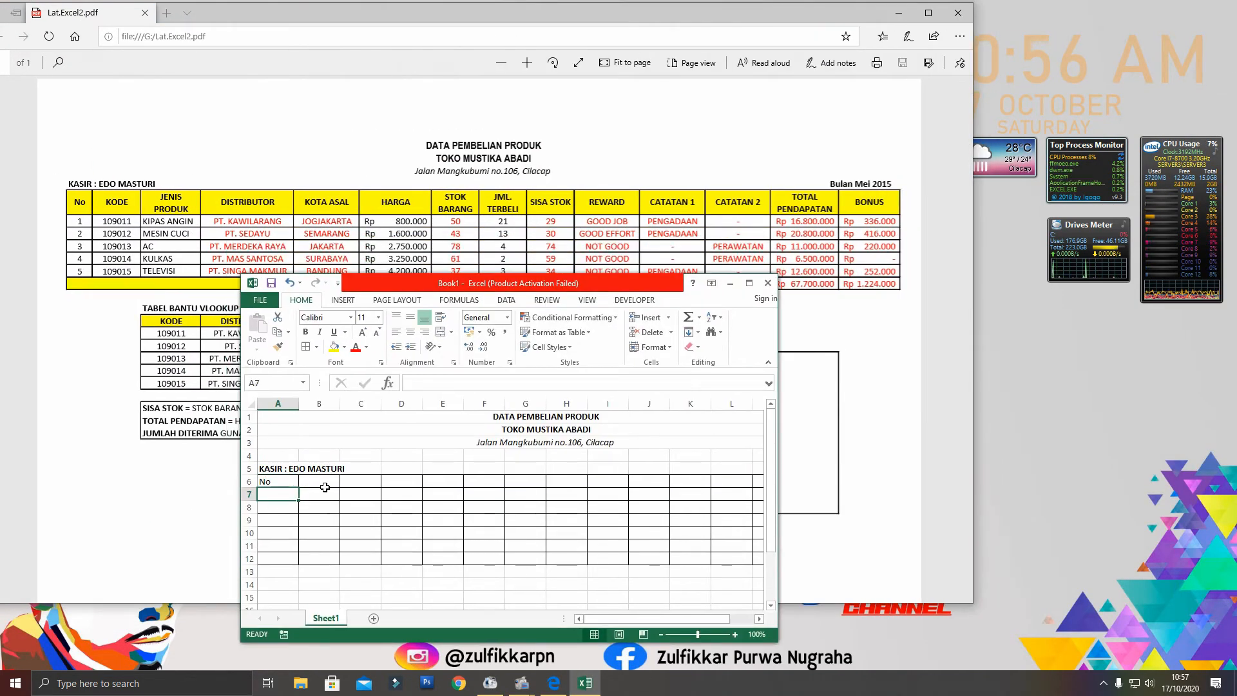
pyautogui.press('Tab')
pyautogui.write('KODE')
pyautogui.press('Tab')
pyautogui.write('JENIS PRODUK')
pyautogui.press('Tab')
pyautogui.write('DISTRIBUTOR')
pyautogui.press('Tab')
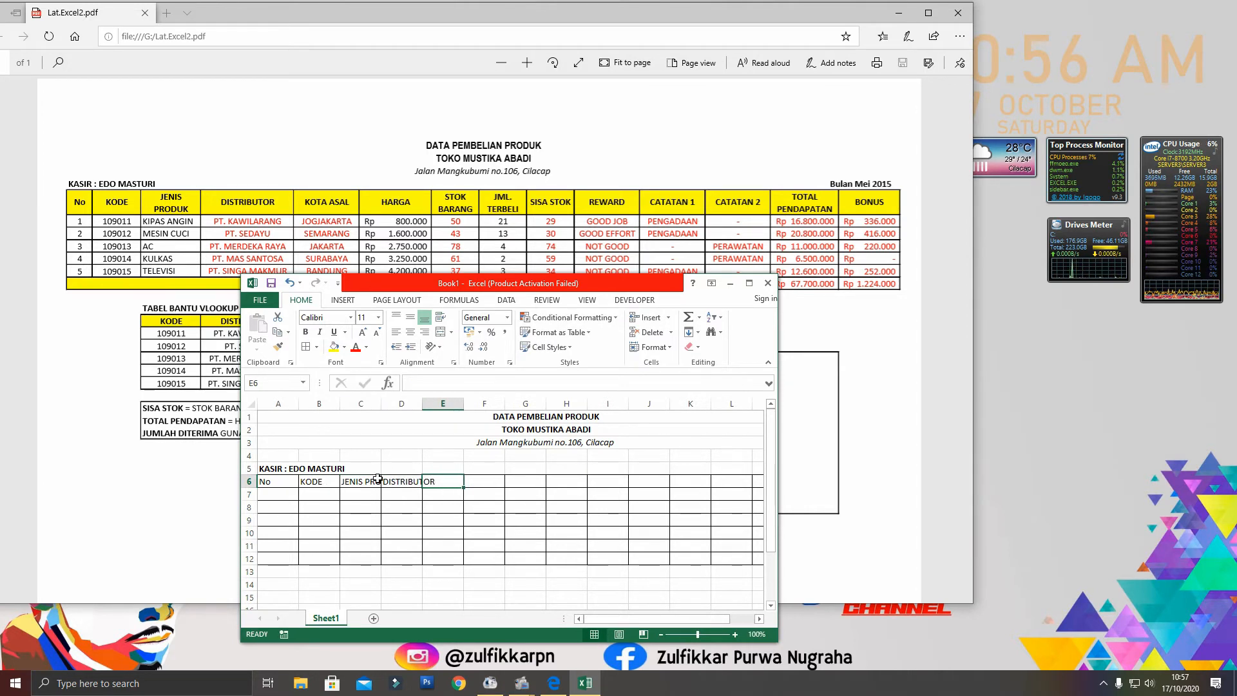
# Enter the column headers KOTA ASAL, HARGA, STOK BARANG and JML. TERBELI in E6:H6
pyautogui.write('KOTA ASAL')
pyautogui.press('Tab')
pyautogui.write('HARGA')
pyautogui.press('Tab')
pyautogui.write('STOK BARANG')
pyautogui.press('Tab')
pyautogui.write('JML. TERBELI')
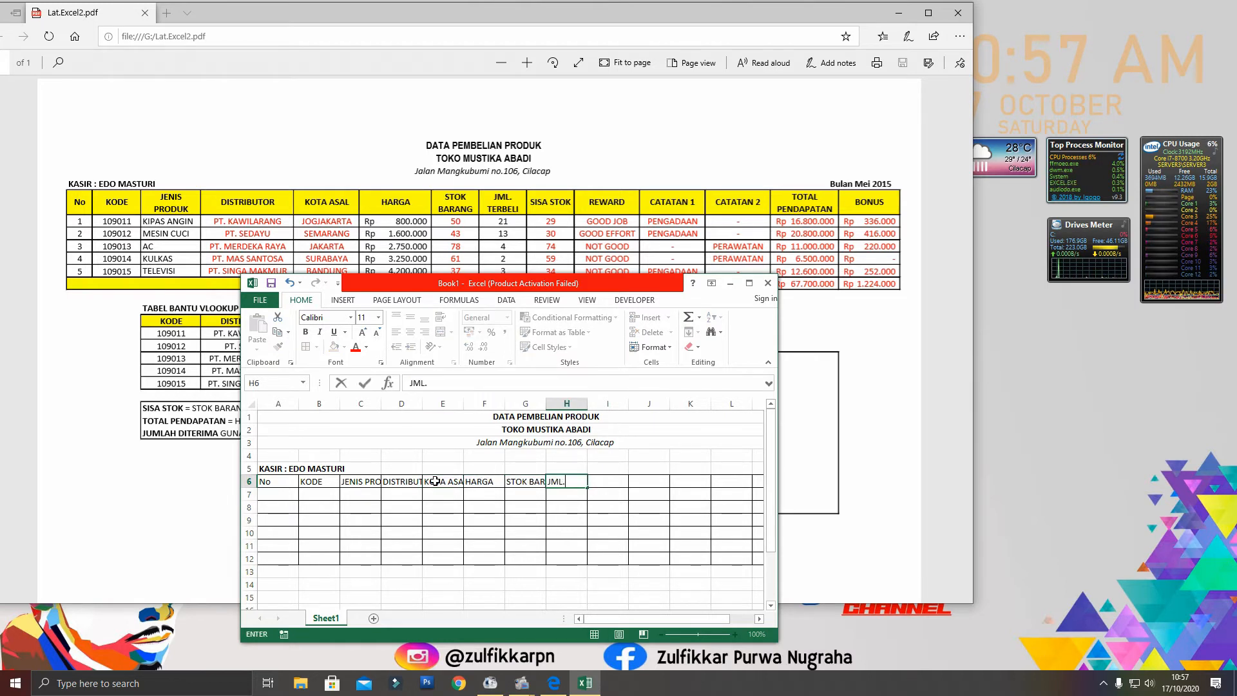
pyautogui.press('Tab')
# Enter the column headers SISA STOK, REWARD, CATATAN 1, CATATAN 2, TOTAL PENDAPATAN and BONUS in I6:N6
pyautogui.write('SISA STOK\tREWARD')
pyautogui.press('Tab')
pyautogui.write('CATATAN 1')
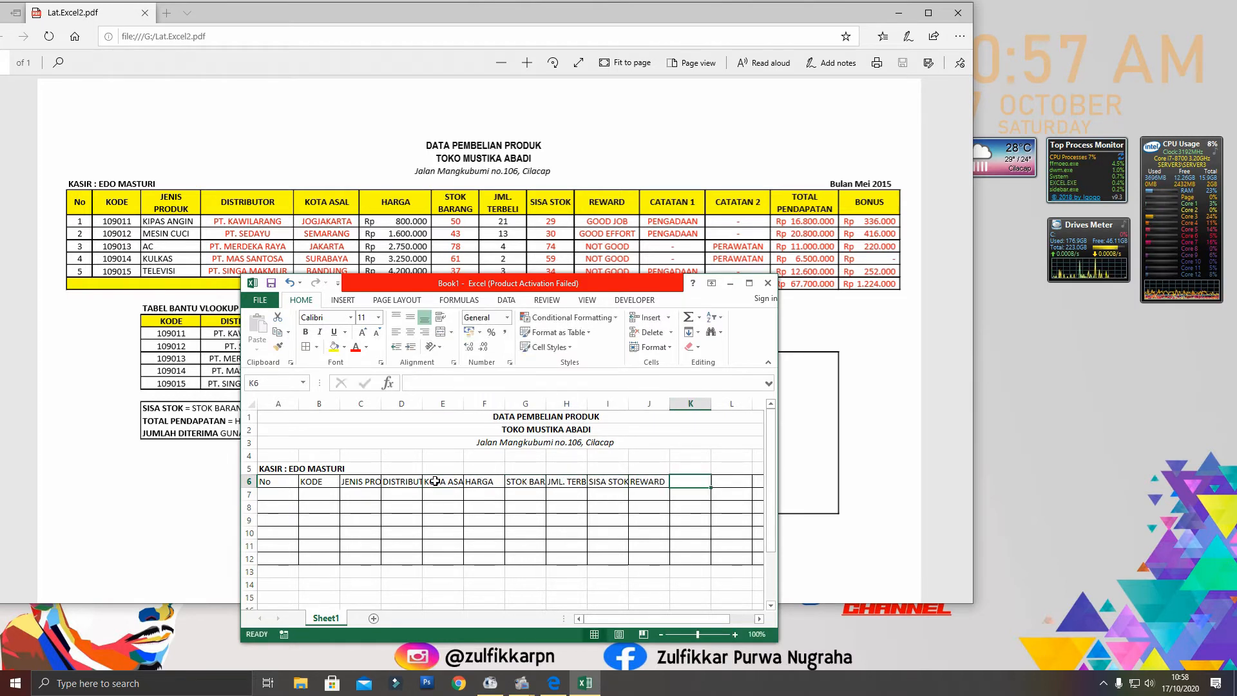
pyautogui.press('Tab')
pyautogui.write('CATATAN 2')
pyautogui.press('Tab')
pyautogui.write('TOTAL PENDAPATAN')
pyautogui.press('Tab')
pyautogui.write('BONUS')
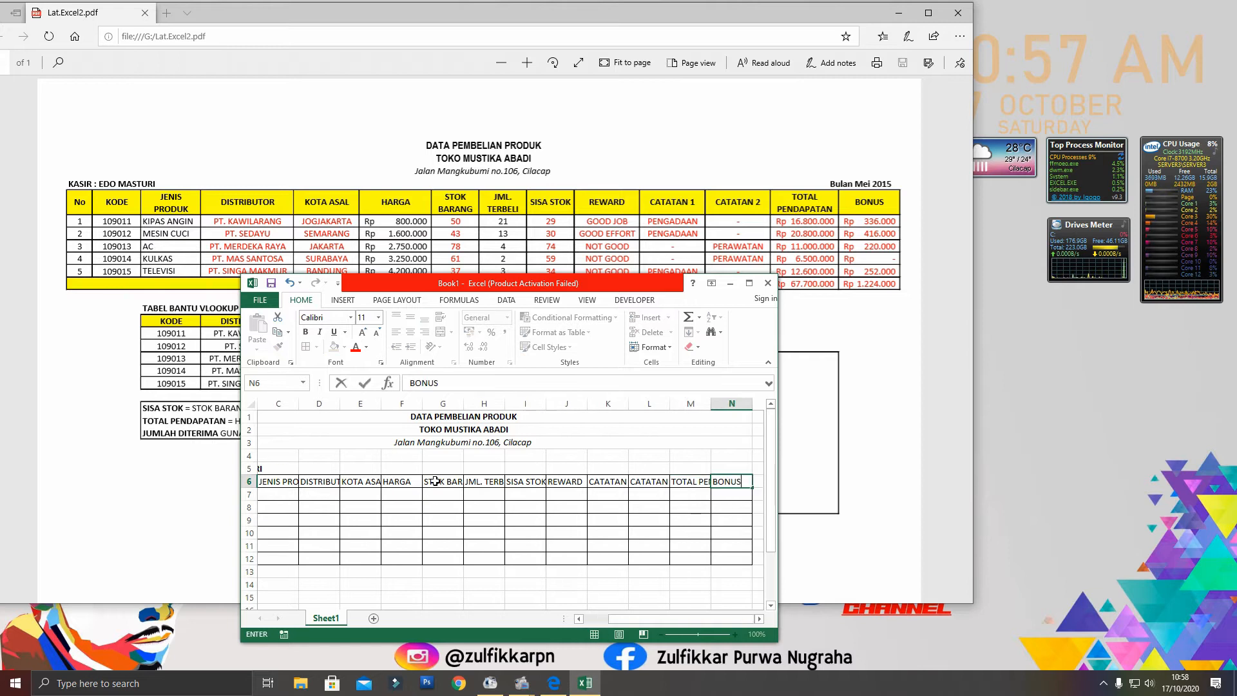
pyautogui.press('Return')
# Move the workbook window clear of the reference table and number A7:A11 from 1 to 5
pyautogui.moveTo(648, 622); pyautogui.dragTo(605, 623)
pyautogui.moveTo(636, 290); pyautogui.dragTo(463, 310)
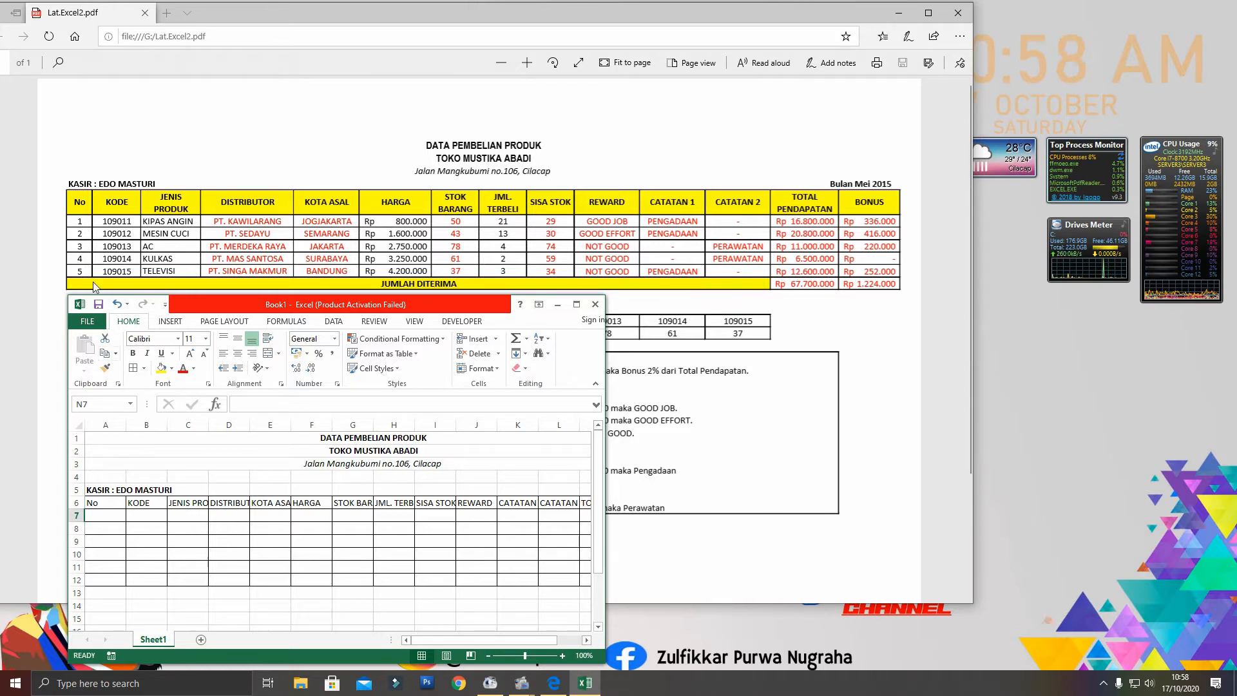
pyautogui.click(114, 515)
pyautogui.write('12')
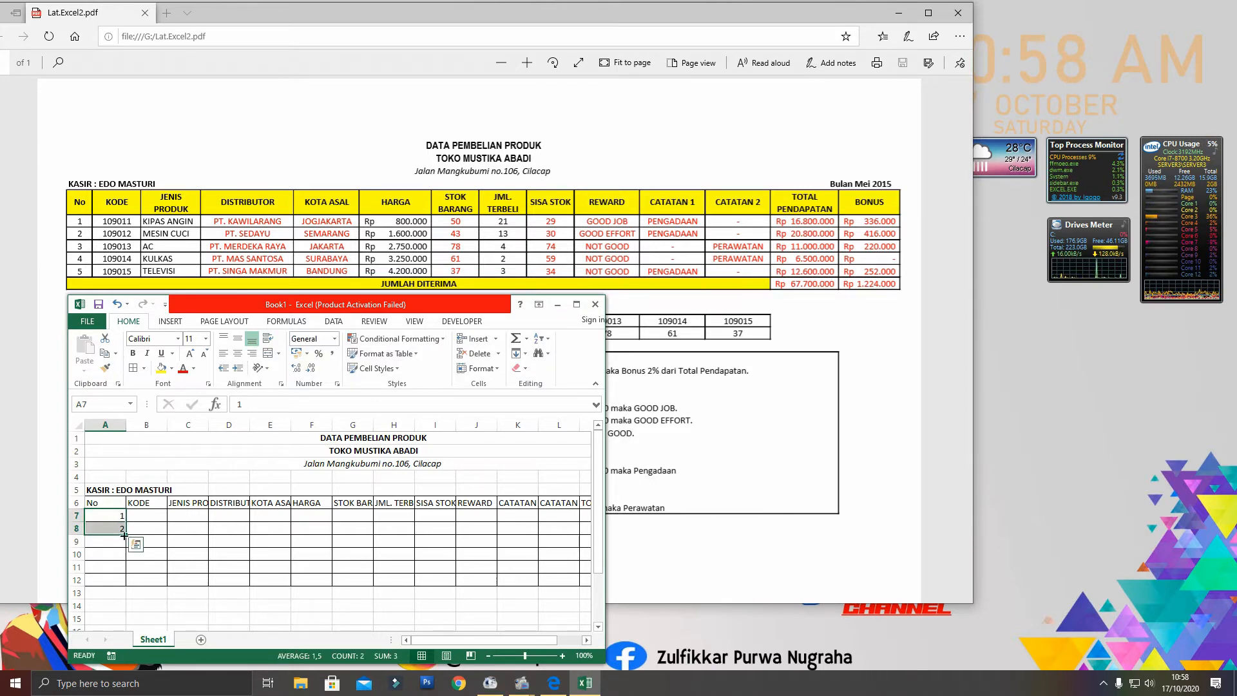
pyautogui.moveTo(124, 536); pyautogui.dragTo(125, 573)
# Fill the KODE column B7:B11 with the consecutive codes 109011 to 109015
pyautogui.click(151, 516)
pyautogui.write('109011')
pyautogui.press('Return')
pyautogui.click(152, 518)
pyautogui.moveTo(167, 522); pyautogui.dragTo(170, 573)
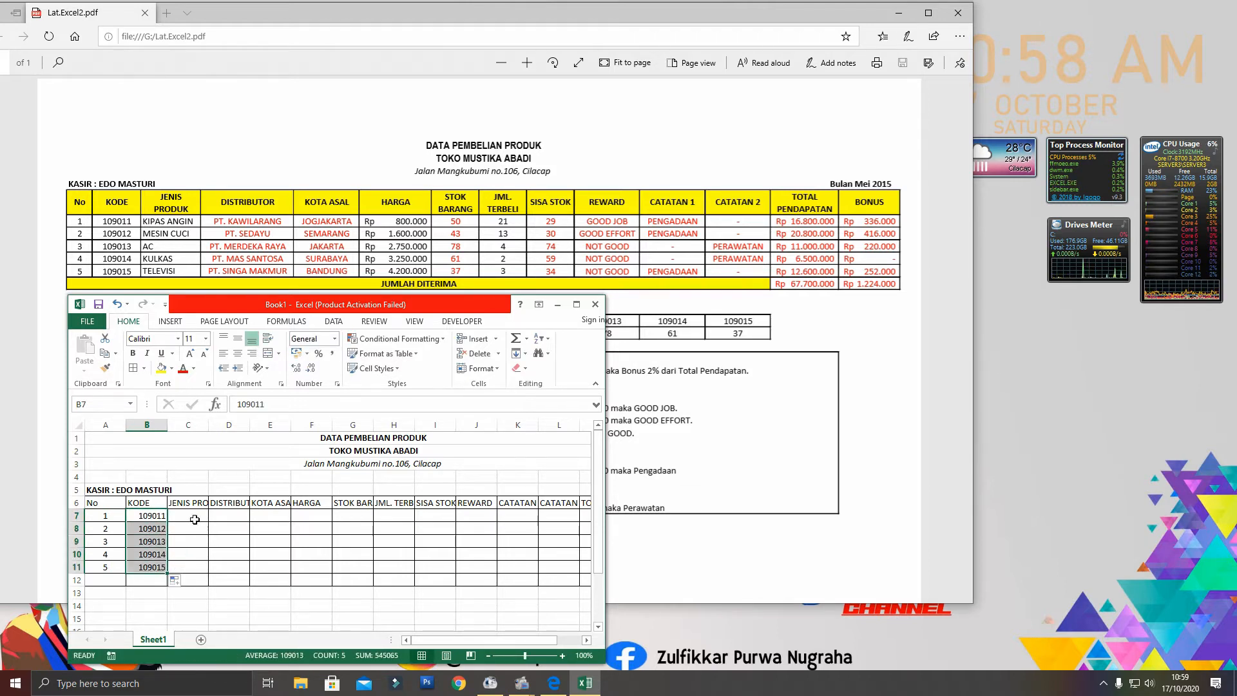
# Enter the products KIPAS ANGIN, MESIN CUCI, AC, KULKAS and TELEVISI in C7:C11
pyautogui.click(194, 519)
pyautogui.write('KIPAS ANGIN')
pyautogui.press('Return')
pyautogui.write('MESIN CUCI')
pyautogui.press('Return')
pyautogui.write('AC')
pyautogui.press('Return')
pyautogui.write('KULKAS')
pyautogui.press('Return')
pyautogui.write('TELEVISI')
pyautogui.press('Return')
# Enter the HARGA prices 800000, 1600000, 2750000, 3250000 and 4200000 in F7:F11 as plain numbers
pyautogui.click(323, 518)
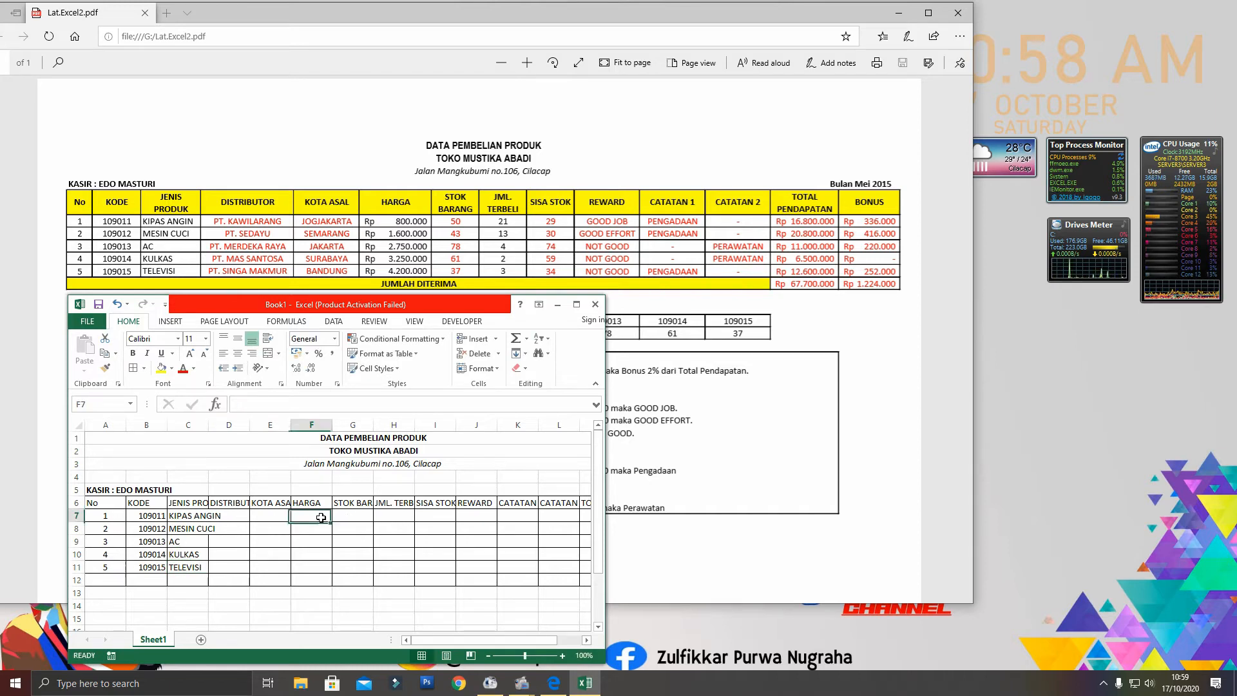
pyautogui.write('Rp 800')
pyautogui.press('BackSpace')
pyautogui.press('BackSpace')
pyautogui.press('BackSpace')
pyautogui.press('BackSpace')
pyautogui.press('BackSpace')
pyautogui.press('BackSpace')
pyautogui.write('800000')
pyautogui.press('Return')
pyautogui.write('160')
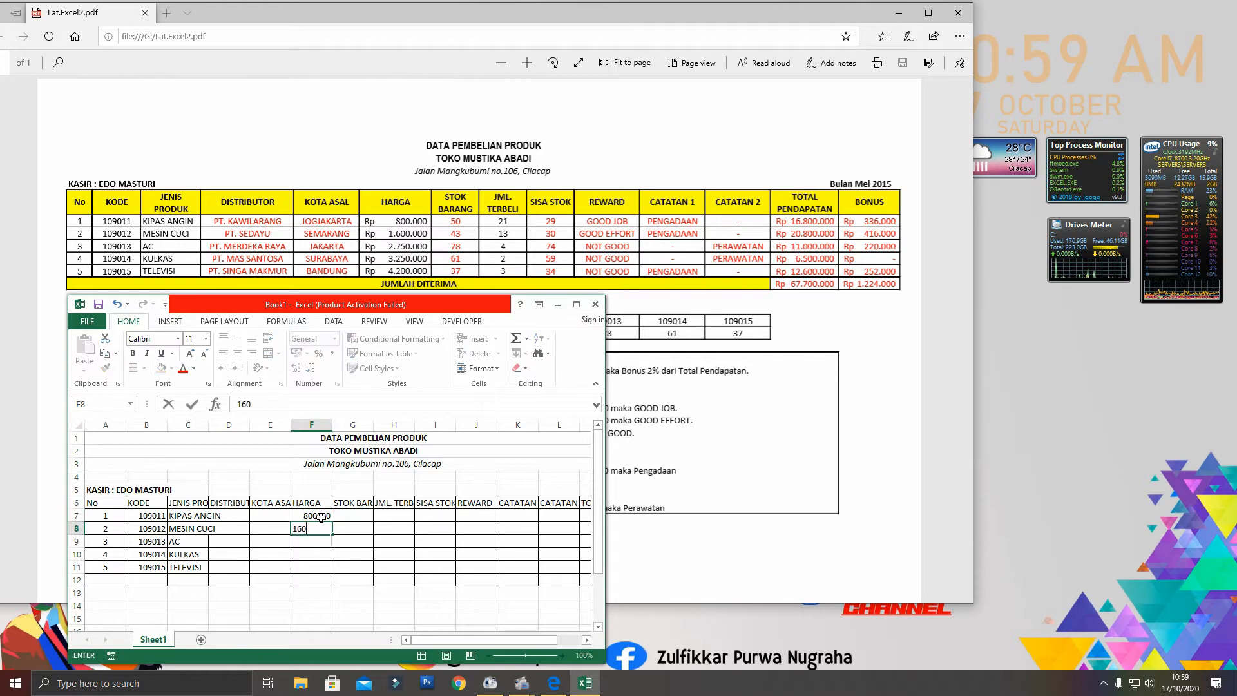
pyautogui.write('0000')
pyautogui.press('Return')
pyautogui.write('2750000')
pyautogui.press('Return')
pyautogui.write('3250000')
pyautogui.press('Return')
pyautogui.write('4200000')
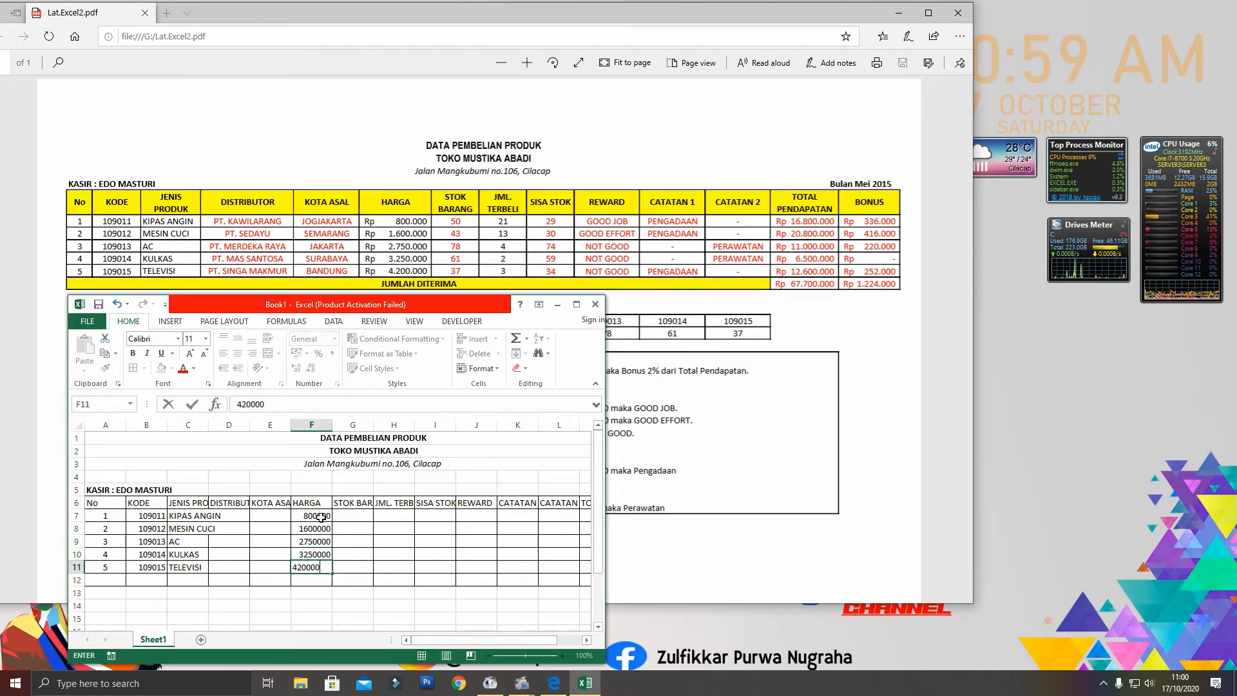
pyautogui.press('Return')
# Enter the JML. TERBELI quantities 21, 13, 4, 2 and 3 in H7:H11
pyautogui.click(393, 515)
pyautogui.write('21')
pyautogui.press('Return')
pyautogui.write('13')
pyautogui.press('Return')
pyautogui.write('4')
pyautogui.press('Return')
pyautogui.write('2')
pyautogui.press('Return')
pyautogui.write('3')
pyautogui.press('Return')
# Maximize the workbook window and fit the widths of columns A to N to the table's contents
pyautogui.click(436, 528)
pyautogui.click(577, 304)
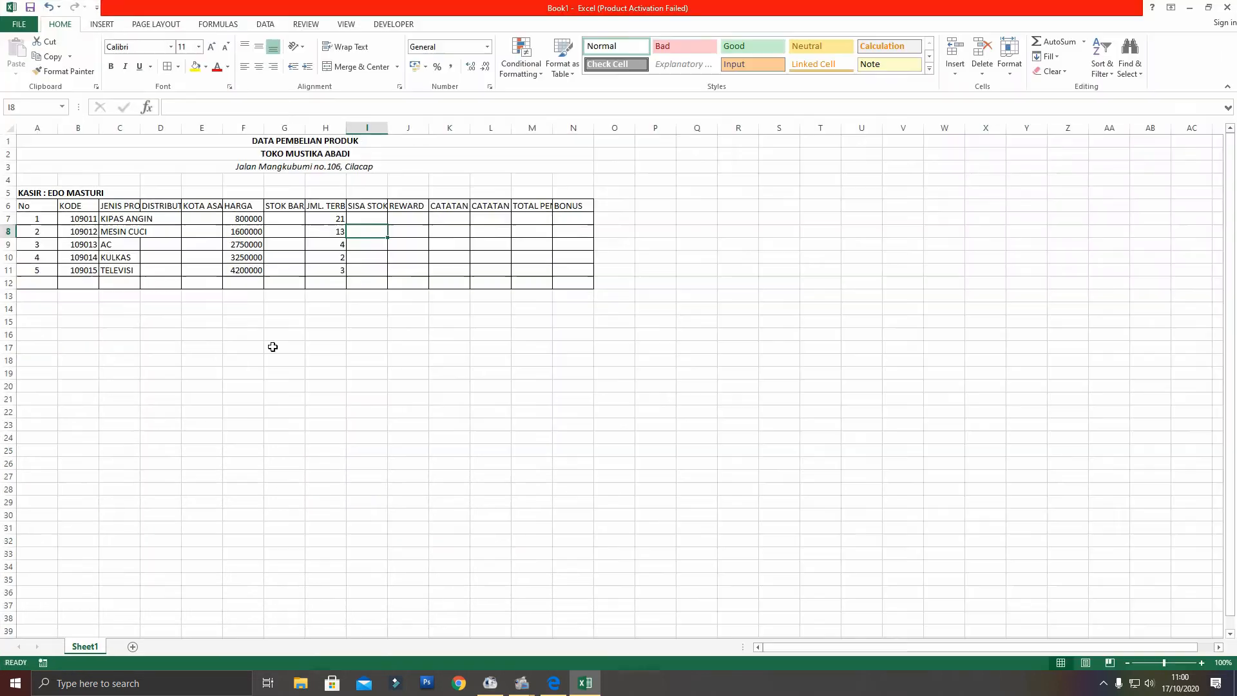
pyautogui.doubleClick(57, 127)
pyautogui.moveTo(107, 127); pyautogui.dragTo(39, 128)
pyautogui.doubleClick(79, 127)
pyautogui.doubleClick(111, 127)
pyautogui.doubleClick(172, 128)
pyautogui.doubleClick(230, 128)
pyautogui.doubleClick(278, 128)
pyautogui.doubleClick(314, 127)
pyautogui.doubleClick(376, 127)
pyautogui.doubleClick(429, 127)
pyautogui.doubleClick(474, 128)
pyautogui.doubleClick(513, 128)
pyautogui.doubleClick(562, 128)
pyautogui.doubleClick(611, 128)
pyautogui.doubleClick(699, 127)
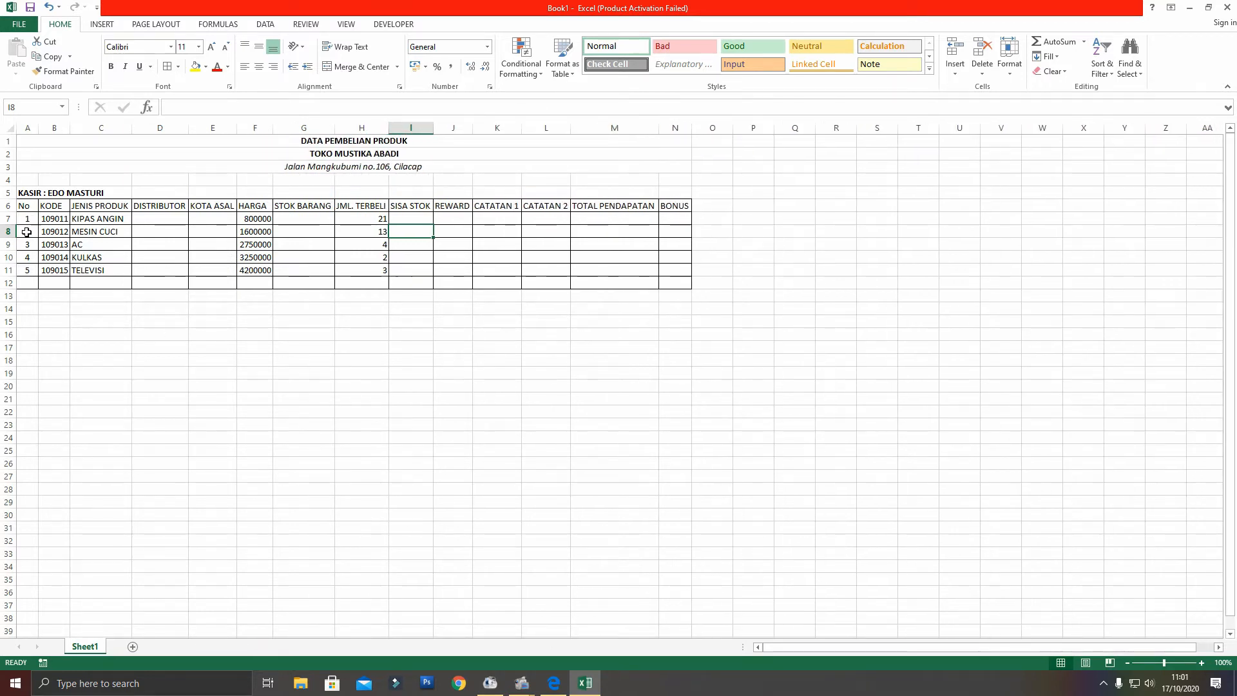
# Format the header row A6:N6 with yellow fill and bold text centred horizontally and vertically
pyautogui.click(556, 685)
pyautogui.click(585, 684)
pyautogui.moveTo(23, 208); pyautogui.dragTo(675, 206)
pyautogui.click(195, 66)
pyautogui.click(111, 67)
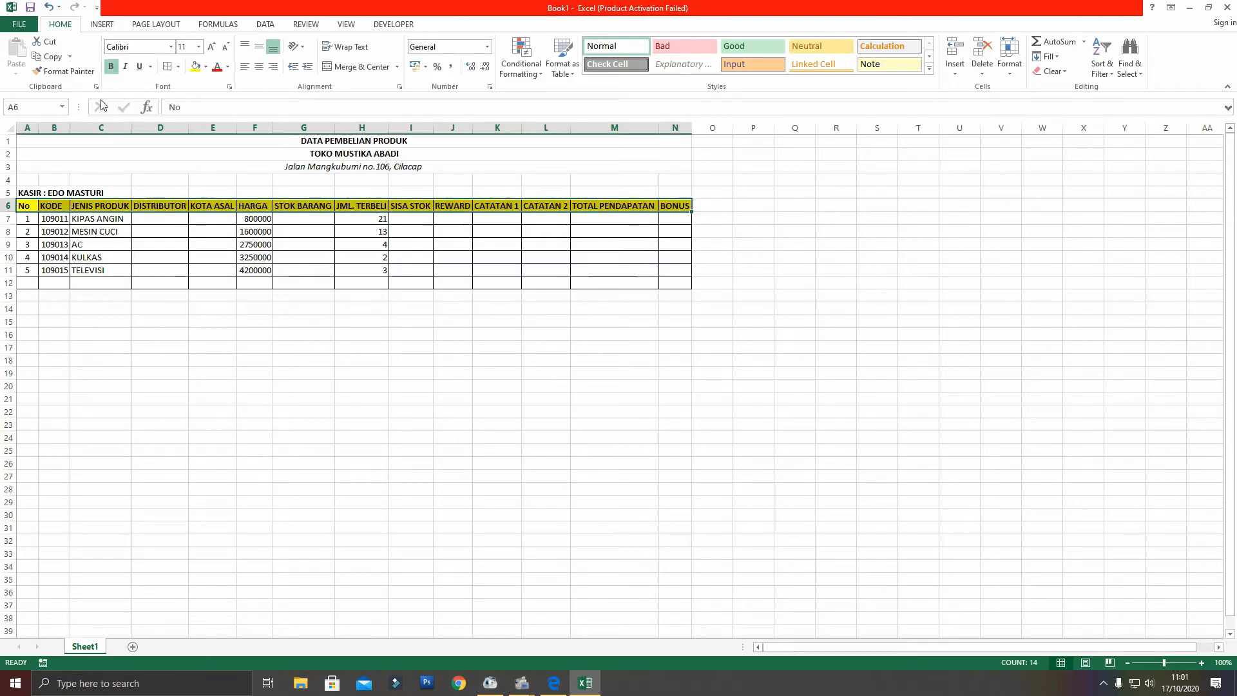
pyautogui.click(259, 67)
pyautogui.click(259, 47)
# Compare the header row with the PDF and turn on text wrapping for A6:N6
pyautogui.click(556, 686)
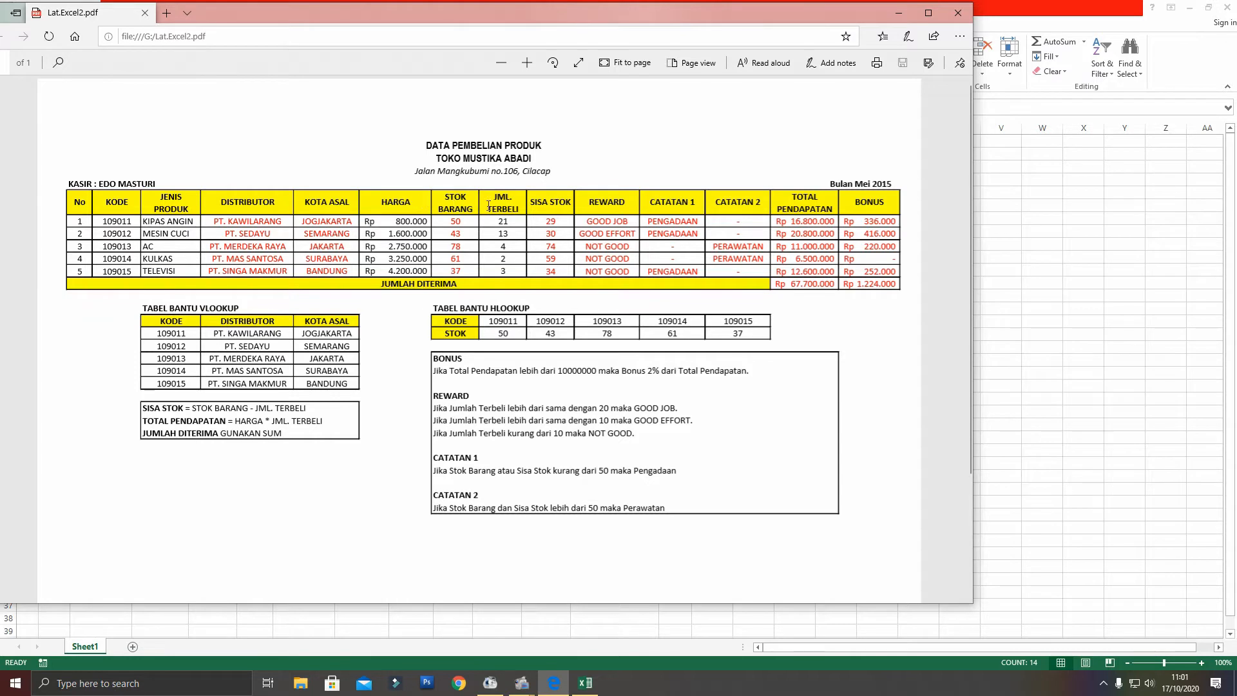
pyautogui.click(586, 683)
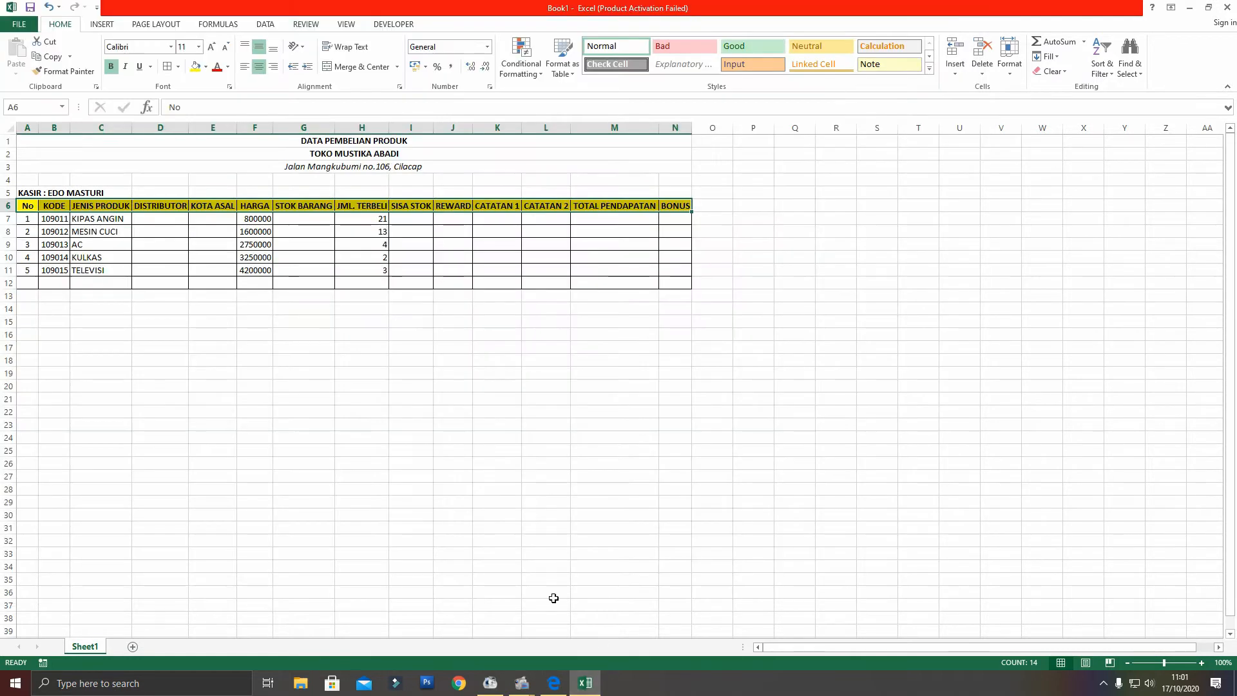
pyautogui.click(353, 52)
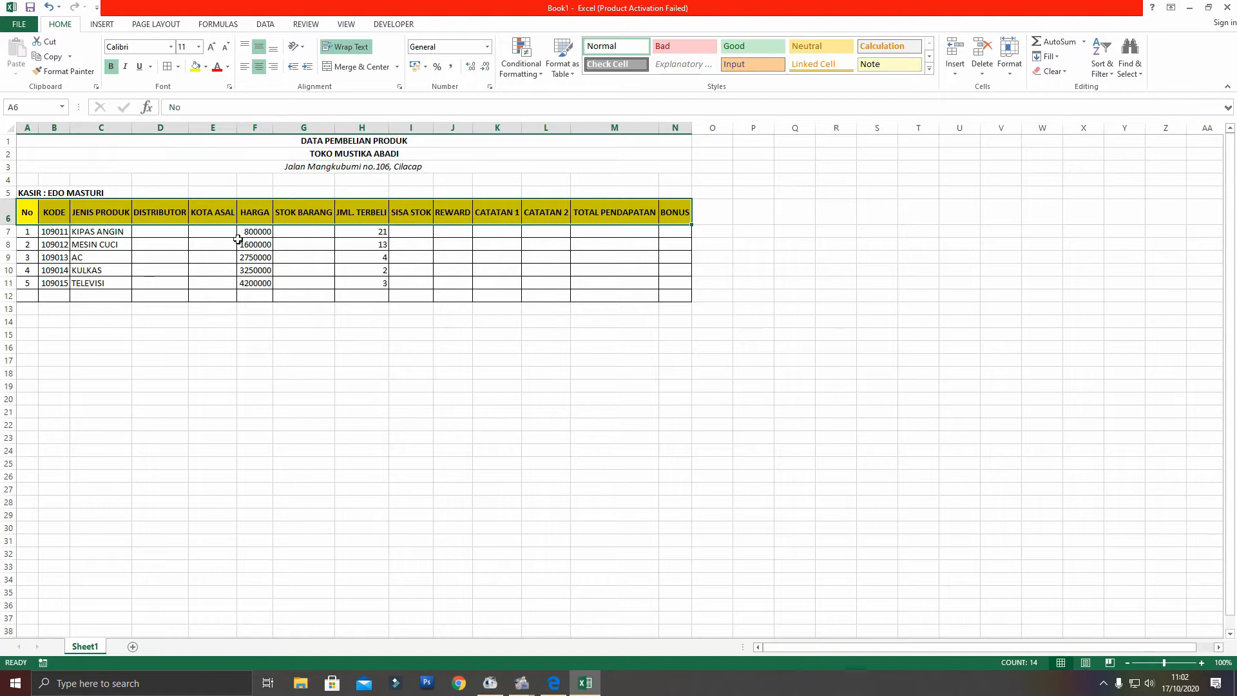
# Compare the headings with the PDF and narrow columns C, G and H so their header text wraps onto two lines
pyautogui.click(554, 683)
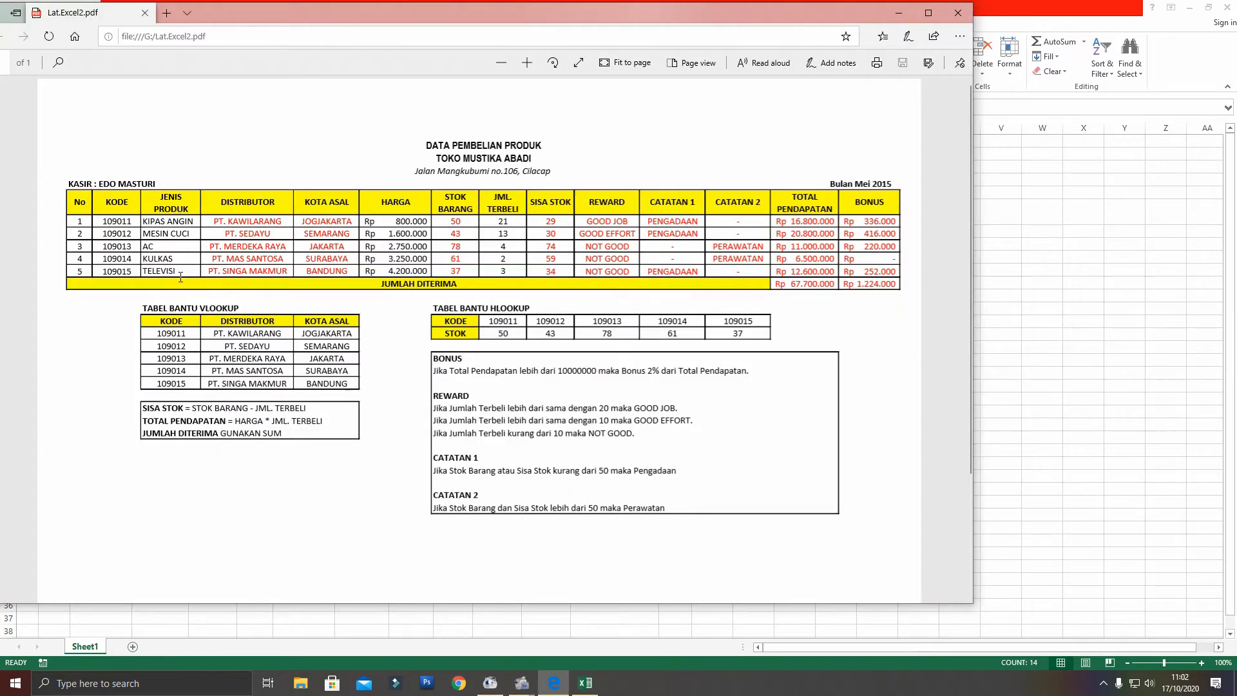
pyautogui.click(585, 683)
pyautogui.click(102, 182)
pyautogui.moveTo(132, 127); pyautogui.dragTo(126, 127)
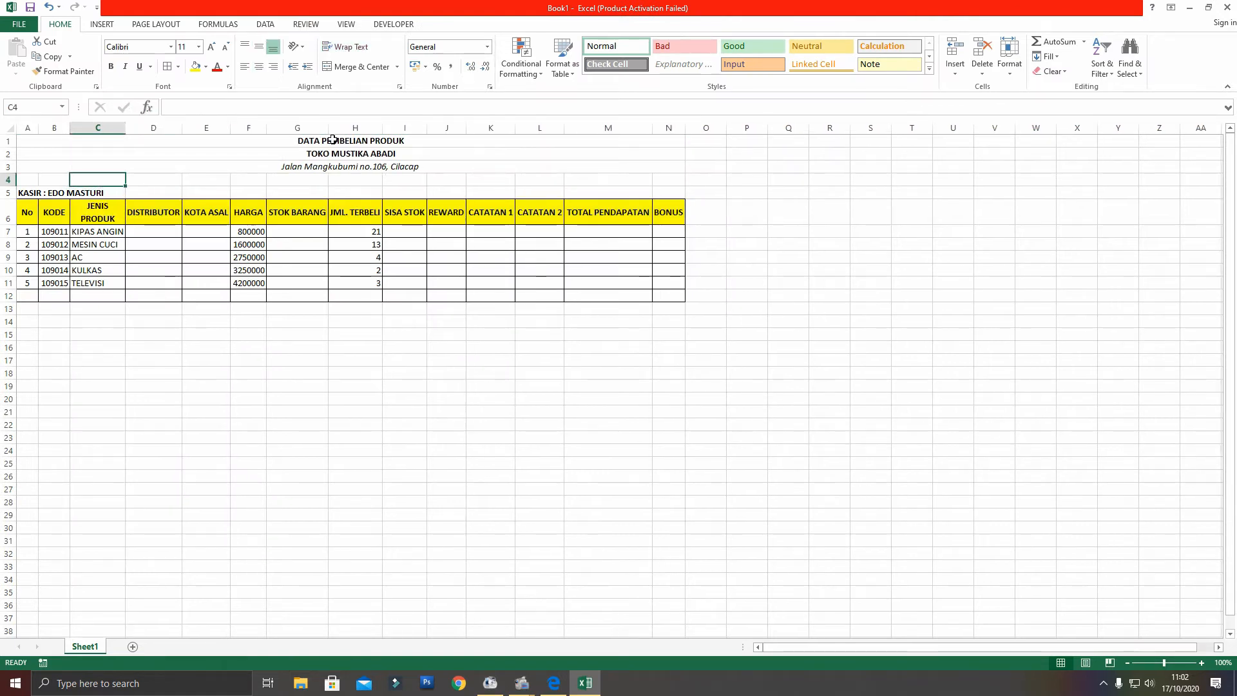
pyautogui.moveTo(328, 127); pyautogui.dragTo(360, 130)
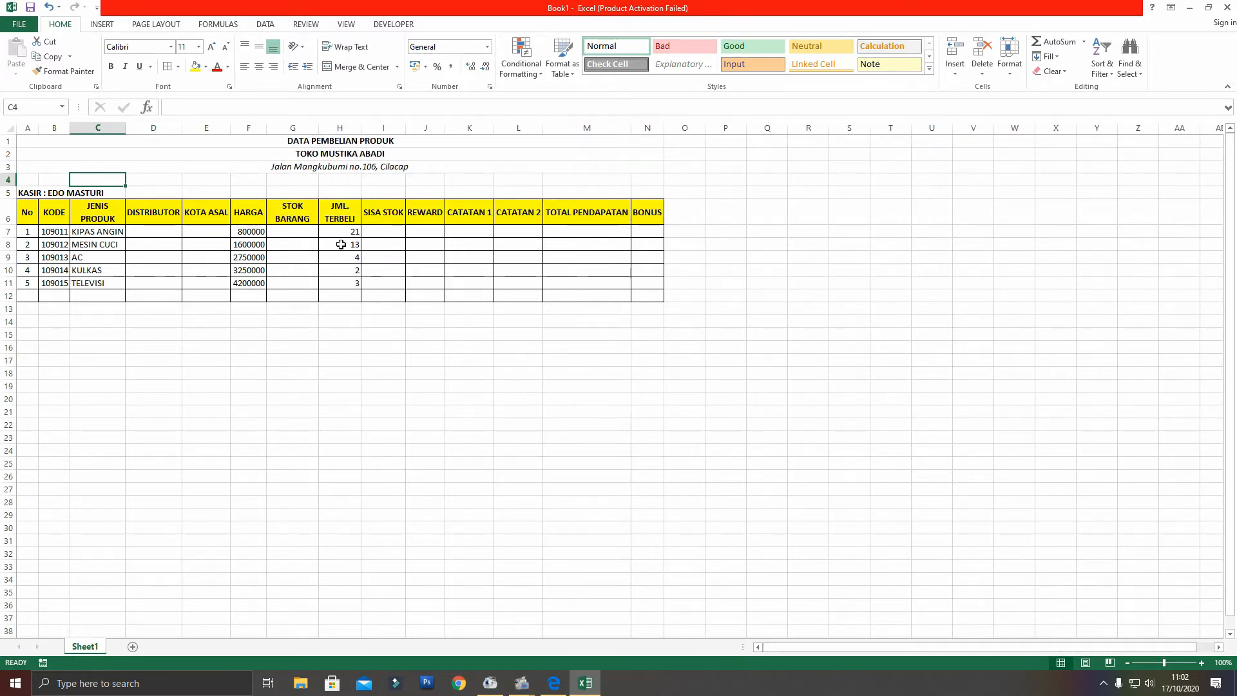
# Centre the quantities in H7:H11 and the product codes in B7:B11 horizontally and vertically
pyautogui.moveTo(348, 234); pyautogui.dragTo(347, 278)
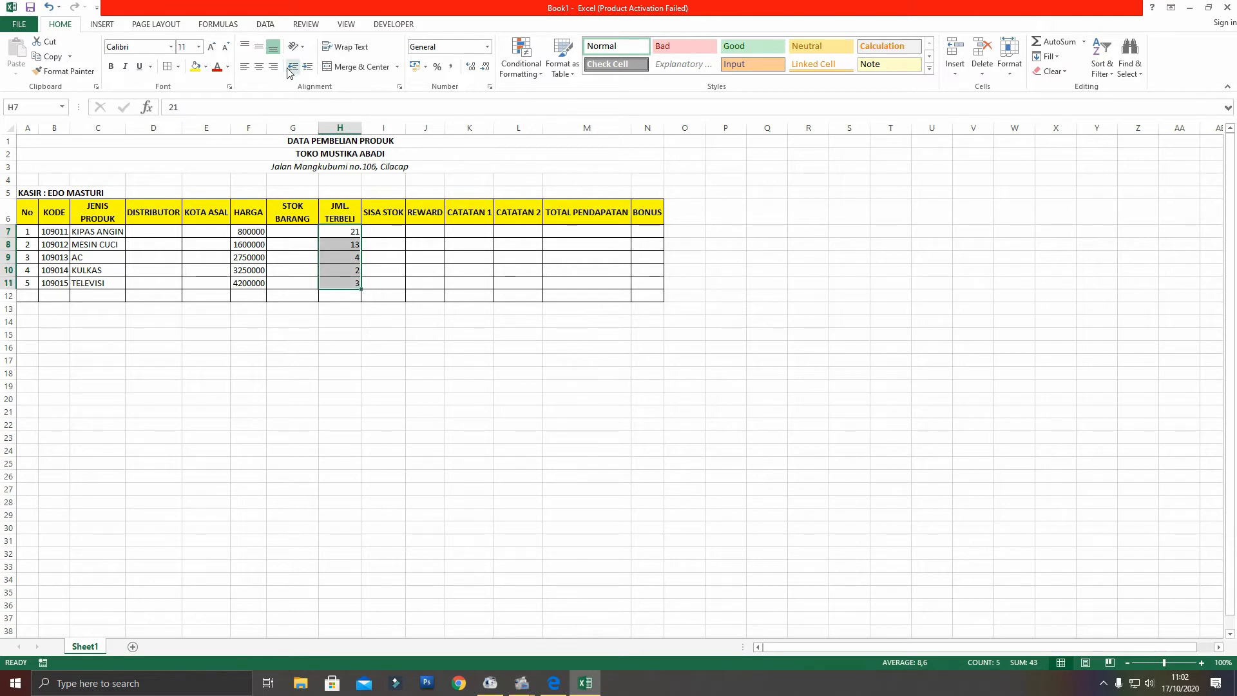
pyautogui.click(258, 66)
pyautogui.click(259, 46)
pyautogui.moveTo(56, 234); pyautogui.dragTo(56, 284)
pyautogui.click(262, 66)
pyautogui.click(259, 46)
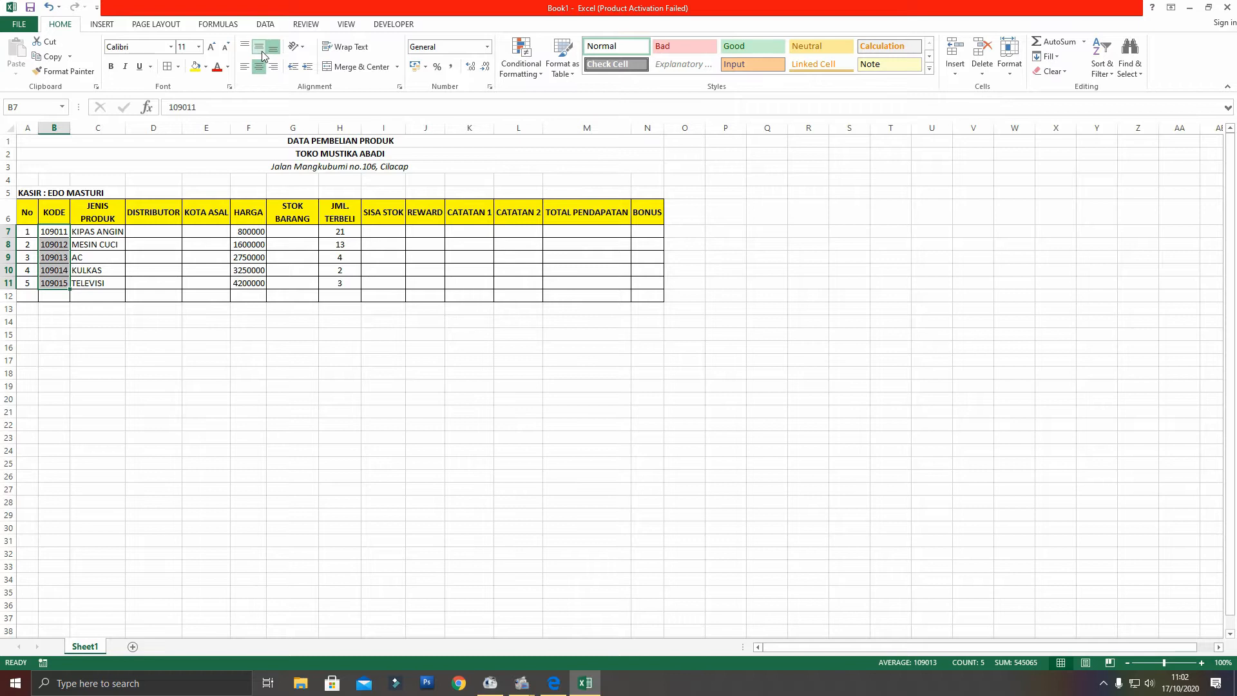
pyautogui.click(238, 297)
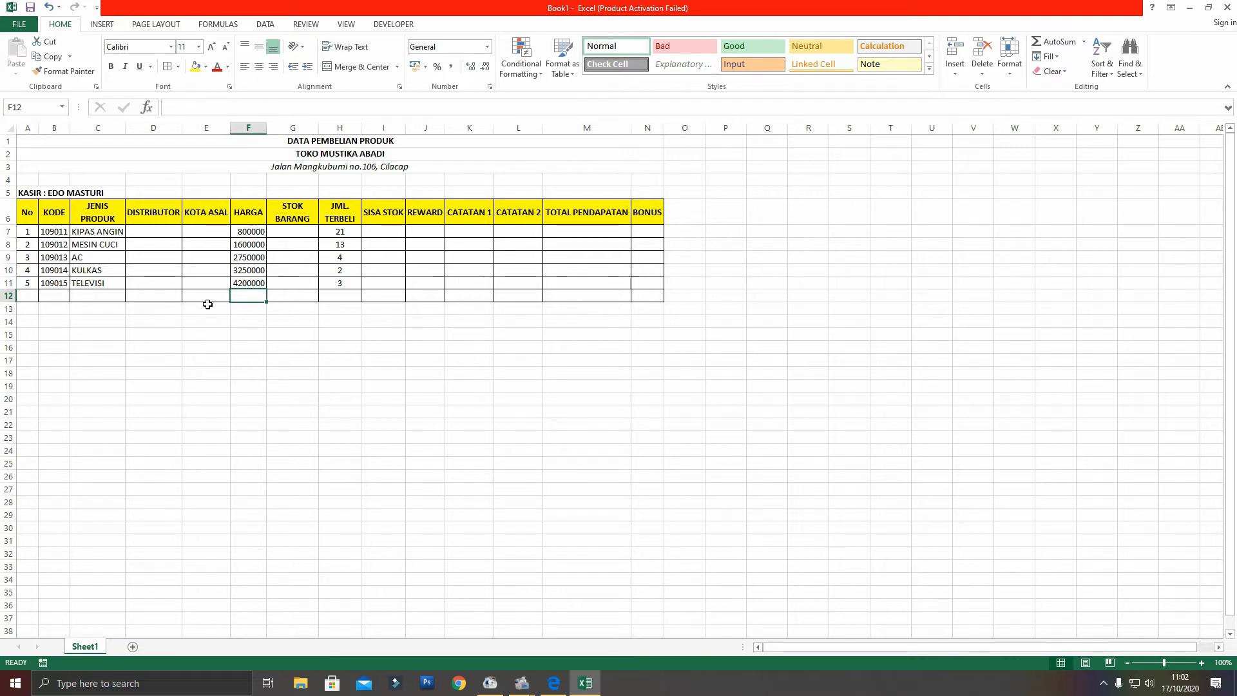
# Format the HARGA prices in F7:F11 with the Accounting number format in Rp and widen column F slightly
pyautogui.click(244, 233)
pyautogui.moveTo(244, 233); pyautogui.dragTo(248, 286)
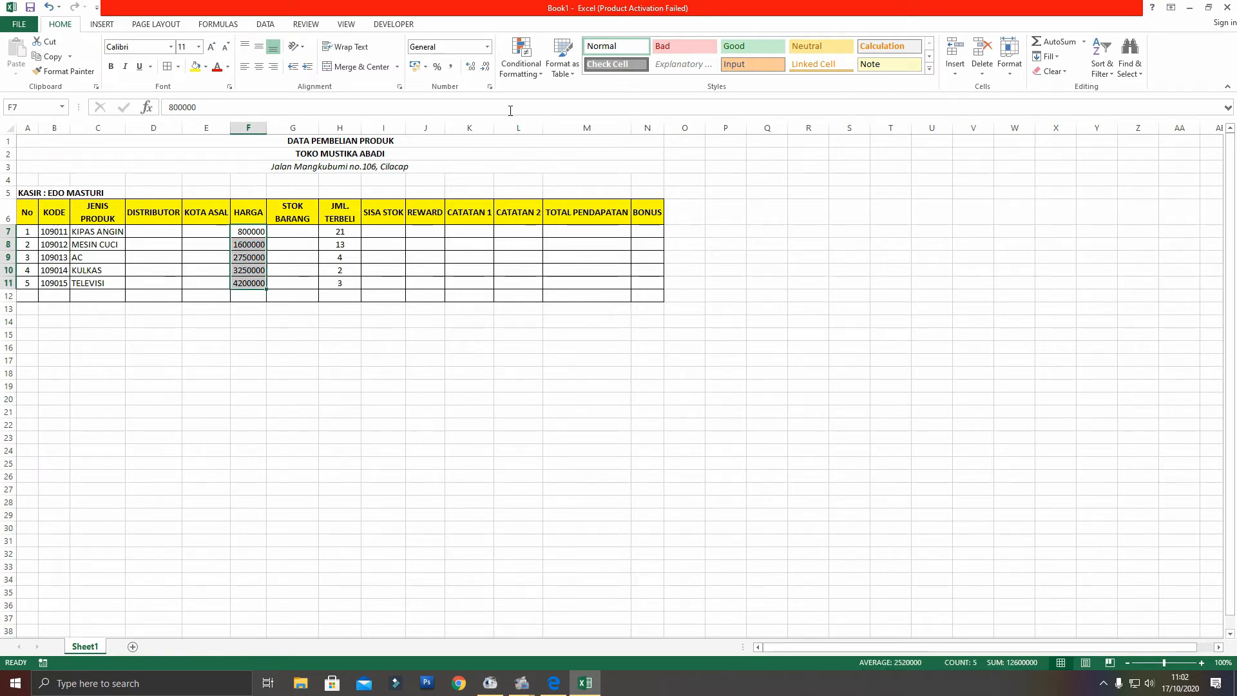
pyautogui.click(487, 48)
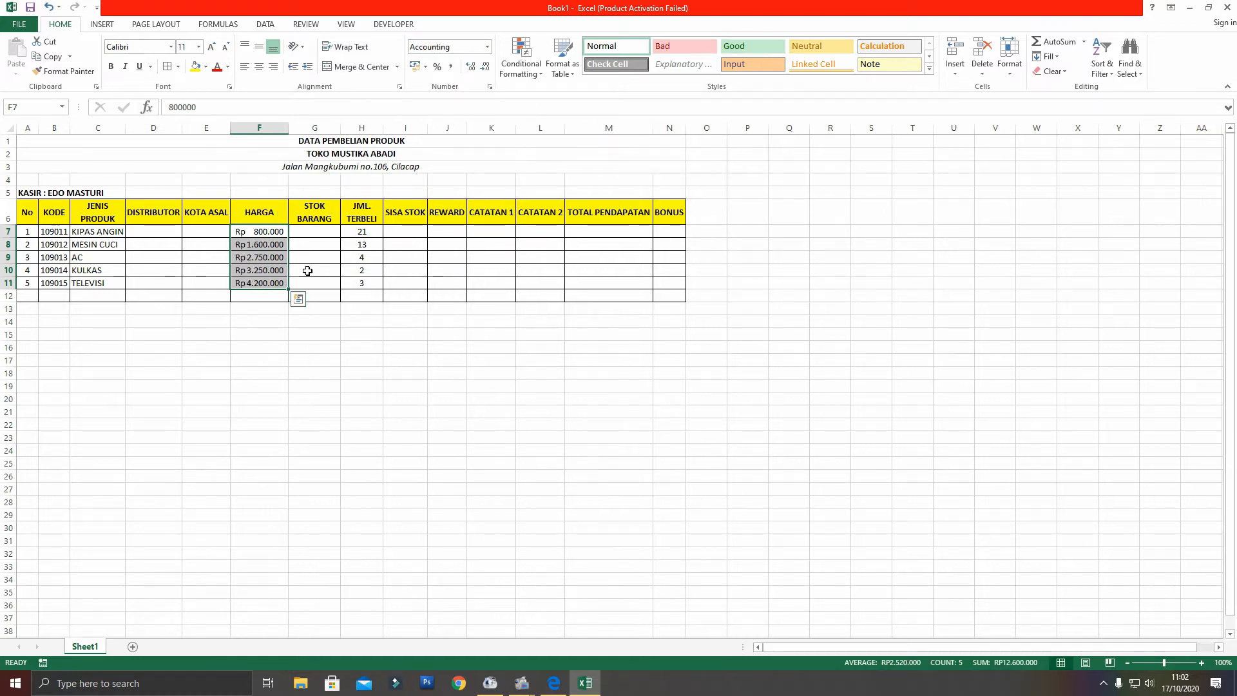
pyautogui.moveTo(294, 127); pyautogui.dragTo(306, 128)
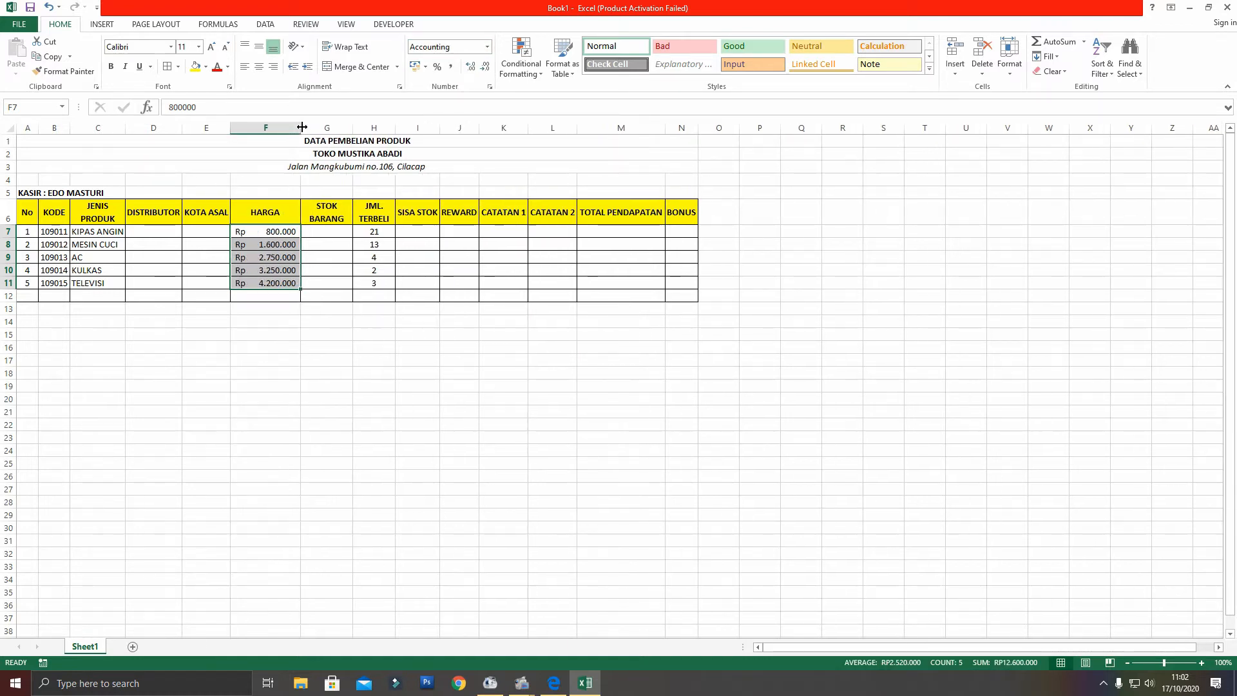
pyautogui.click(328, 346)
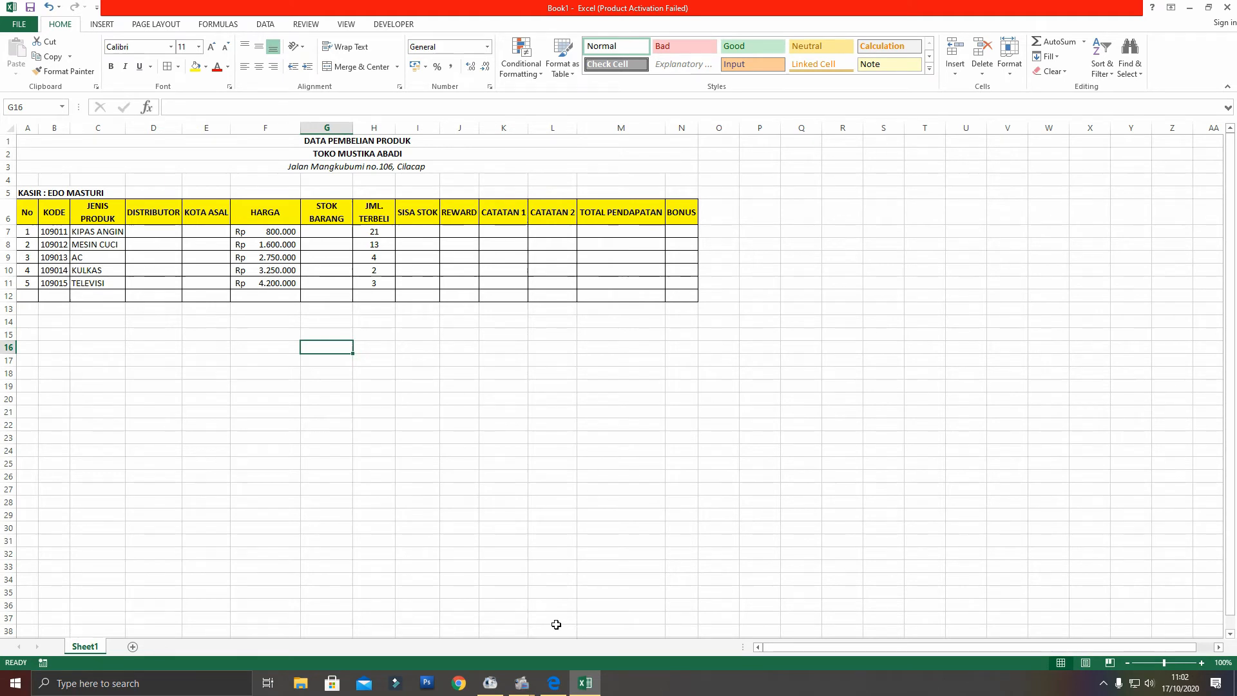
# Check the total row in the PDF, then merge and centre A12:L12 and fill it yellow
pyautogui.click(554, 683)
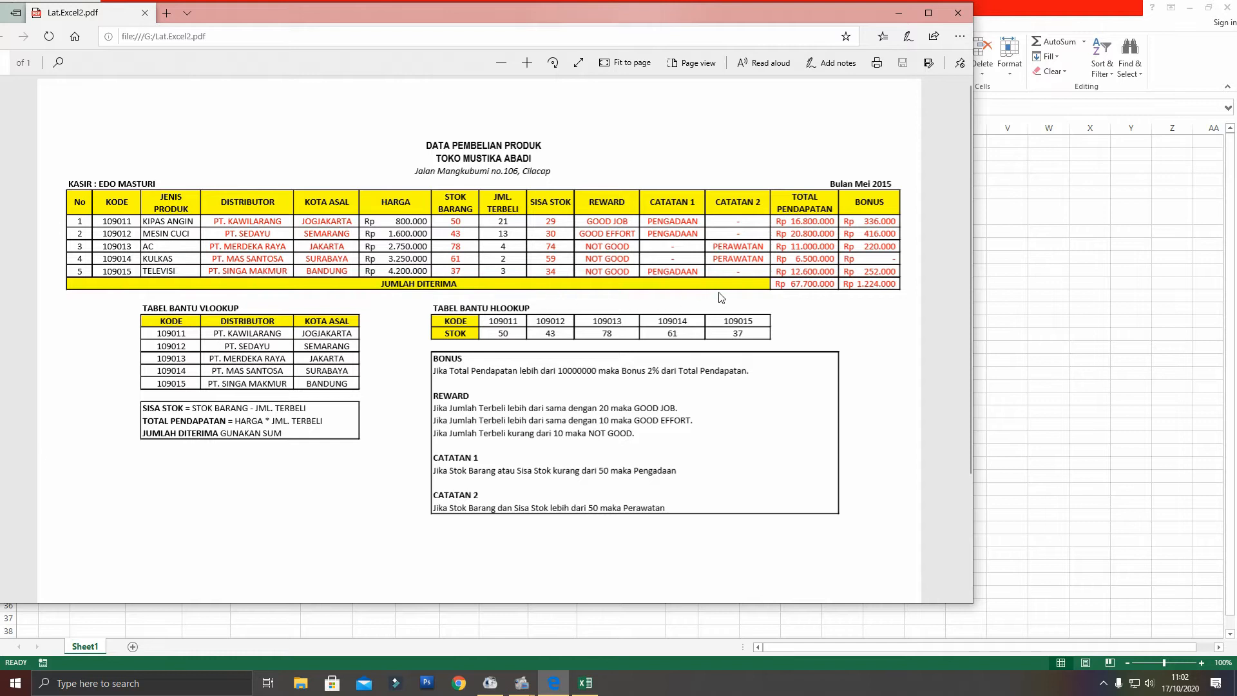
pyautogui.click(585, 682)
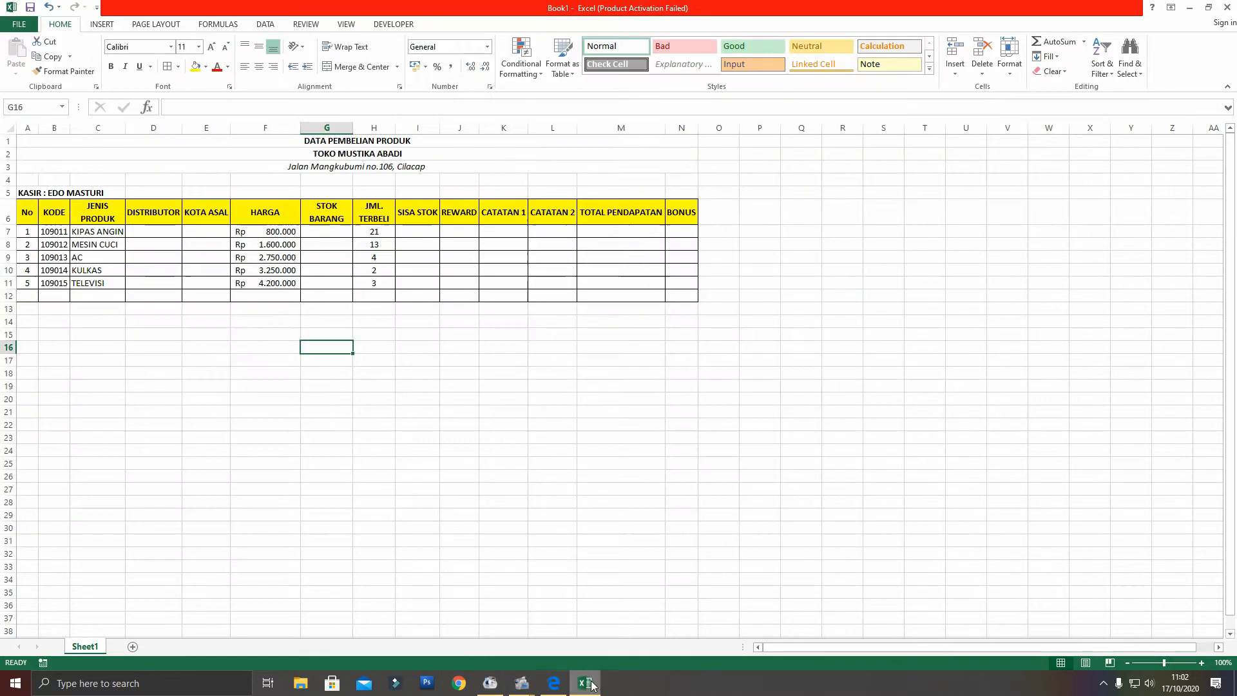
pyautogui.moveTo(28, 297); pyautogui.dragTo(562, 295)
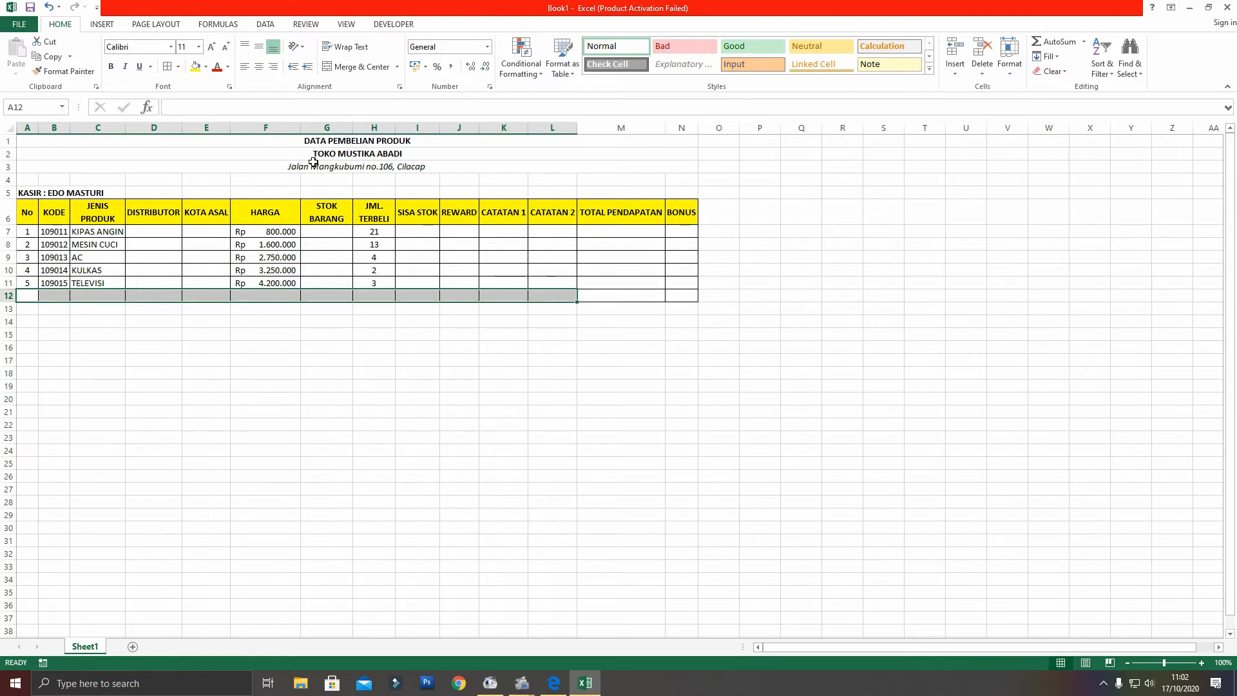
pyautogui.click(359, 66)
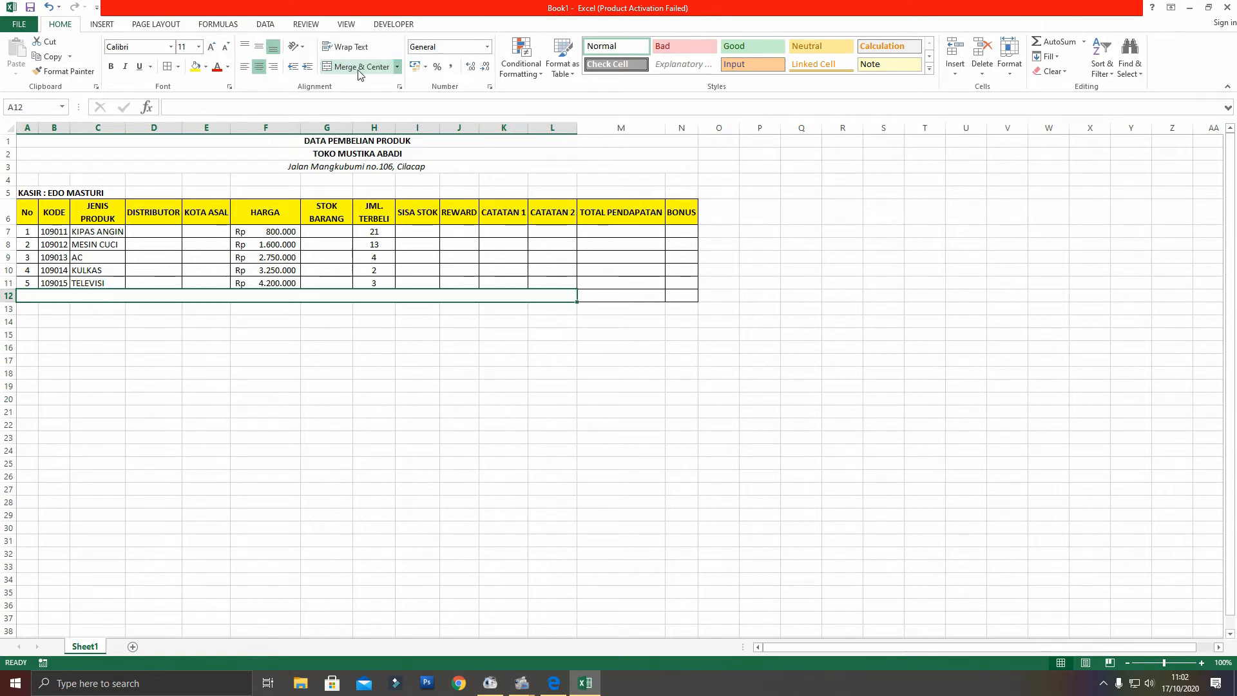
pyautogui.click(195, 67)
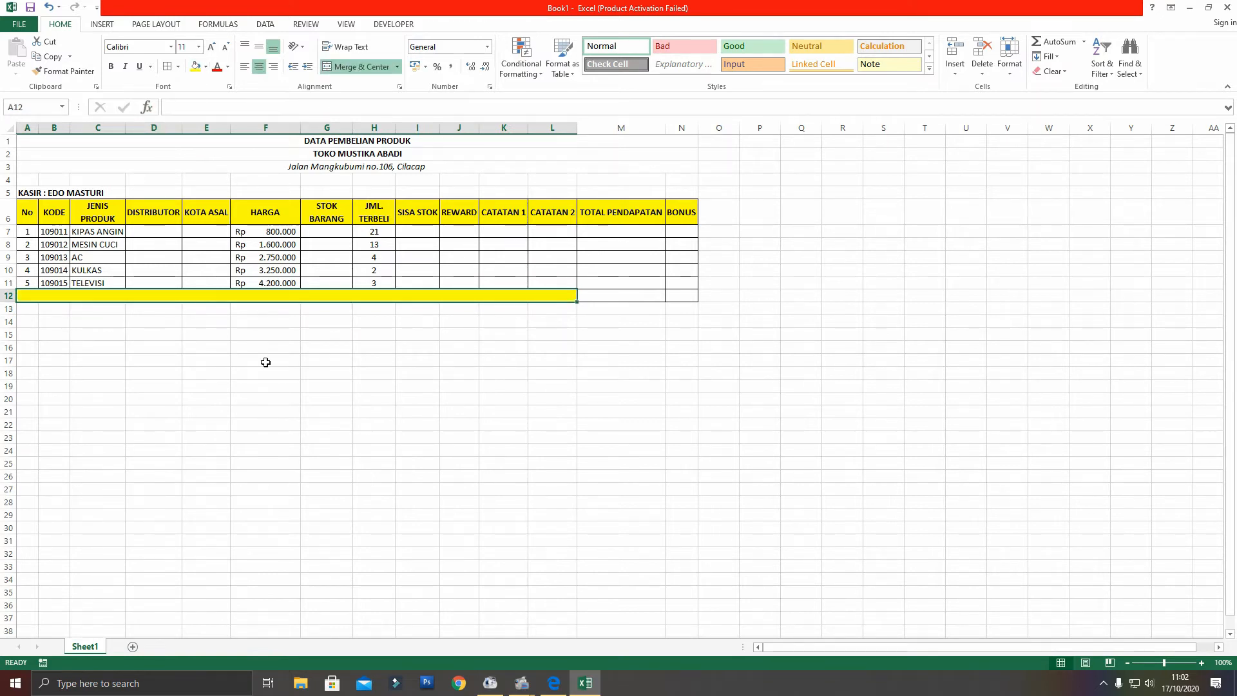
# Enter JUMLAH DITERIMA in the merged total row A12:L12 and make it bold, matching the PDF
pyautogui.click(559, 688)
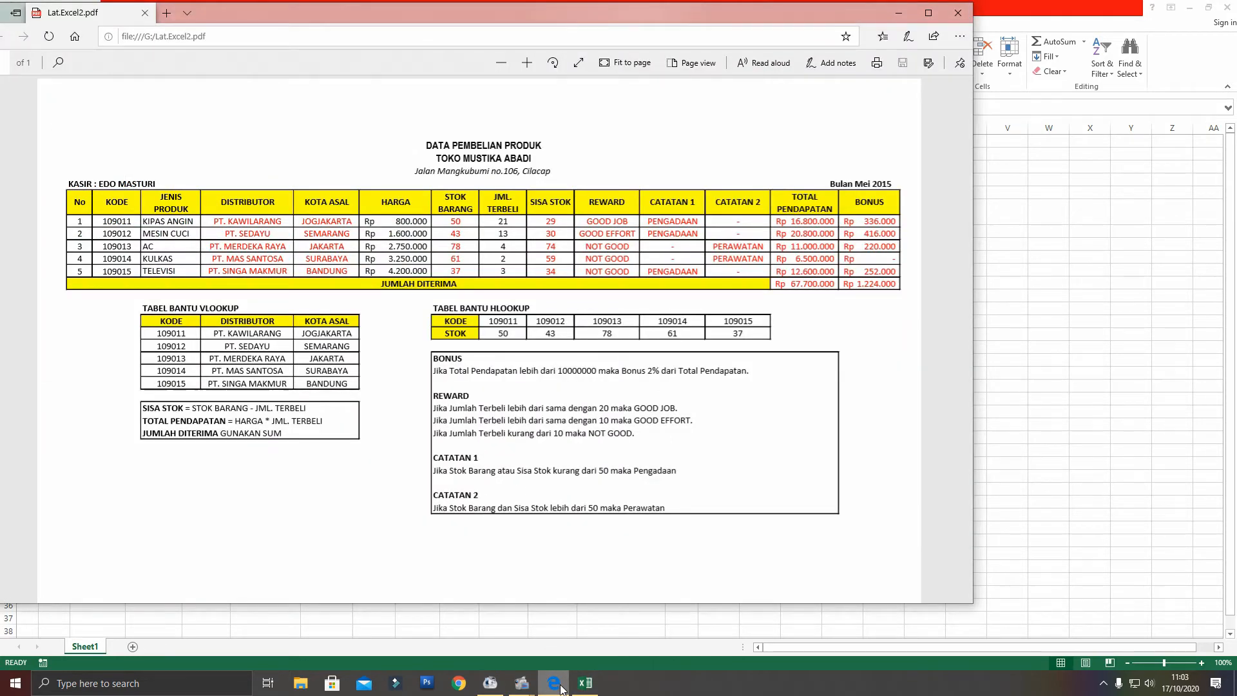
pyautogui.click(560, 688)
pyautogui.write('J')
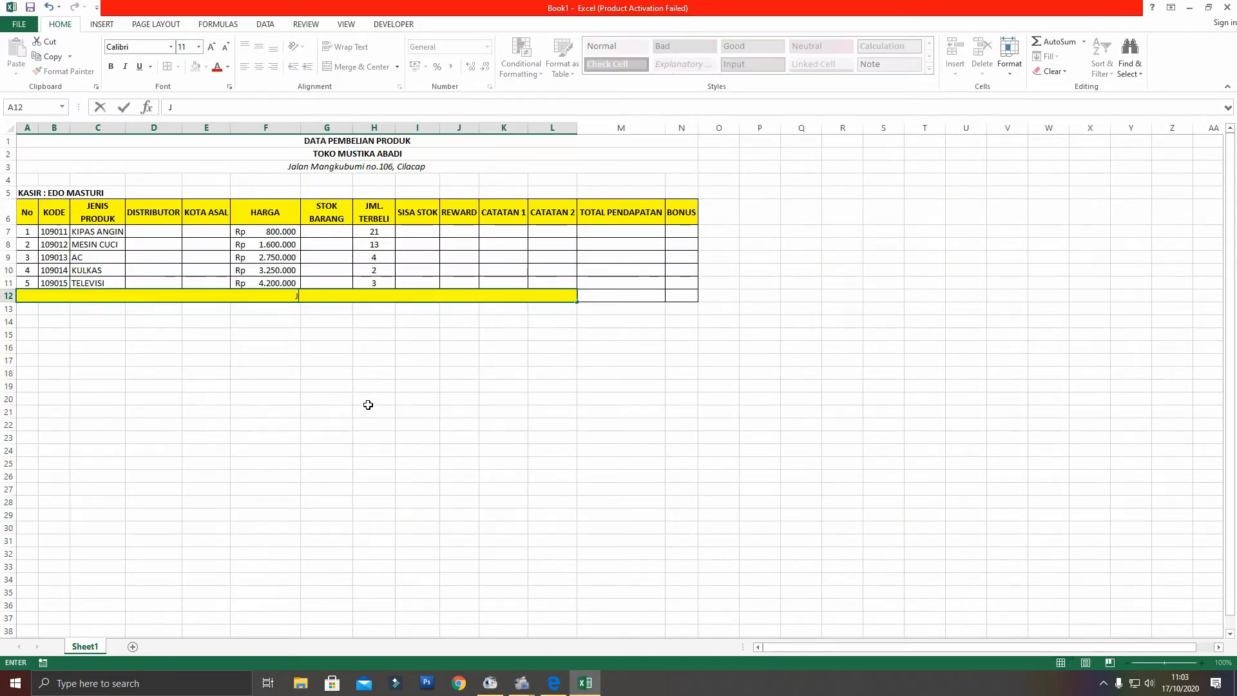
pyautogui.write('UMLAH DITERIMA')
pyautogui.hotkey('ctrl', 'Return')
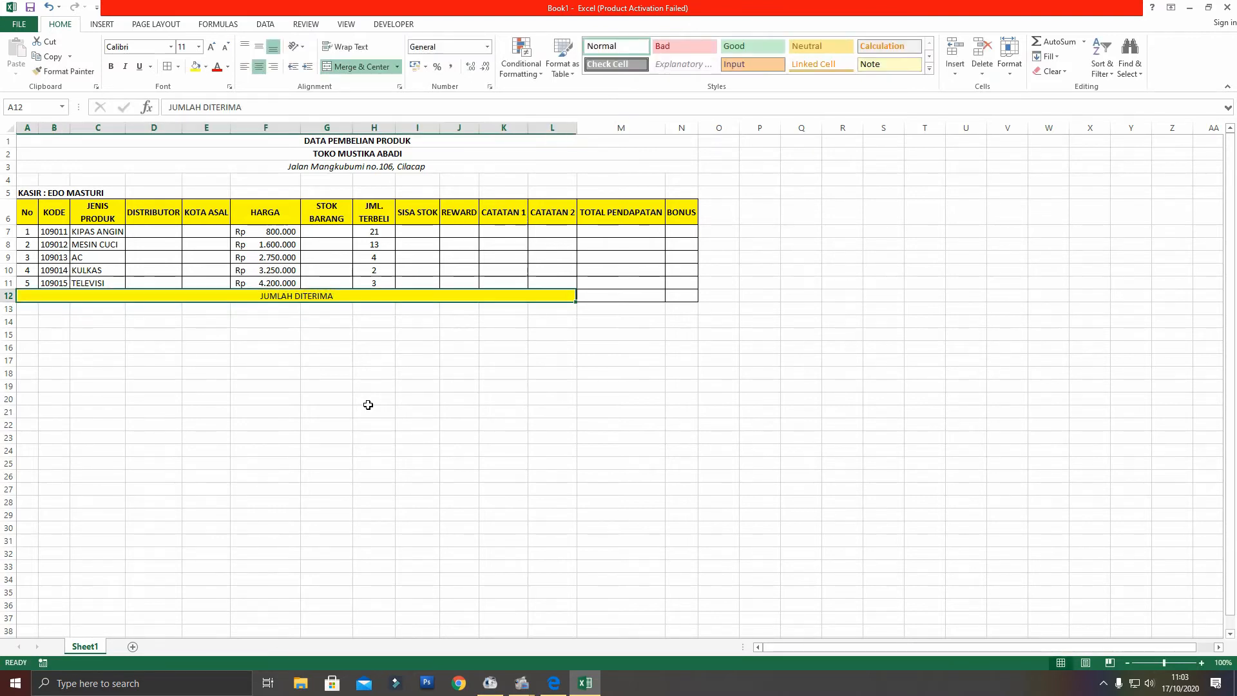
pyautogui.hotkey('ctrl', 'b')
pyautogui.press('Return')
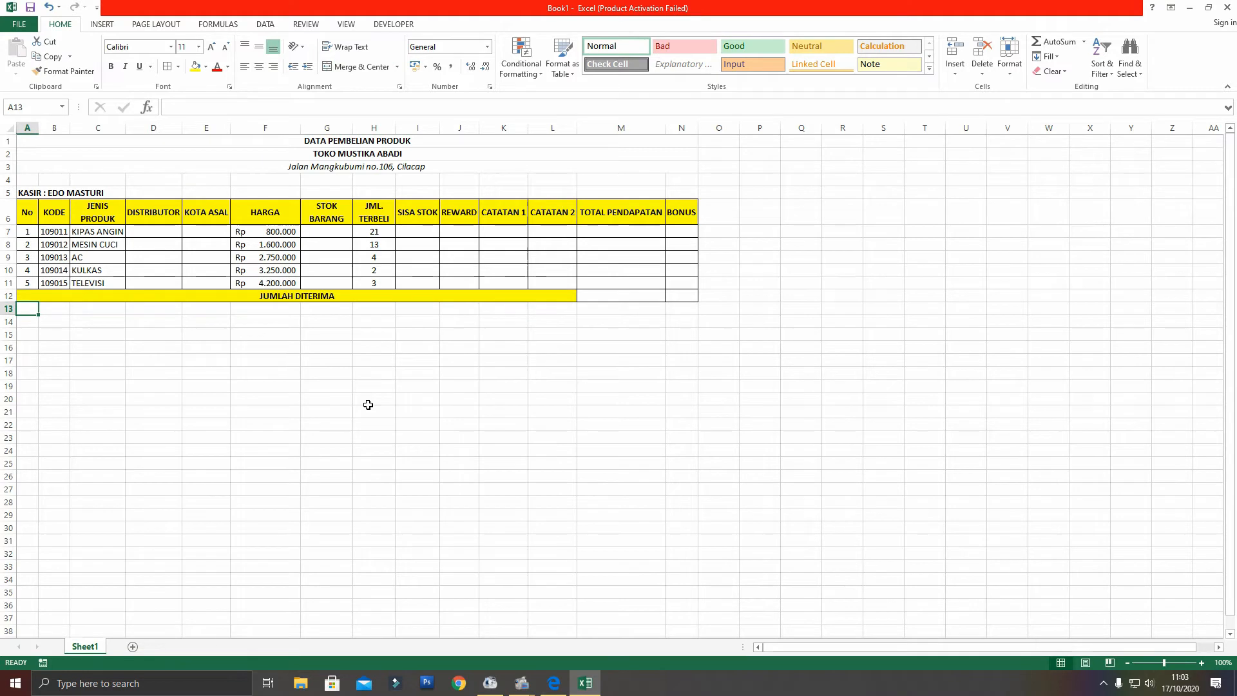
# Check the month label in the PDF and enter Bulan Mei 2015 in cell N5
pyautogui.click(553, 683)
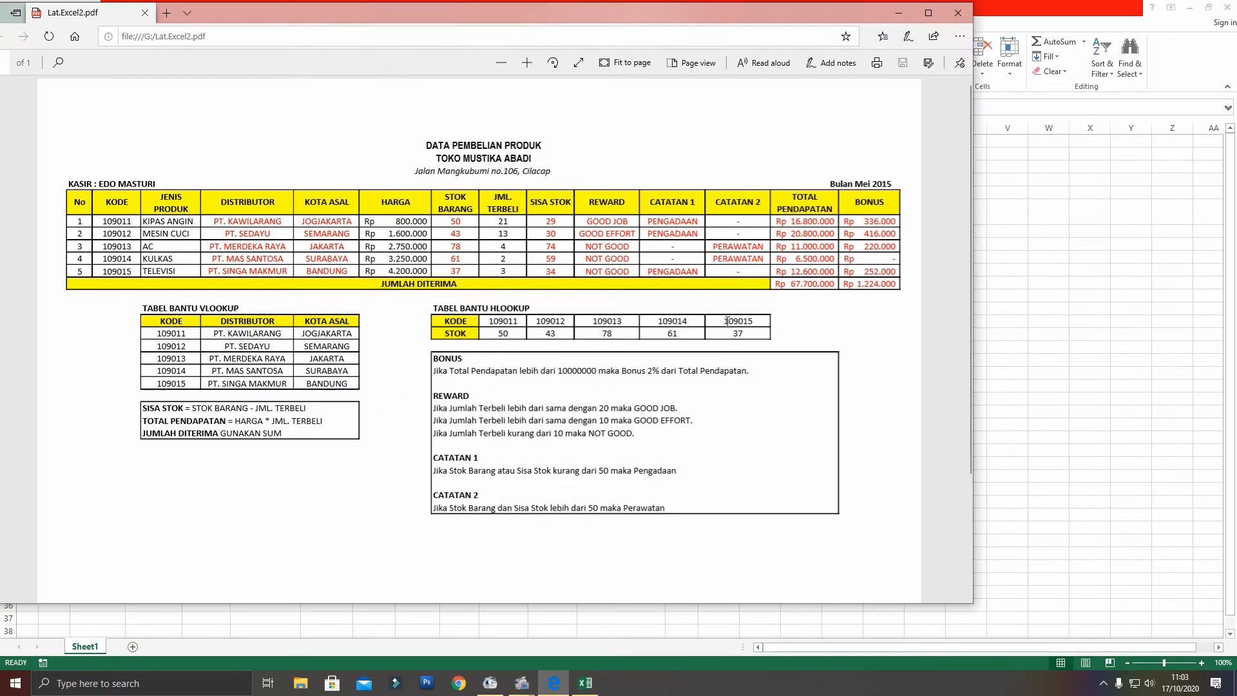
pyautogui.click(585, 683)
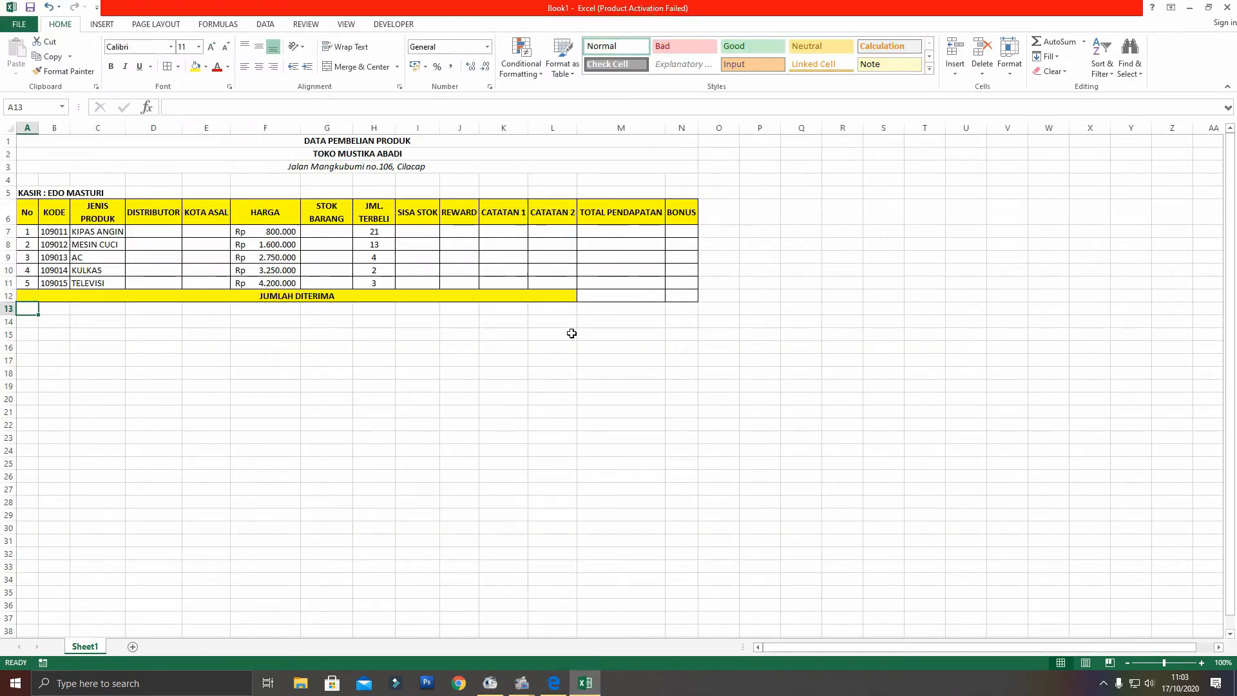
pyautogui.click(669, 194)
pyautogui.write('Bul')
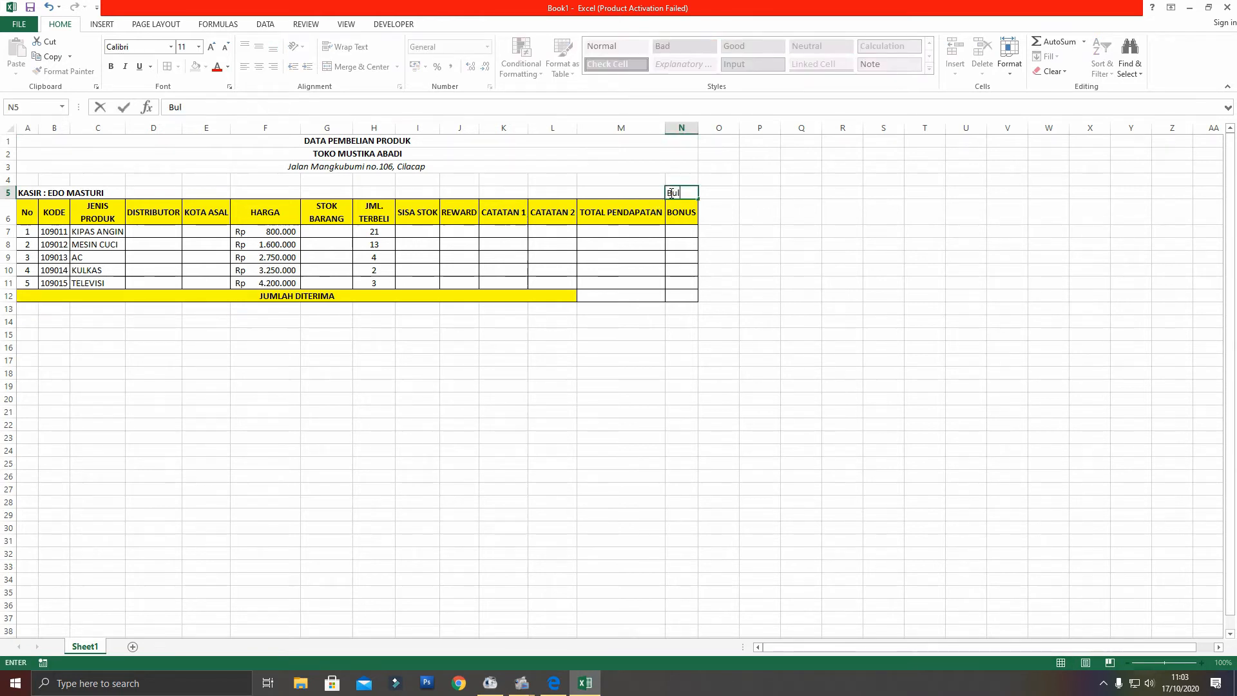
pyautogui.write('an Mei 2015')
pyautogui.press('Return')
# Make the Bulan Mei 2015 label bold and move it from N5 to M5
pyautogui.click(670, 193)
pyautogui.hotkey('ctrl', 'b')
pyautogui.hotkey('ctrl', 'c')
pyautogui.click(628, 192)
pyautogui.press('Return')
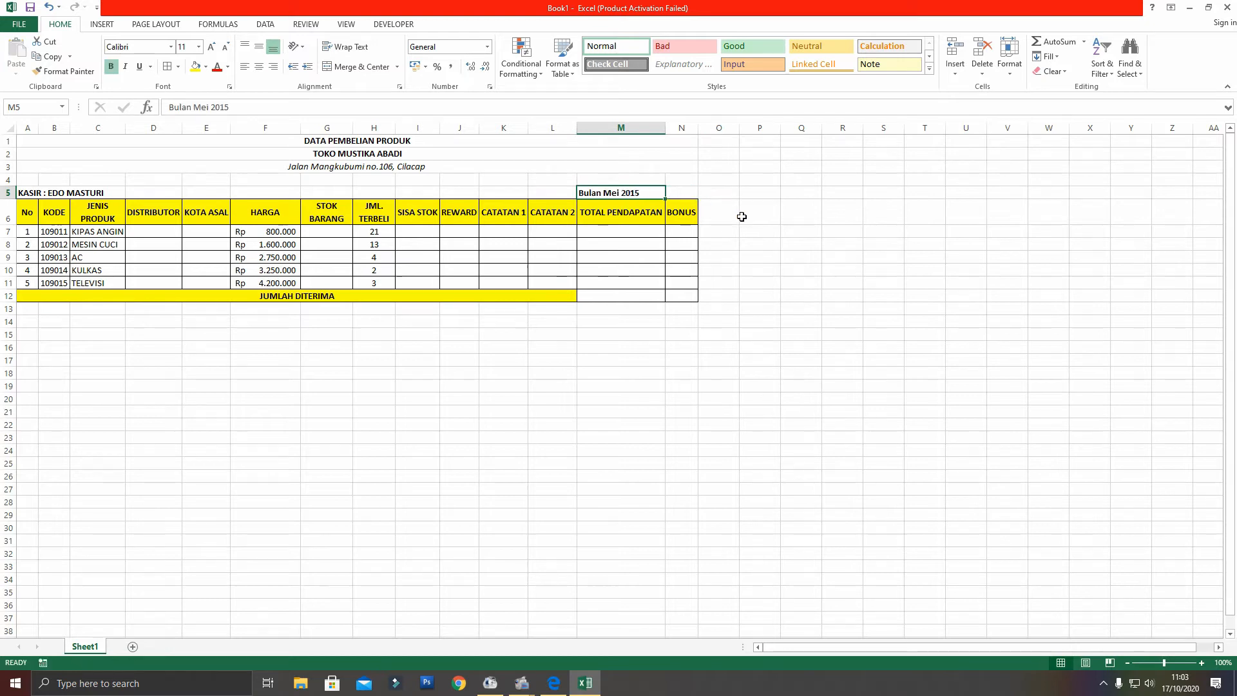
# Compare the month label with the PDF and increase the indent of M5 until its text ends at the table's right edge
pyautogui.click(554, 682)
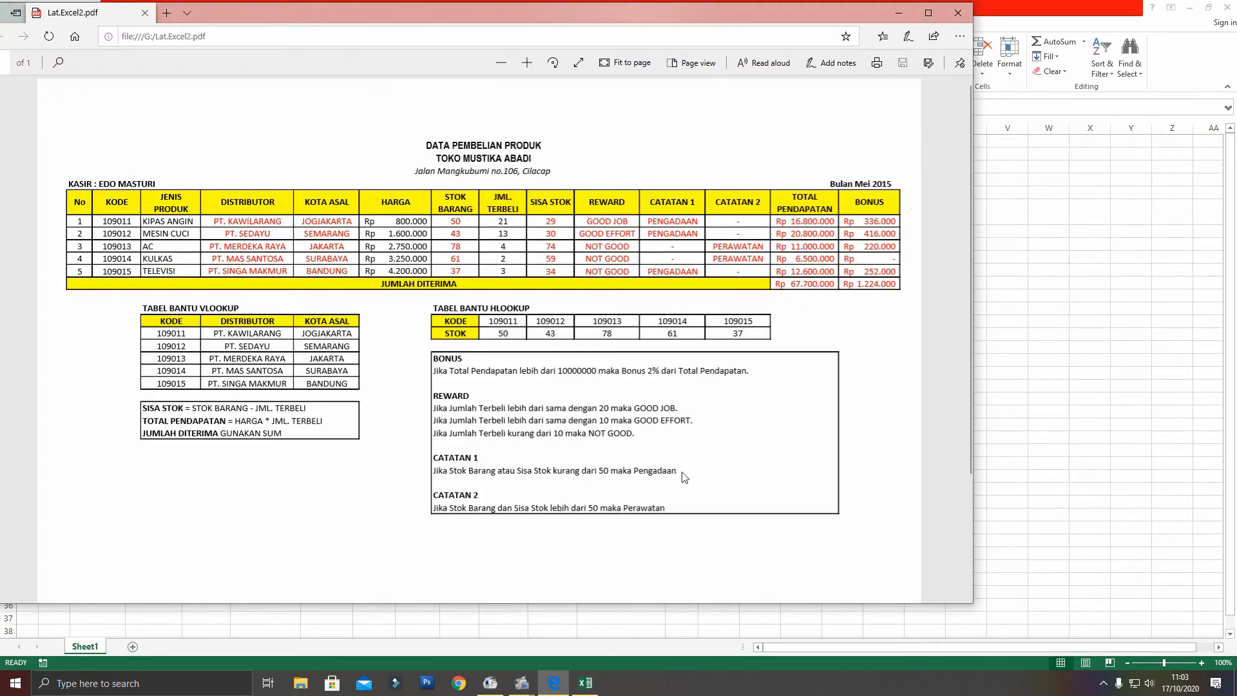
pyautogui.click(584, 682)
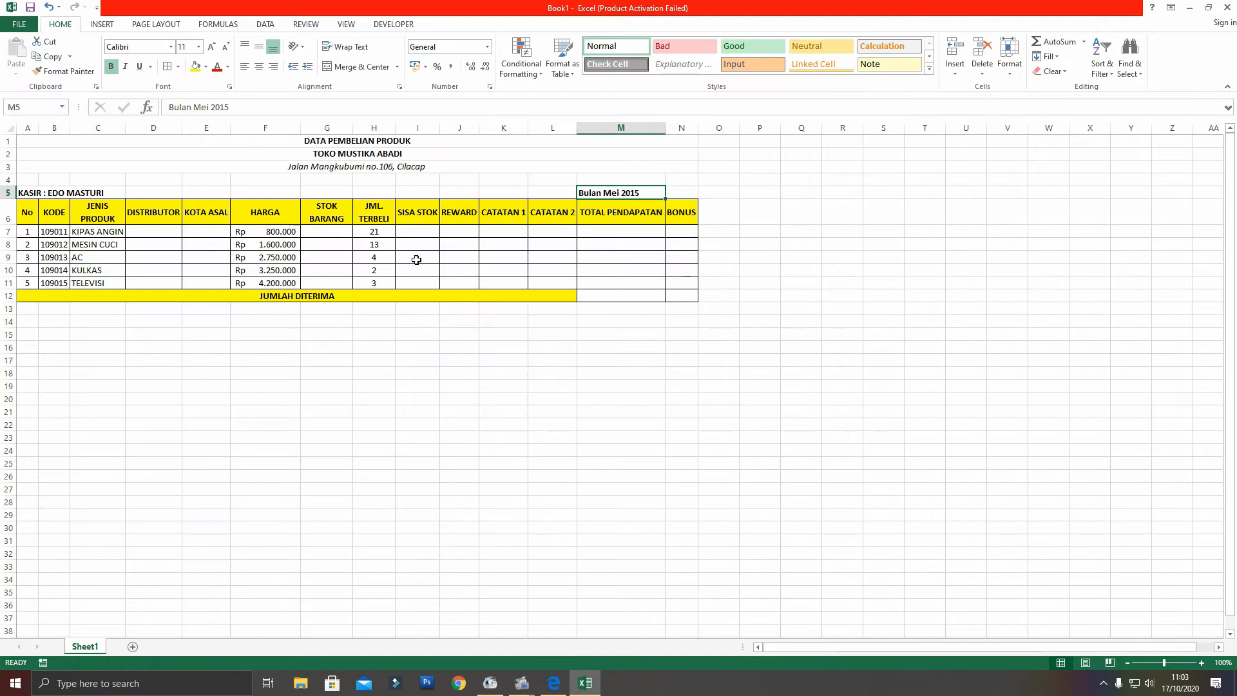
pyautogui.click(308, 67)
pyautogui.click(309, 67)
pyautogui.click(309, 67)
pyautogui.click(308, 67)
pyautogui.click(308, 67)
pyautogui.click(309, 67)
pyautogui.click(309, 67)
pyautogui.click(308, 67)
pyautogui.click(309, 67)
pyautogui.click(718, 295)
pyautogui.click(749, 333)
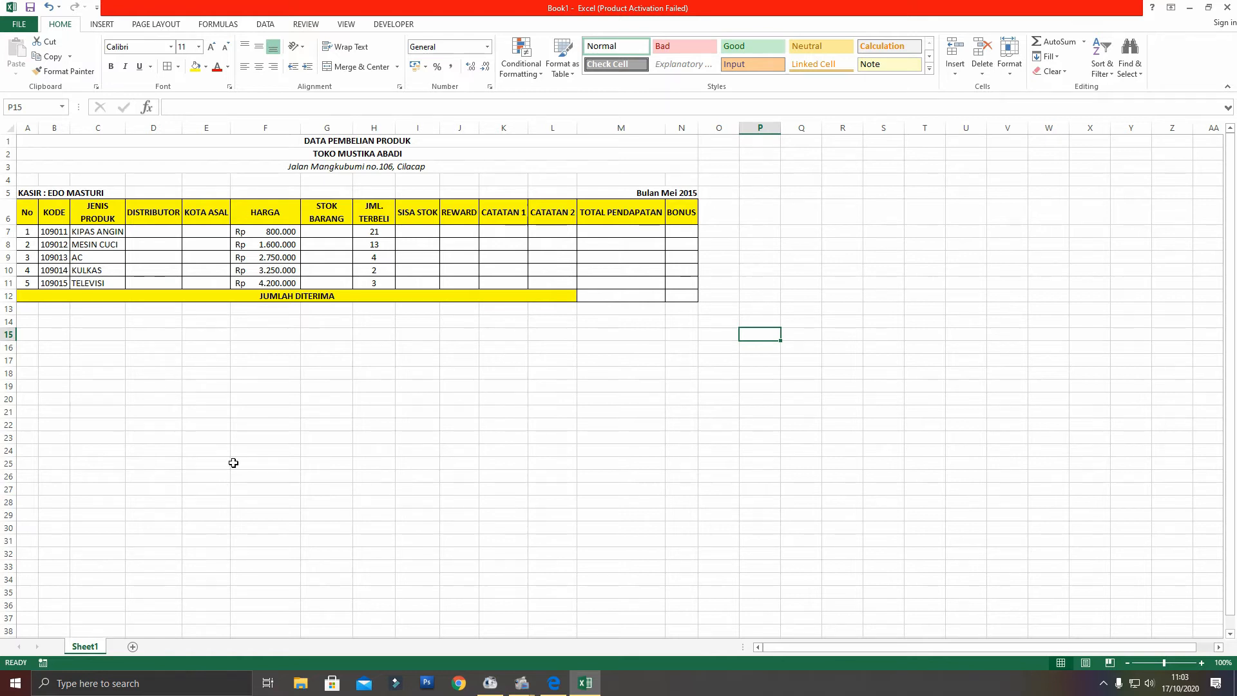
# Review the helper tables in the PDF, then restore the workbook to a smaller window placed beside the VLOOKUP helper table
pyautogui.click(556, 686)
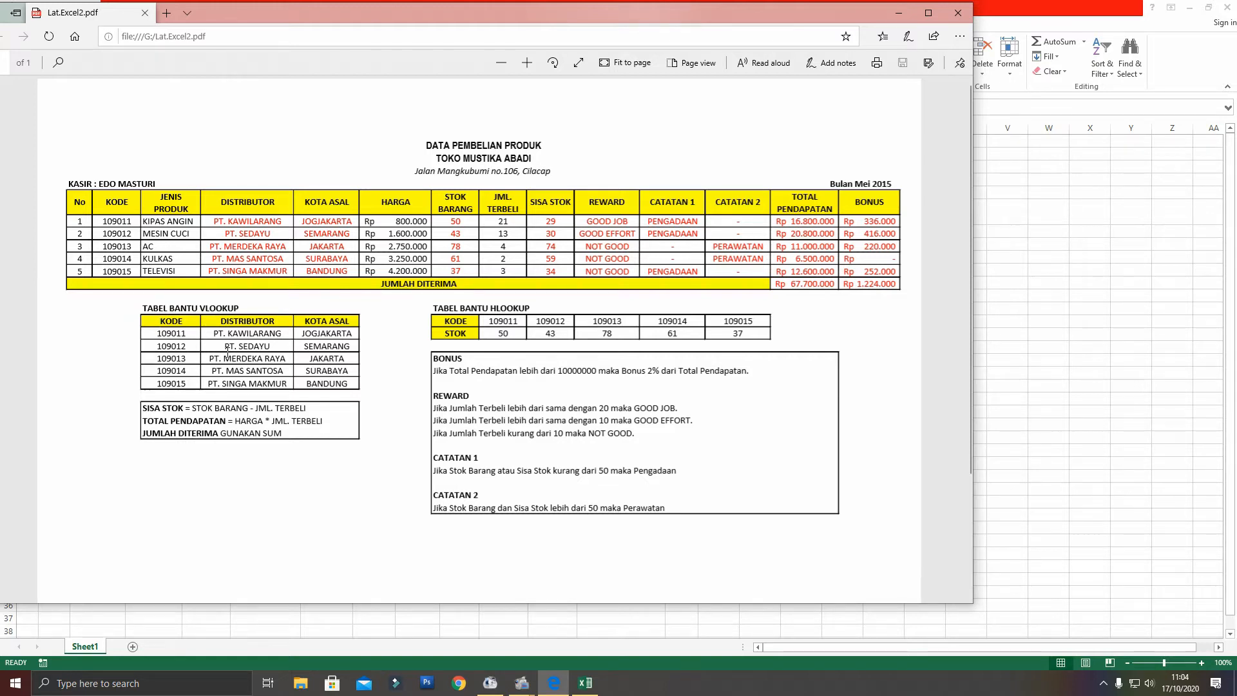
pyautogui.click(584, 683)
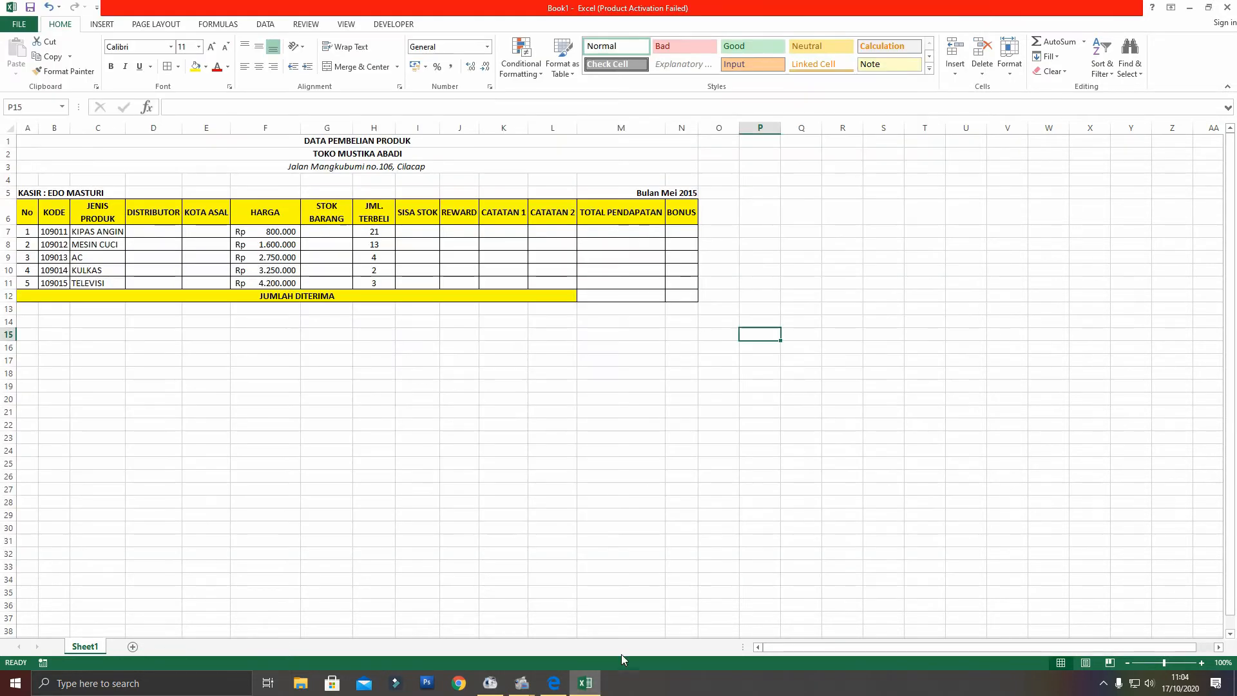
pyautogui.click(1210, 9)
pyautogui.moveTo(413, 306); pyautogui.dragTo(746, 235)
pyautogui.scroll(-3, 633, 444)
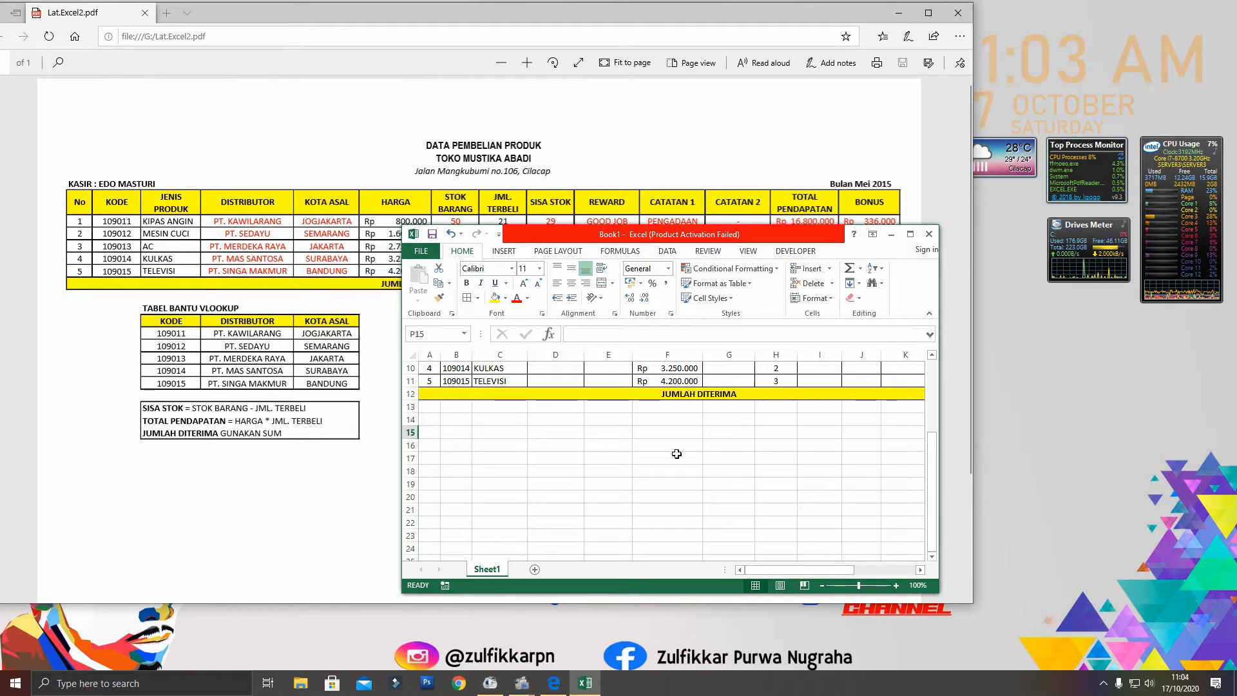
# Enter the bold title TABEL BANTU VLOOKUP in C14, below the purchase table
pyautogui.click(433, 420)
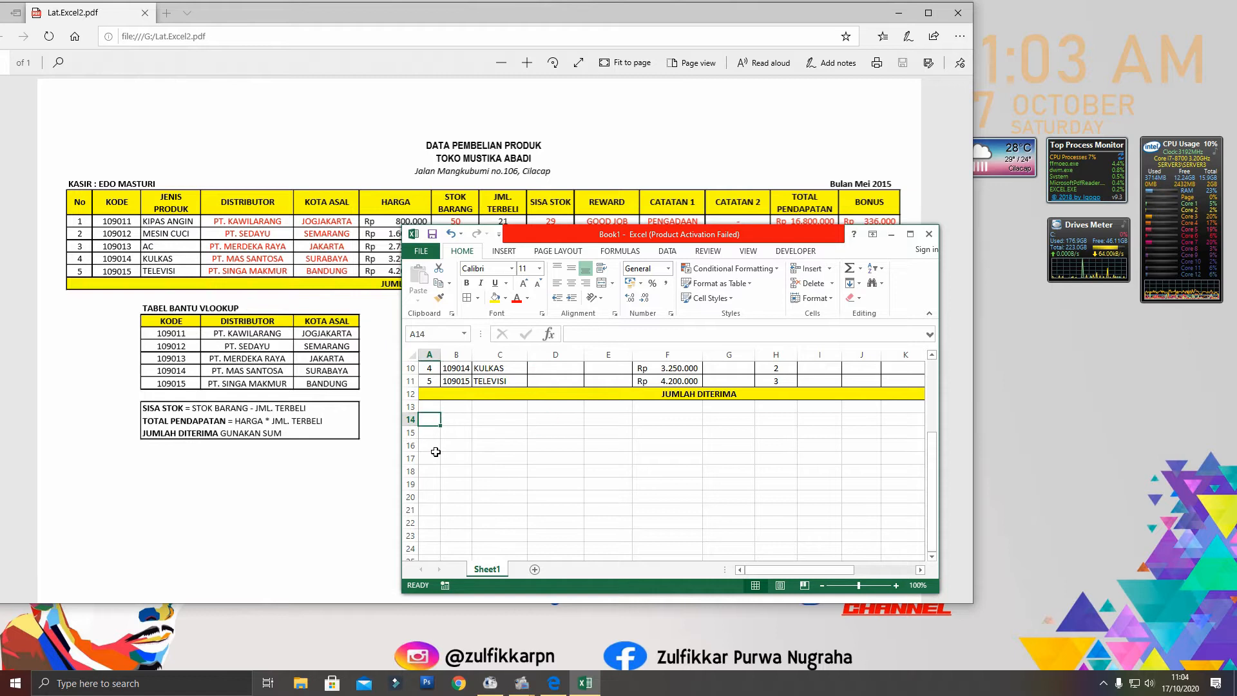
pyautogui.click(456, 420)
pyautogui.click(492, 419)
pyautogui.click(572, 417)
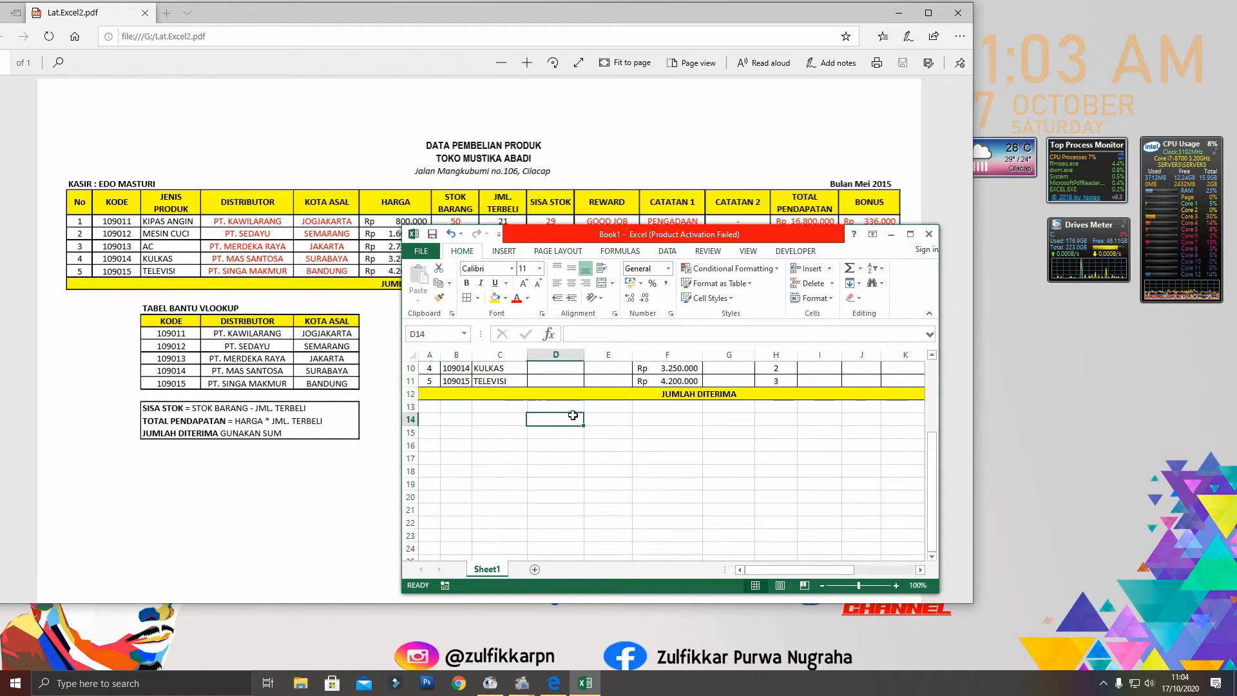
pyautogui.click(511, 424)
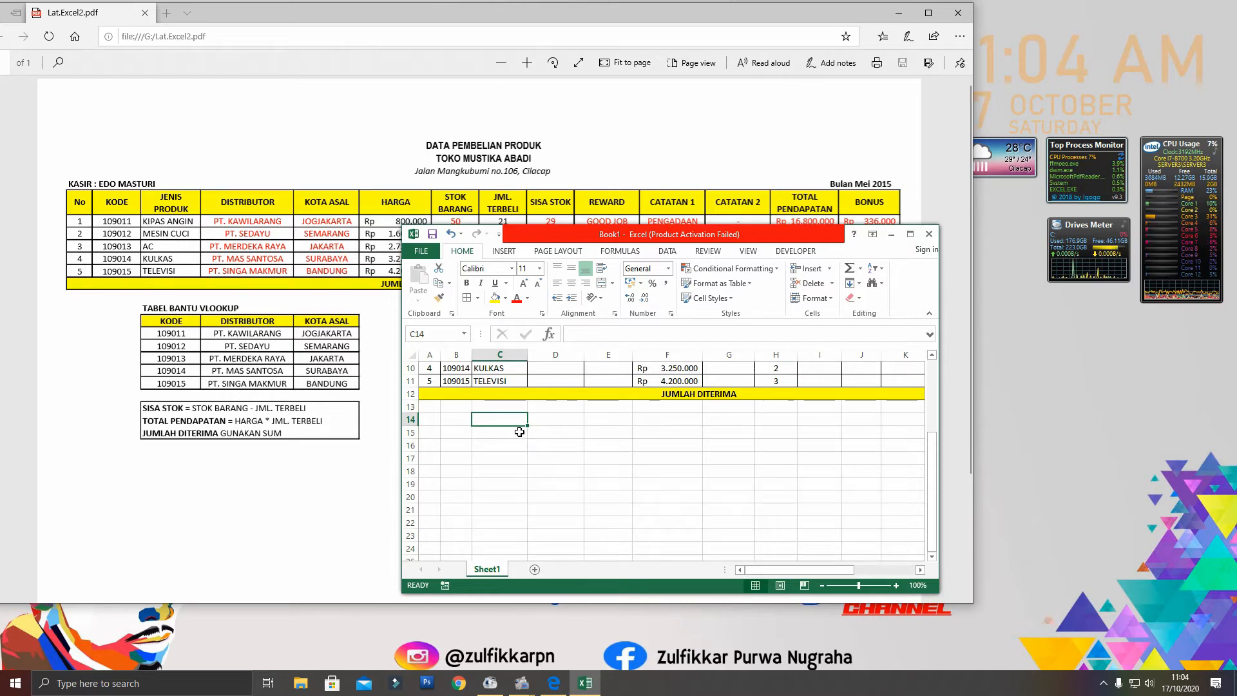
pyautogui.hotkey('ctrl', 'b')
pyautogui.write('TABEL BANT')
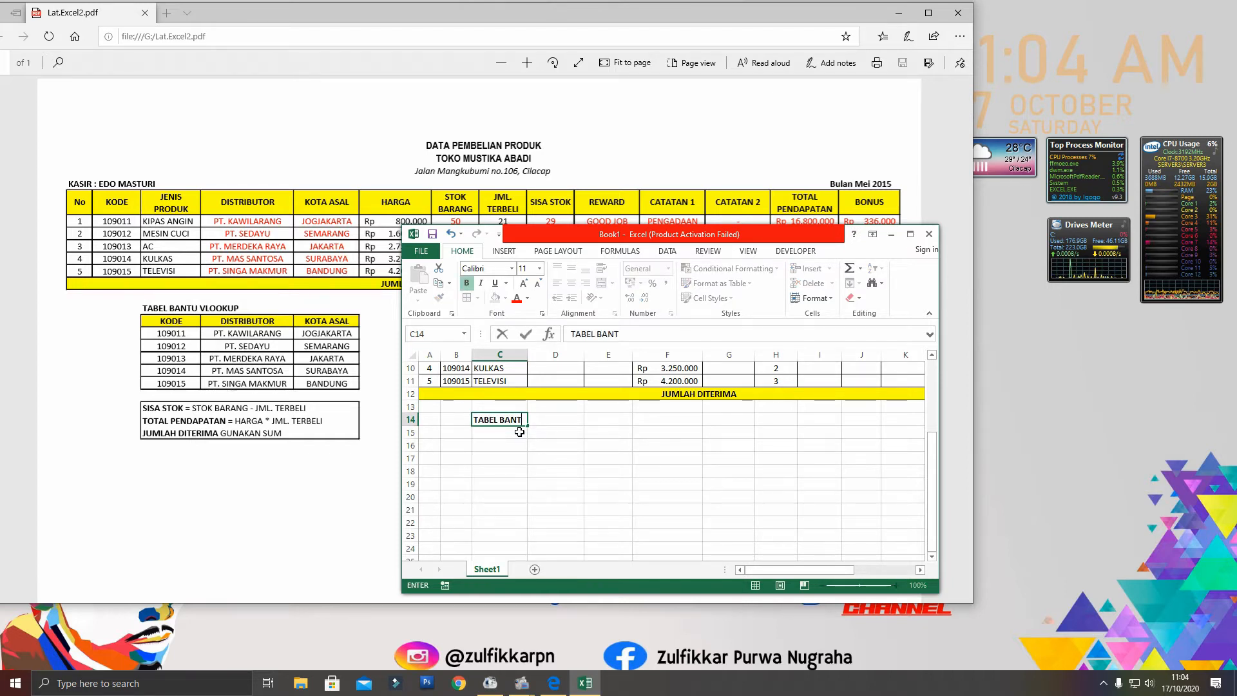
pyautogui.write('U VLOO')
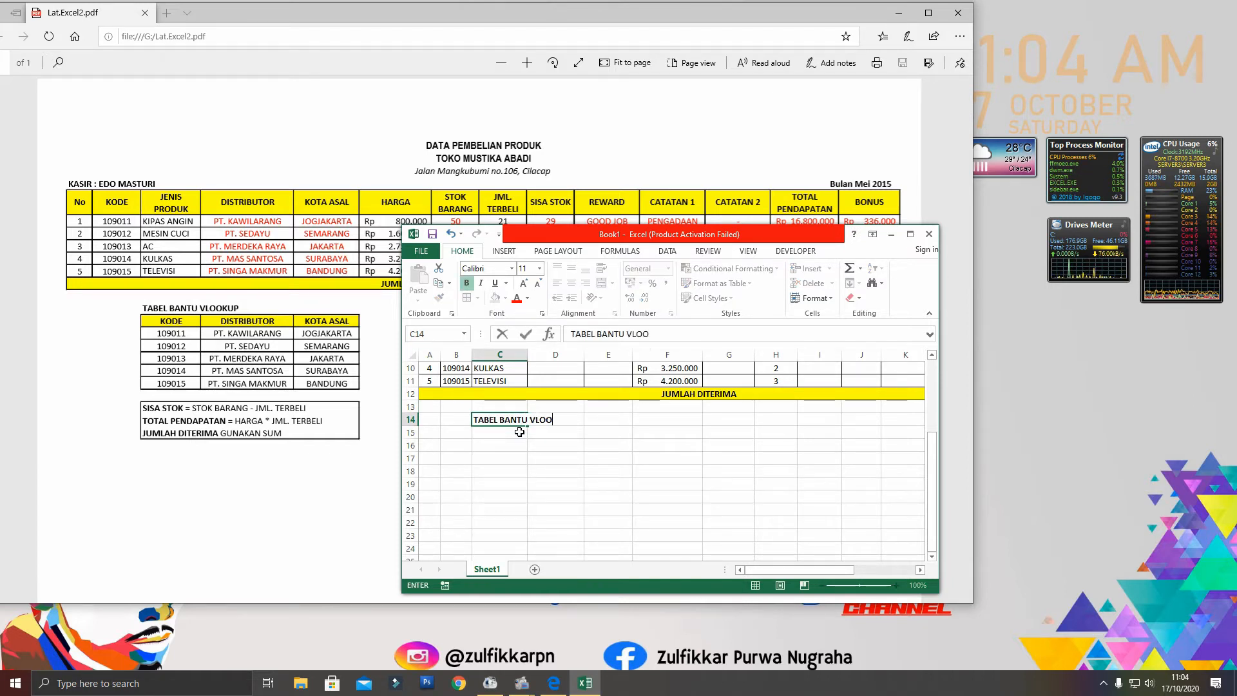
pyautogui.write('KUP')
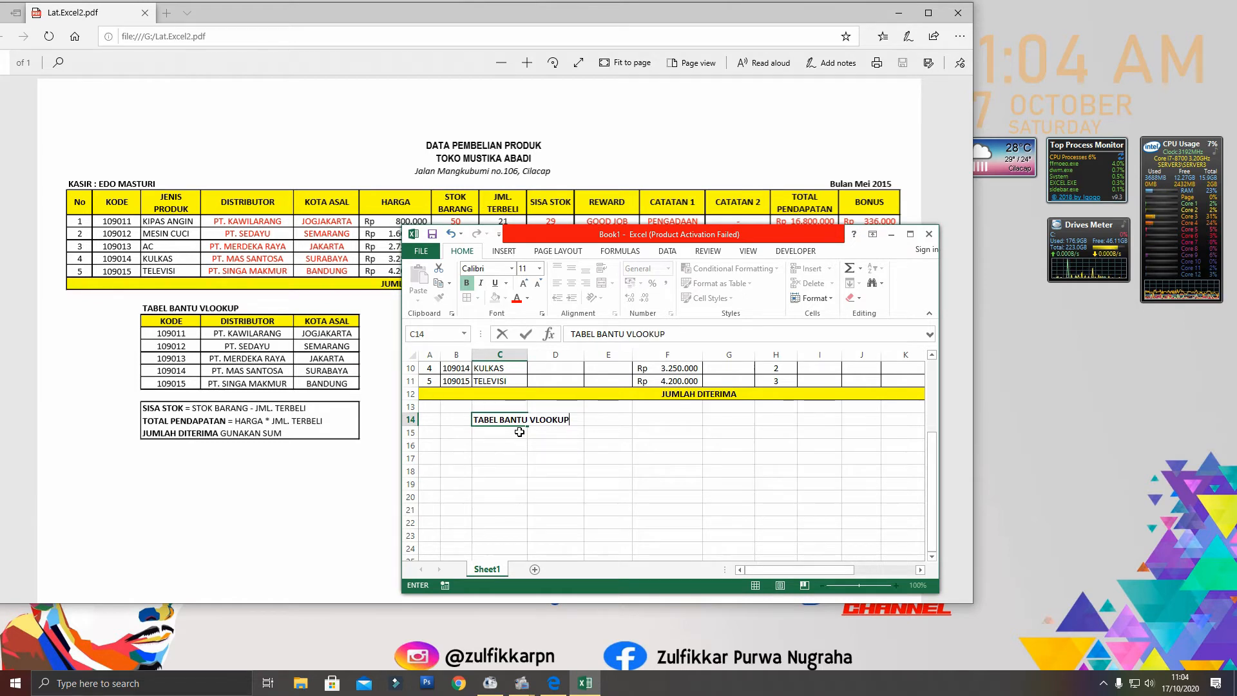
pyautogui.press('Return')
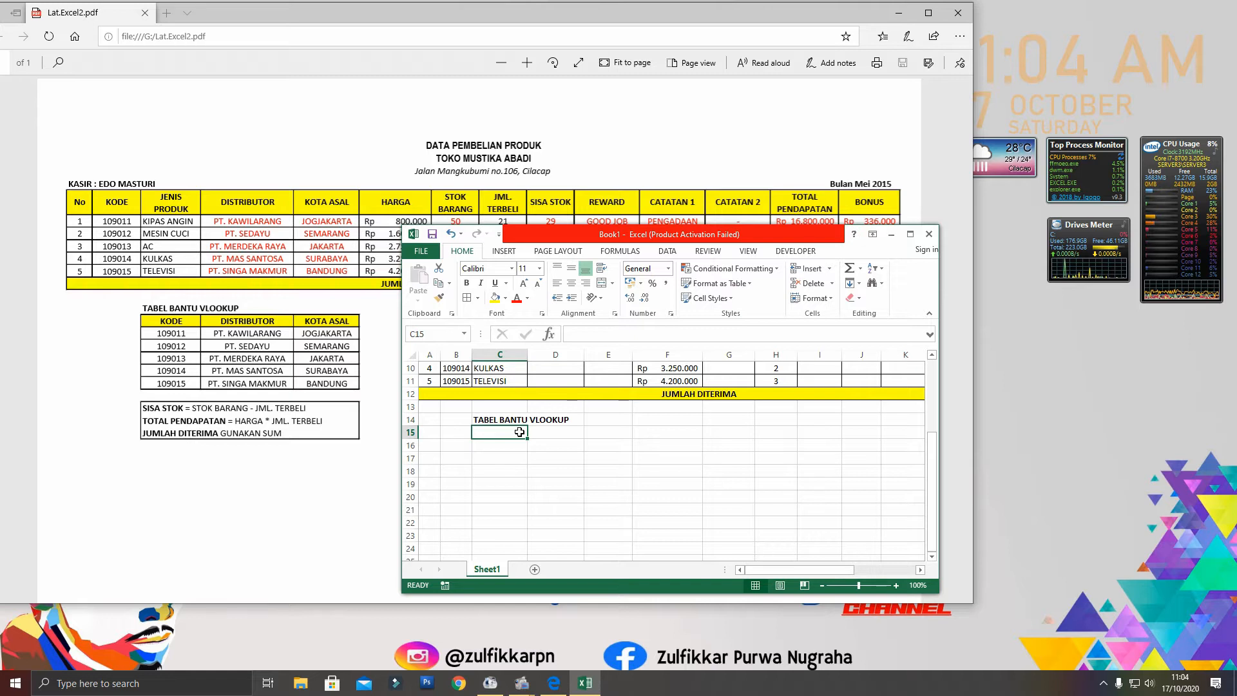
# Enter the helper table headers KODE, DISTRIBUTOR and KOTA ASAL in C15:E15
pyautogui.write('KODE')
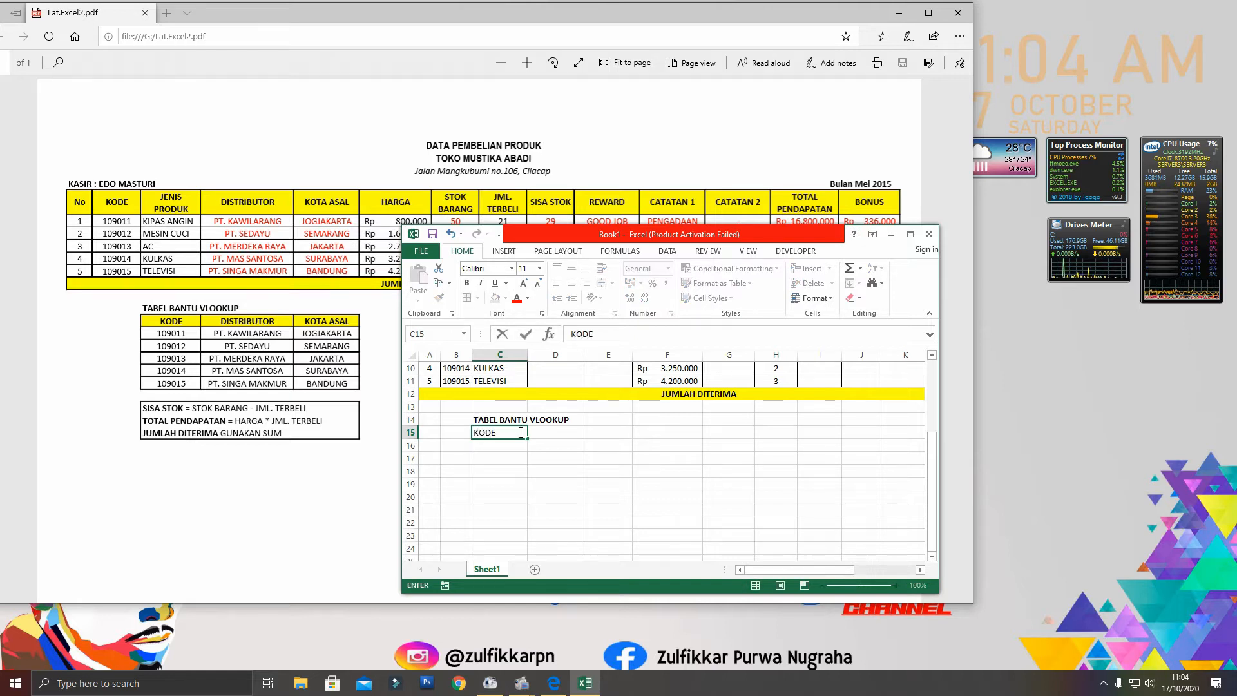
pyautogui.press('Tab')
pyautogui.write('DISTRIBUTOR')
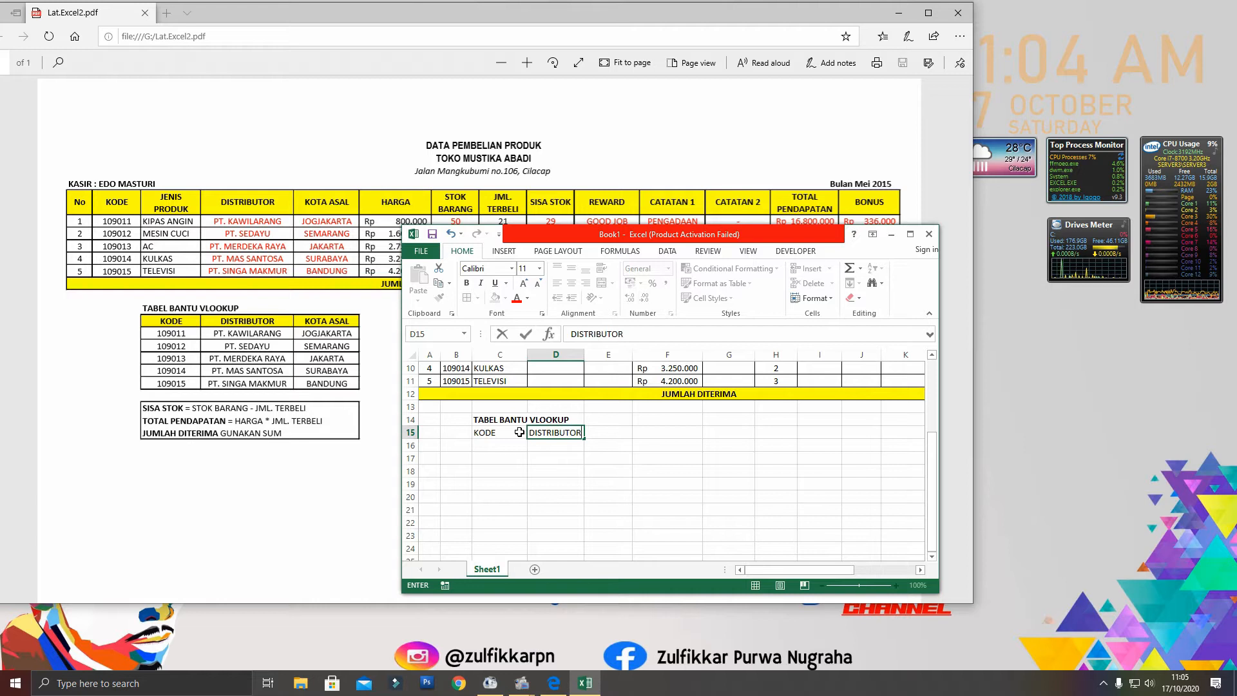
pyautogui.press('Tab')
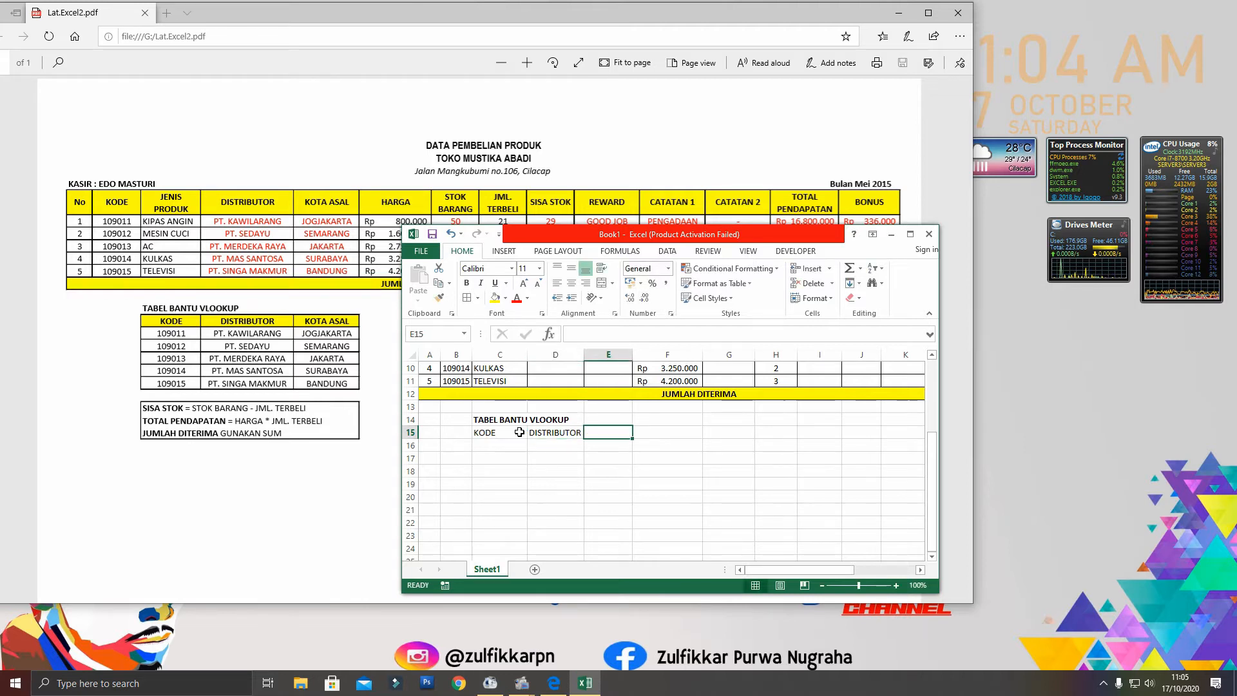
pyautogui.write('KOTA AS')
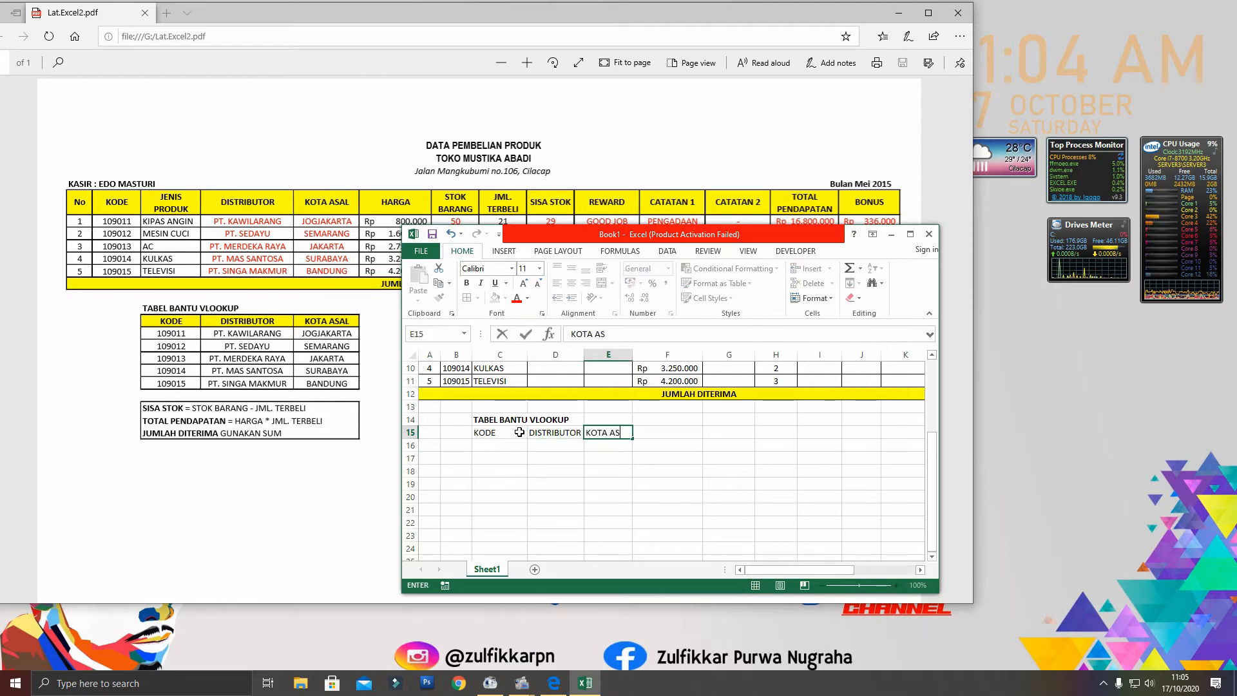
pyautogui.press('Return')
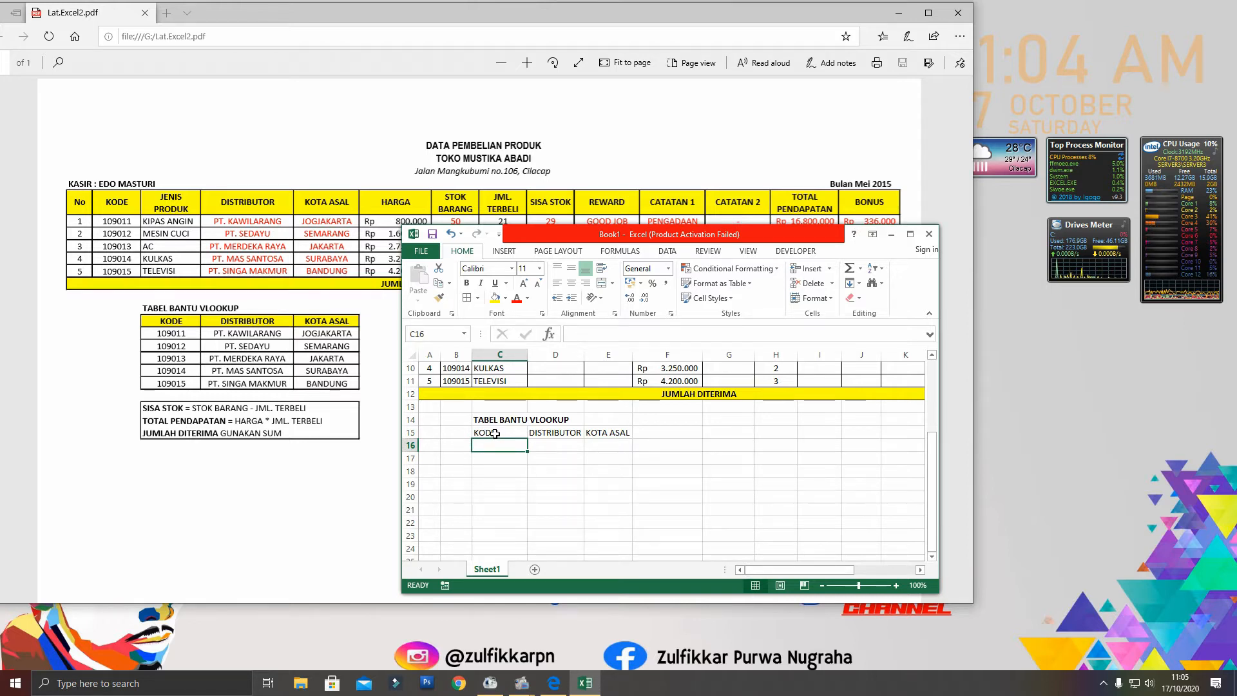
# Apply all borders to the helper table range C15:E21
pyautogui.click(494, 434)
pyautogui.moveTo(496, 433); pyautogui.dragTo(625, 512)
pyautogui.click(466, 298)
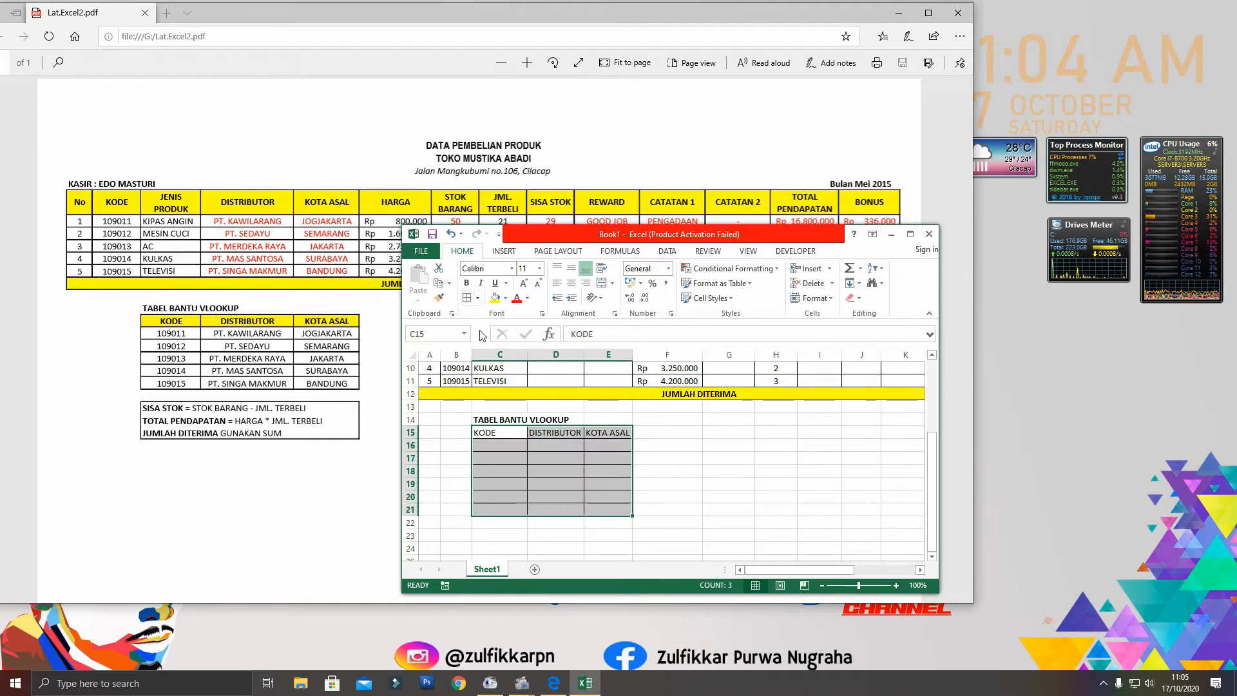
# Format the header cells C15:E15 with yellow fill, centered alignment and bold text
pyautogui.moveTo(481, 434); pyautogui.dragTo(593, 435)
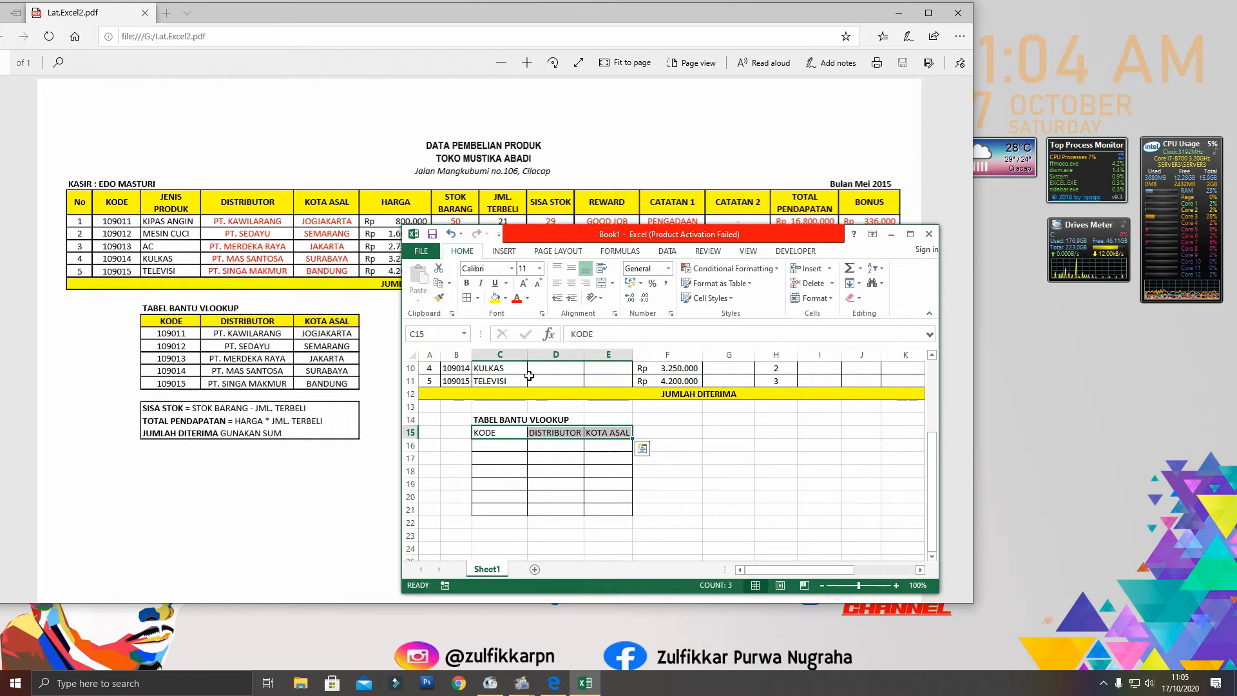
pyautogui.click(495, 298)
pyautogui.click(571, 283)
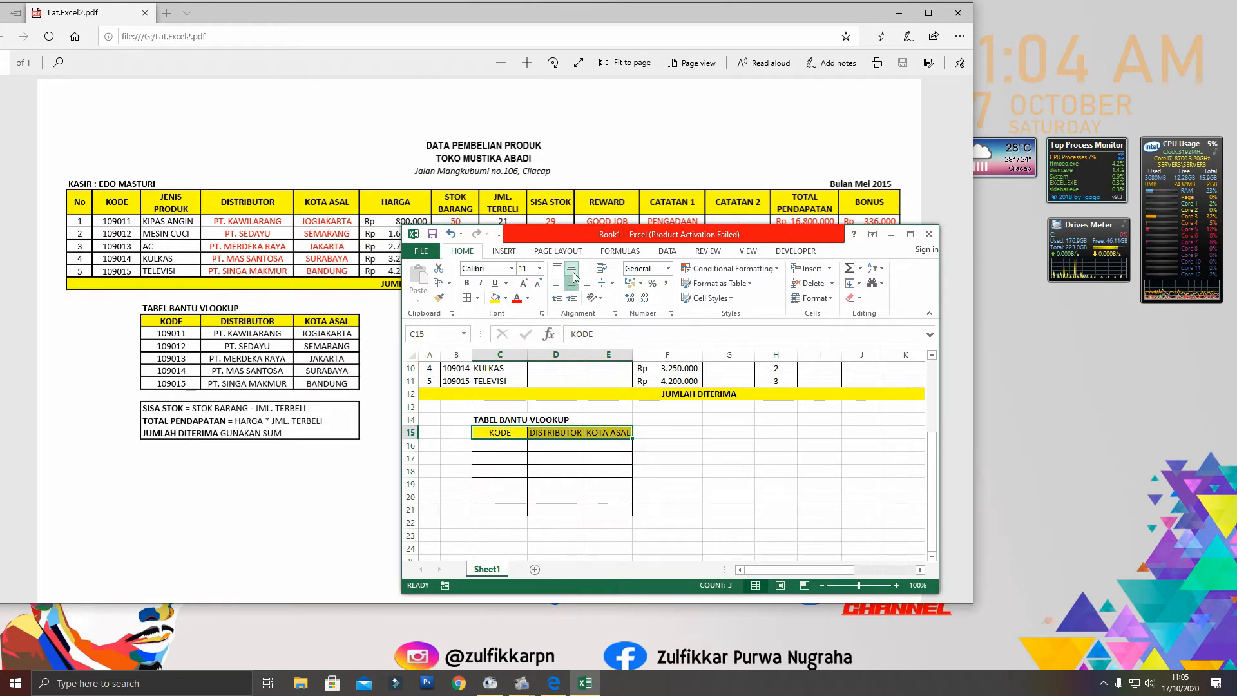
pyautogui.click(466, 283)
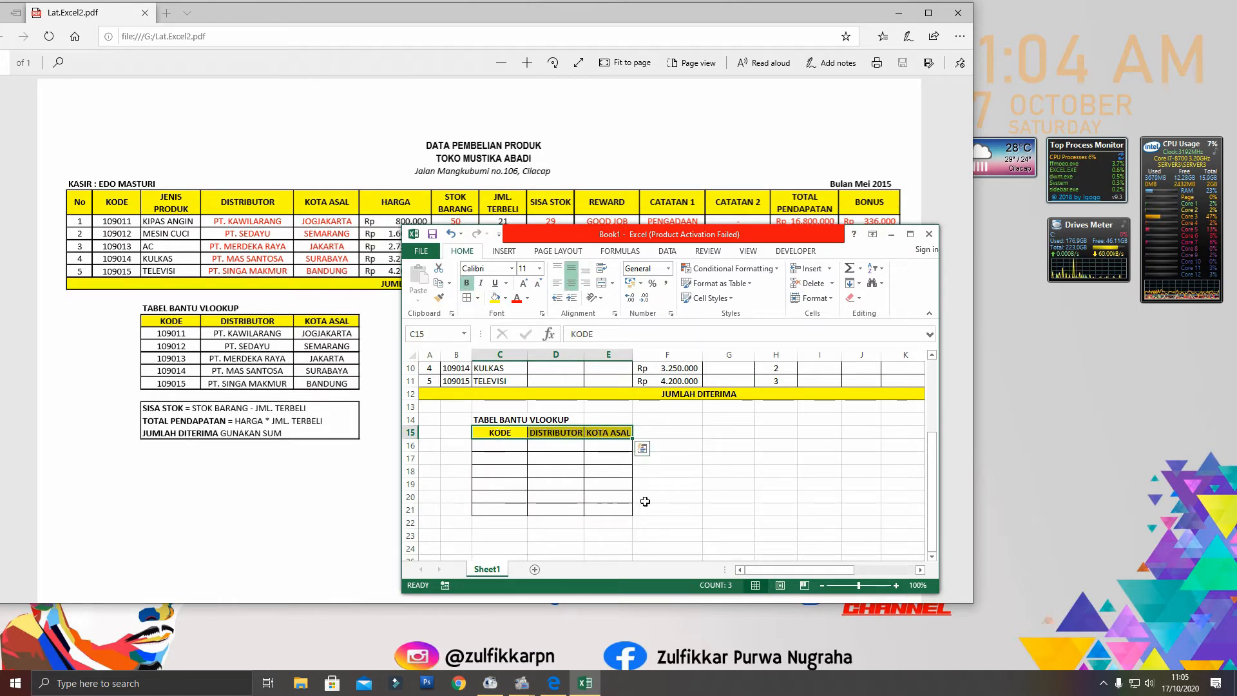
pyautogui.click(645, 499)
# Copy the product codes from B7:B11 of the purchase table into the KODE column starting at C16
pyautogui.click(506, 445)
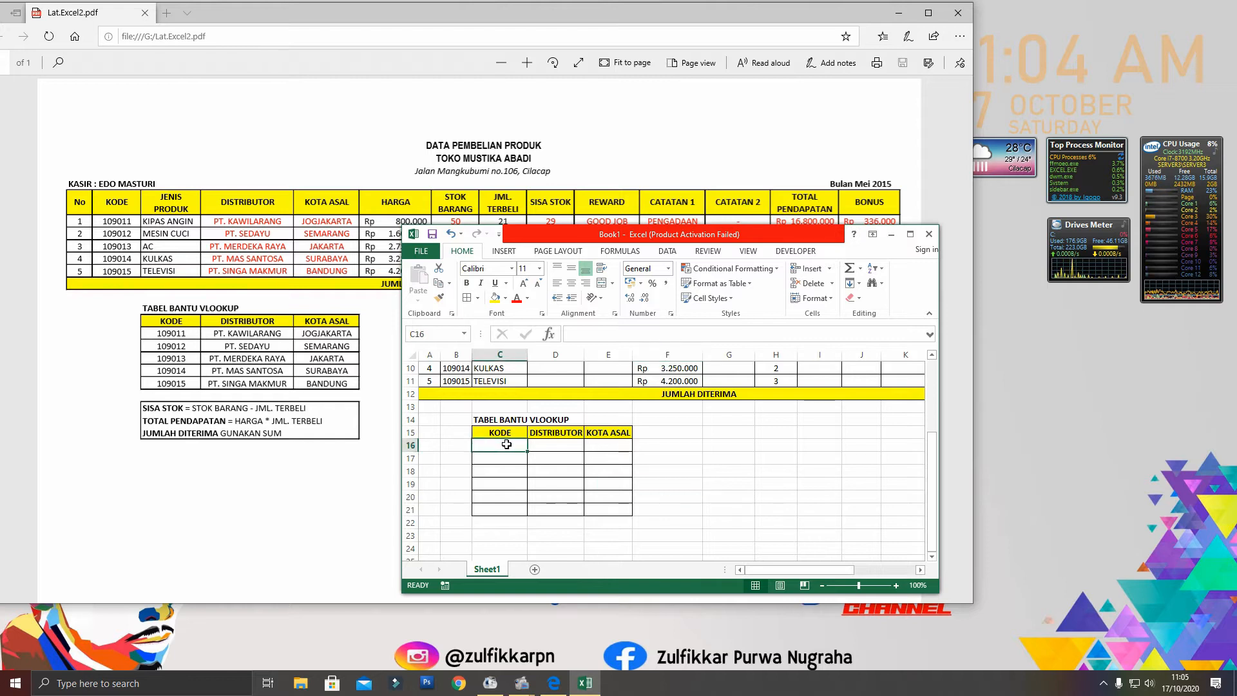
pyautogui.scroll(2, 489, 445)
pyautogui.click(461, 422)
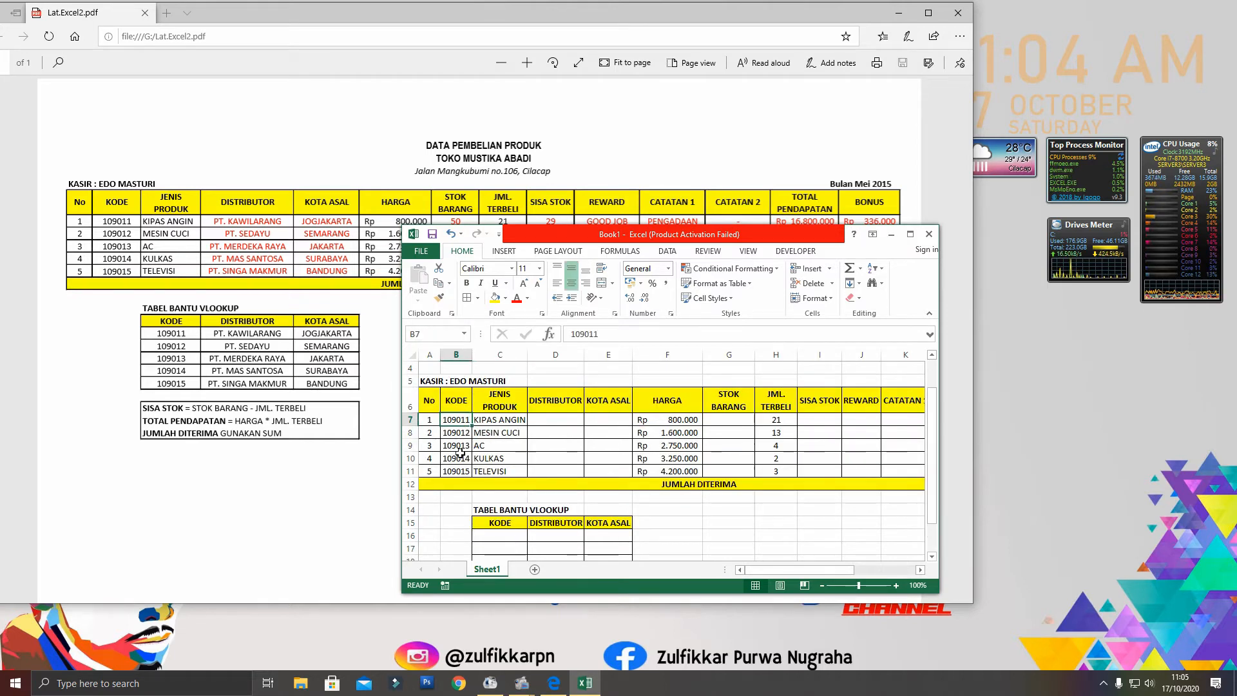
pyautogui.moveTo(459, 469); pyautogui.dragTo(459, 471)
pyautogui.hotkey('ctrl', 'c')
pyautogui.scroll(-3, 499, 412)
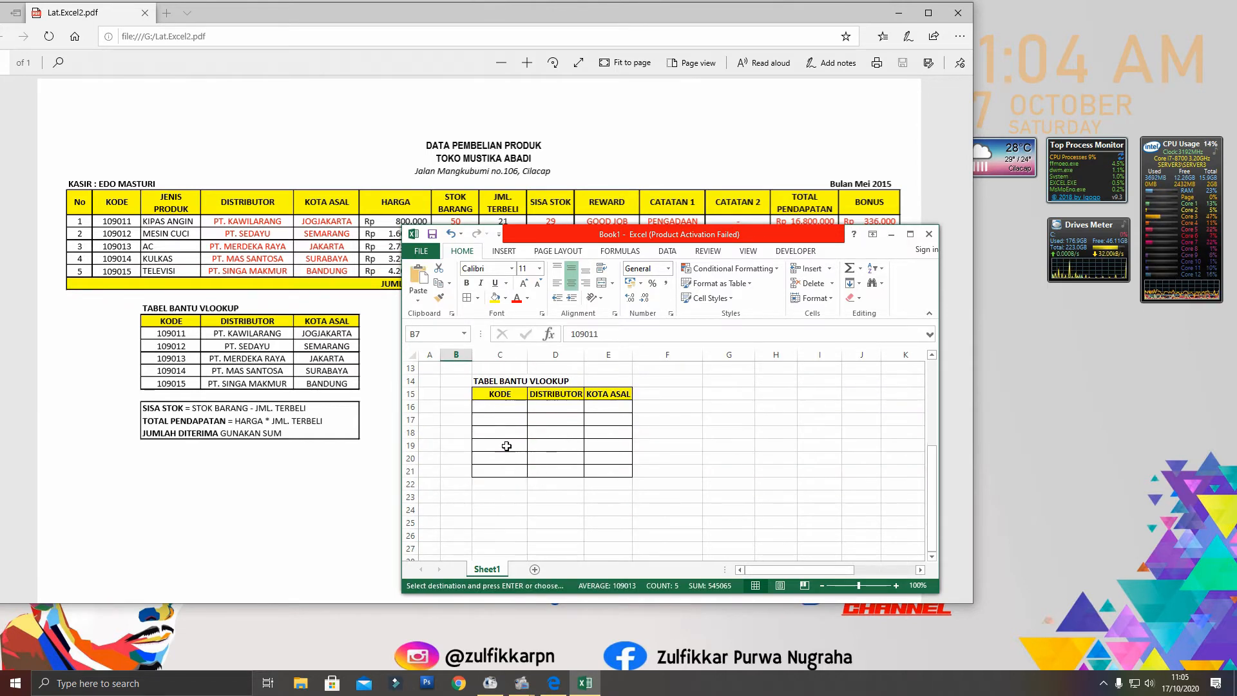
pyautogui.click(499, 403)
pyautogui.hotkey('ctrl', 'v')
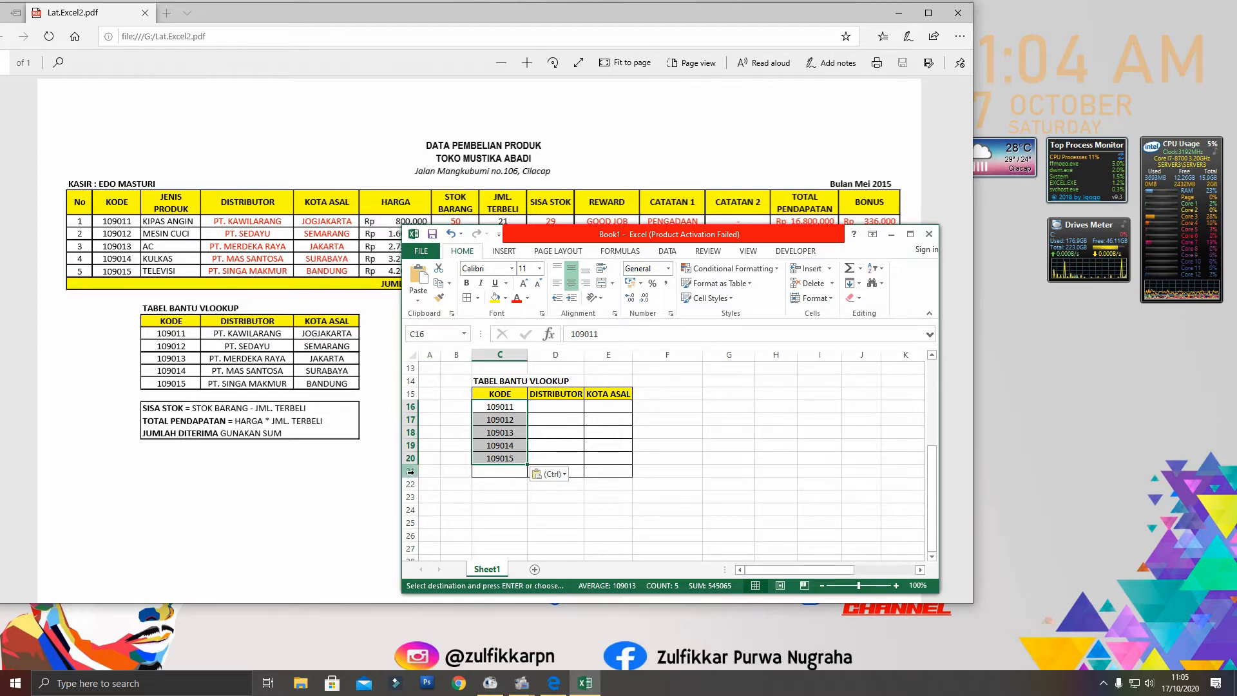
# Delete row 21, the surplus empty row at the end of the VLOOKUP helper table
pyautogui.click(409, 471)
pyautogui.rightClick(410, 471)
pyautogui.click(445, 578)
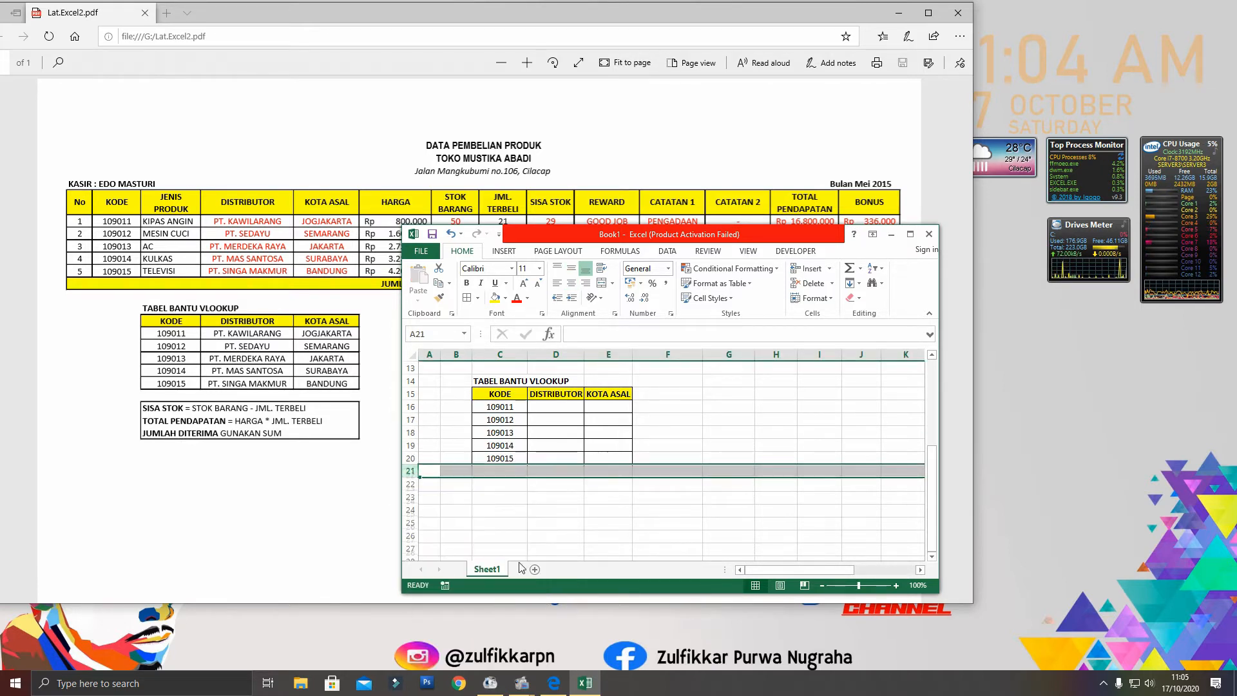
pyautogui.click(666, 482)
# Enter the distributors PT. KAWILARANG in D16 and PT. SEDAYU in D17
pyautogui.scroll(1, 625, 425)
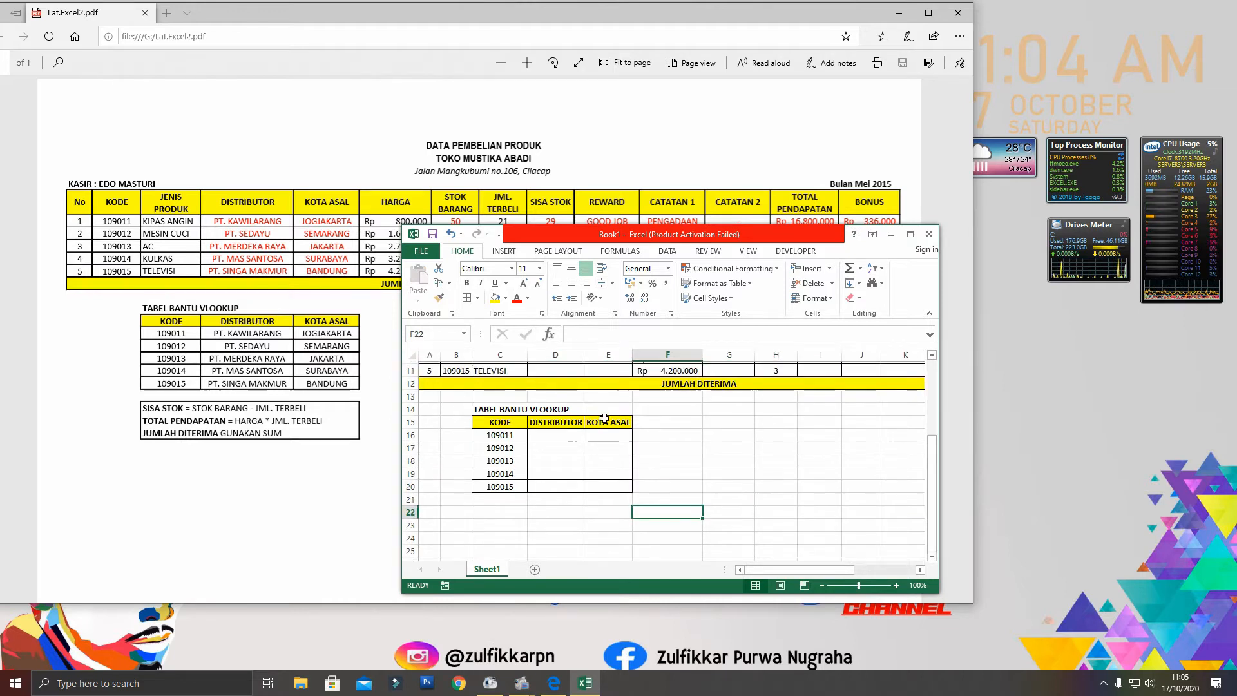
pyautogui.click(552, 445)
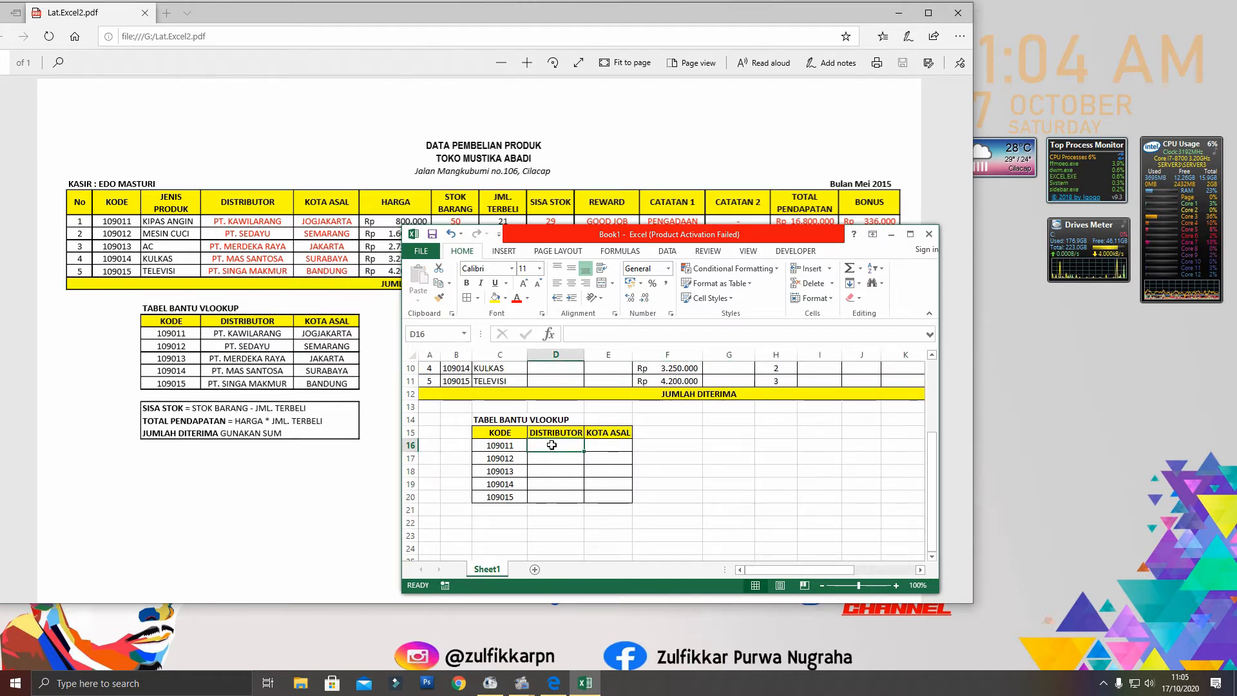
pyautogui.write('PT.')
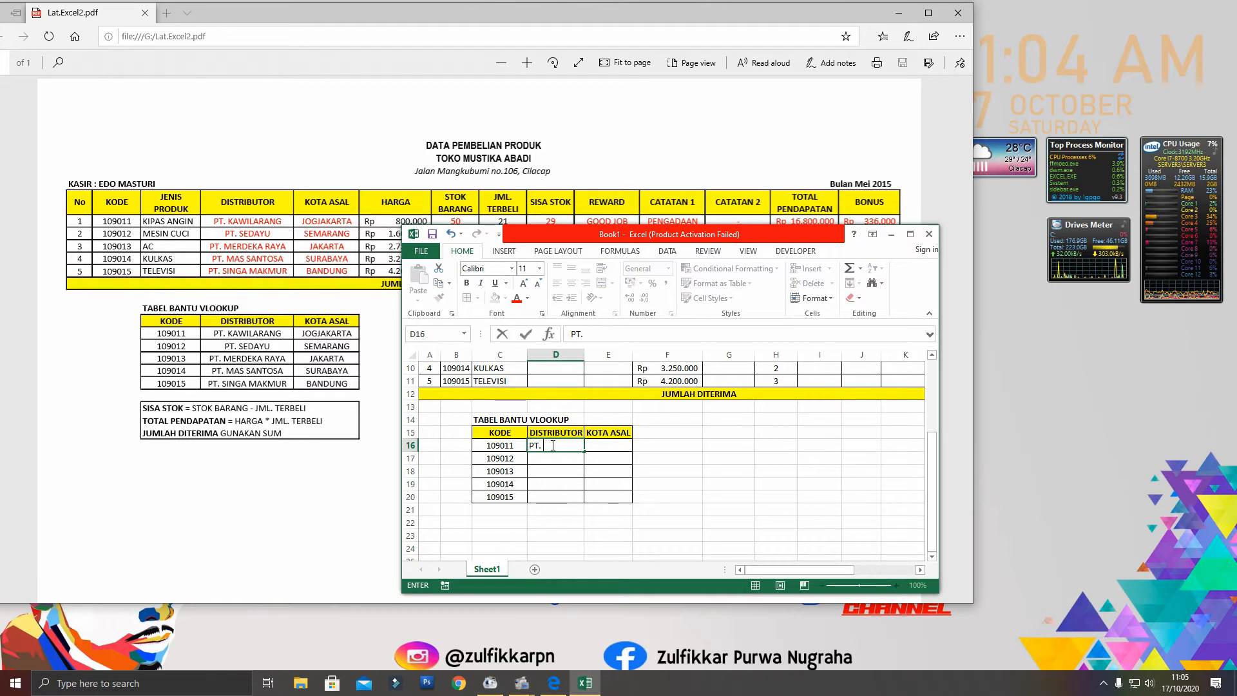
pyautogui.write(' KAWILARANG')
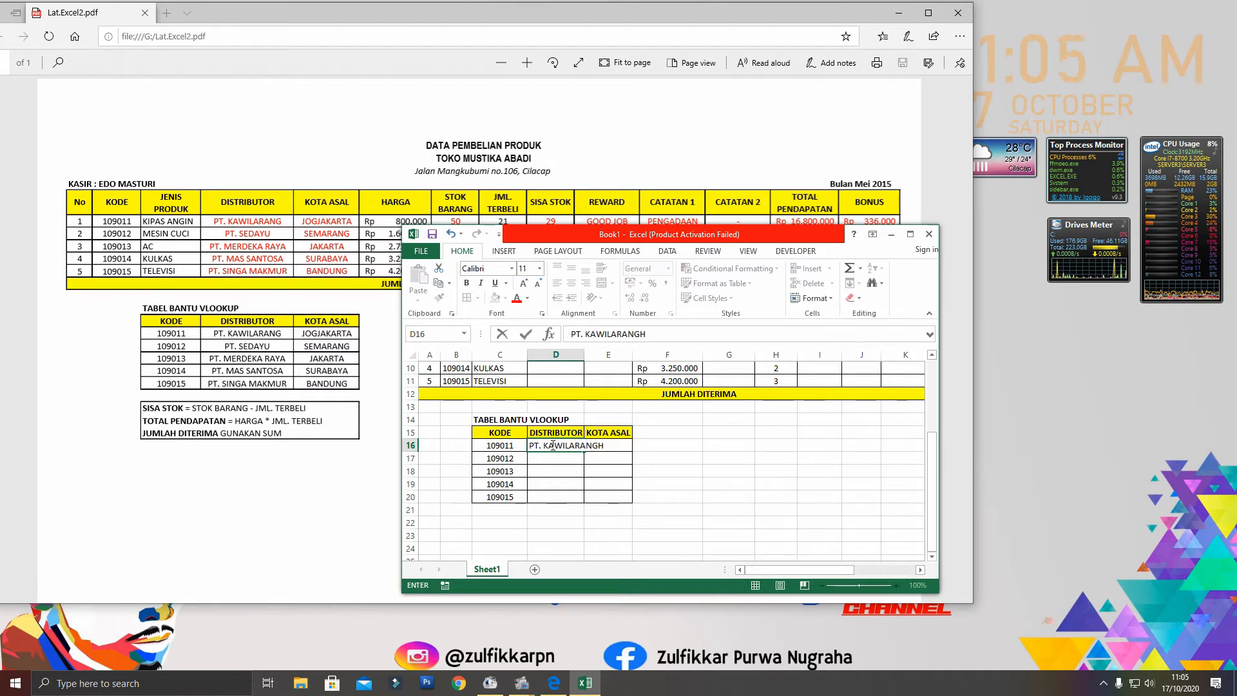
pyautogui.press('Return')
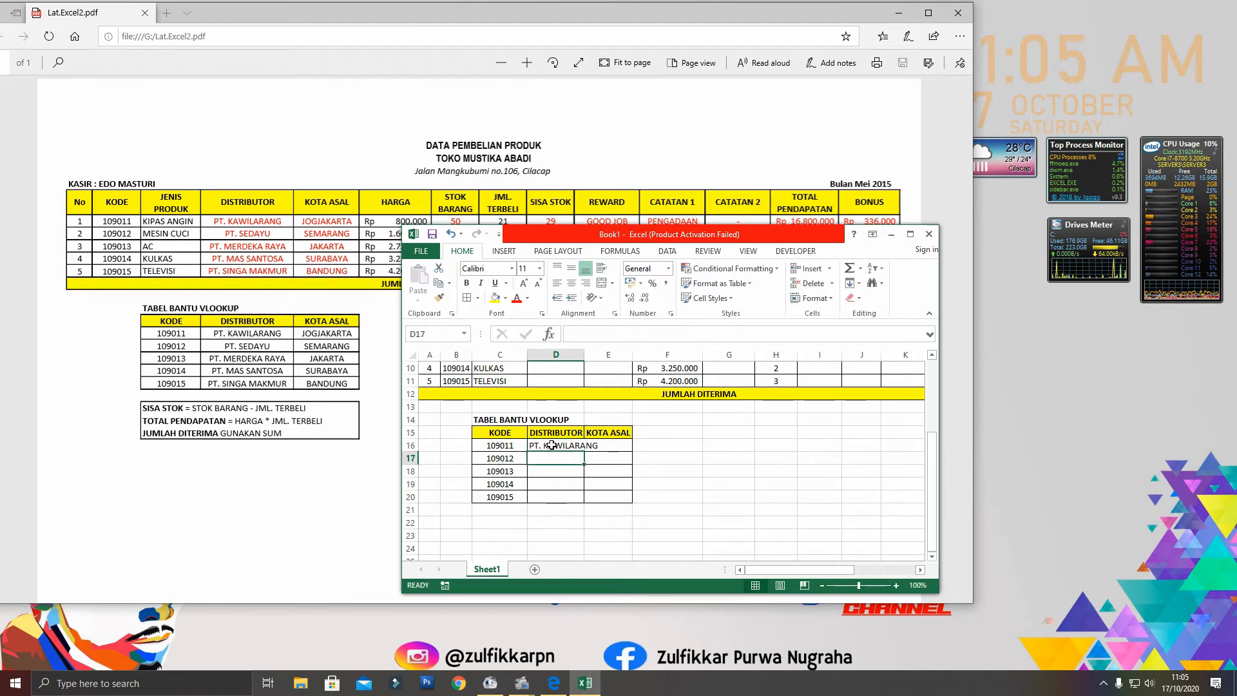
pyautogui.write('PT. SEDAYU')
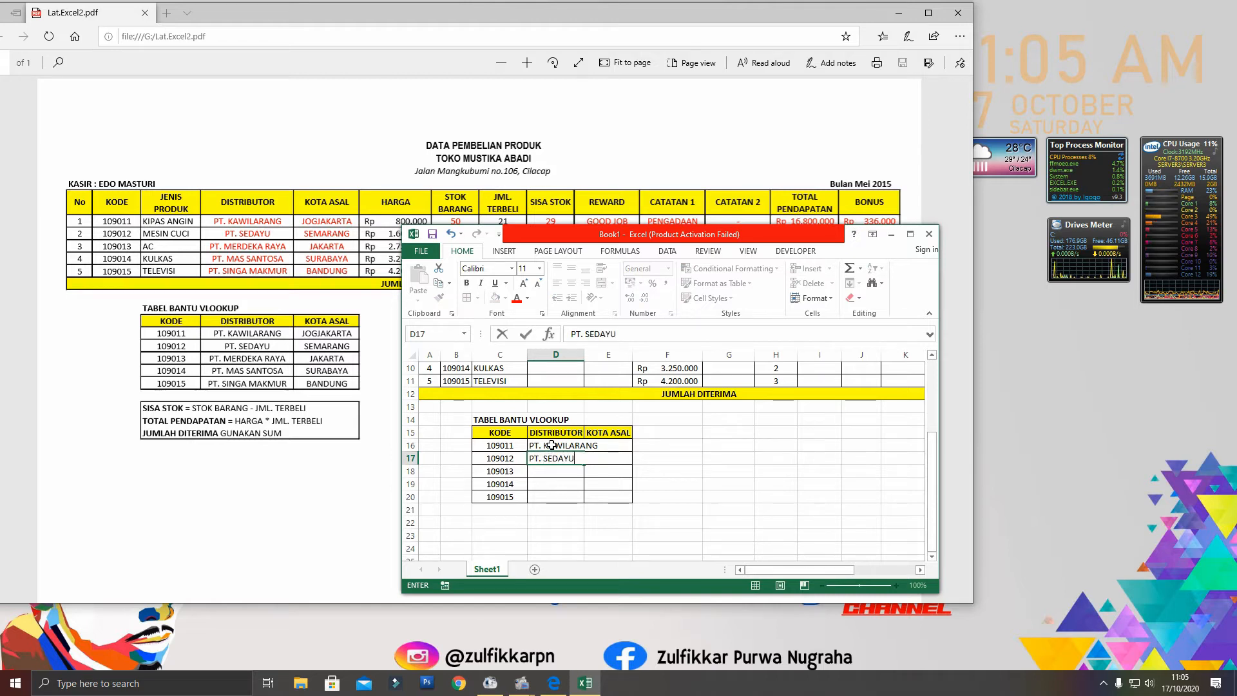
pyautogui.press('Return')
# Enter the distributors PT. MERDEKA RAYA, PT. MAS SANTOSA and PT. SINGA MAKMUR in D18:D20
pyautogui.write('PT. MER')
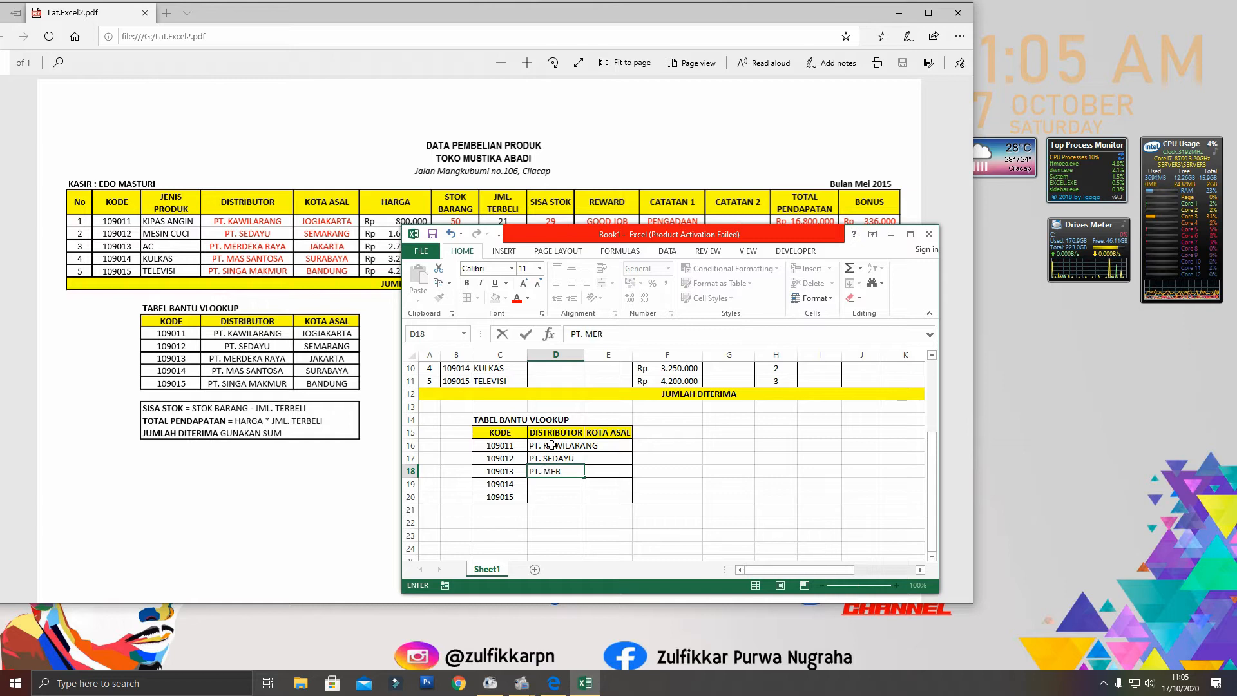
pyautogui.write('DEKA RAYA')
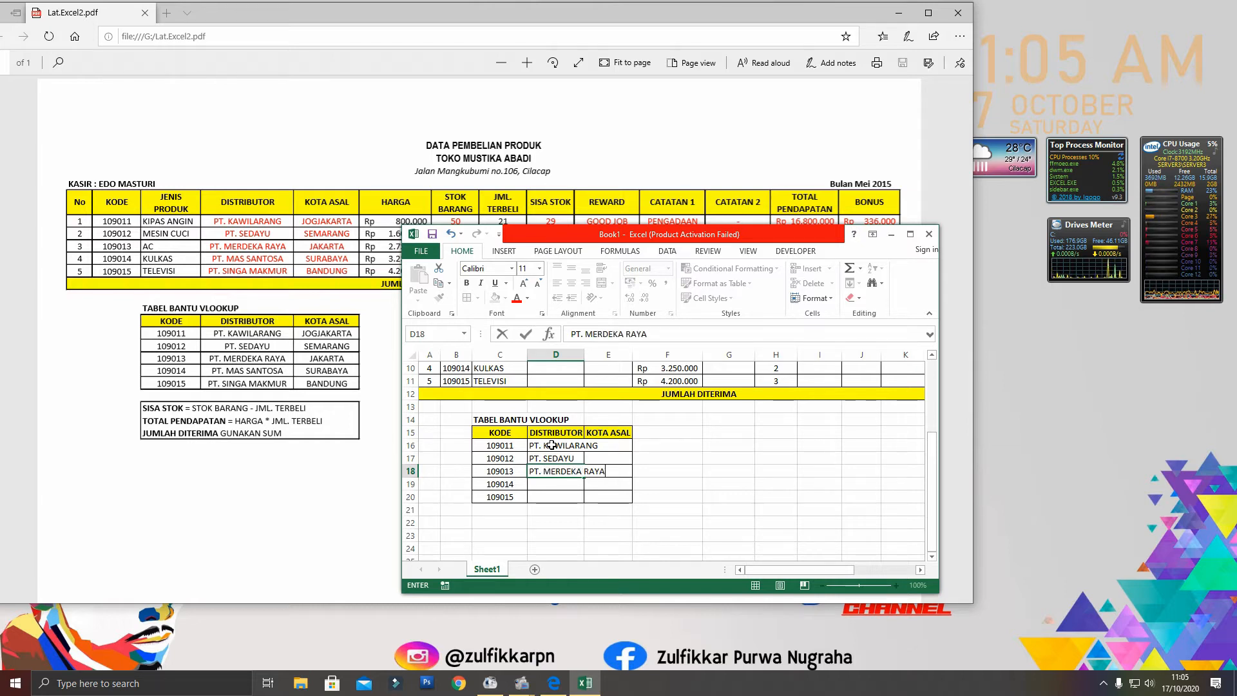
pyautogui.press('Return')
pyautogui.write('PT. MAS')
pyautogui.write('SANTOSA')
pyautogui.press('Return')
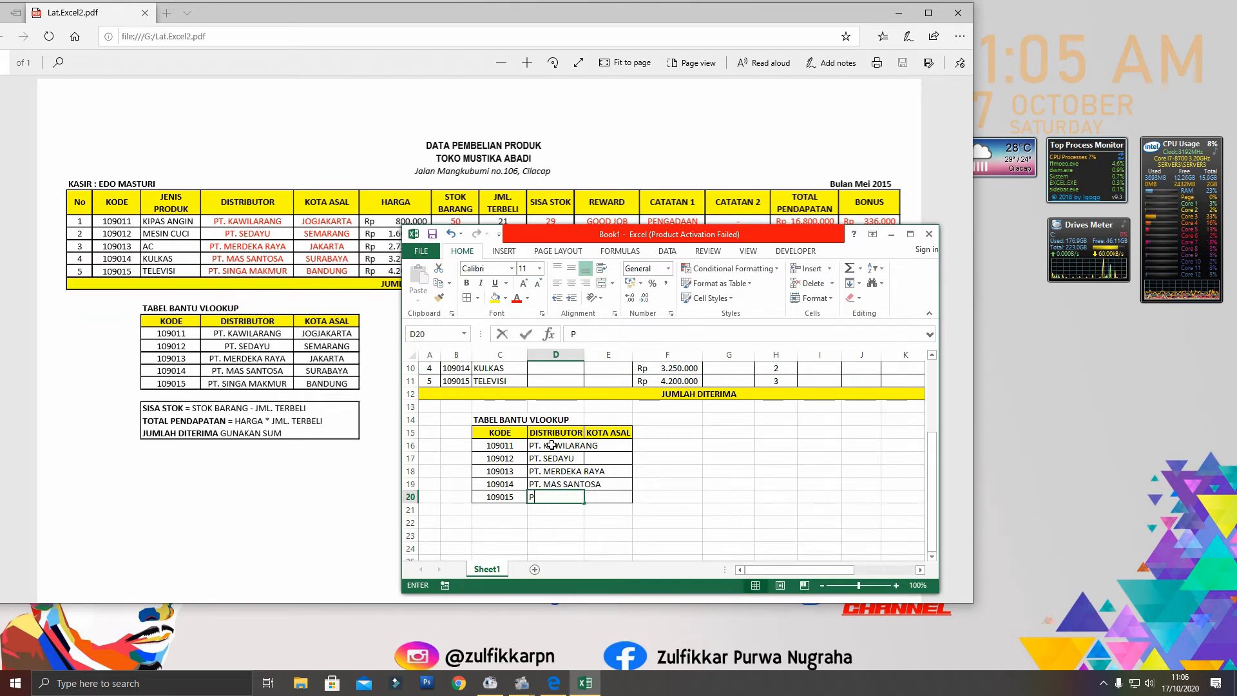
pyautogui.write('PT. SINGA MAKMUR')
pyautogui.press('Return')
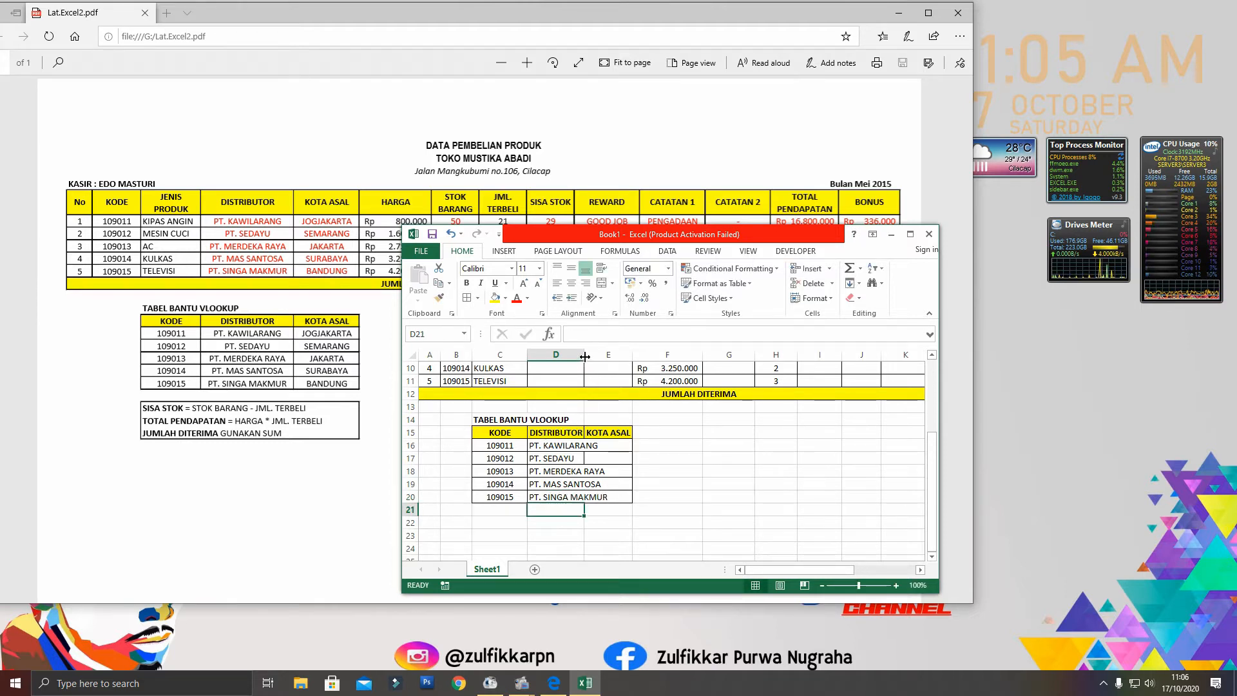
# Widen column D until the longest distributor name fits inside its cell
pyautogui.moveTo(585, 354); pyautogui.dragTo(611, 354)
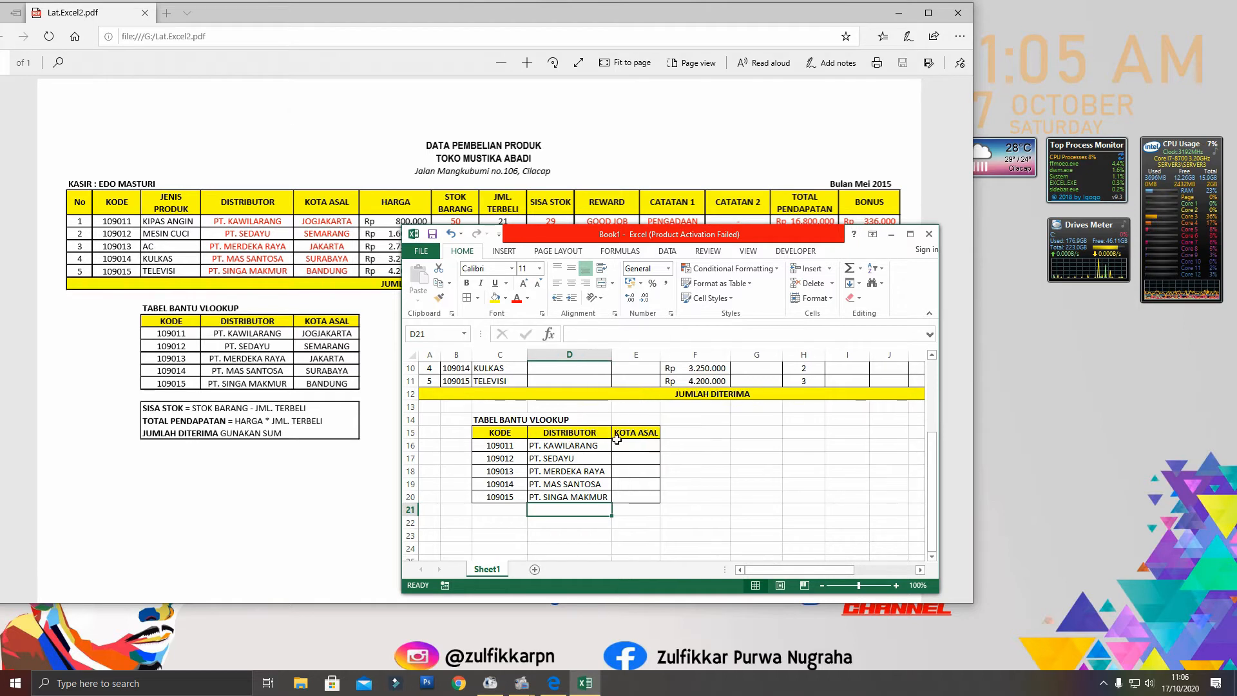
pyautogui.scroll(2, 577, 463)
pyautogui.scroll(-2, 577, 463)
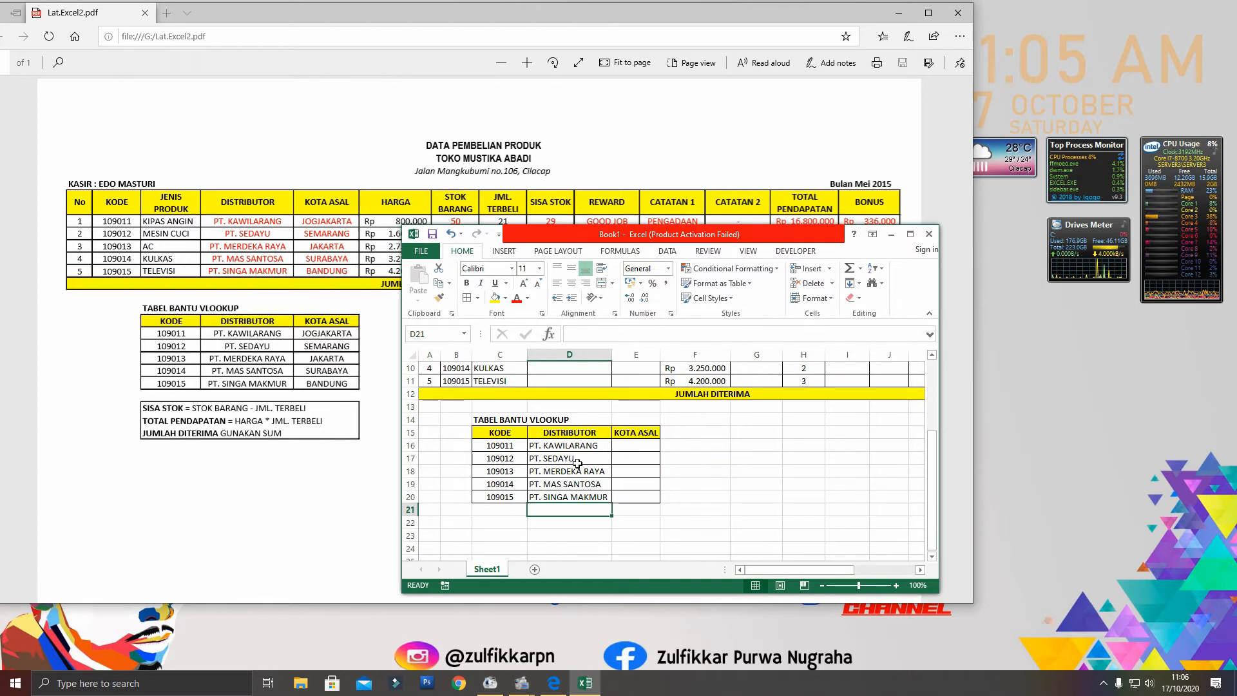
pyautogui.scroll(1, 577, 465)
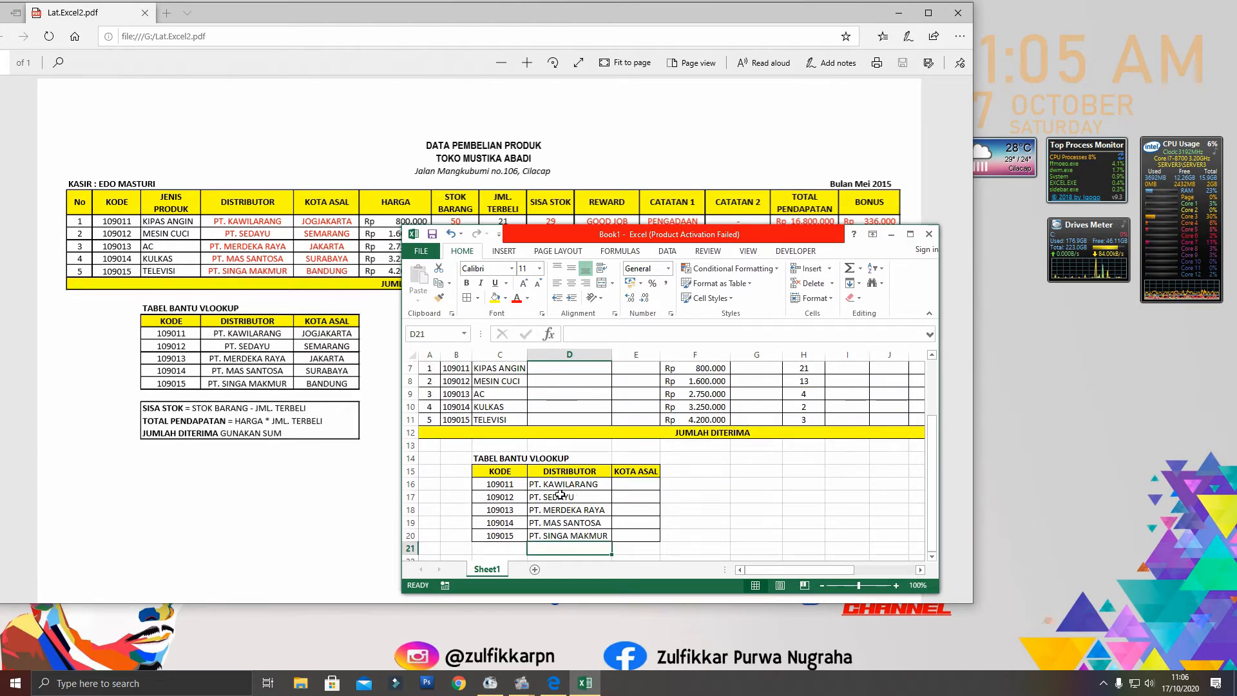
pyautogui.scroll(1, 563, 496)
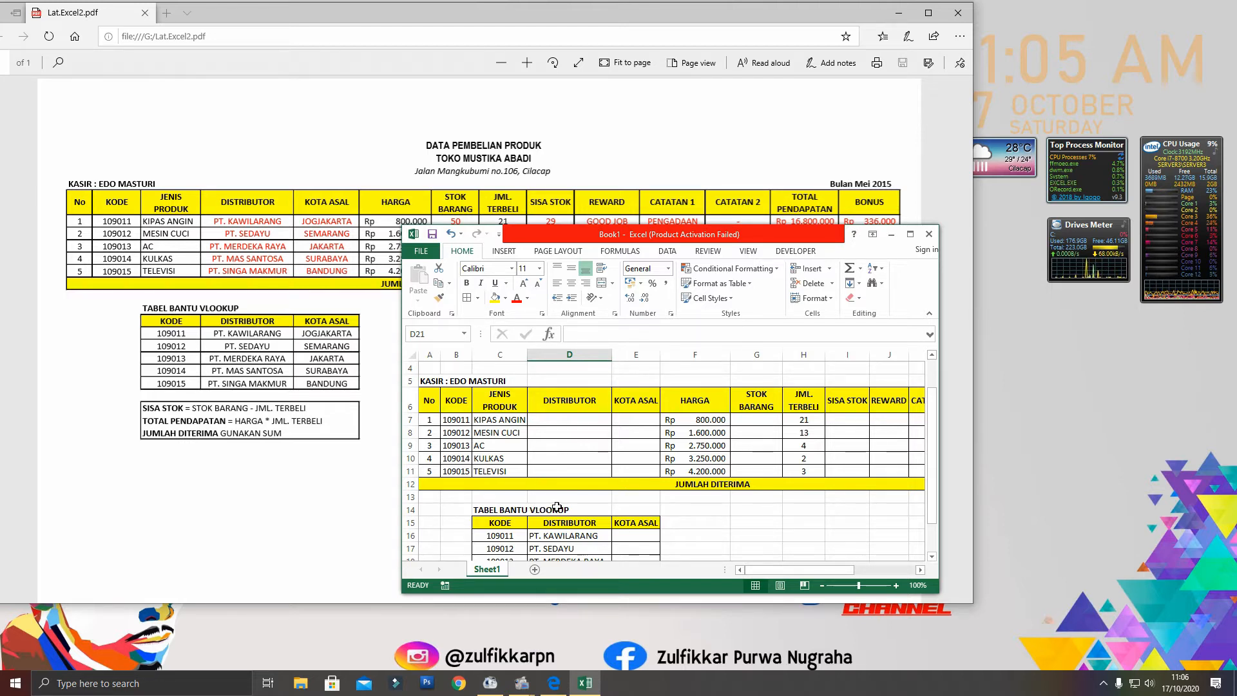
# Enter the origin cities JOGJAKARTA, SEMARANG, JAKARTA, SURABAYA and BANDUNG in E16:E20 of the VLOOKUP helper table
pyautogui.click(636, 535)
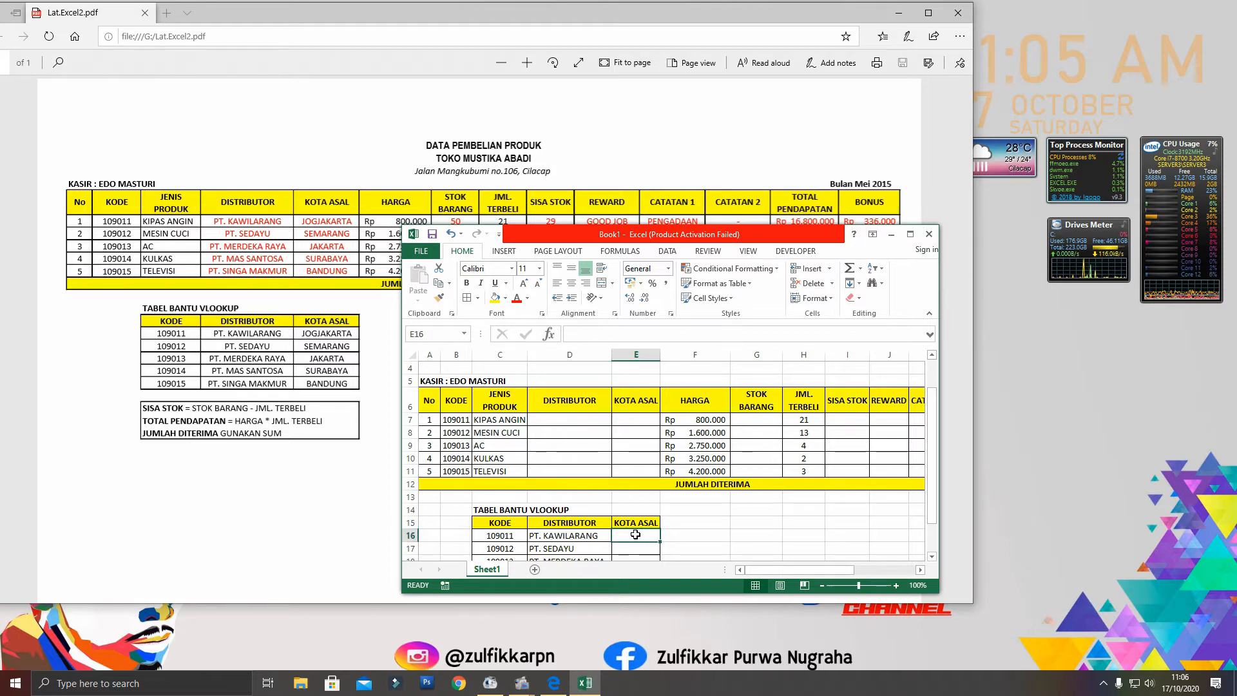
pyautogui.write('JOGJAKARTA')
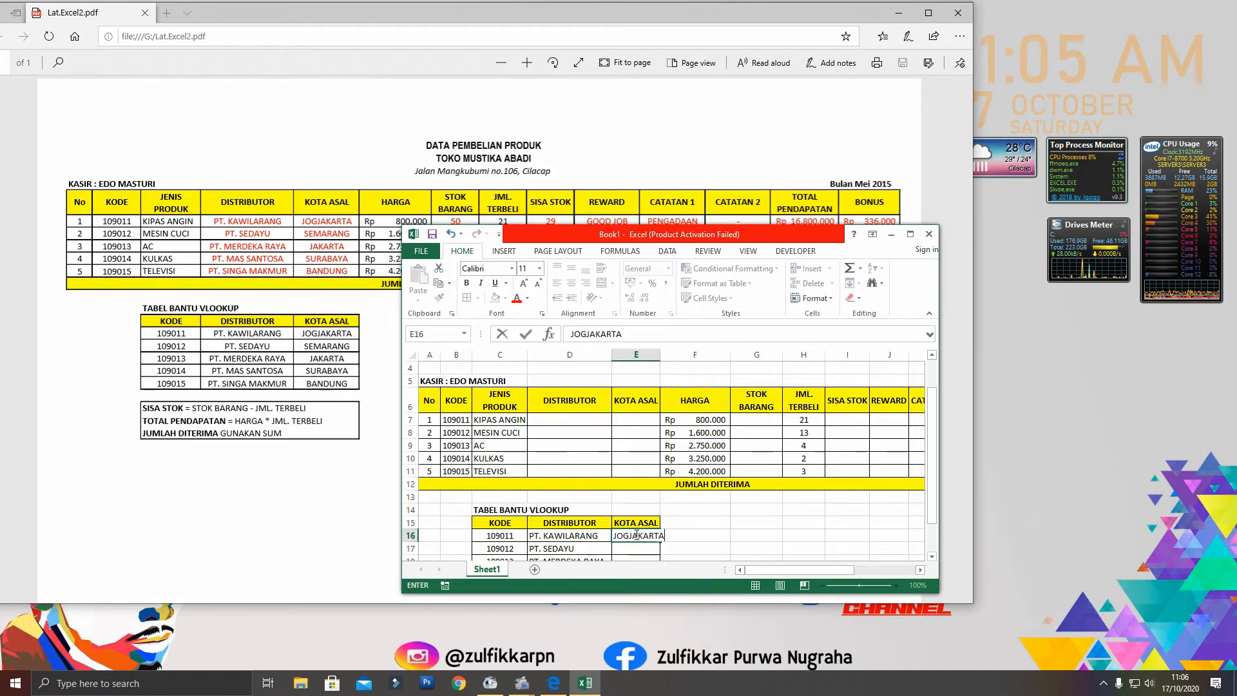
pyautogui.press('Return')
pyautogui.write('SEMARANG')
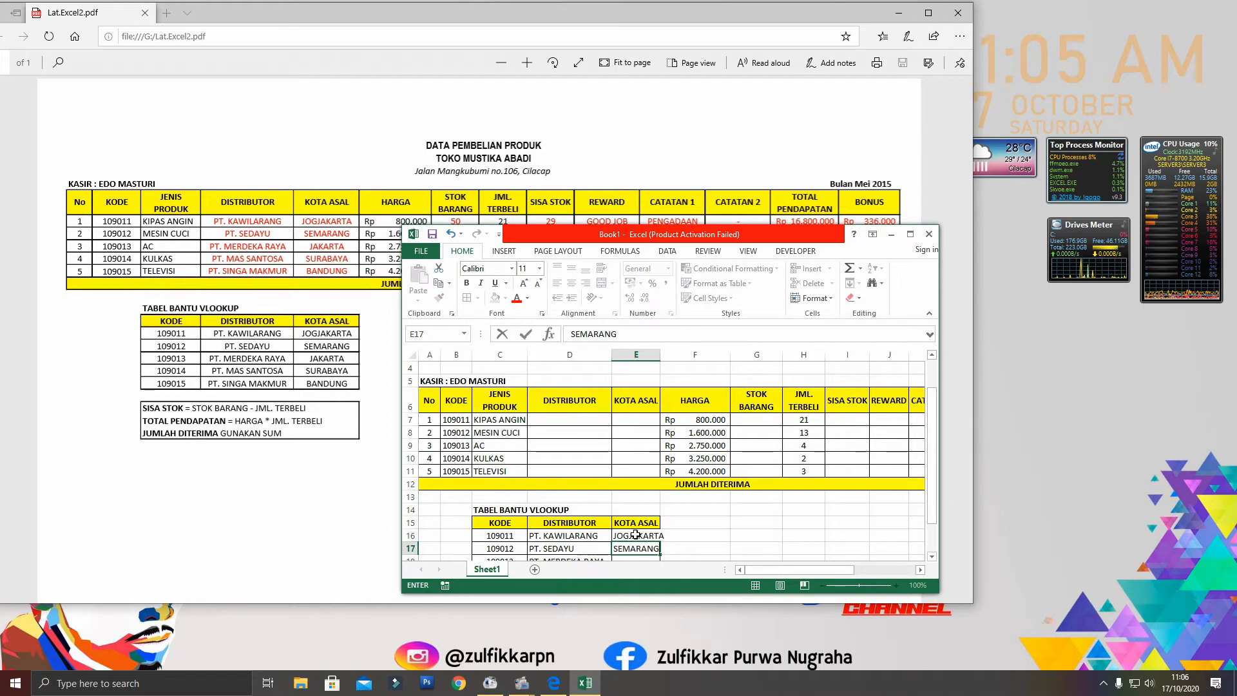
pyautogui.press('Return')
pyautogui.write('JAKARTA')
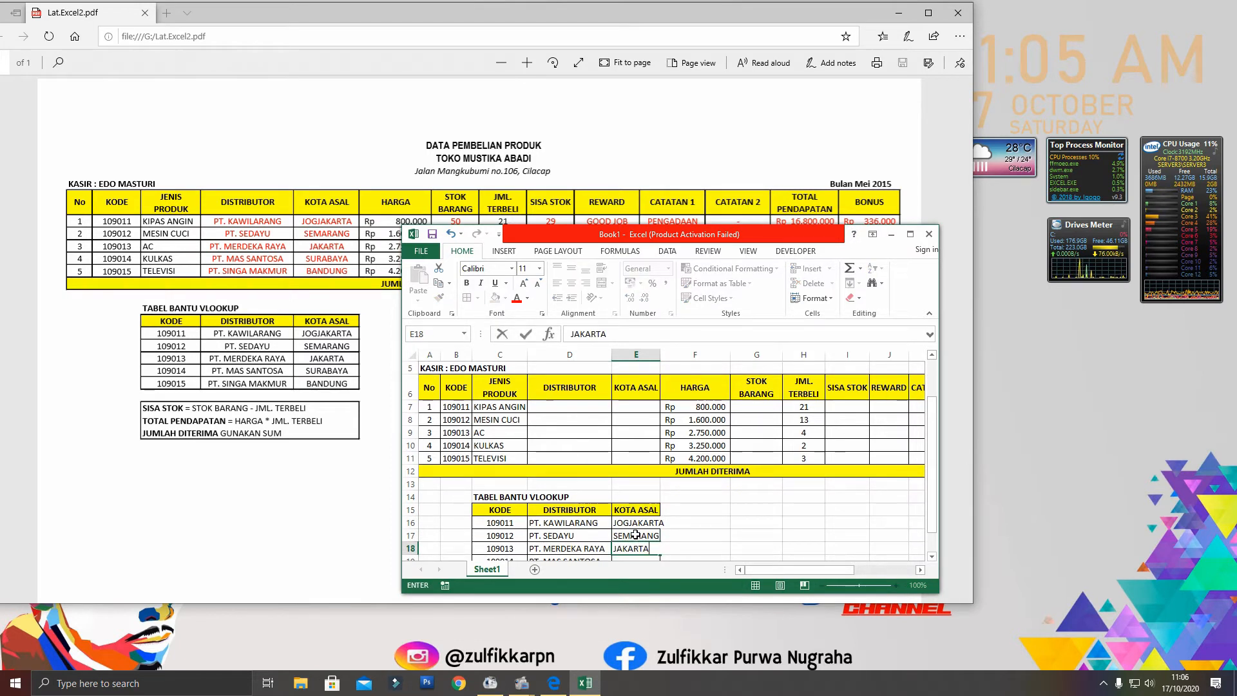
pyautogui.press('Return')
pyautogui.write('SURABAYA')
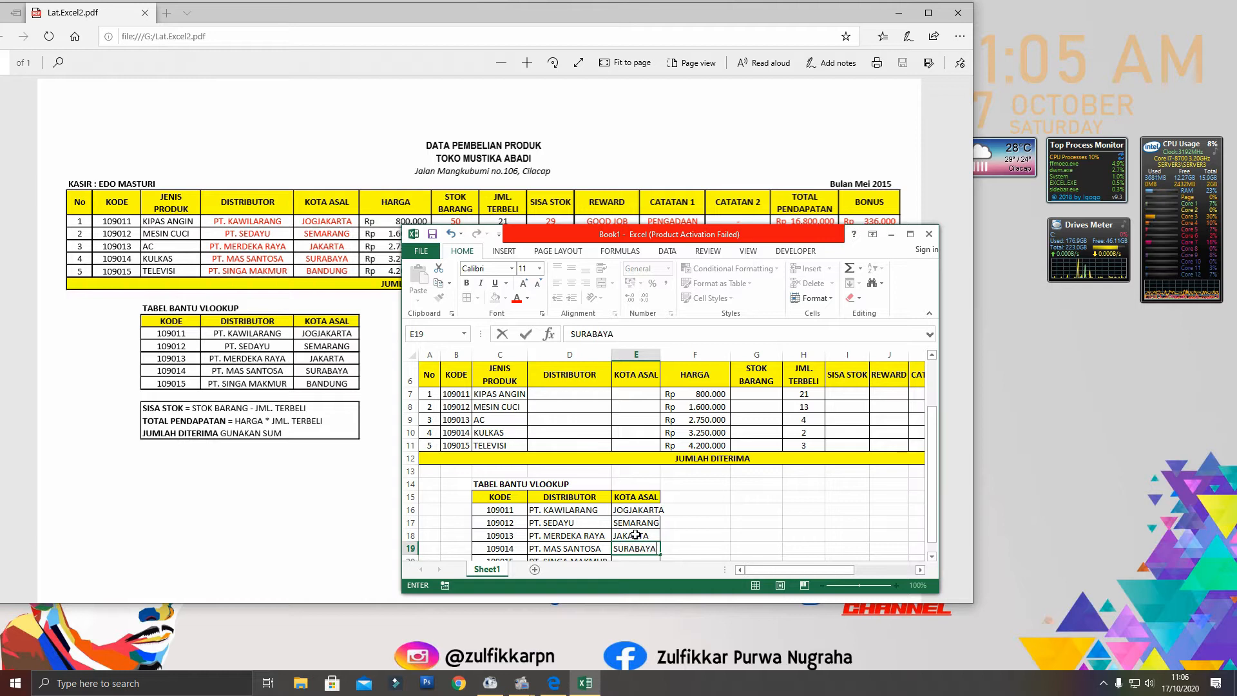
pyautogui.press('Return')
pyautogui.write('BANDUNG')
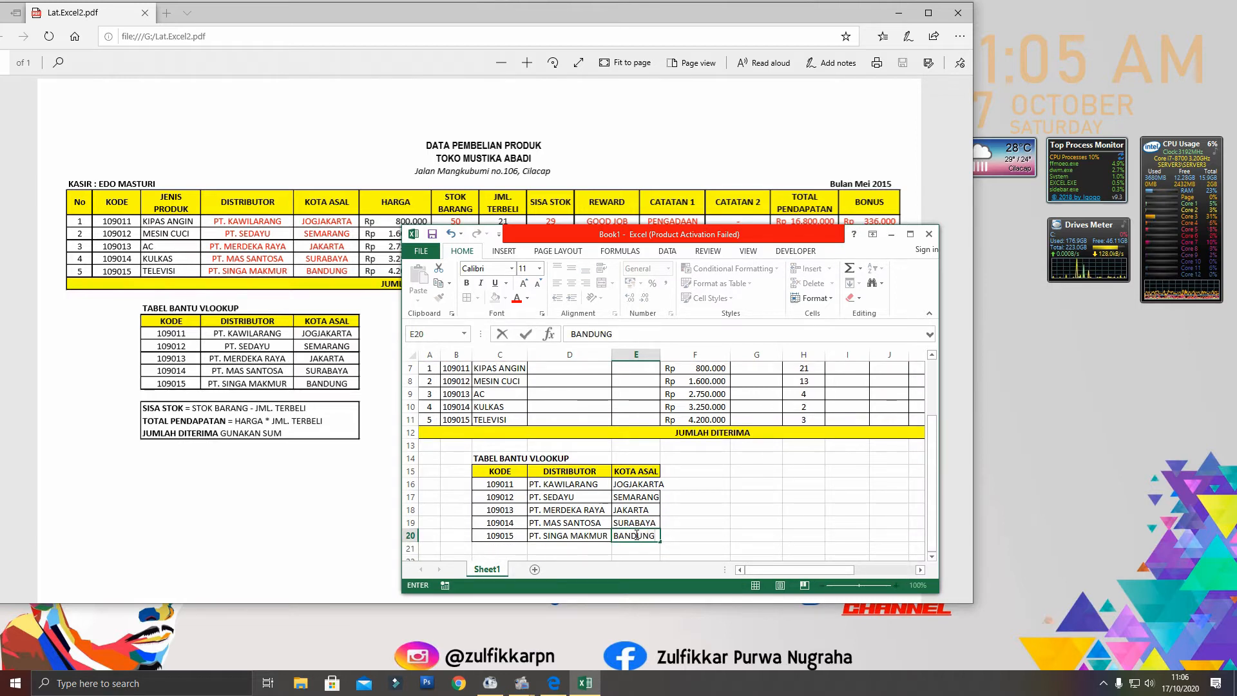
pyautogui.click(682, 521)
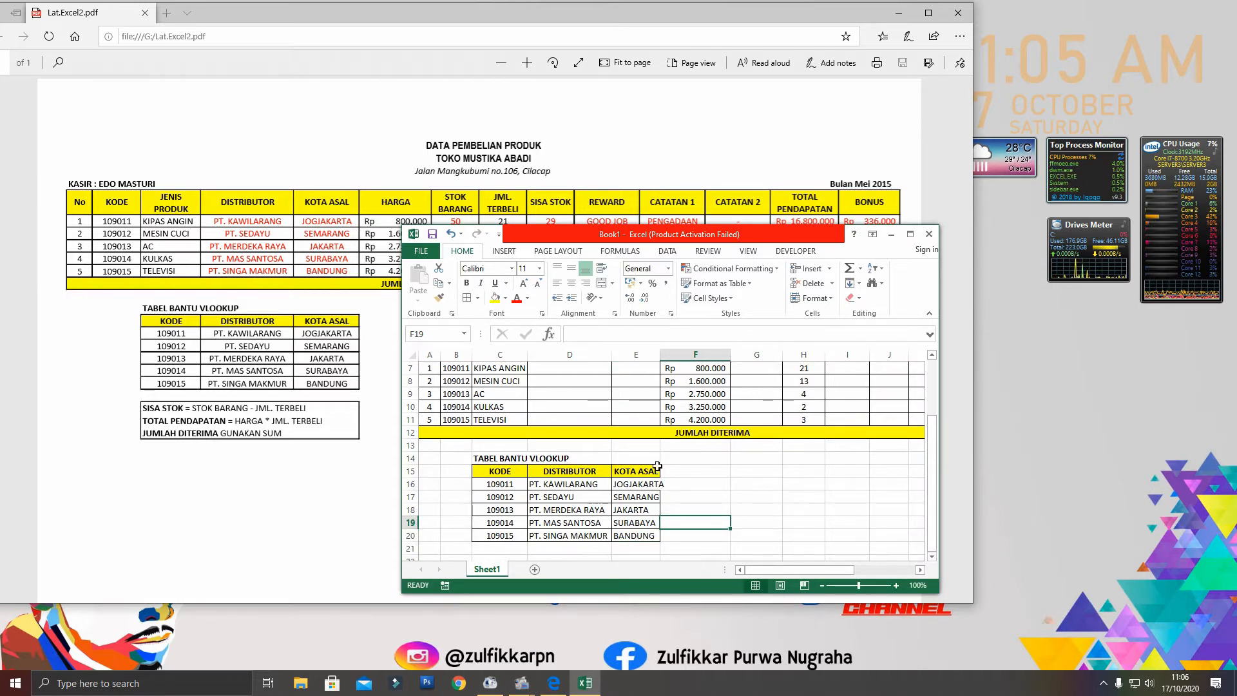
# Autofit column E so the longest origin city fits inside its cell
pyautogui.doubleClick(660, 356)
pyautogui.press('Up')
pyautogui.press('Up')
pyautogui.press('Up')
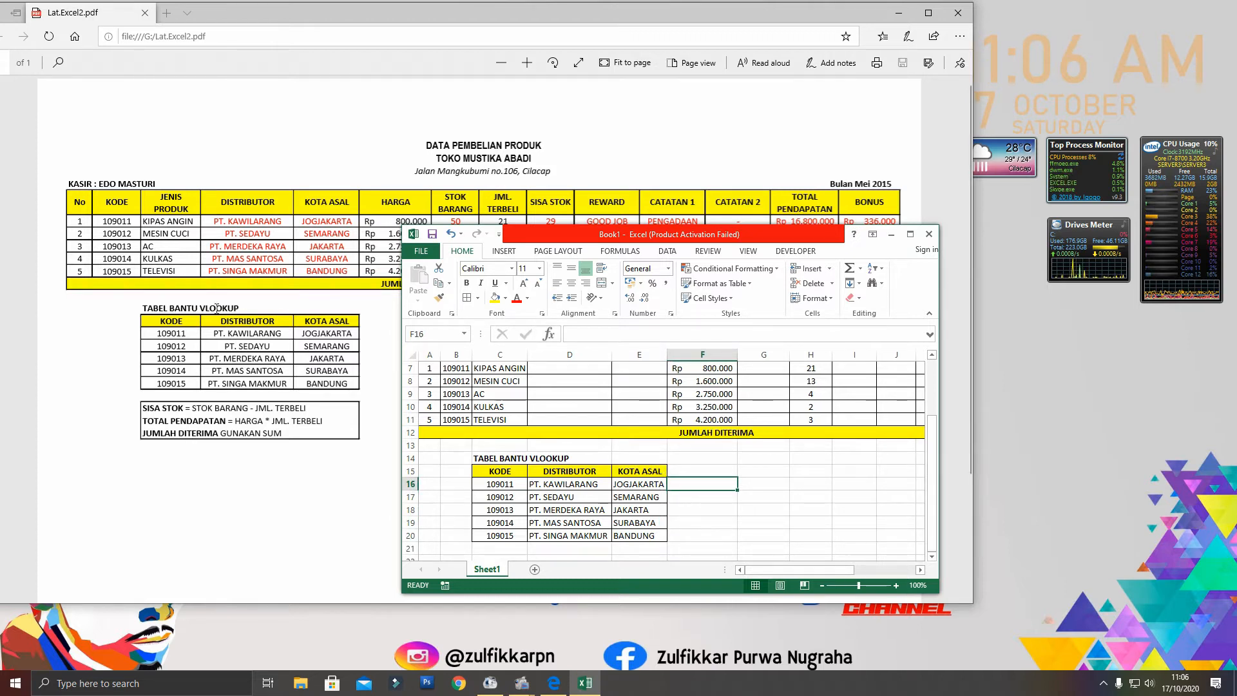
# Move the workbook window clear of the reference's HLOOKUP table and enter the bold title TABEL BANTU HLOOKUP in G14
pyautogui.moveTo(662, 238); pyautogui.dragTo(687, 359)
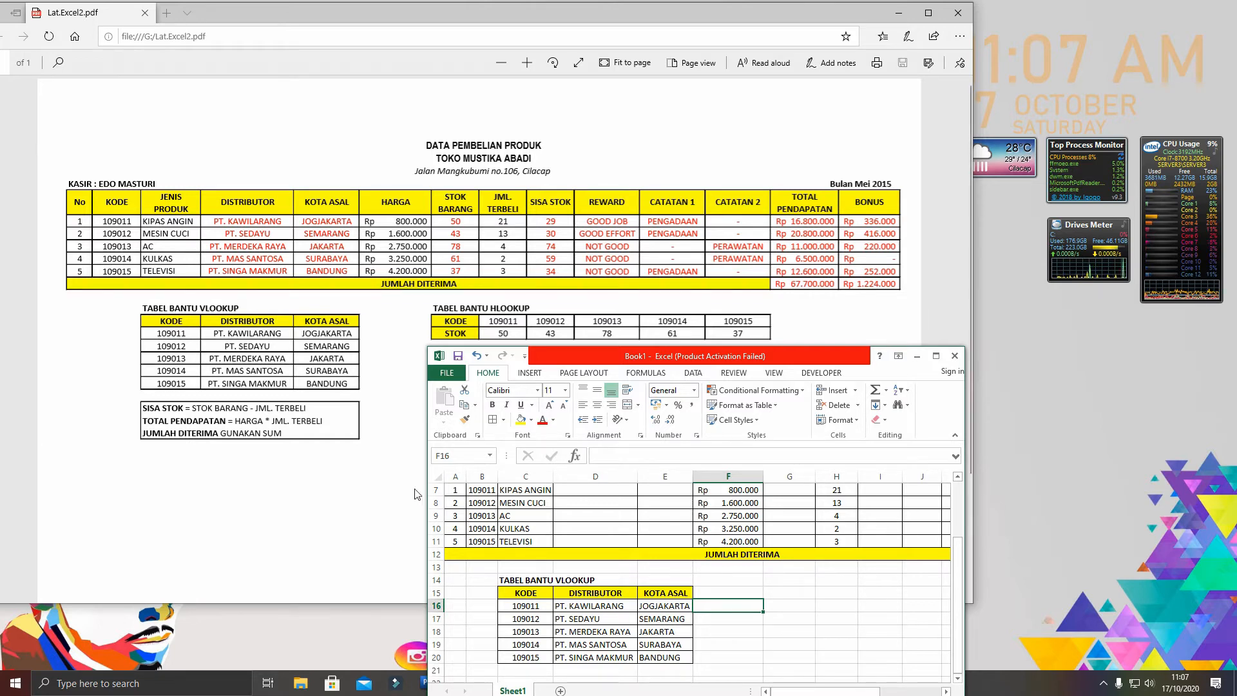
pyautogui.click(789, 592)
pyautogui.click(789, 578)
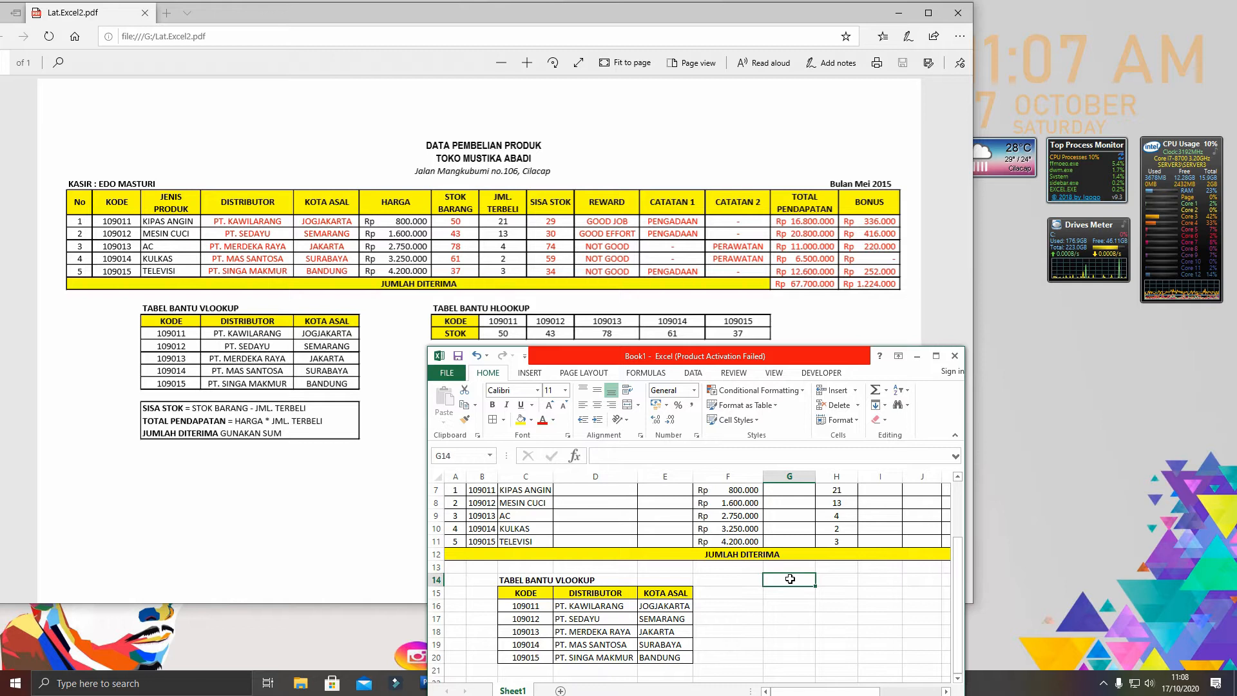
pyautogui.hotkey('ctrl', 'b')
pyautogui.write('TAB')
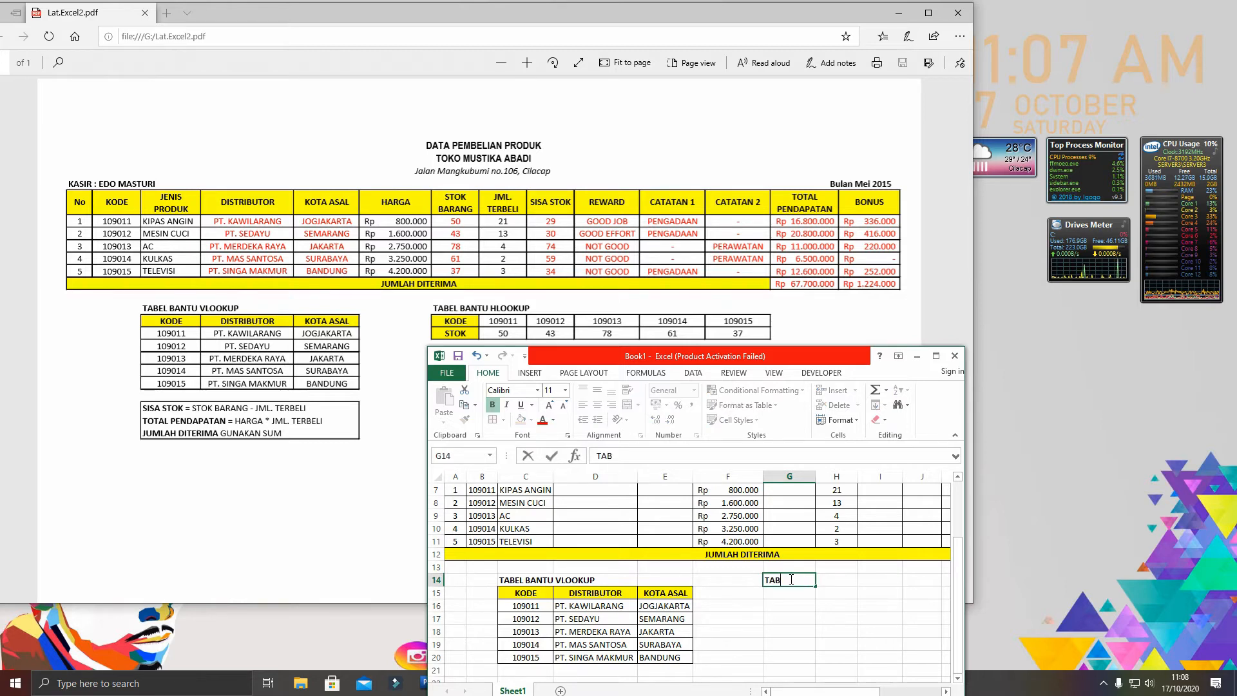
pyautogui.write('EL BANTU')
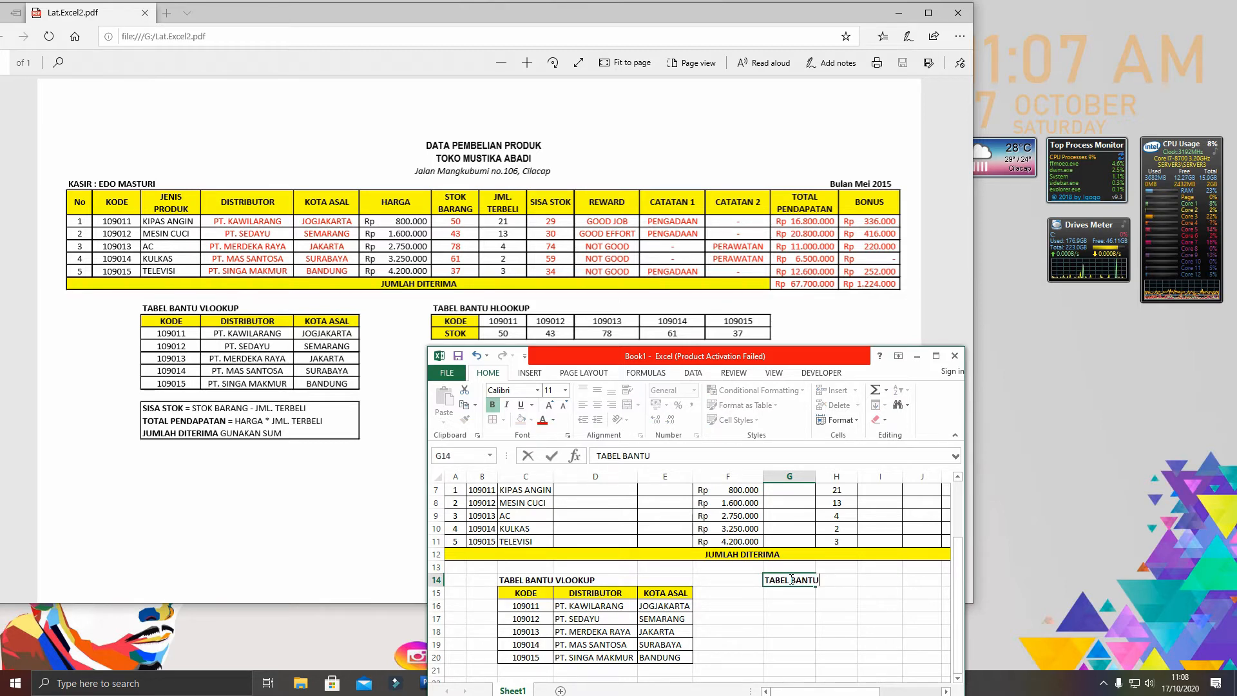
pyautogui.write(' HLOOKUP')
pyautogui.press('Return')
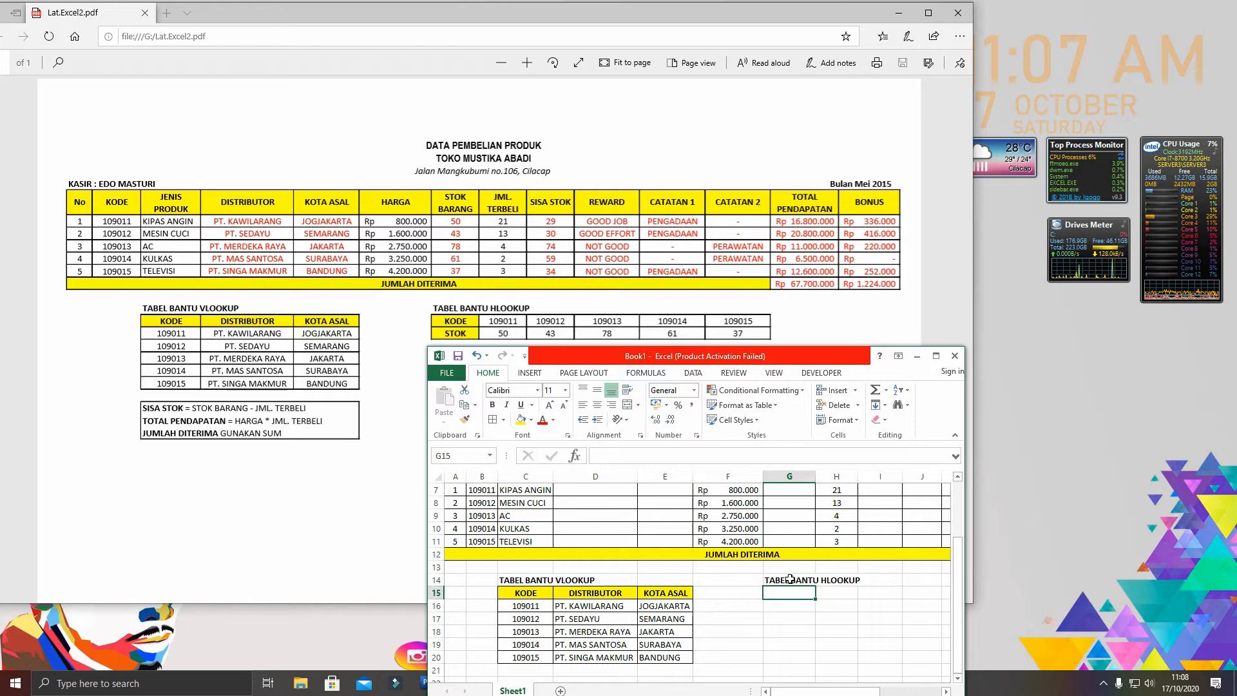
# Enter the HLOOKUP row labels KODE in G15 and STOK in G16
pyautogui.write('KODE')
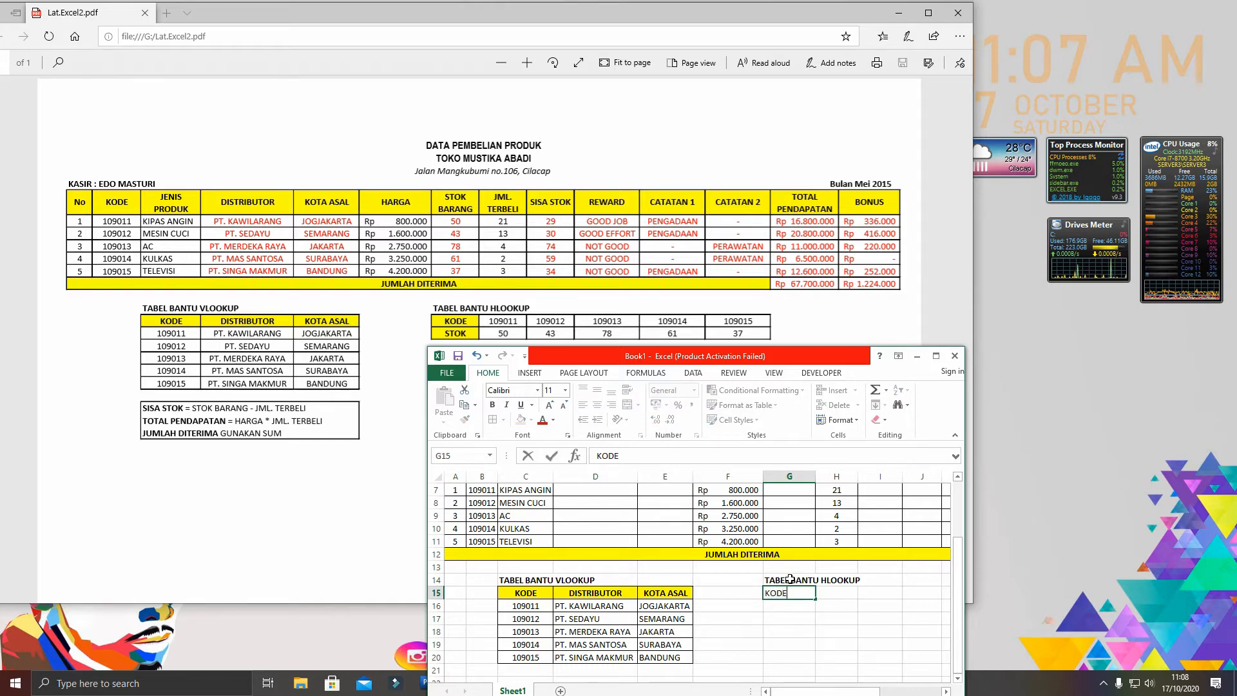
pyautogui.press('Return')
pyautogui.write('STOK')
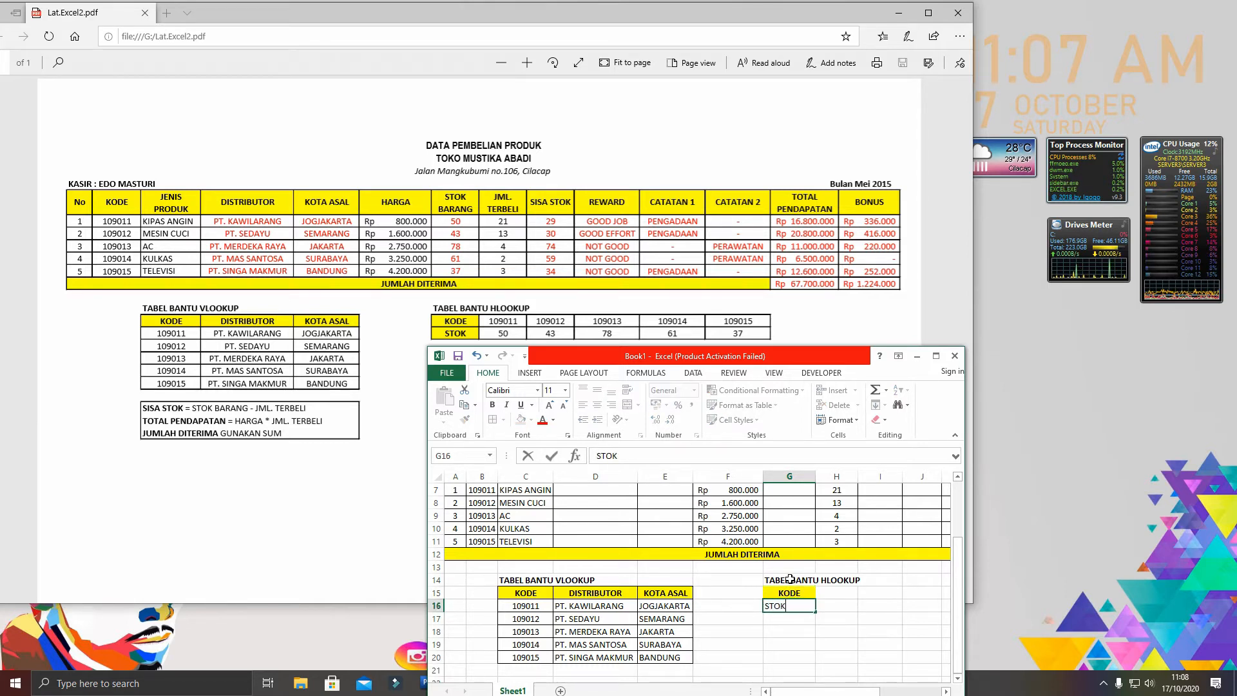
pyautogui.press('Up')
pyautogui.press('Down')
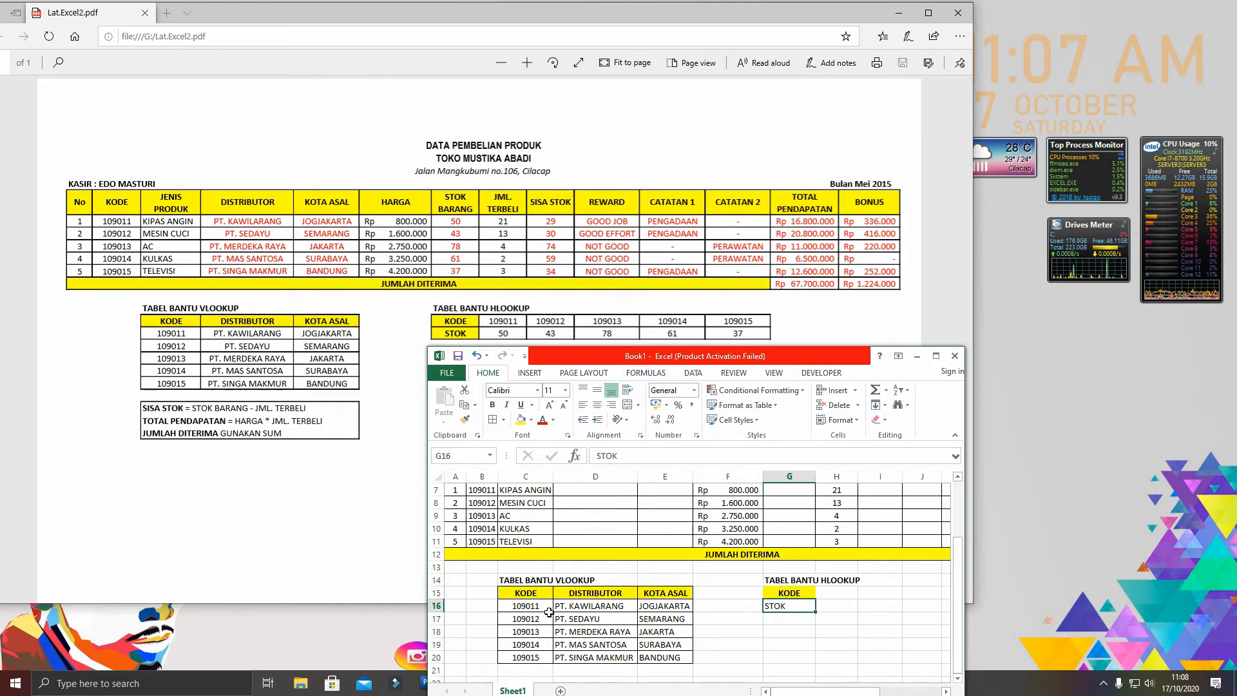
# Copy the product codes in C16:C20 and paste them transposed into the HLOOKUP table's KODE row, starting at H15
pyautogui.moveTo(542, 609); pyautogui.dragTo(537, 650)
pyautogui.hotkey('ctrl', 'c')
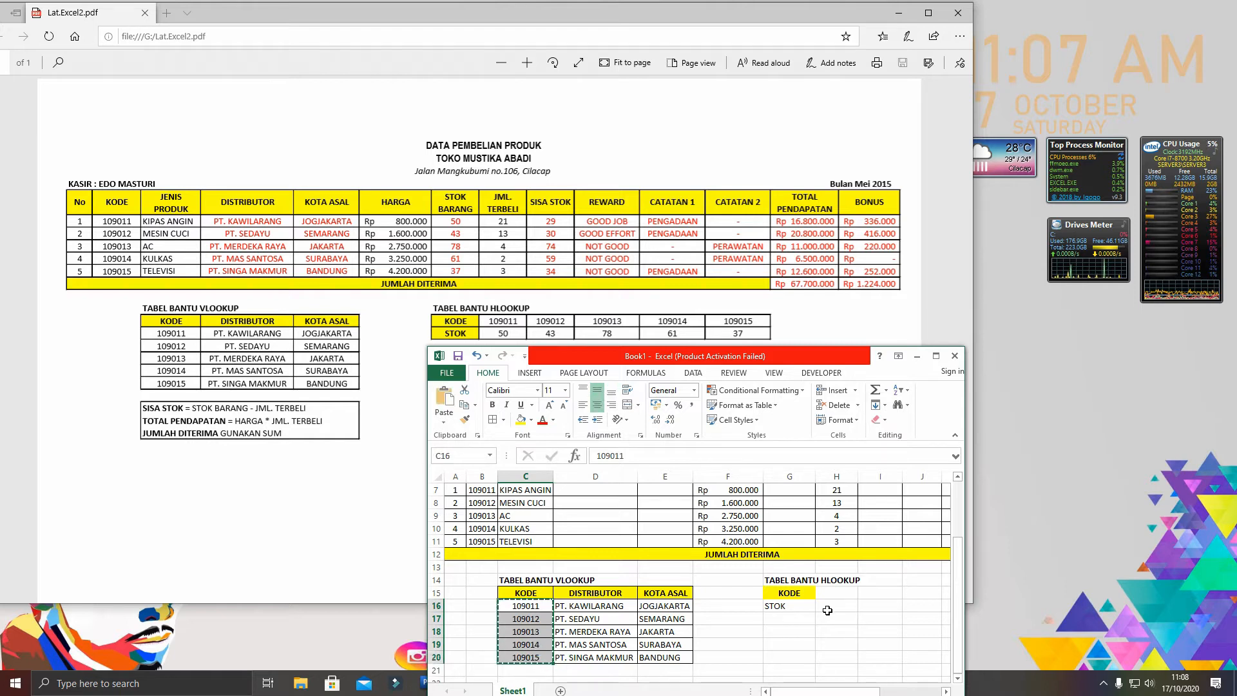
pyautogui.rightClick(839, 596)
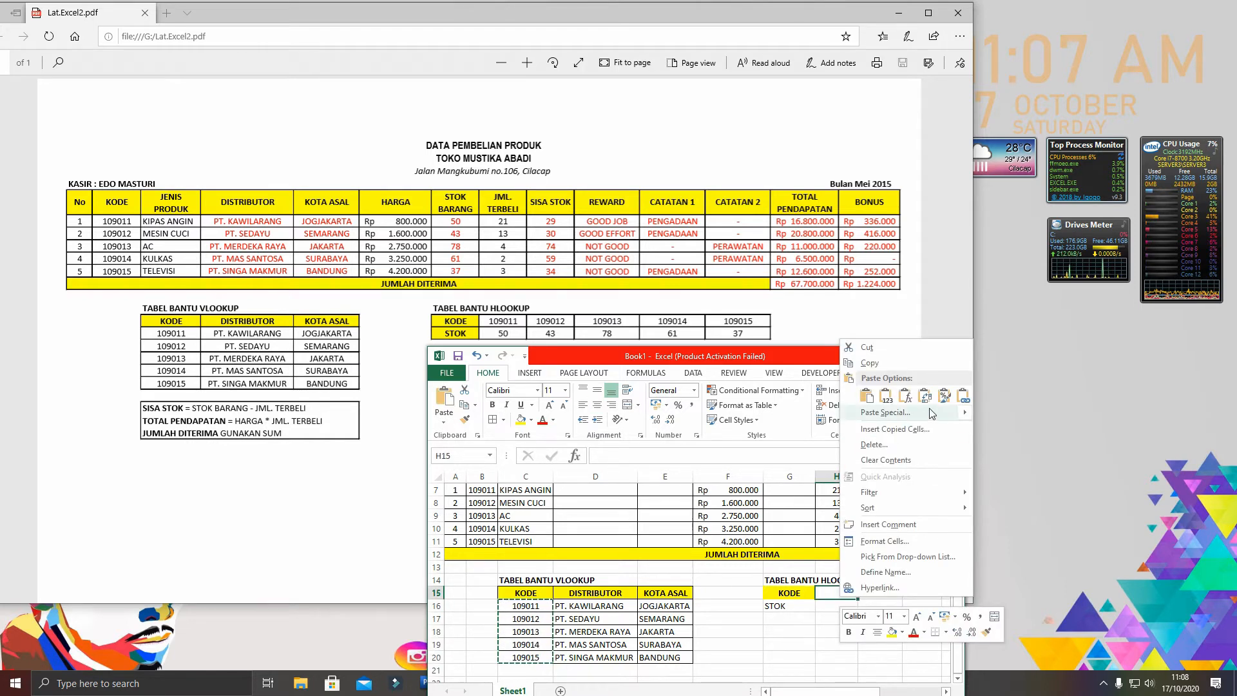
pyautogui.moveTo(967, 417)
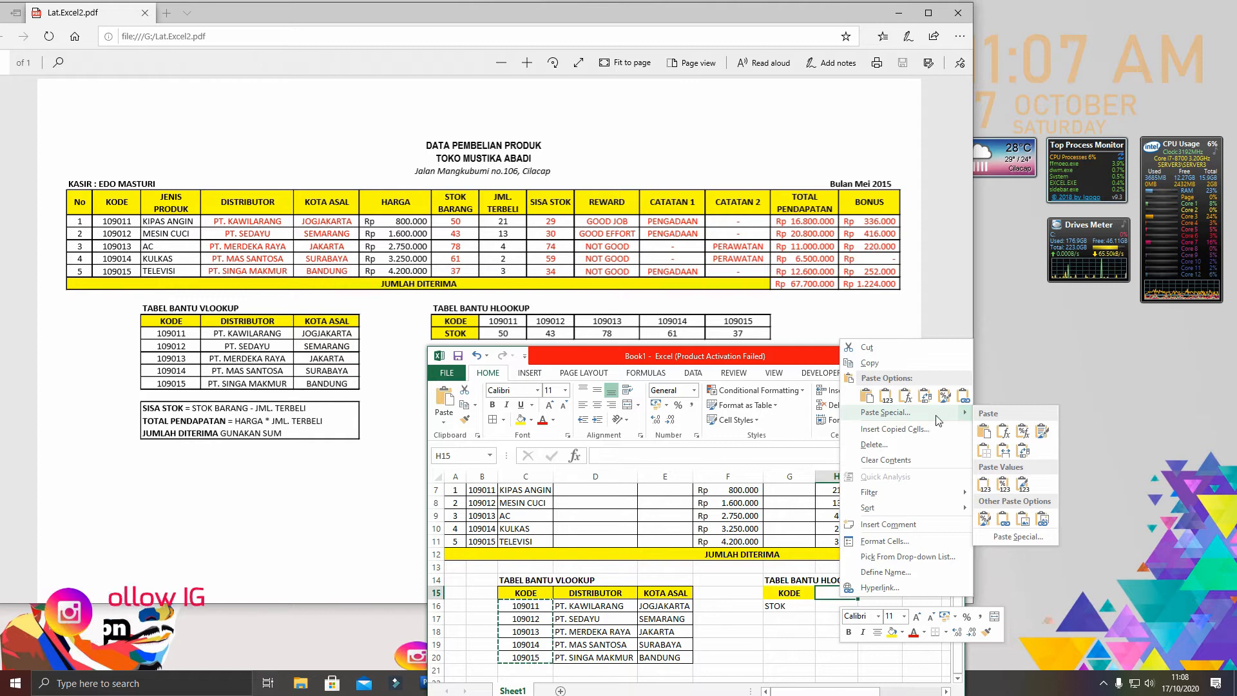
pyautogui.click(925, 398)
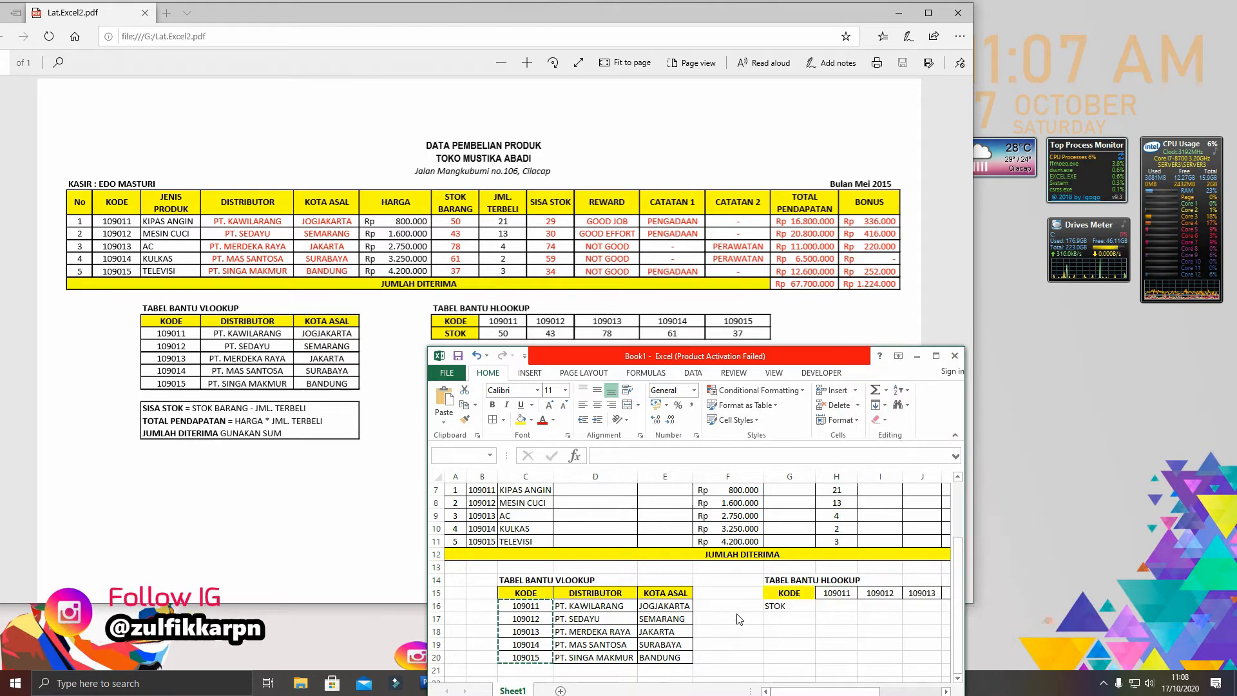
# Fill the STOK row in H16:L16 with 50, 43, 78, 61 and 37
pyautogui.moveTo(821, 691); pyautogui.dragTo(852, 693)
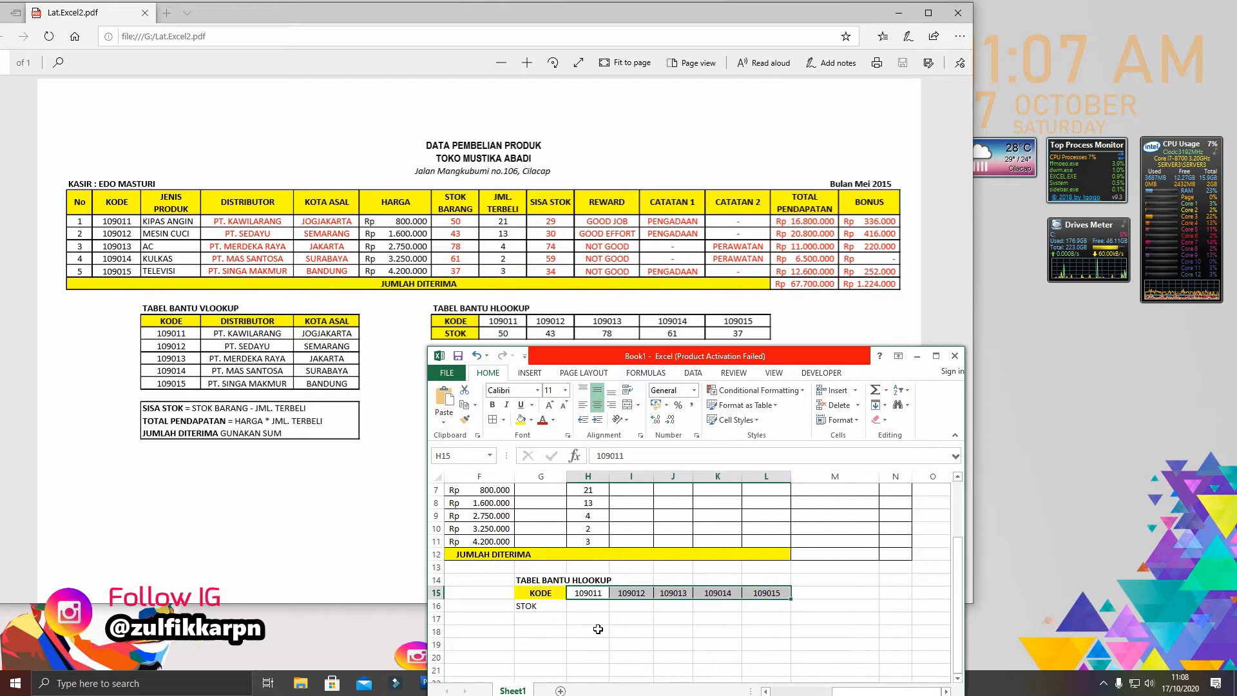
pyautogui.click(589, 606)
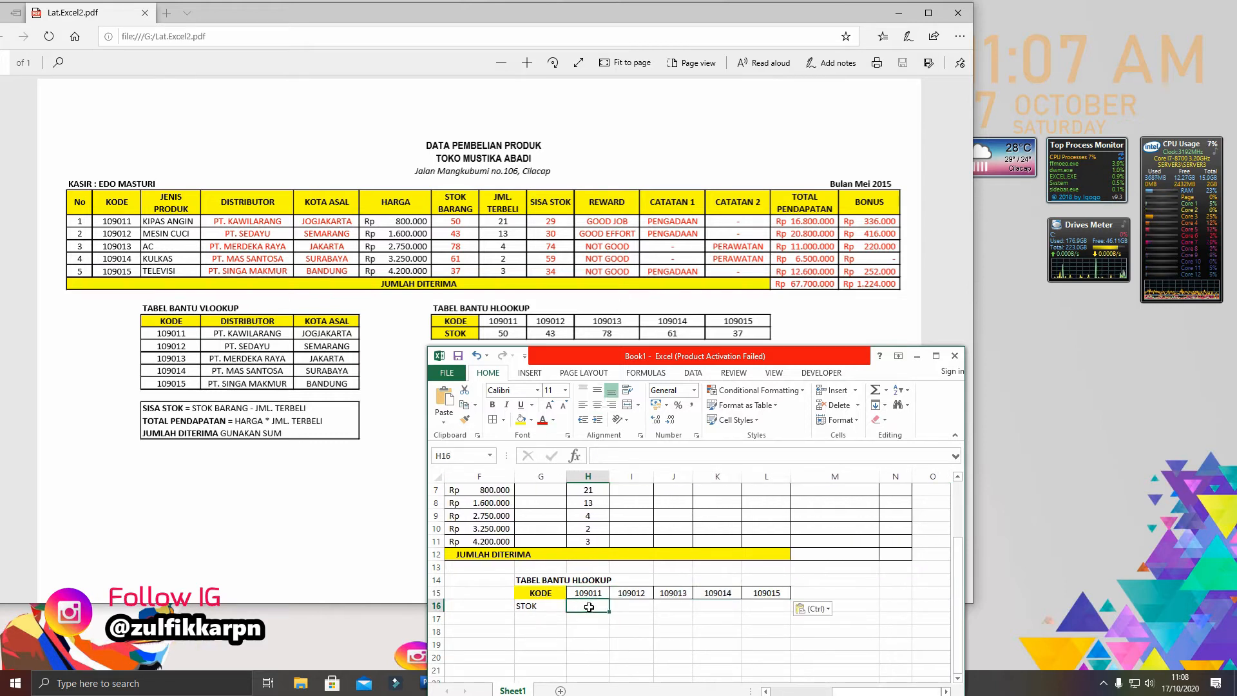
pyautogui.write('50')
pyautogui.press('Tab')
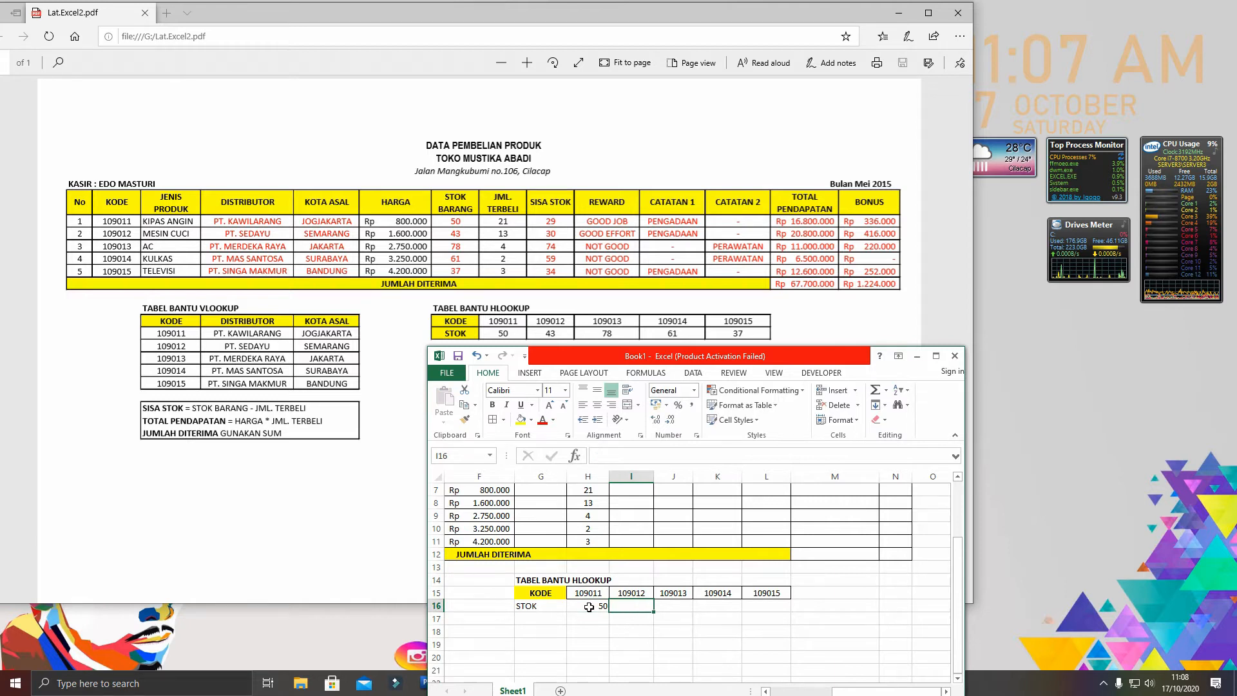
pyautogui.write('43')
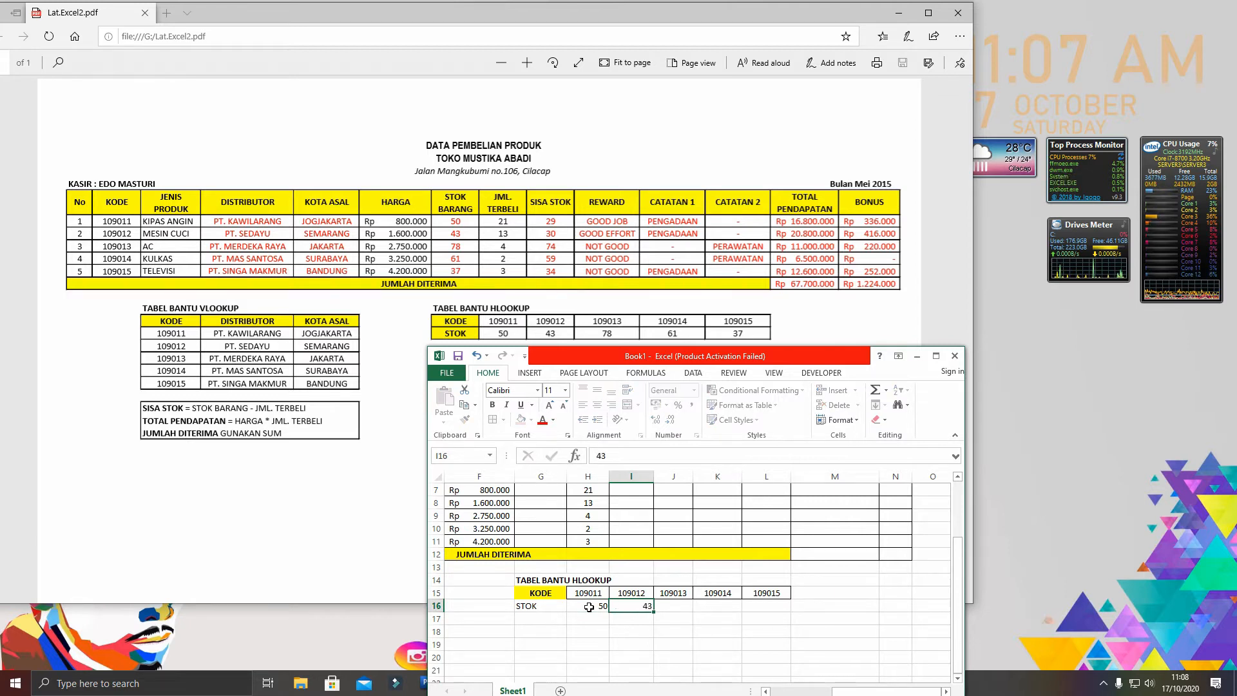
pyautogui.press('Tab')
pyautogui.write('78')
pyautogui.press('Tab')
pyautogui.write('61')
pyautogui.press('Tab')
pyautogui.write('3')
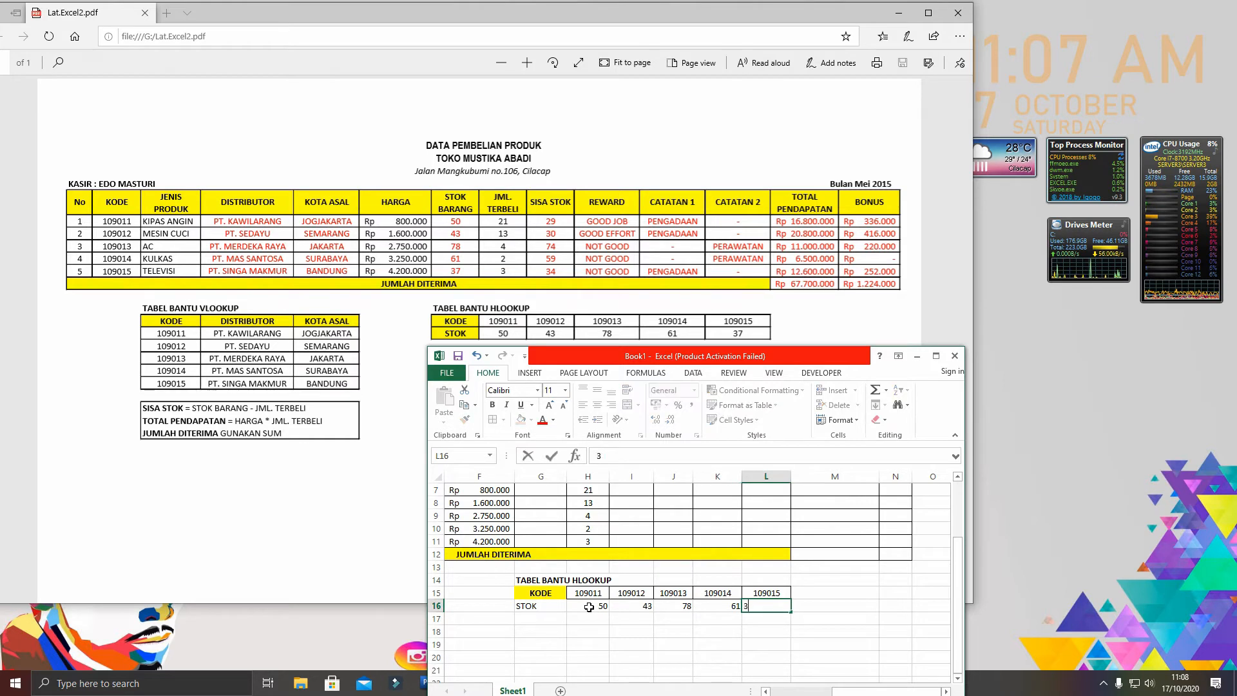
pyautogui.write('7')
pyautogui.press('Tab')
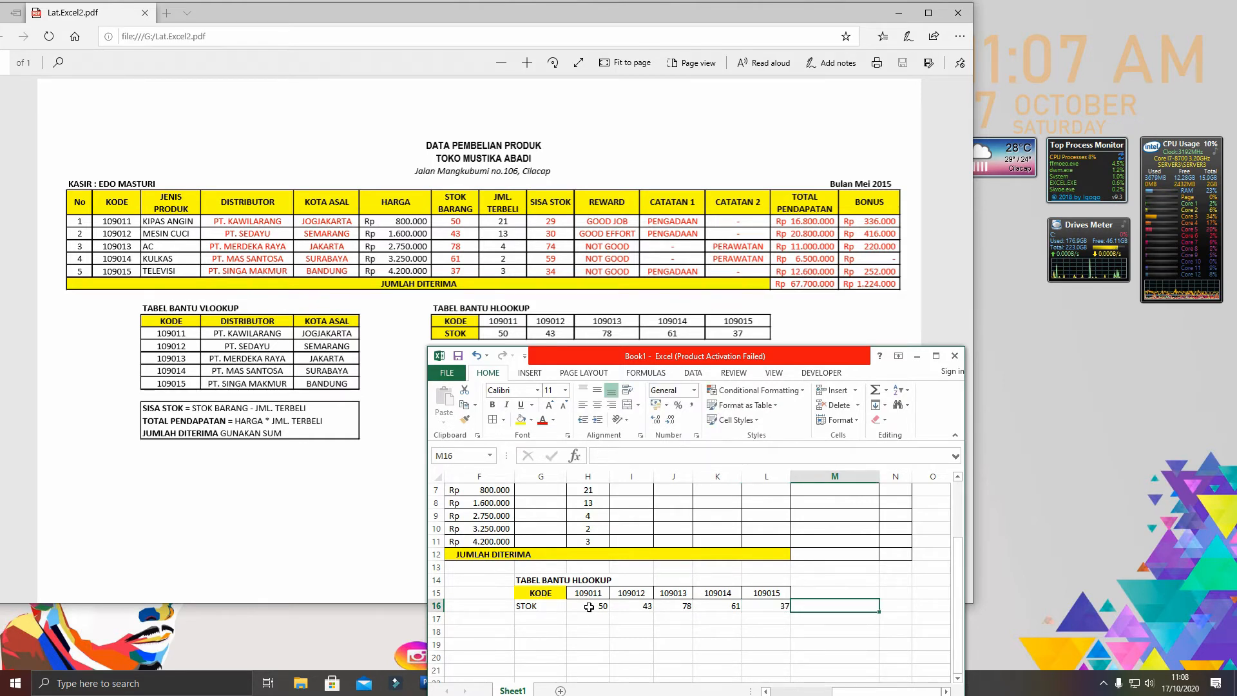
# Copy the formatting of the KODE label in G15 onto the STOK label in G16
pyautogui.click(553, 597)
pyautogui.click(465, 419)
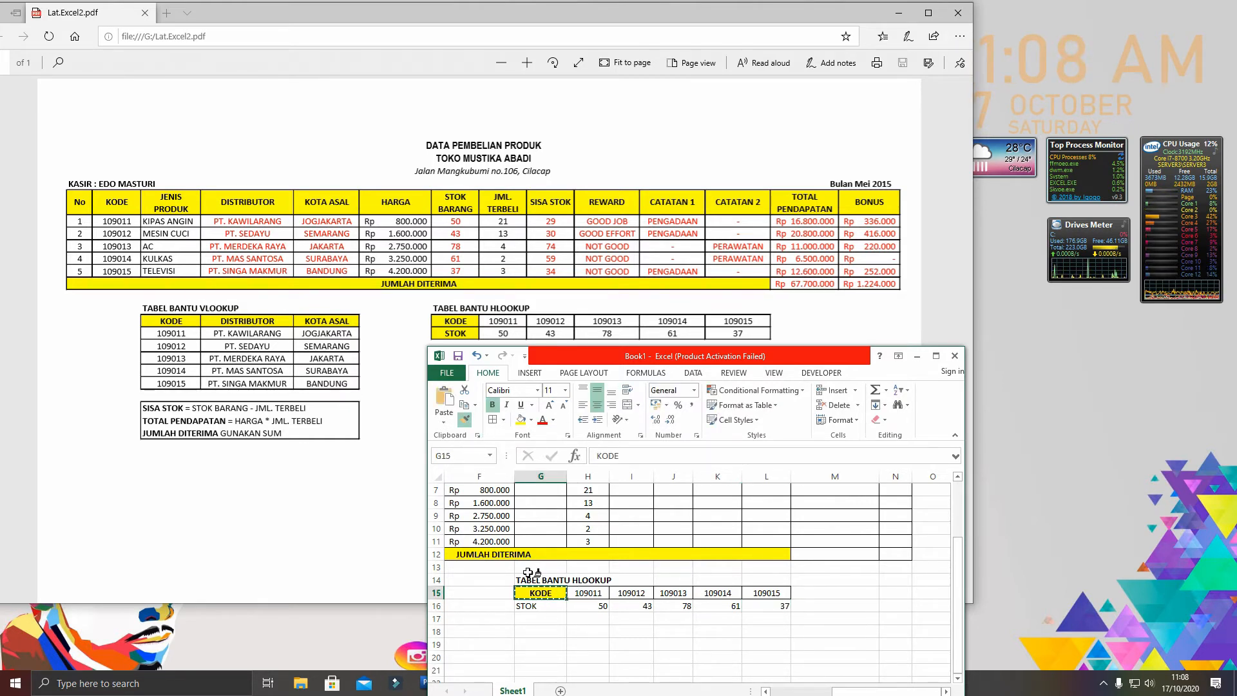
pyautogui.click(554, 606)
pyautogui.moveTo(543, 601); pyautogui.dragTo(673, 617)
pyautogui.click(647, 374)
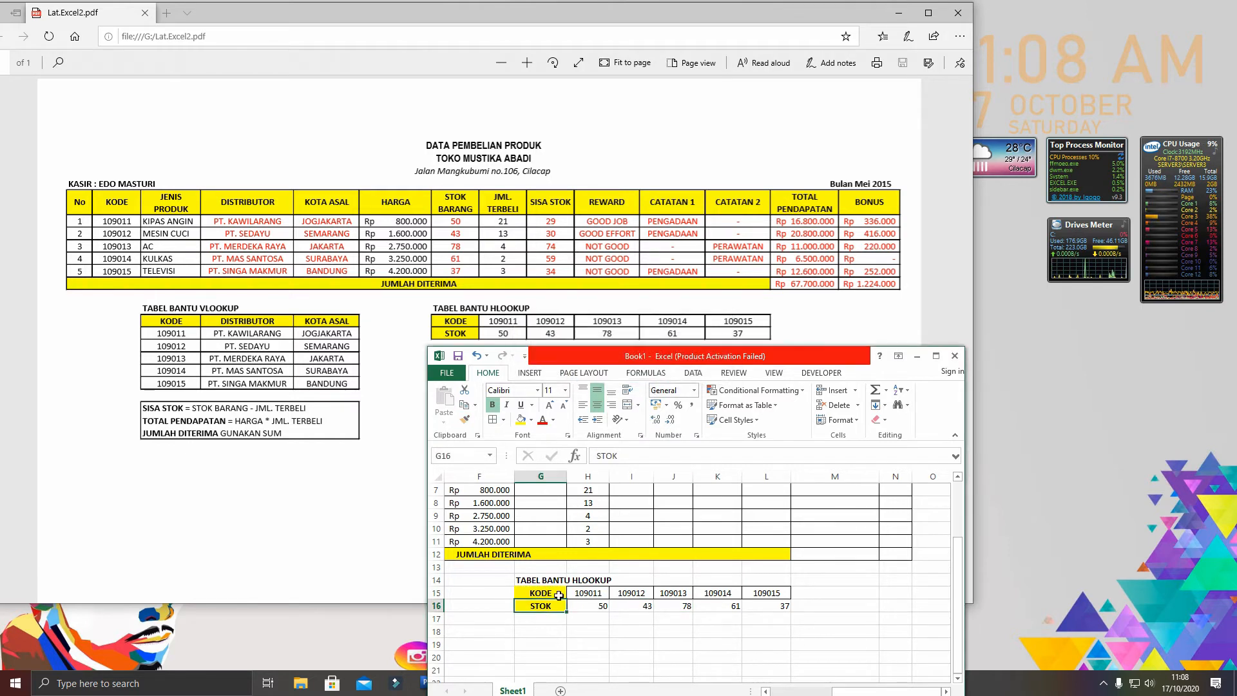
# Apply all borders to the HLOOKUP table G15:L16 and centre the stock values in H16:L16
pyautogui.moveTo(550, 593); pyautogui.dragTo(776, 607)
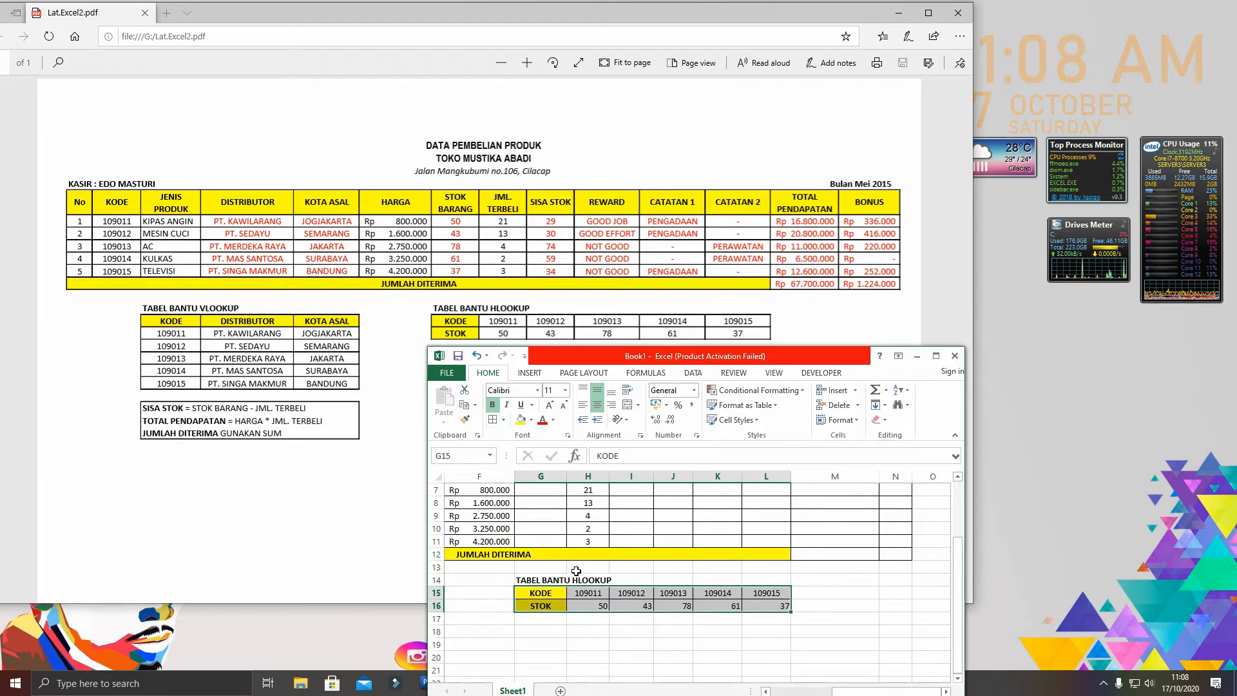
pyautogui.moveTo(597, 606); pyautogui.dragTo(773, 607)
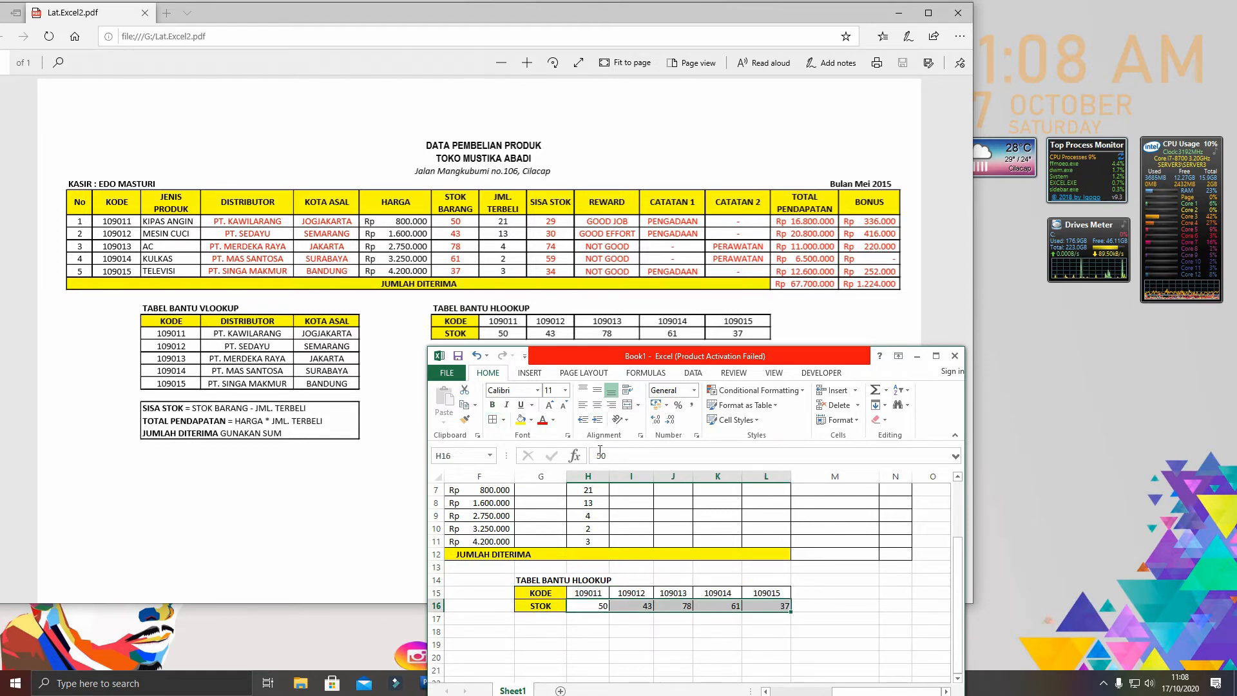
pyautogui.click(802, 607)
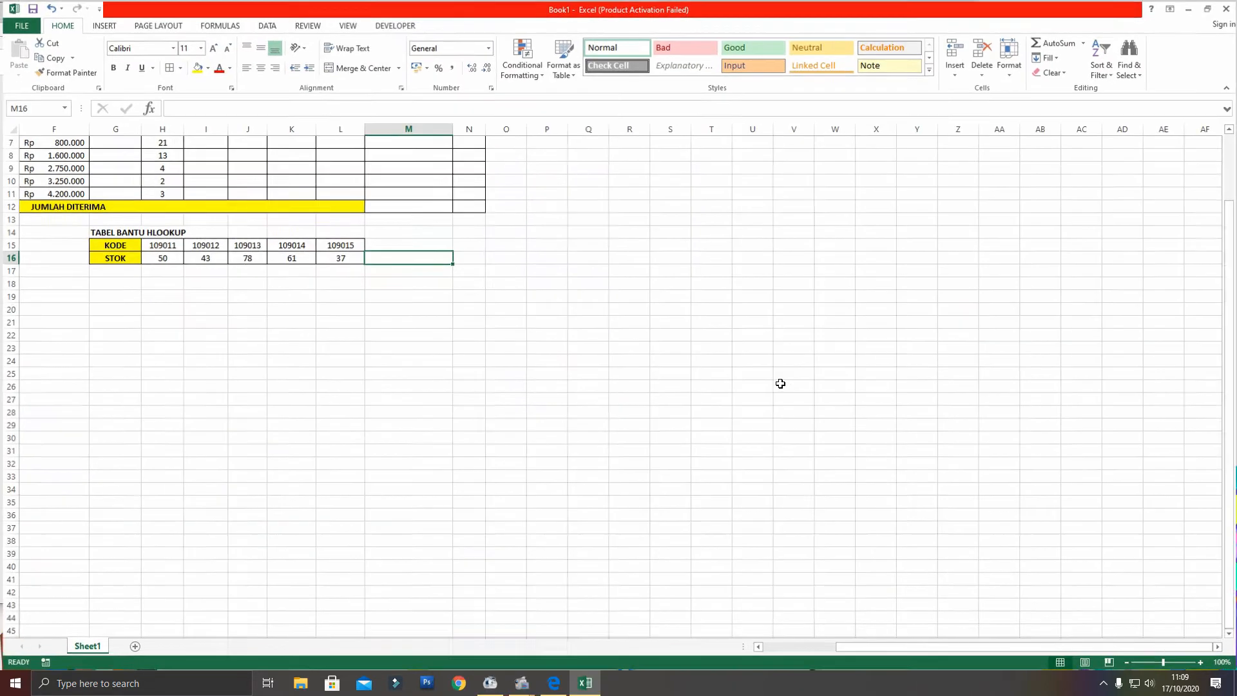
# Maximize the workbook window and examine the purchase table together with both helper tables
pyautogui.click(935, 356)
pyautogui.scroll(2, 394, 303)
pyautogui.click(407, 424)
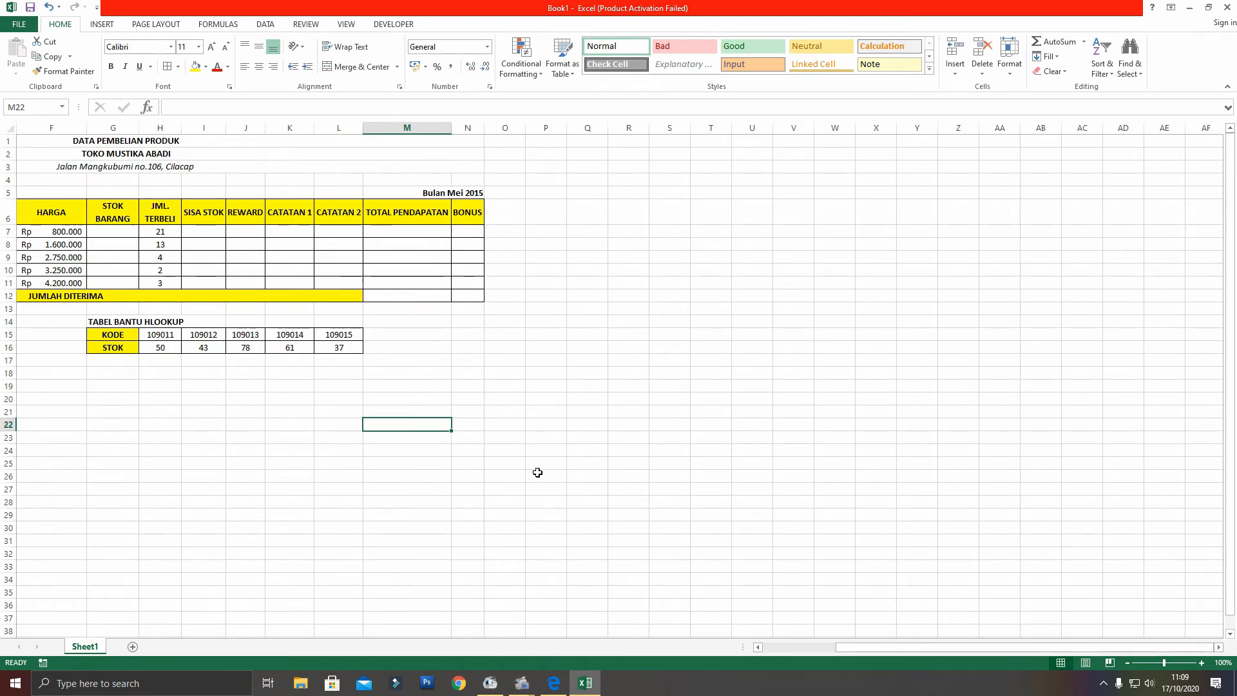
pyautogui.moveTo(903, 647); pyautogui.dragTo(773, 632)
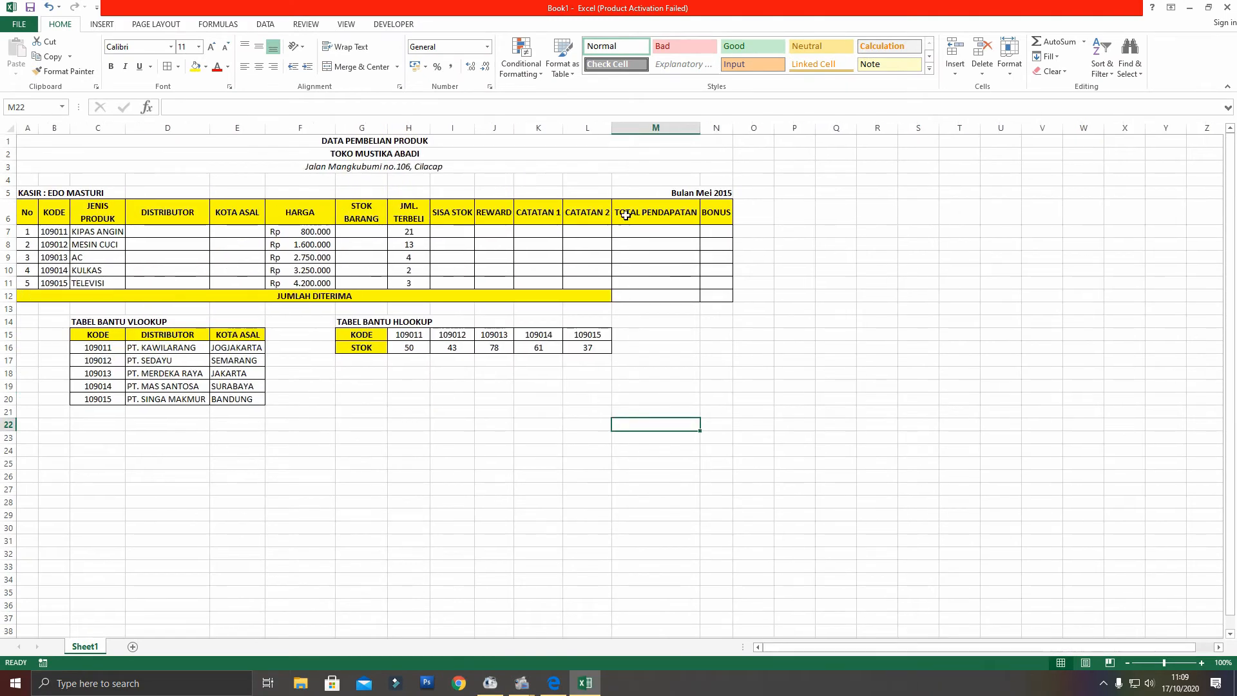
pyautogui.click(651, 213)
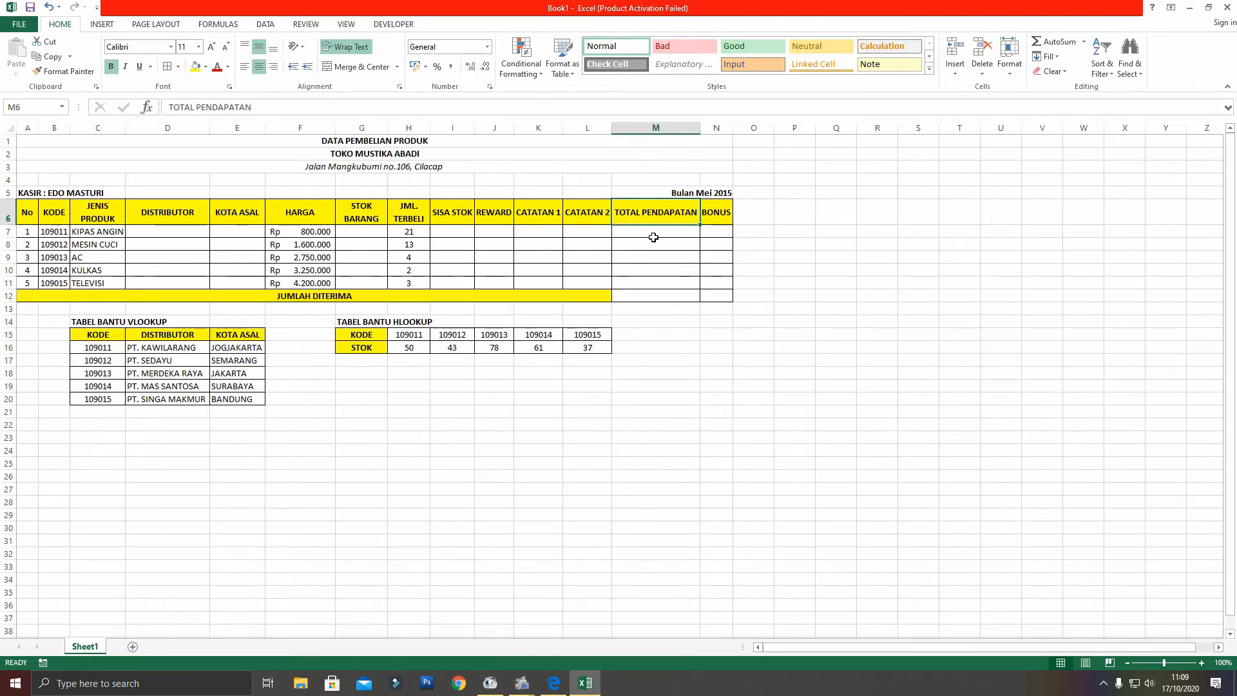
pyautogui.click(204, 452)
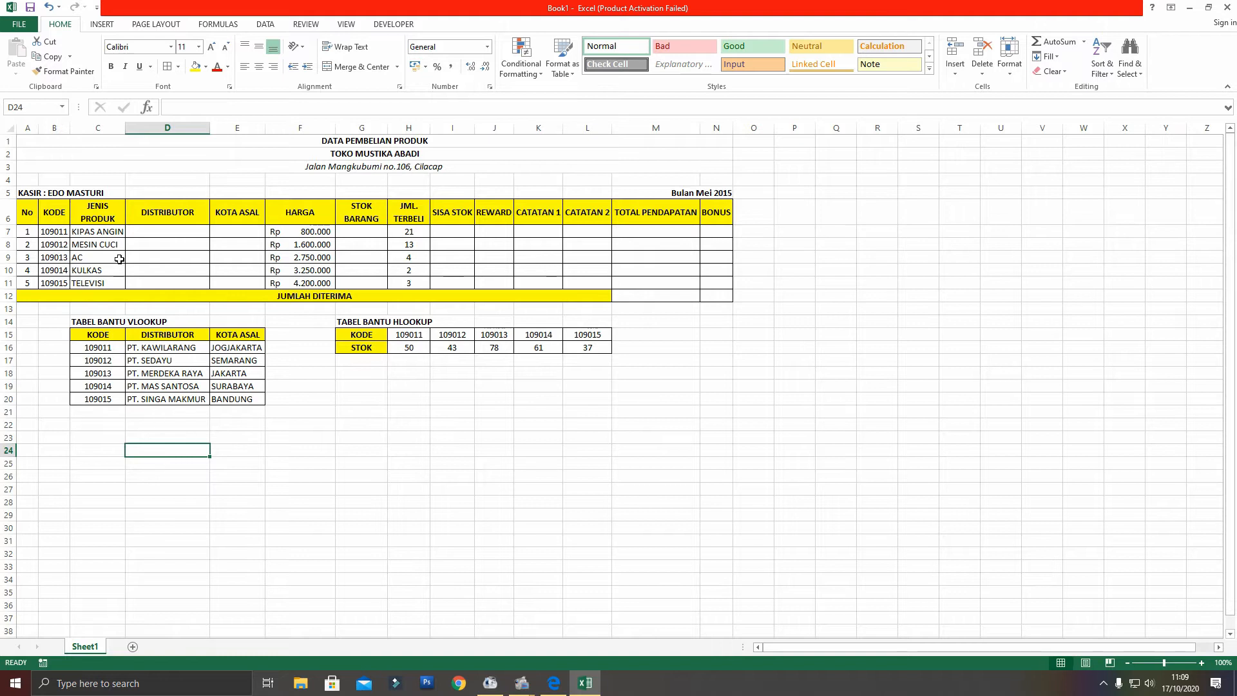
pyautogui.click(146, 234)
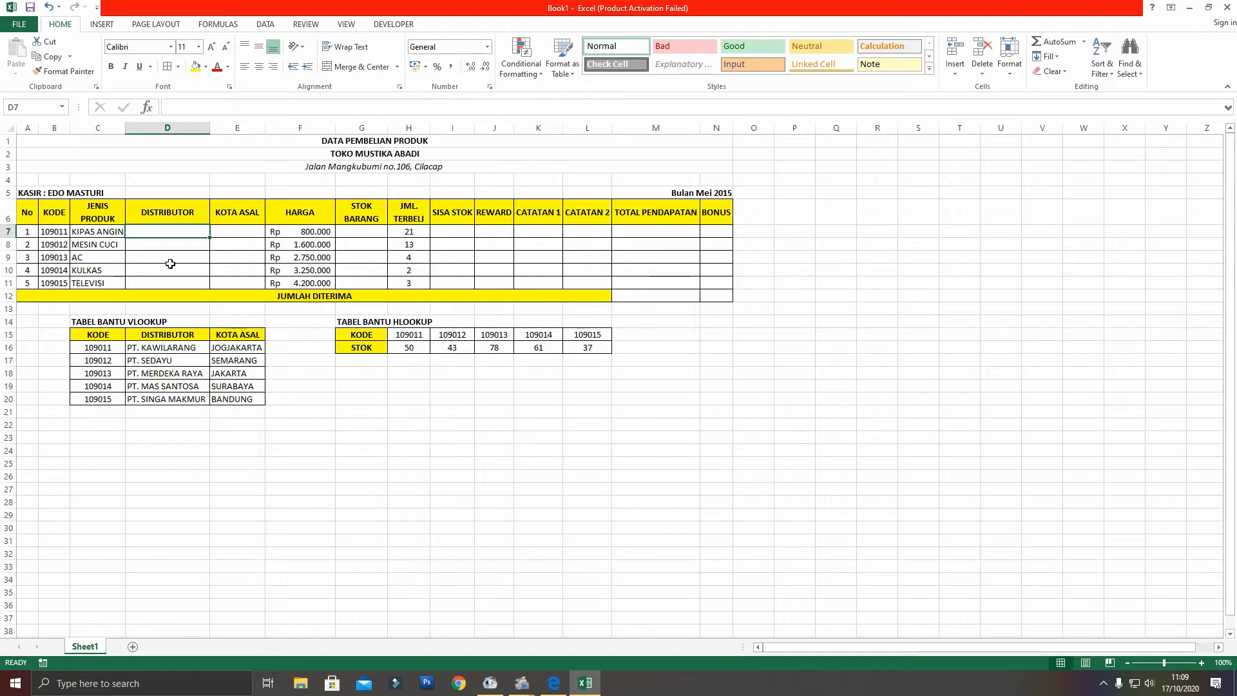
pyautogui.write('=VLOOKU')
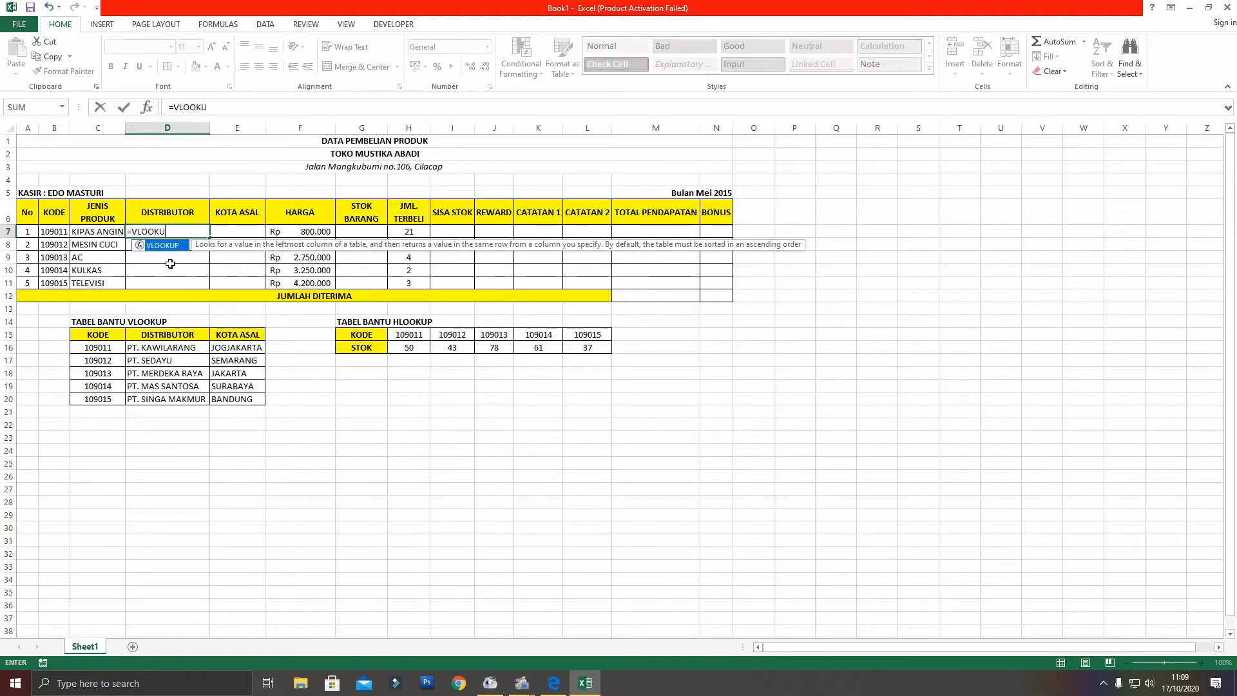
pyautogui.write('P(')
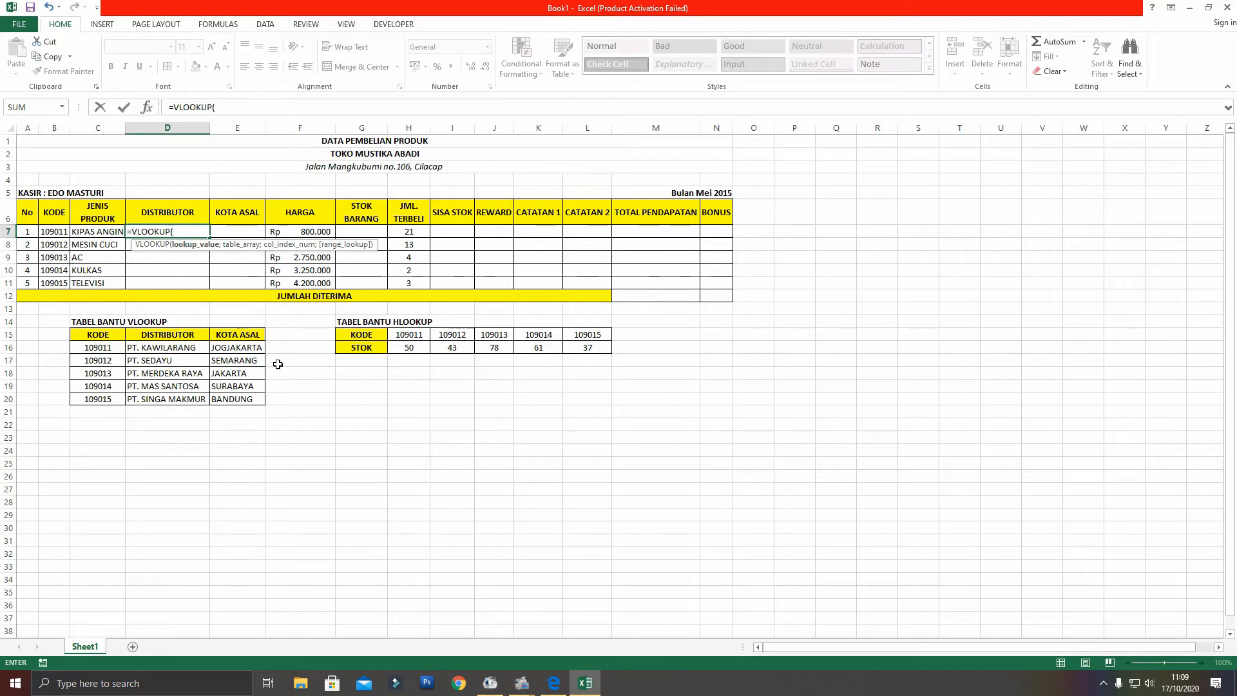
pyautogui.press('Escape')
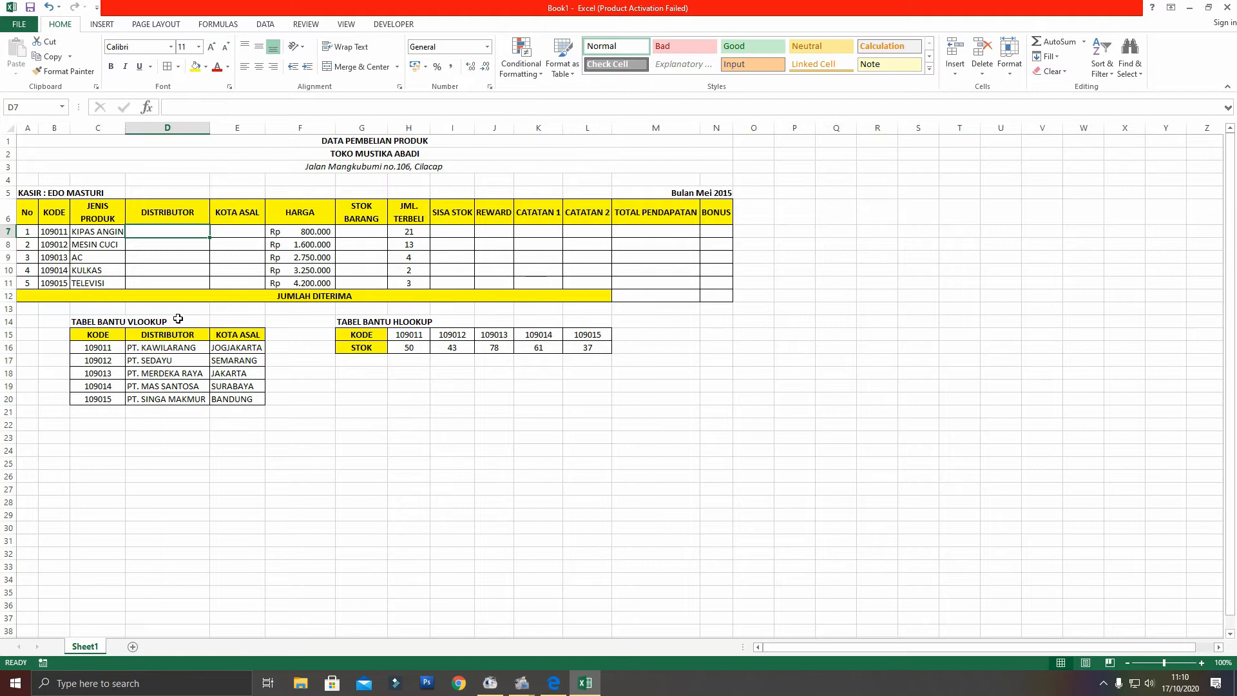
pyautogui.click(348, 234)
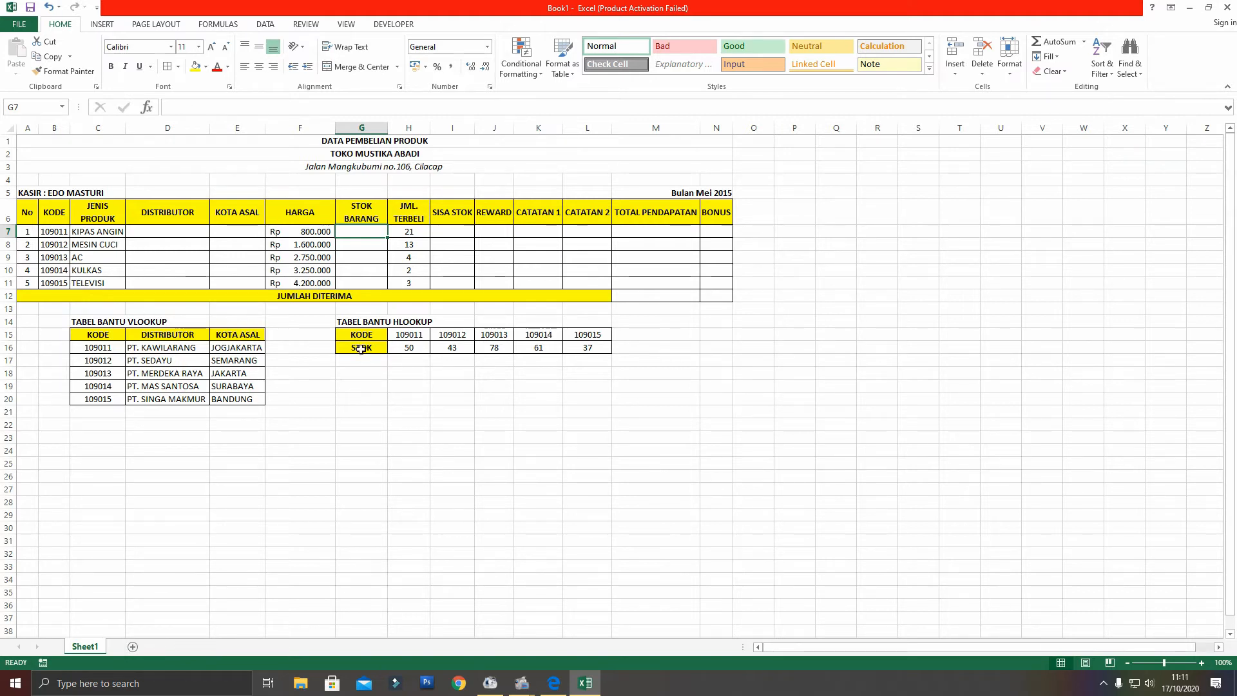
# Enter =VLOOKUP(B7;$C$15:$E$20;2) in the DISTRIBUTOR cell D7, with the helper table range locked as absolute
pyautogui.click(181, 233)
pyautogui.write('=')
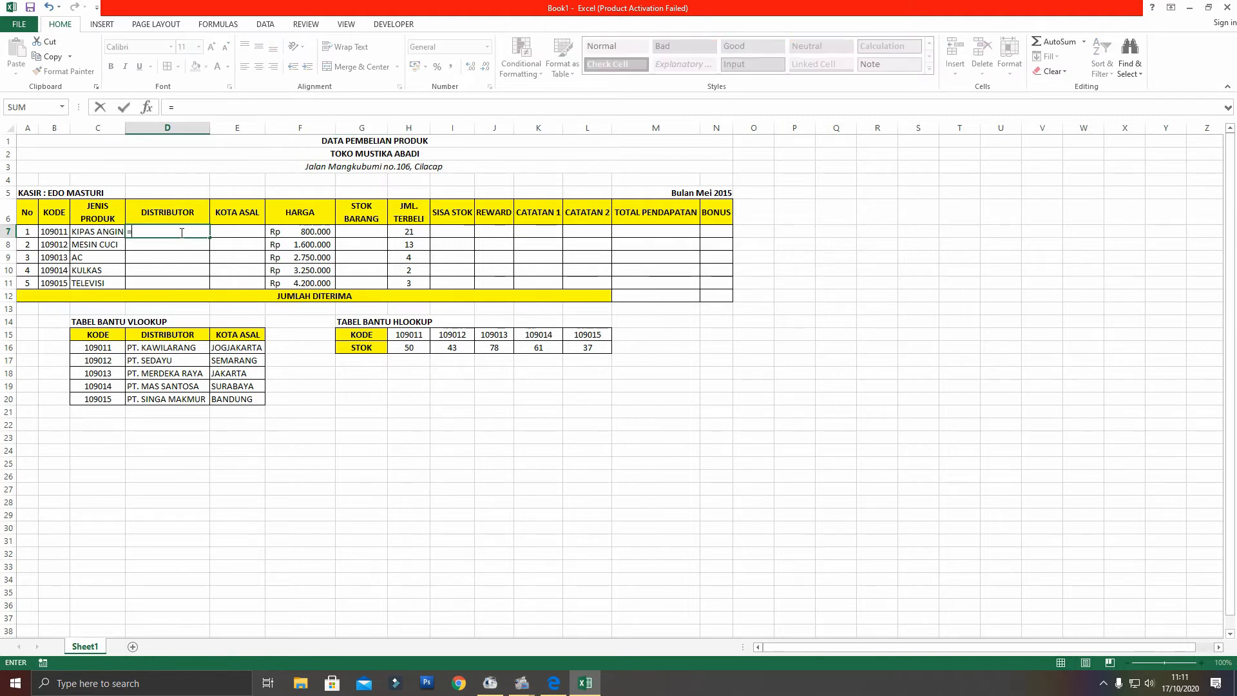
pyautogui.write('VLOOKU')
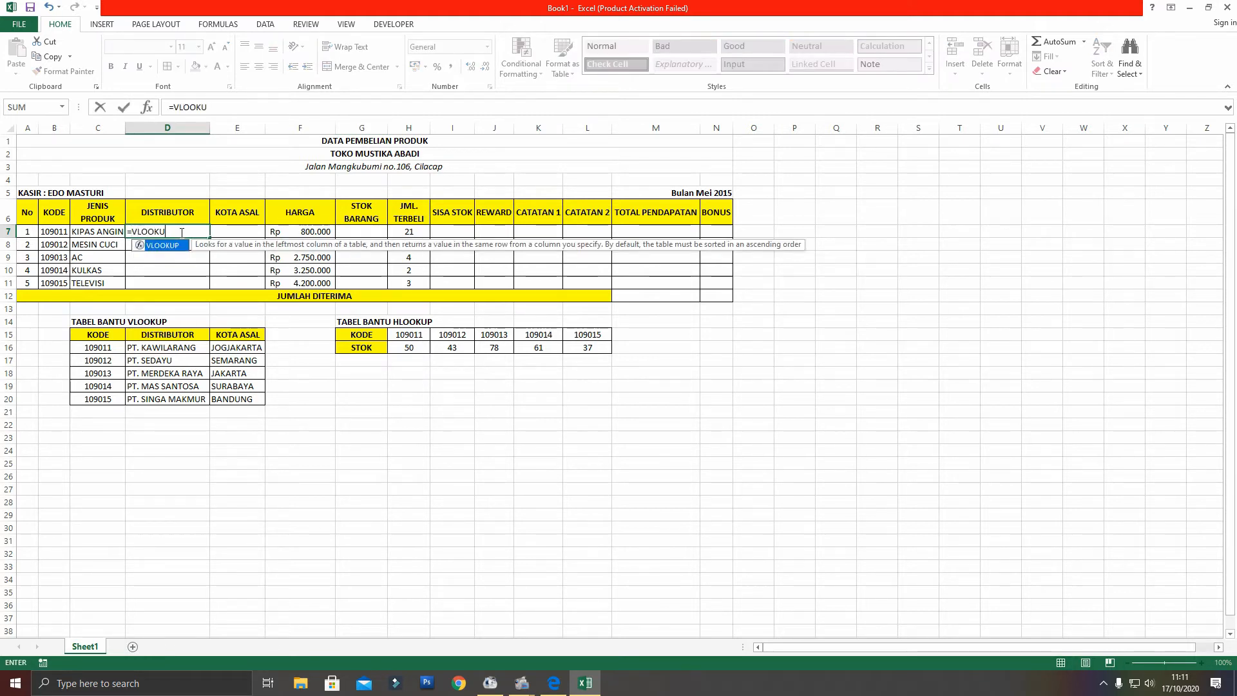
pyautogui.write('P(')
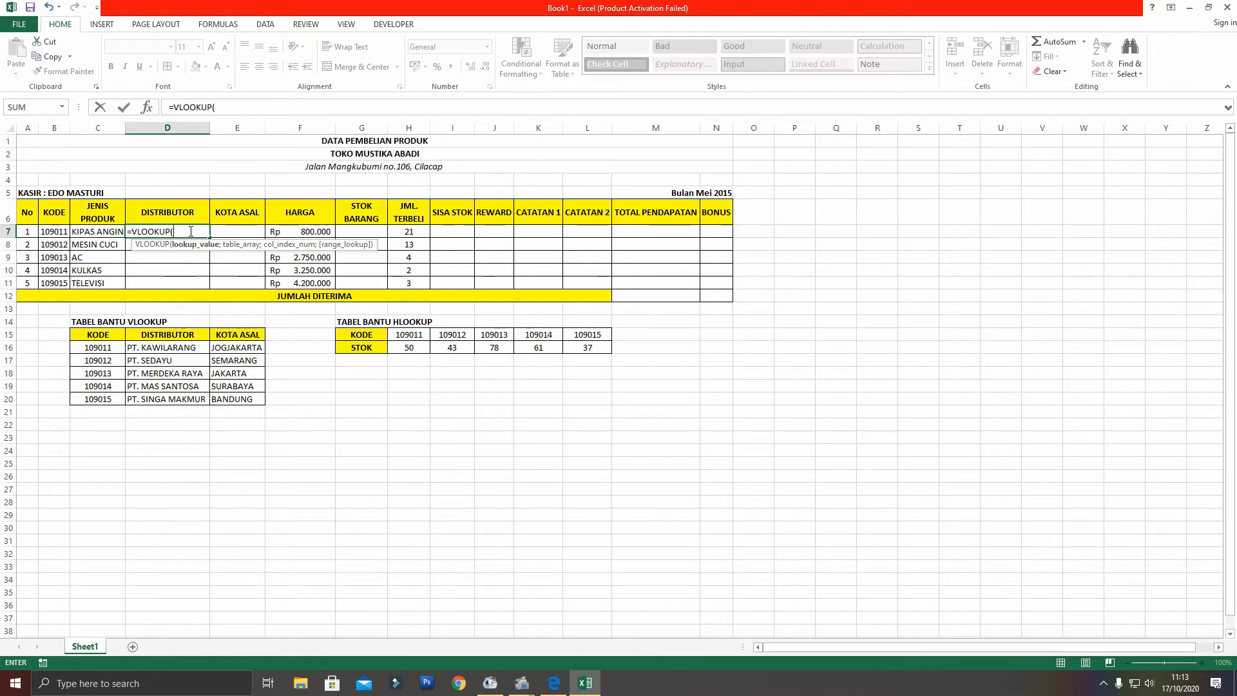
pyautogui.click(49, 229)
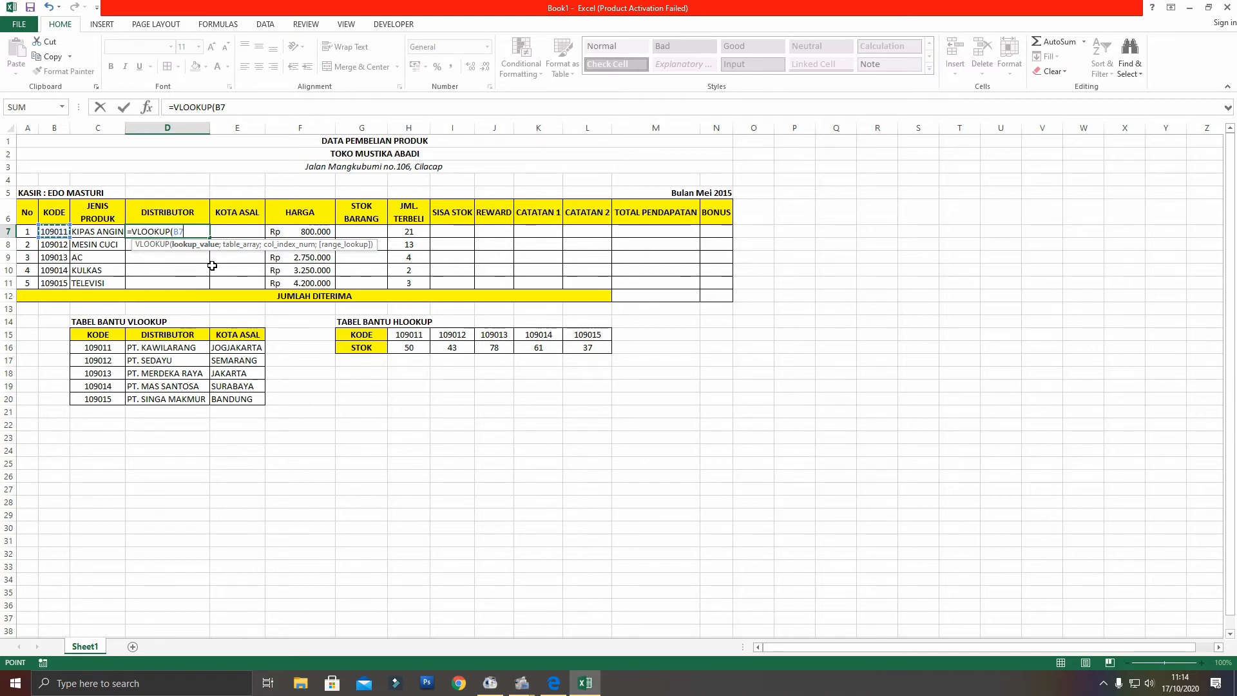
pyautogui.write(';')
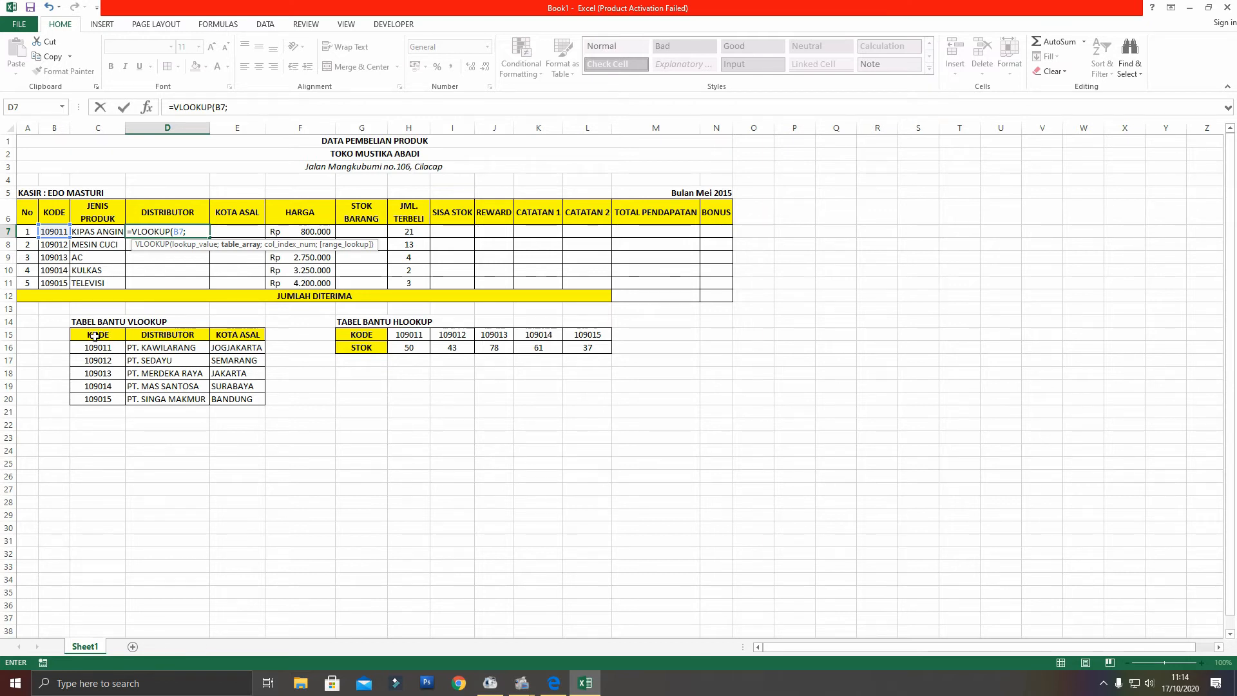
pyautogui.moveTo(95, 336); pyautogui.dragTo(224, 394)
pyautogui.moveTo(99, 335); pyautogui.dragTo(167, 397)
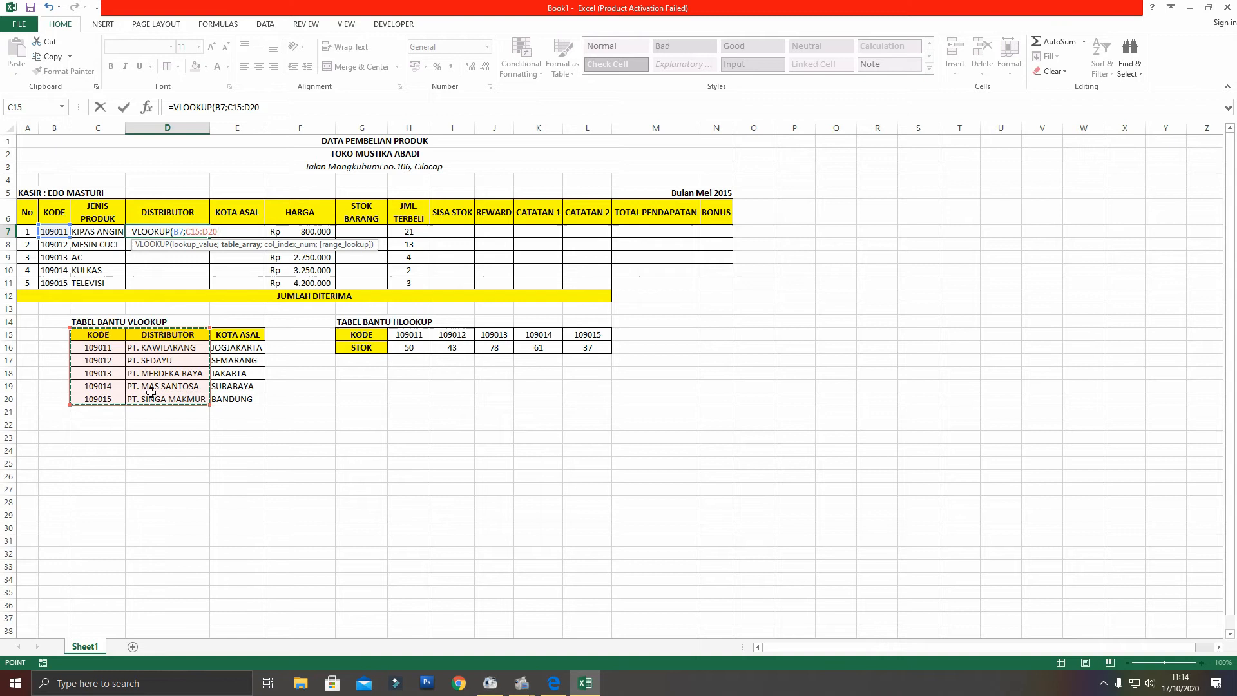
pyautogui.moveTo(100, 335); pyautogui.dragTo(232, 396)
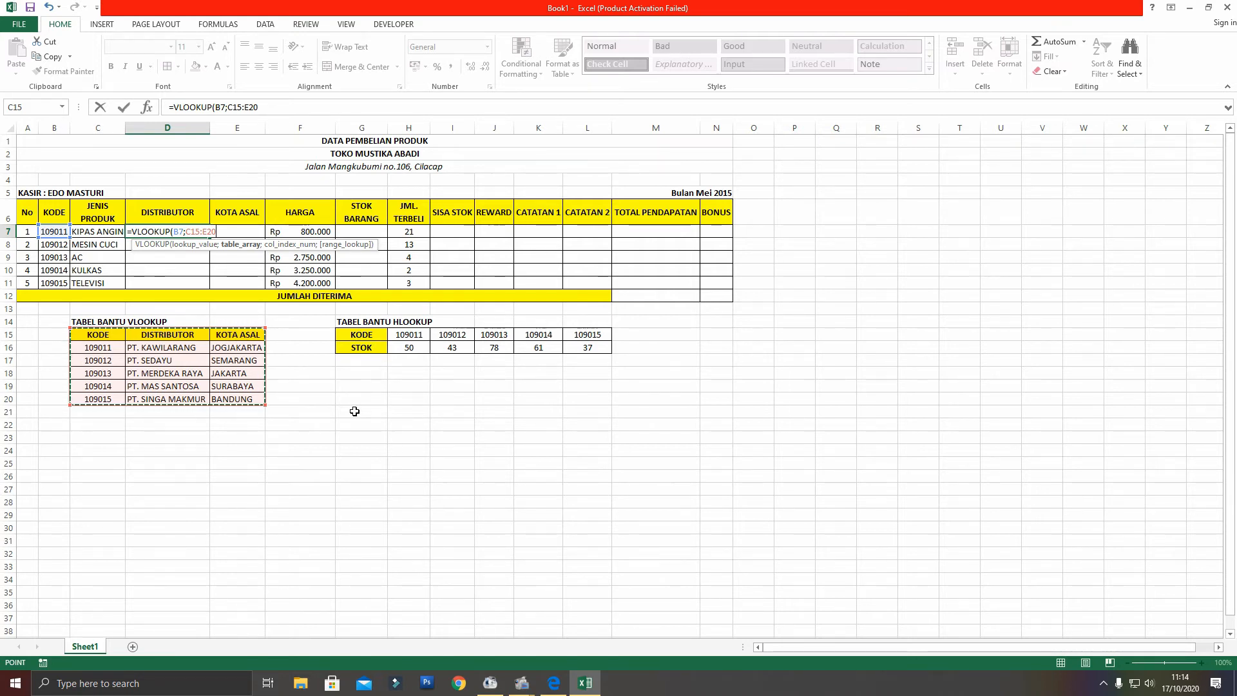
pyautogui.press('F4')
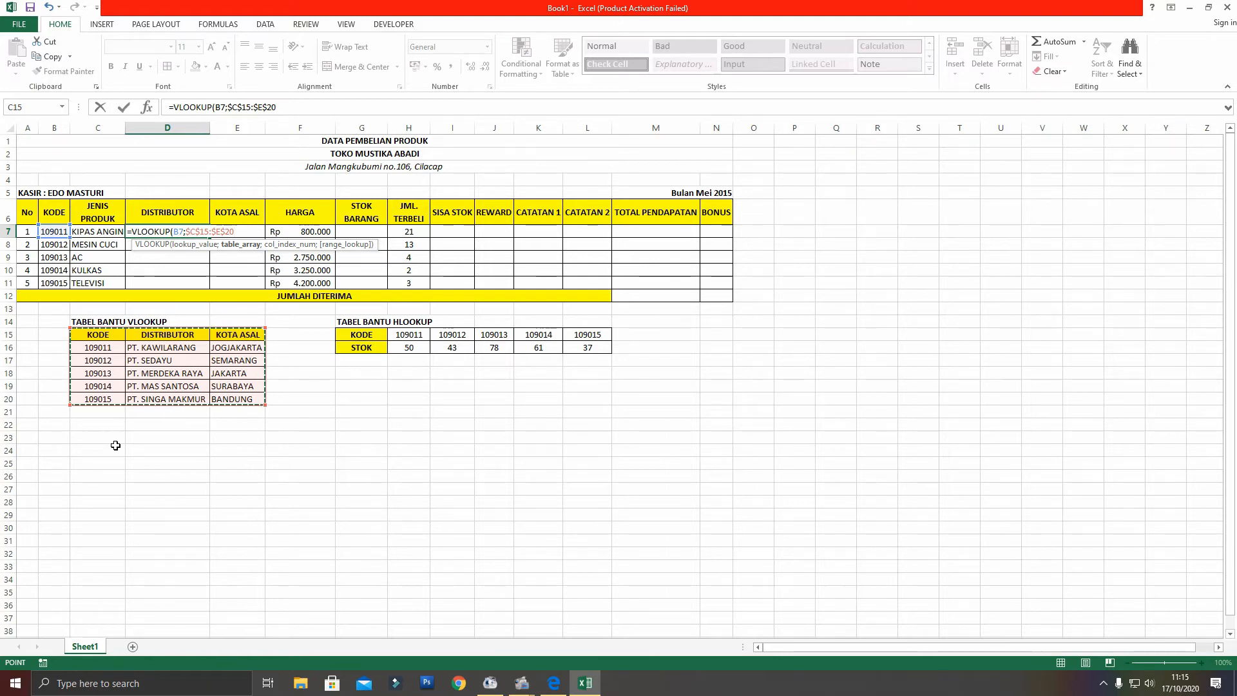
pyautogui.write(';2')
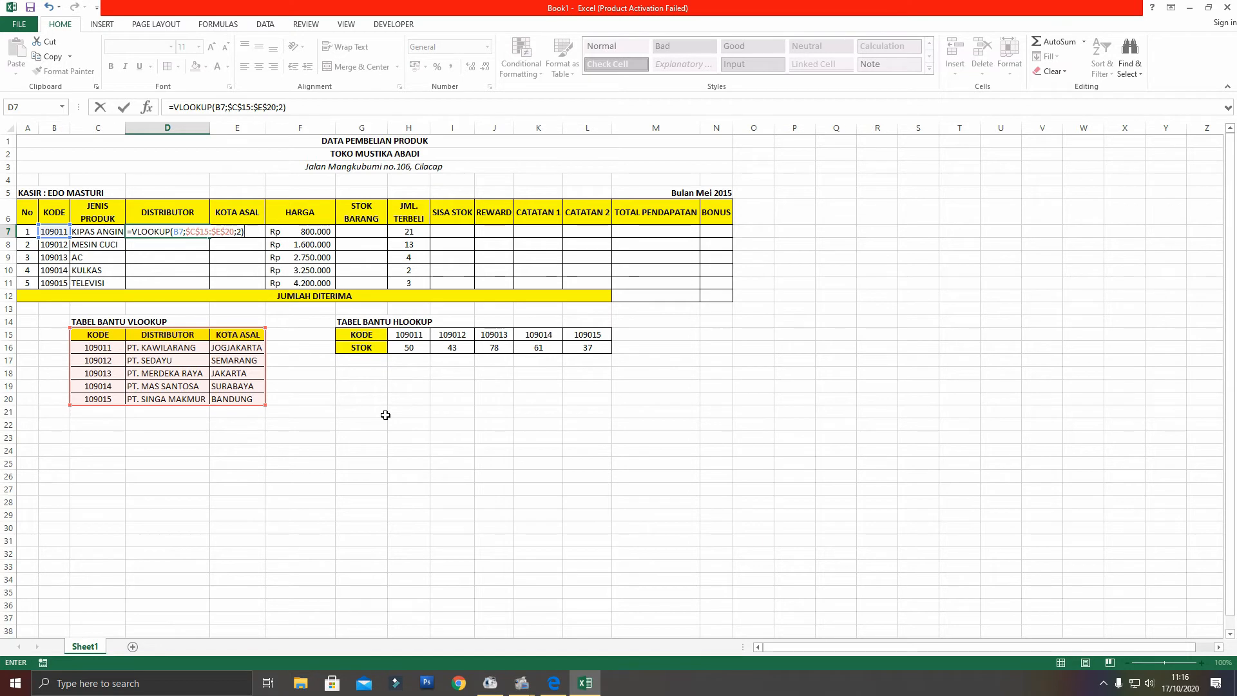
pyautogui.press('Return')
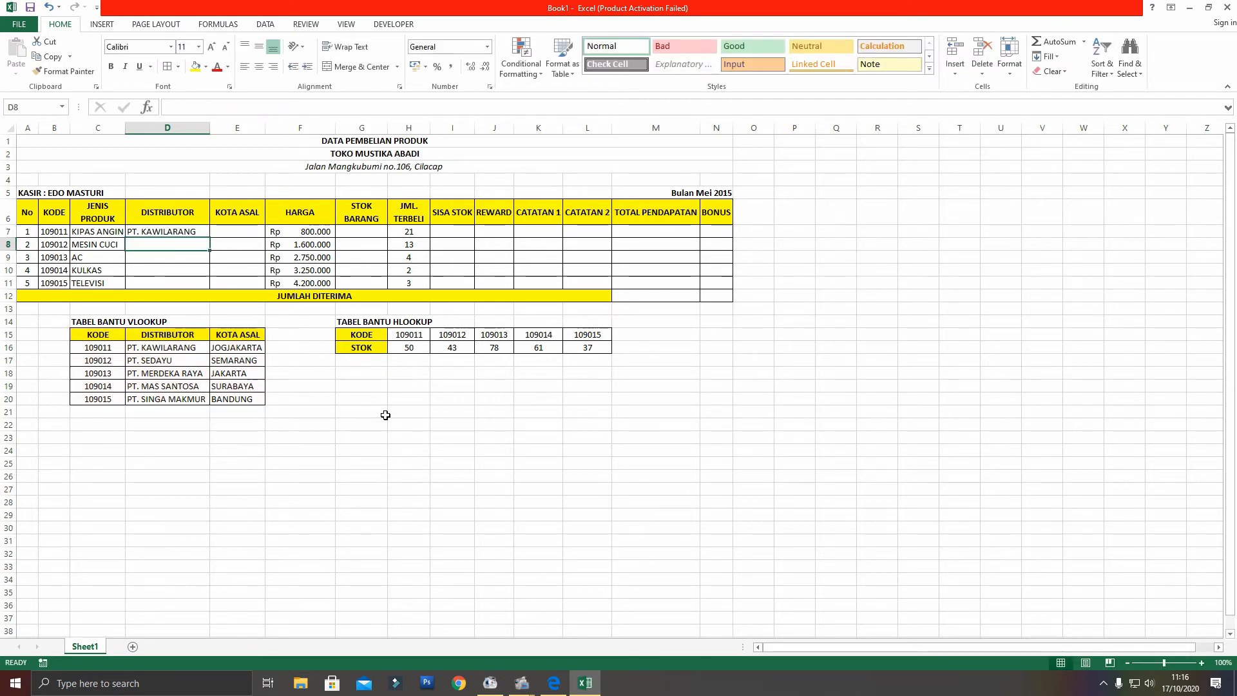
# Copy the DISTRIBUTOR formula from D7 down to D11, and look up KOTA ASAL in E7:E11 from the VLOOKUP helper table
pyautogui.click(180, 230)
pyautogui.moveTo(209, 253); pyautogui.dragTo(210, 287)
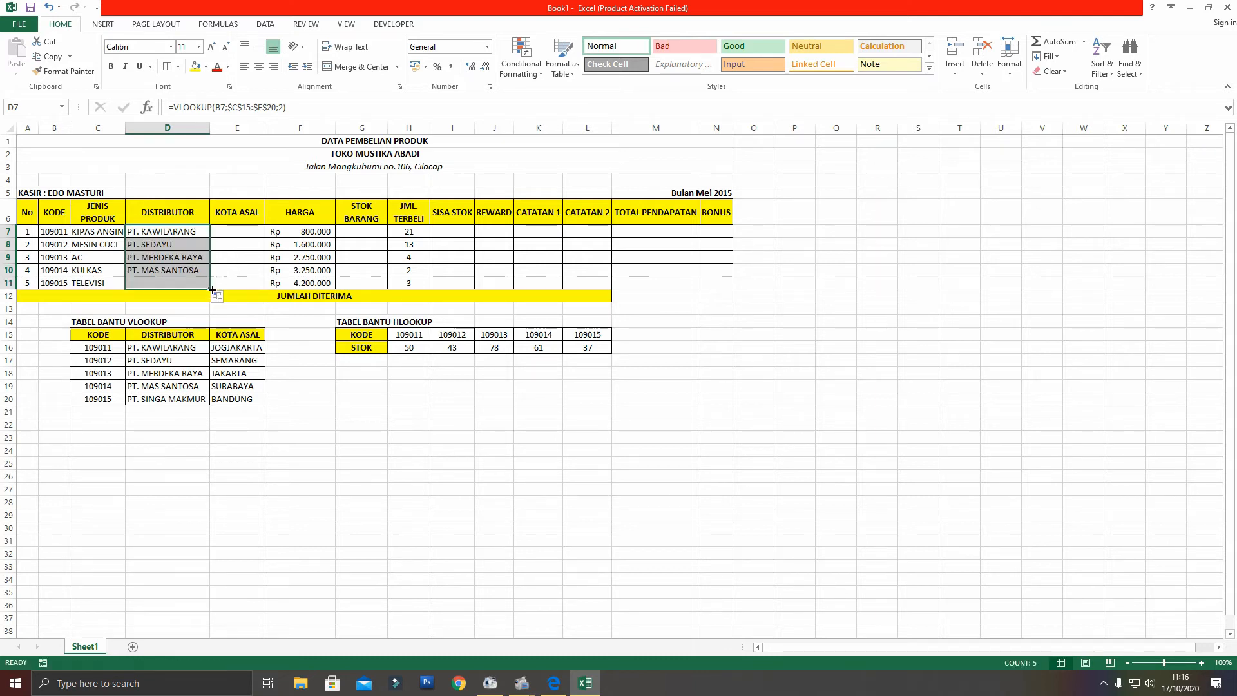
pyautogui.click(762, 424)
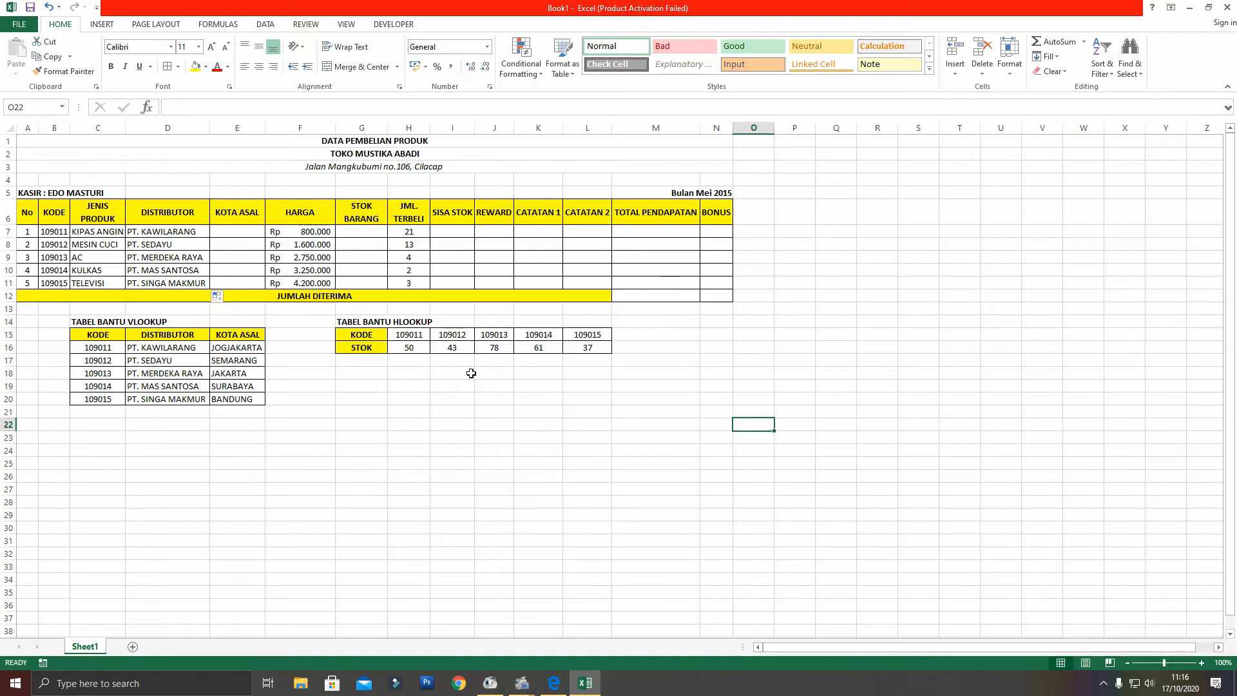
pyautogui.click(235, 234)
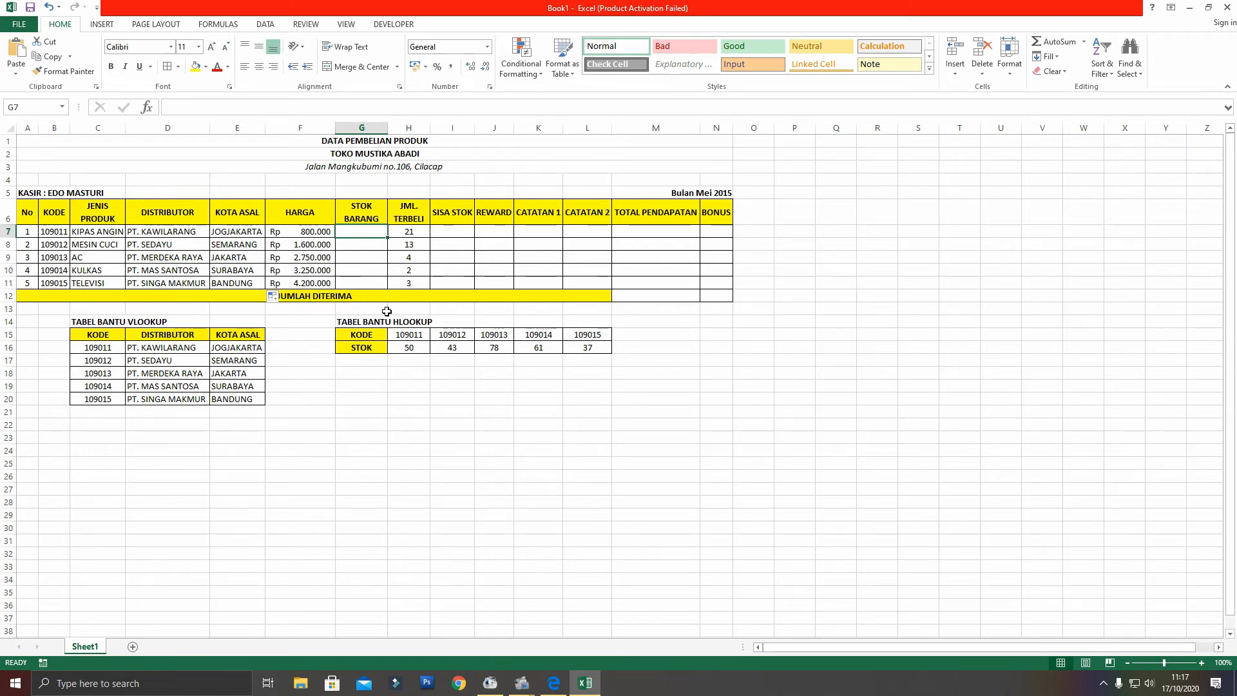
# Enter =HLOOKUP(B7;$G$15:$L$16;2) in the STOK BARANG cell G7, with the helper table range locked as absolute
pyautogui.write('=HLOOKUP')
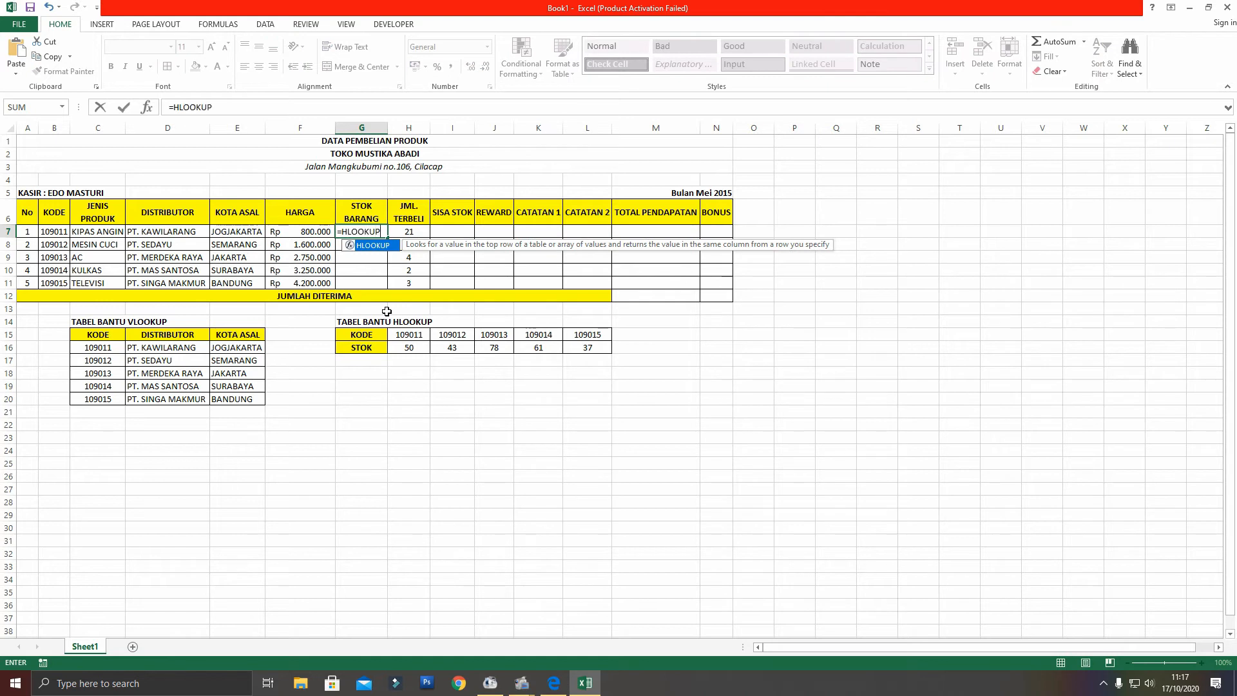
pyautogui.write('(')
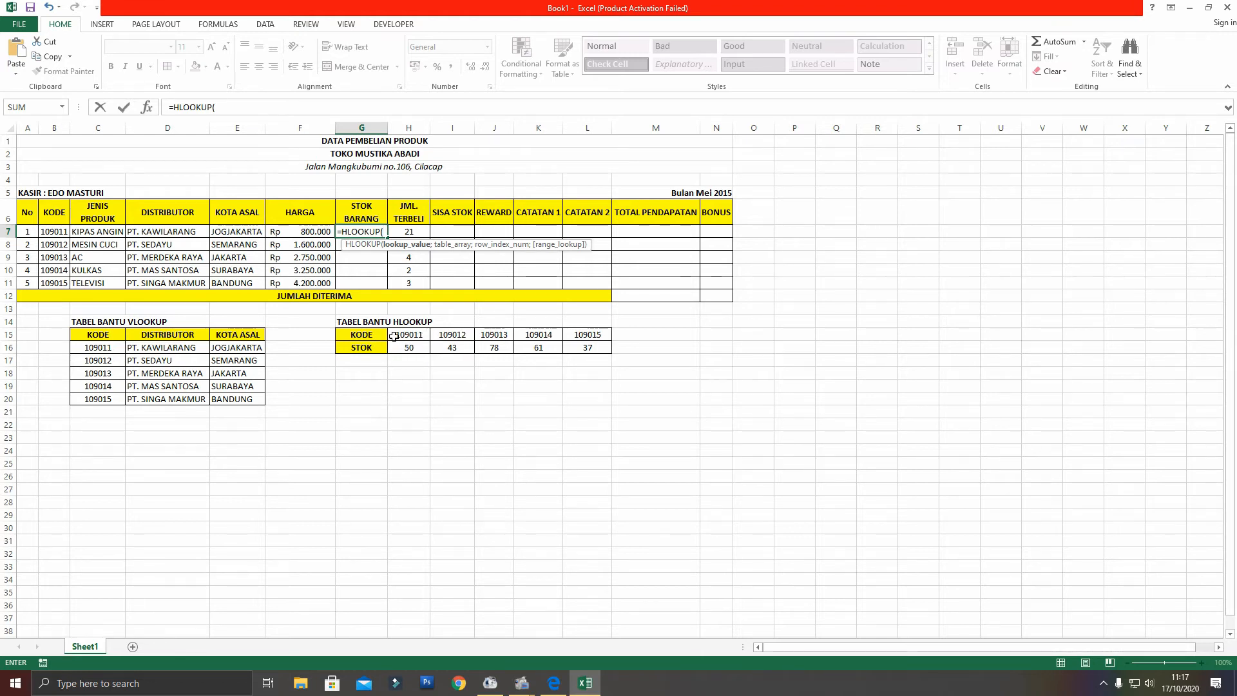
pyautogui.click(56, 234)
pyautogui.write(';')
pyautogui.moveTo(376, 341); pyautogui.dragTo(588, 348)
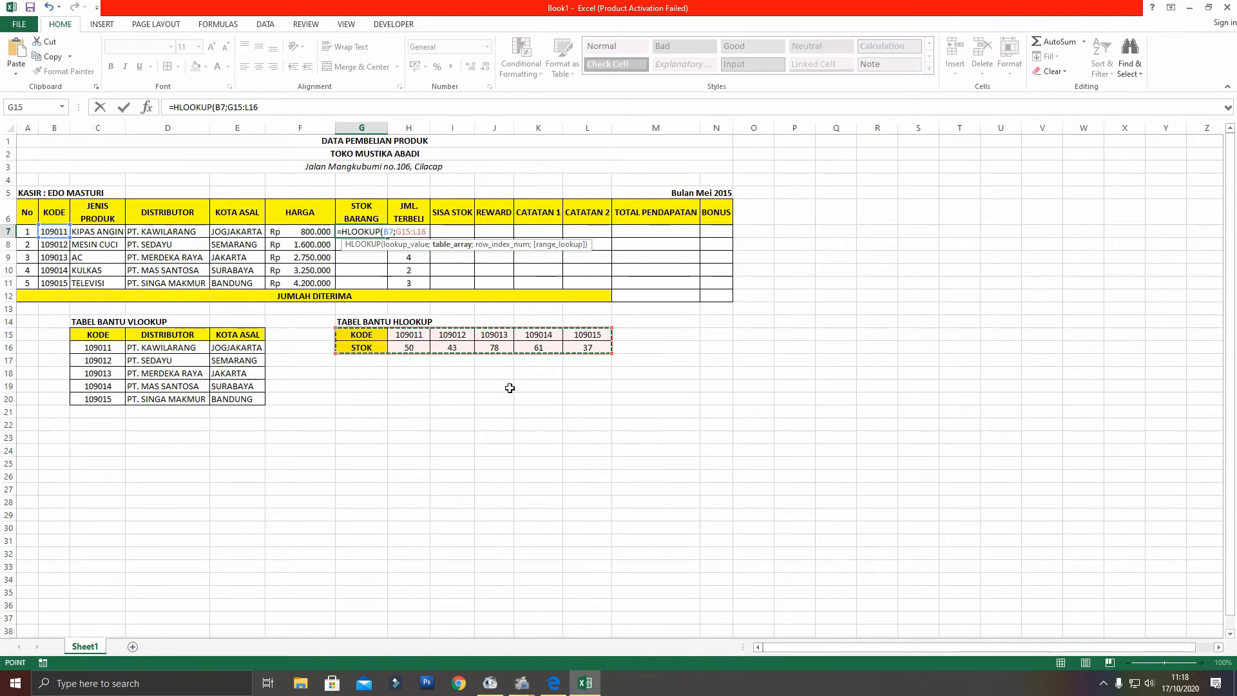
pyautogui.press('F4')
pyautogui.write(';')
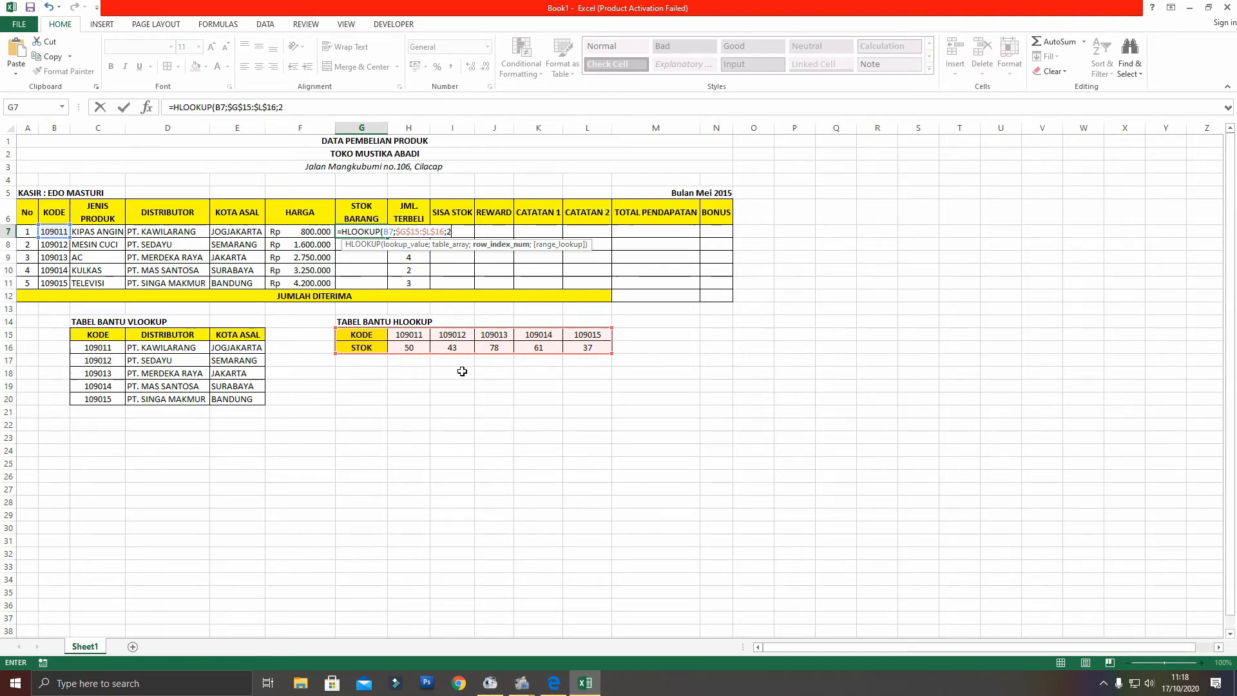
pyautogui.write('2')
pyautogui.write(')')
pyautogui.press('Return')
# Fill the STOK BARANG formula from G7 down to G11 and centre the values horizontally
pyautogui.click(382, 237)
pyautogui.moveTo(386, 238); pyautogui.dragTo(384, 288)
pyautogui.click(259, 66)
# Check the SISA STOK rule in the reference Lat.Excel2.pdf and enter =G7-H7 in the SISA STOK cell I7 of the workbook
pyautogui.click(452, 231)
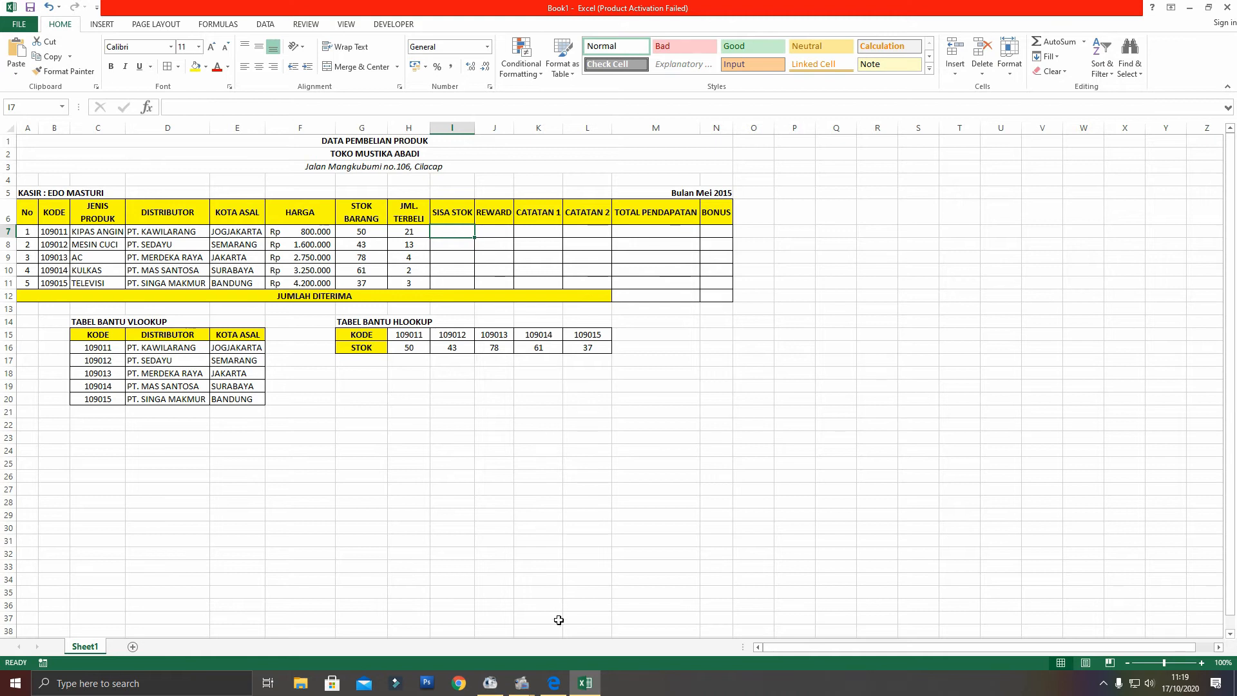
pyautogui.moveTo(554, 683)
pyautogui.click(577, 585)
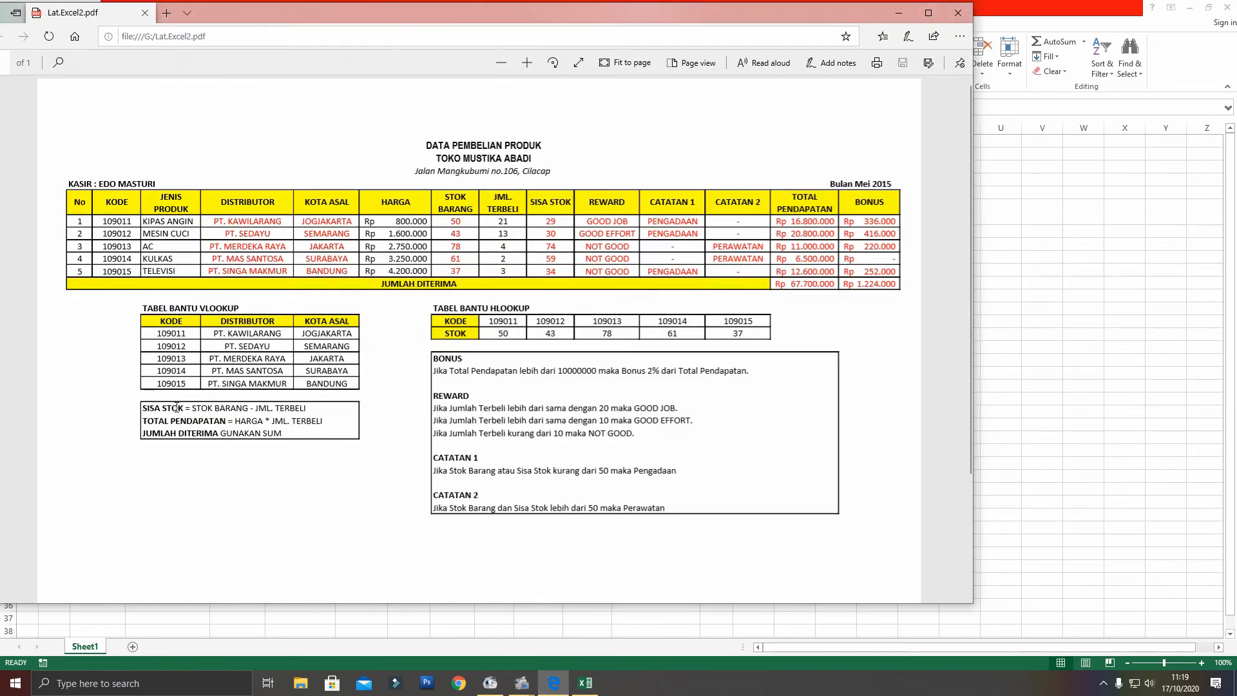
pyautogui.moveTo(192, 408); pyautogui.dragTo(306, 409)
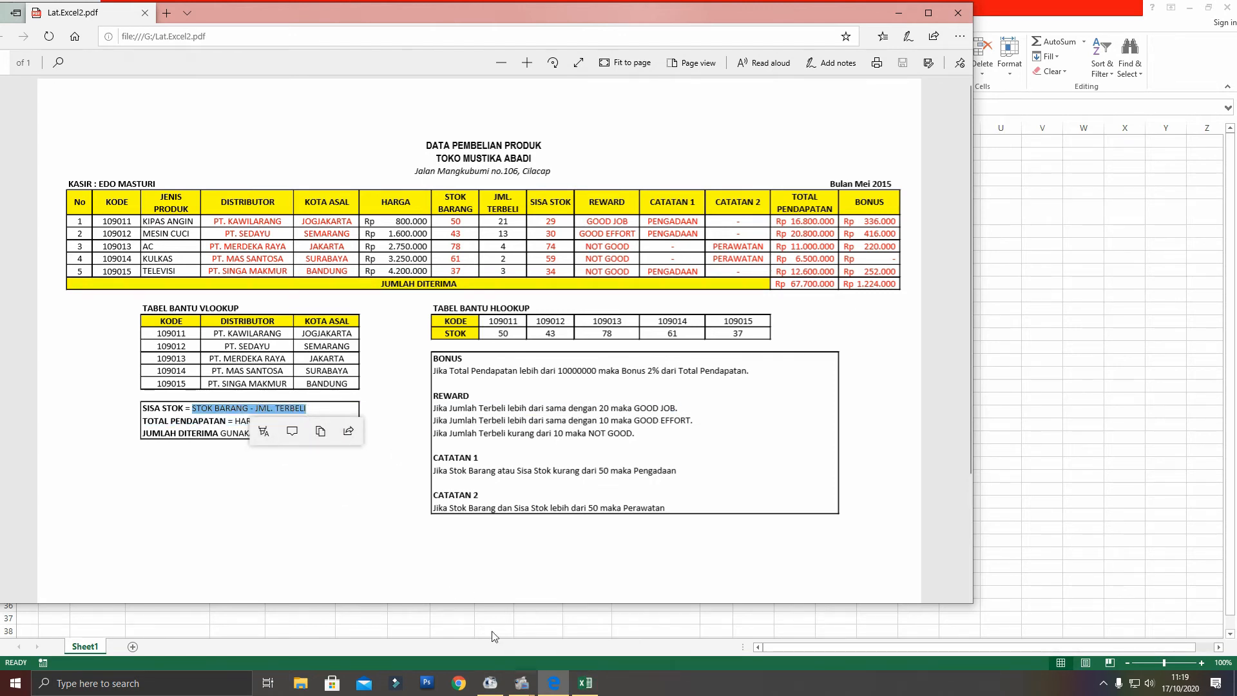
pyautogui.click(585, 683)
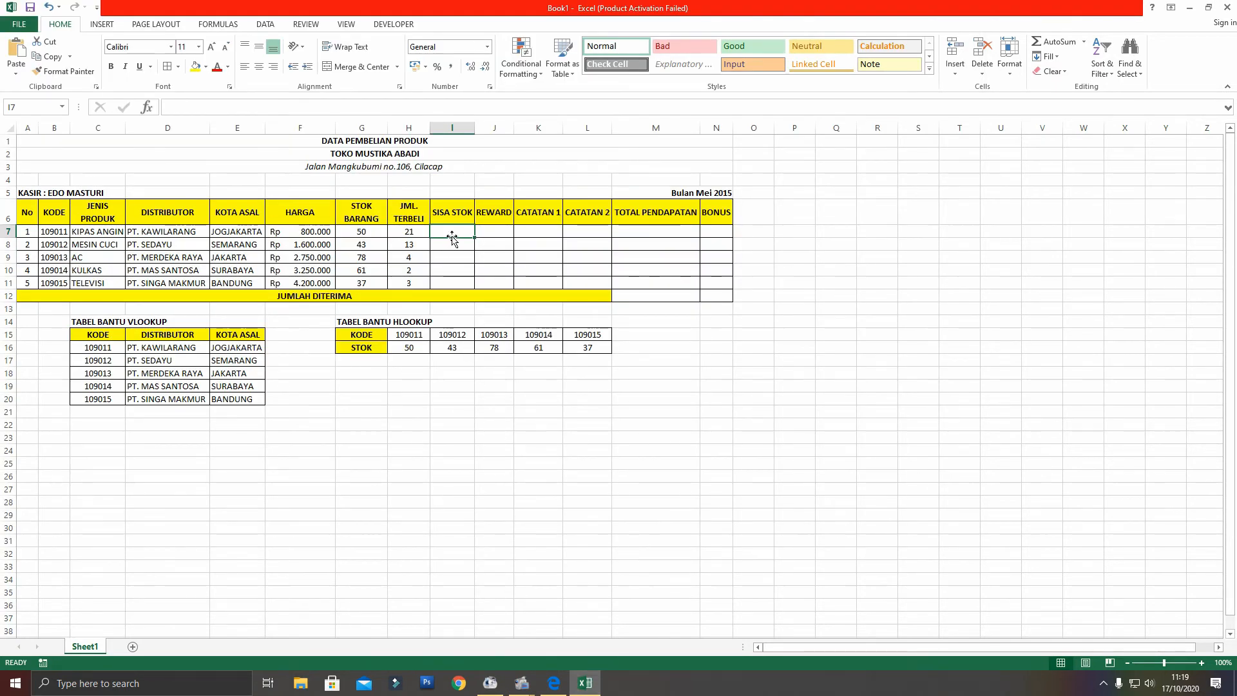
pyautogui.write('=')
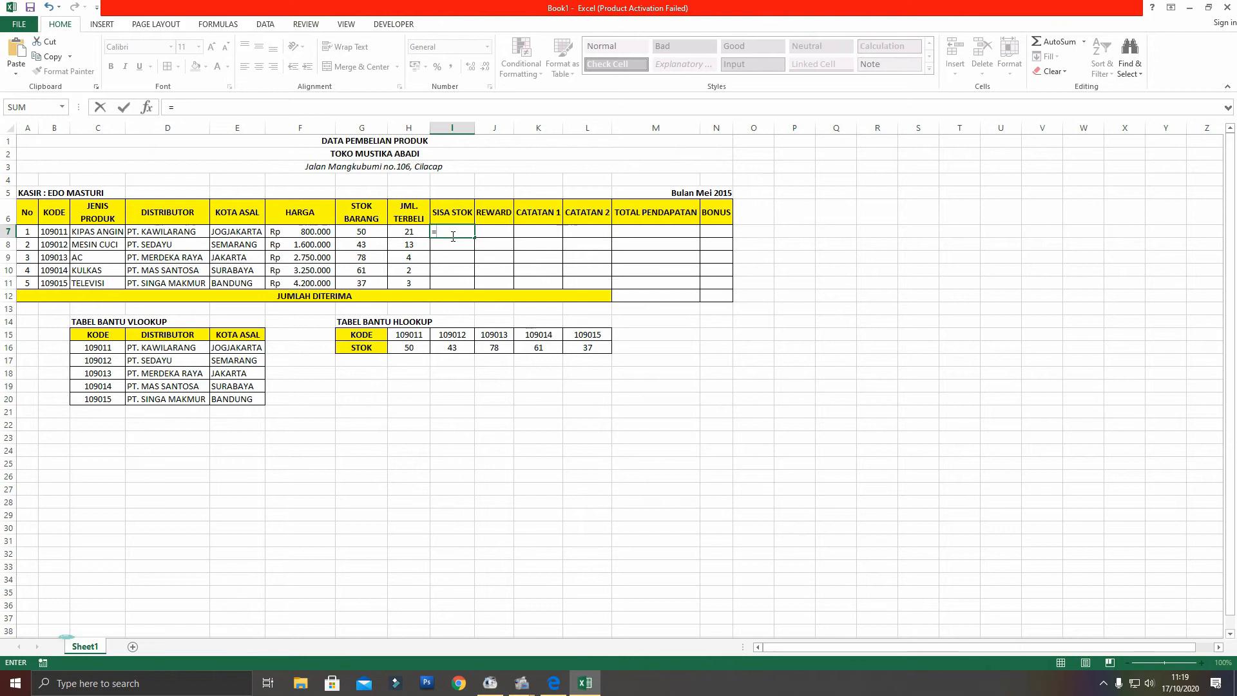
pyautogui.hotkey('alt', 'Tab')
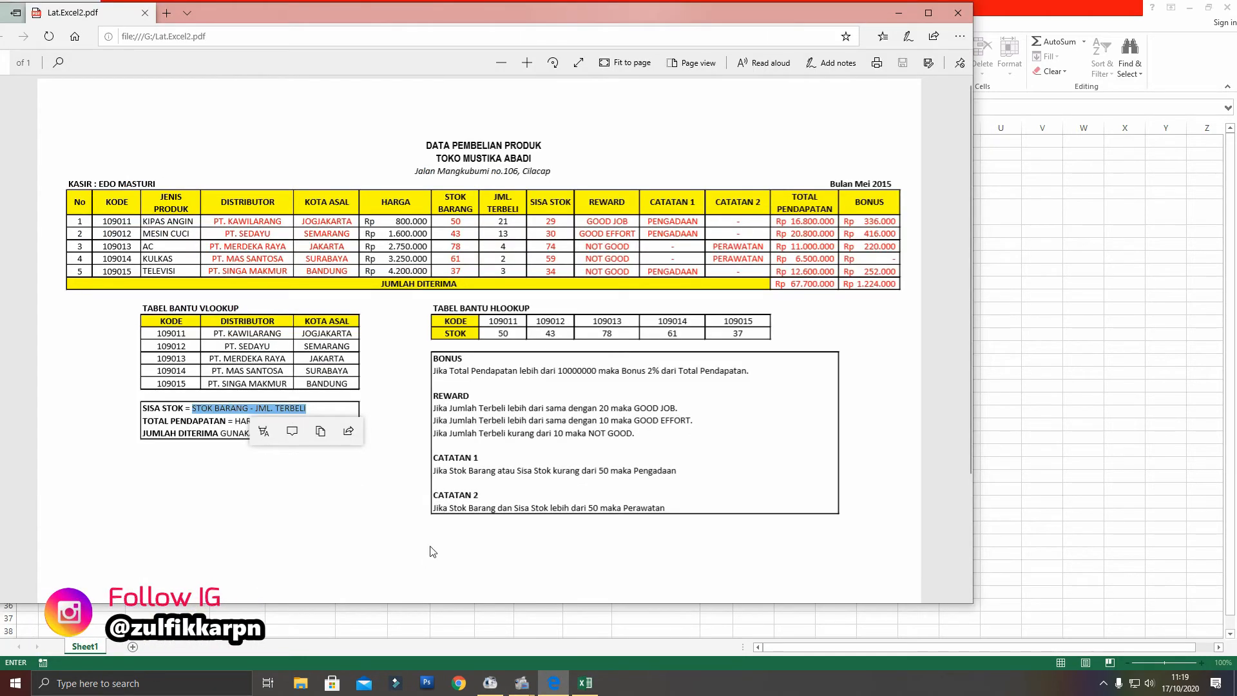
pyautogui.click(585, 683)
pyautogui.click(371, 233)
pyautogui.write('-')
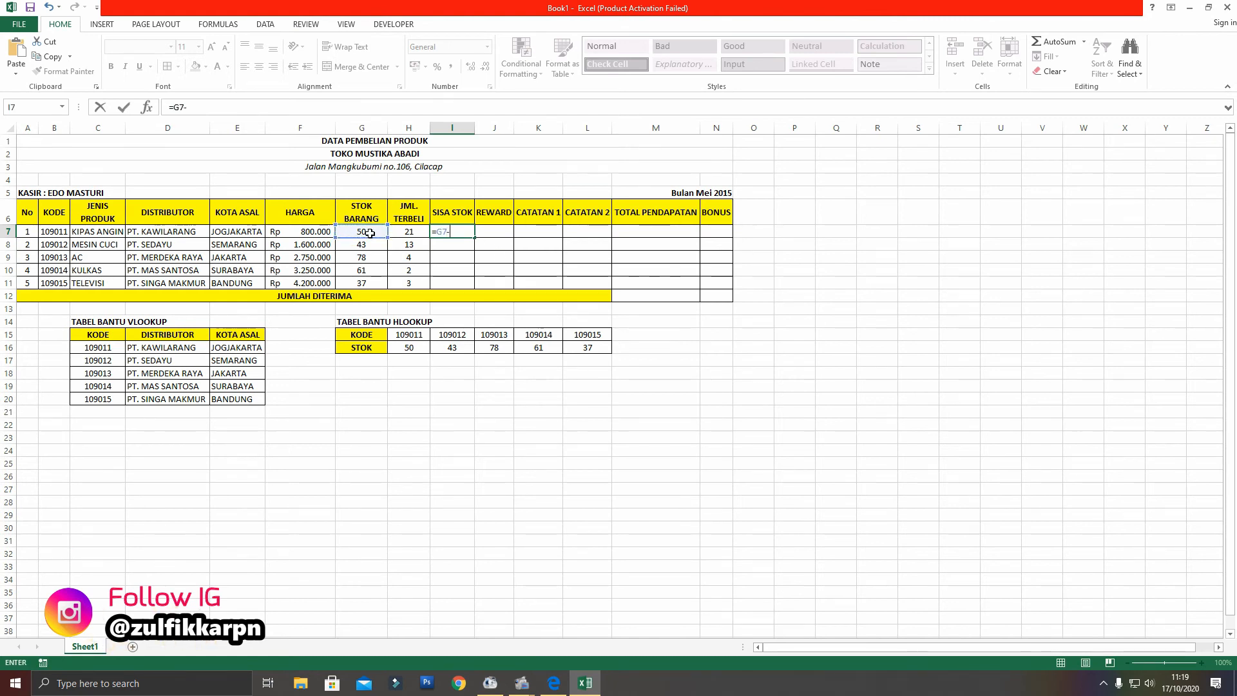
pyautogui.click(413, 232)
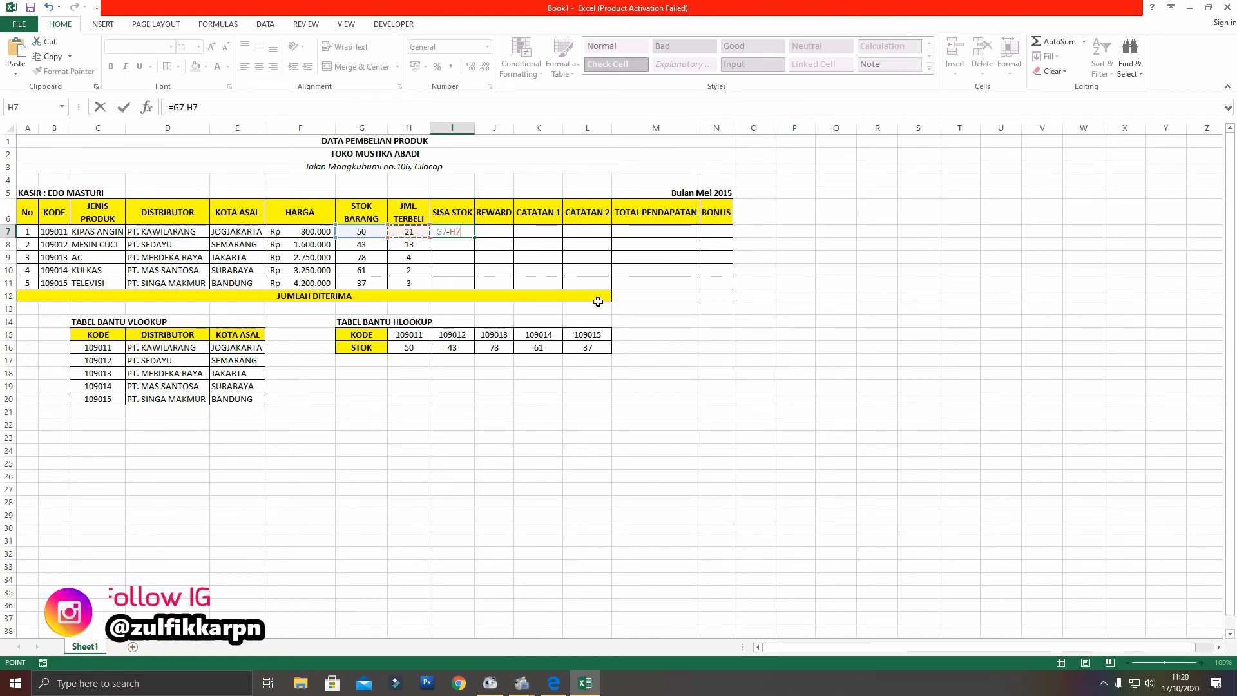
pyautogui.press('Return')
# Fill the SISA STOK formula from I7 down to I11 and centre the values horizontally and vertically
pyautogui.click(463, 232)
pyautogui.moveTo(474, 237); pyautogui.dragTo(474, 287)
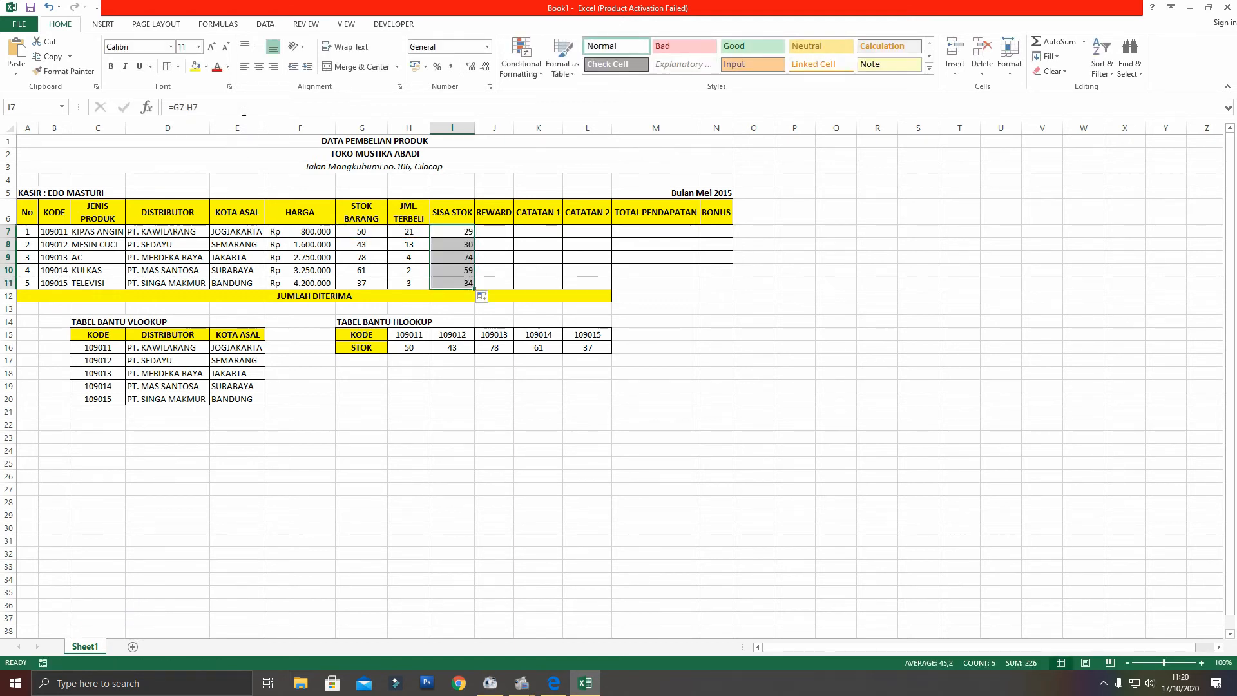
pyautogui.click(258, 67)
pyautogui.click(259, 47)
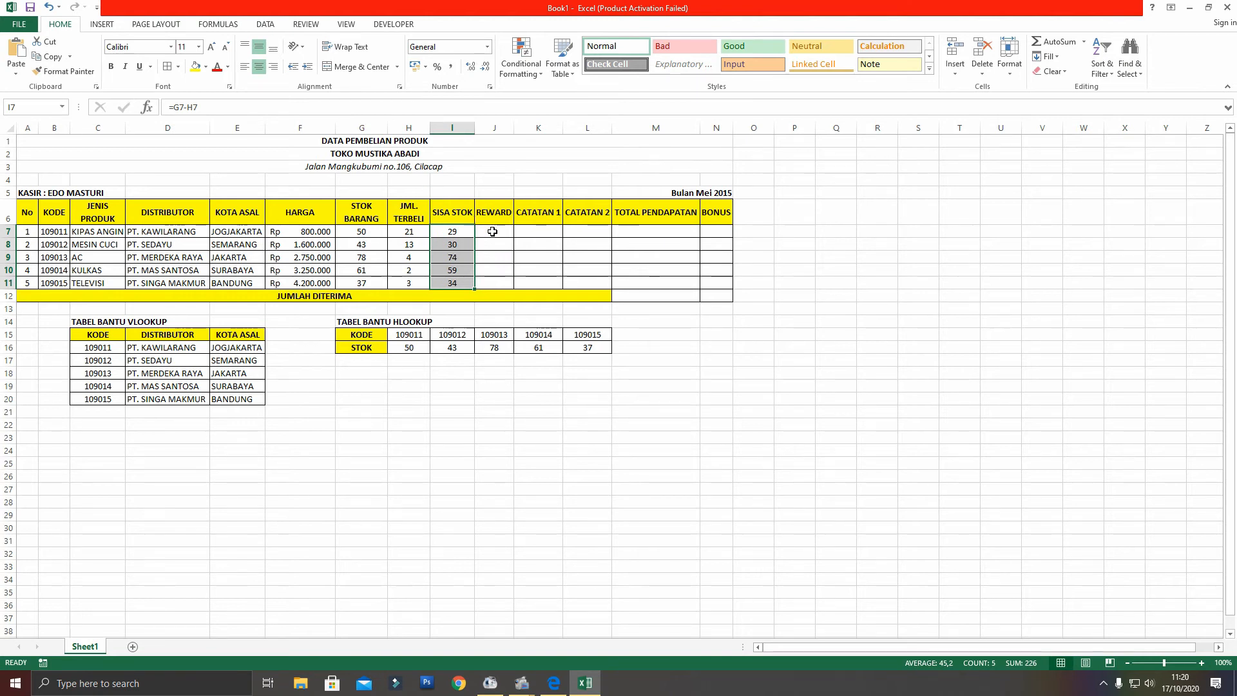
# Check the three REWARD rules for Jumlah Terbeli in the reference Lat.Excel2.pdf
pyautogui.click(493, 231)
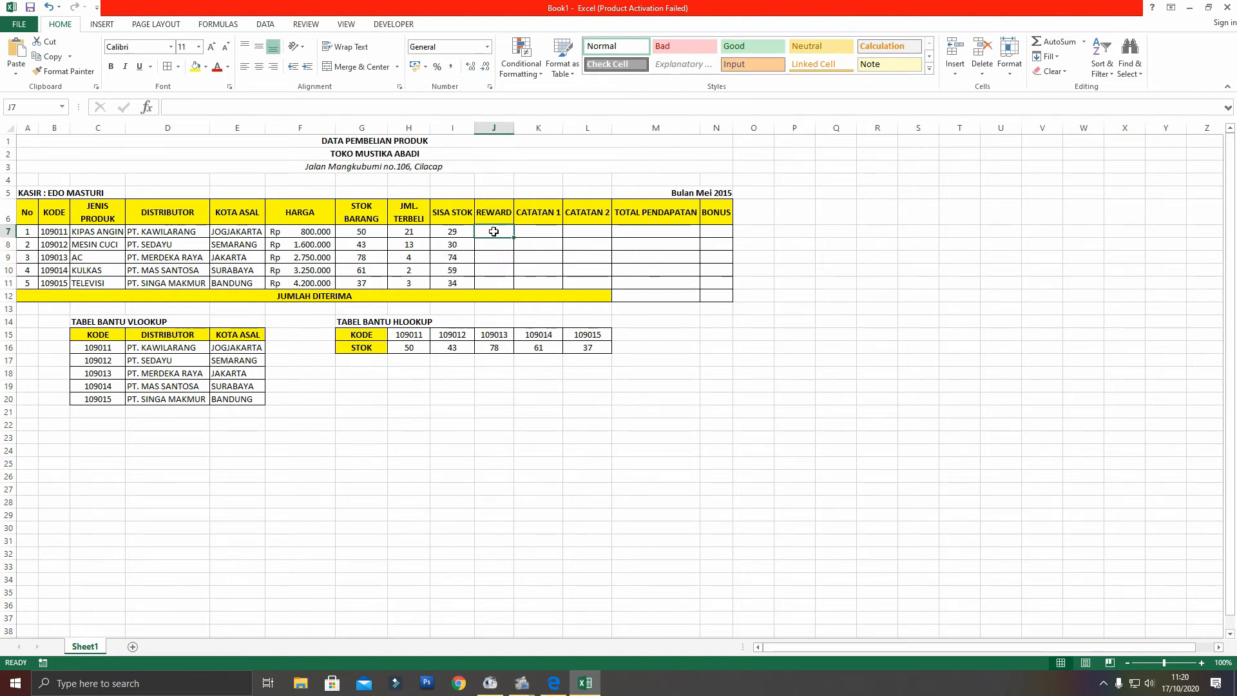
pyautogui.click(554, 682)
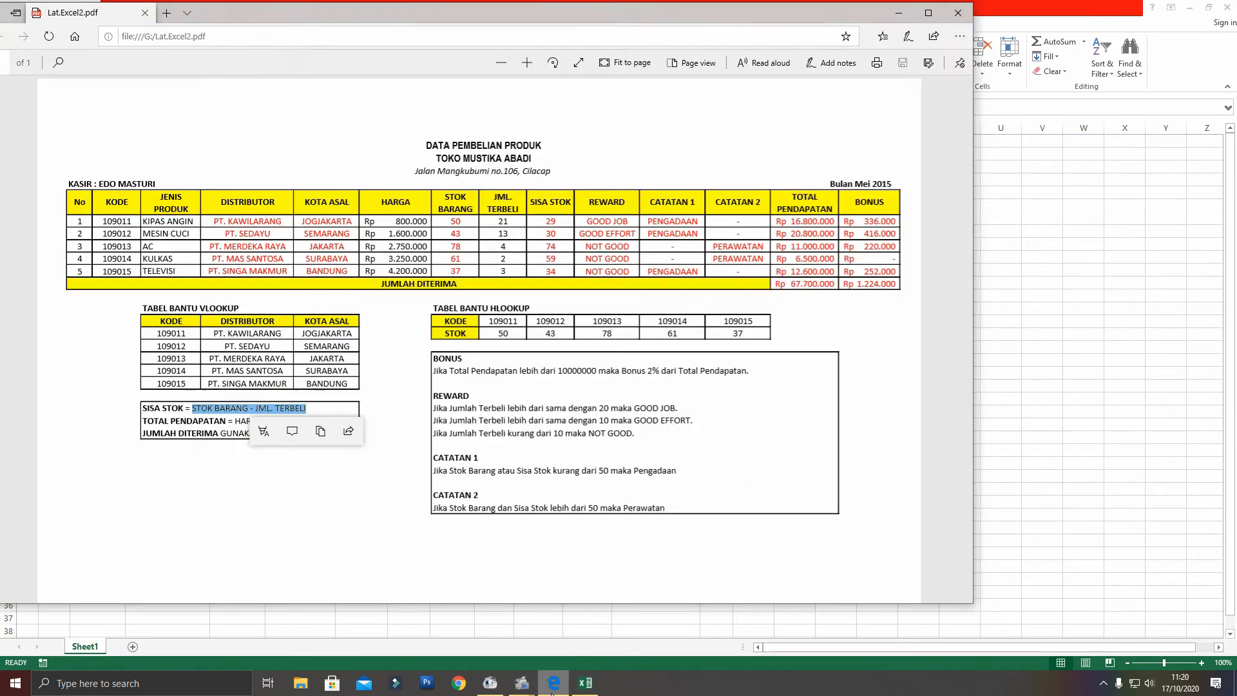
pyautogui.click(368, 484)
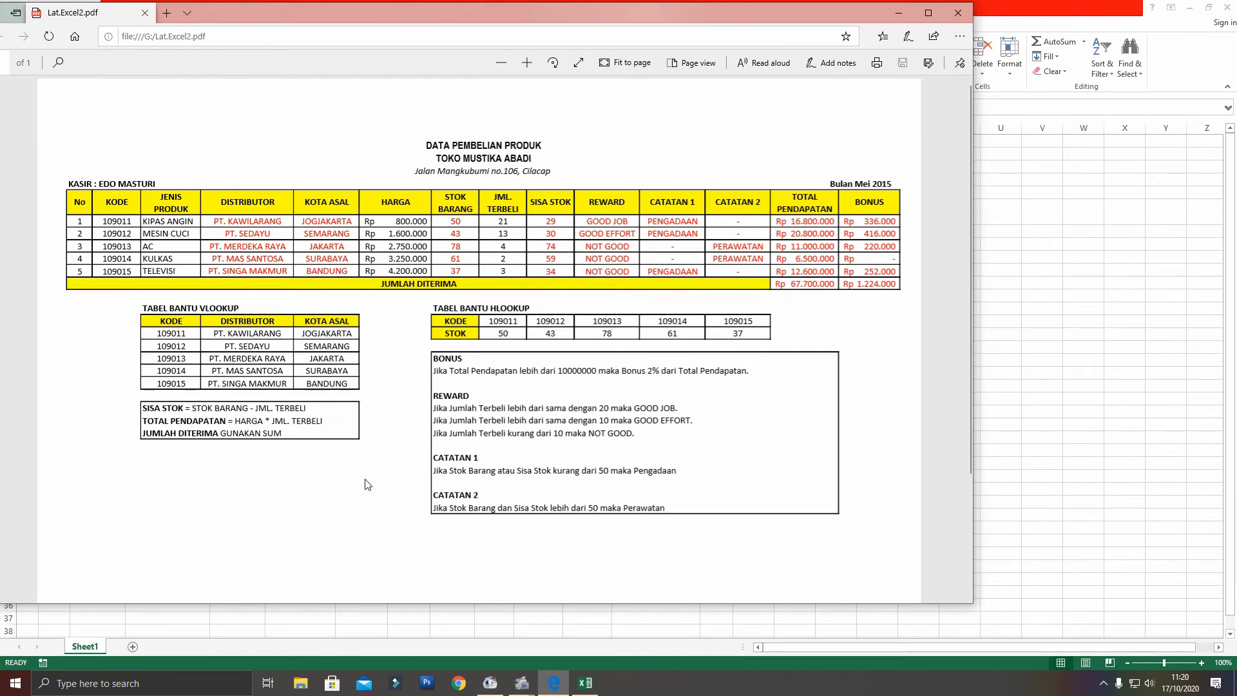
pyautogui.moveTo(432, 398); pyautogui.dragTo(635, 433)
pyautogui.click(635, 433)
pyautogui.moveTo(435, 411); pyautogui.dragTo(449, 413)
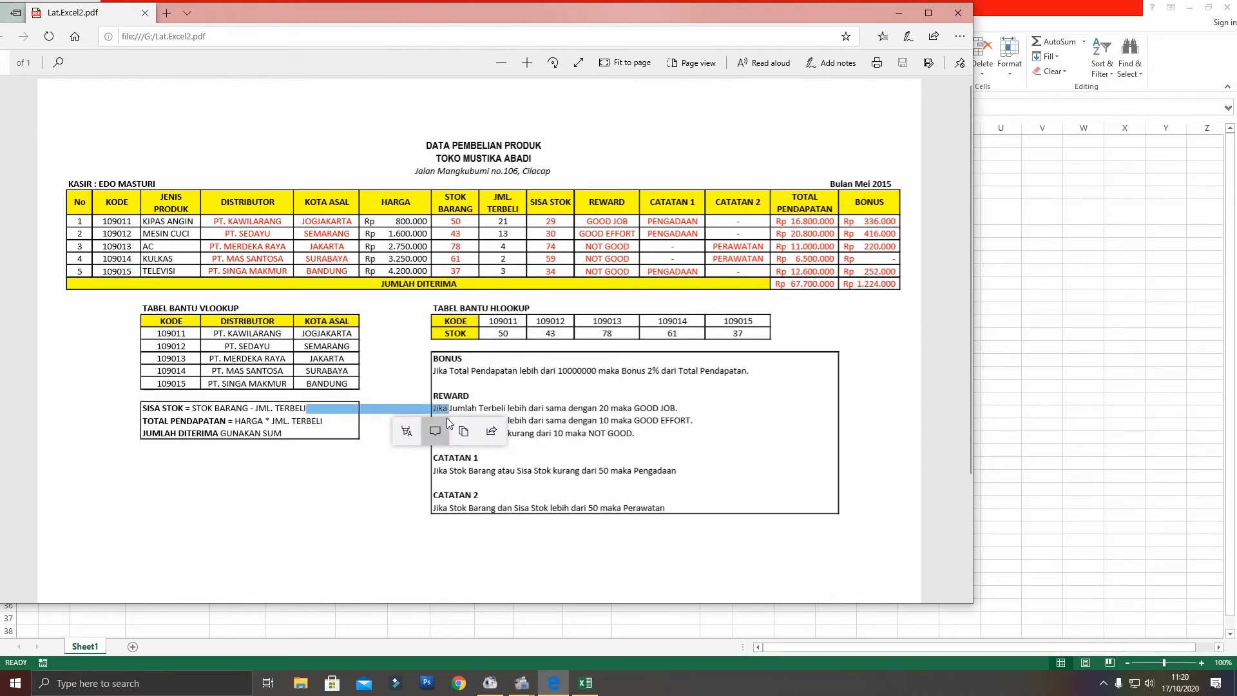
pyautogui.click(444, 420)
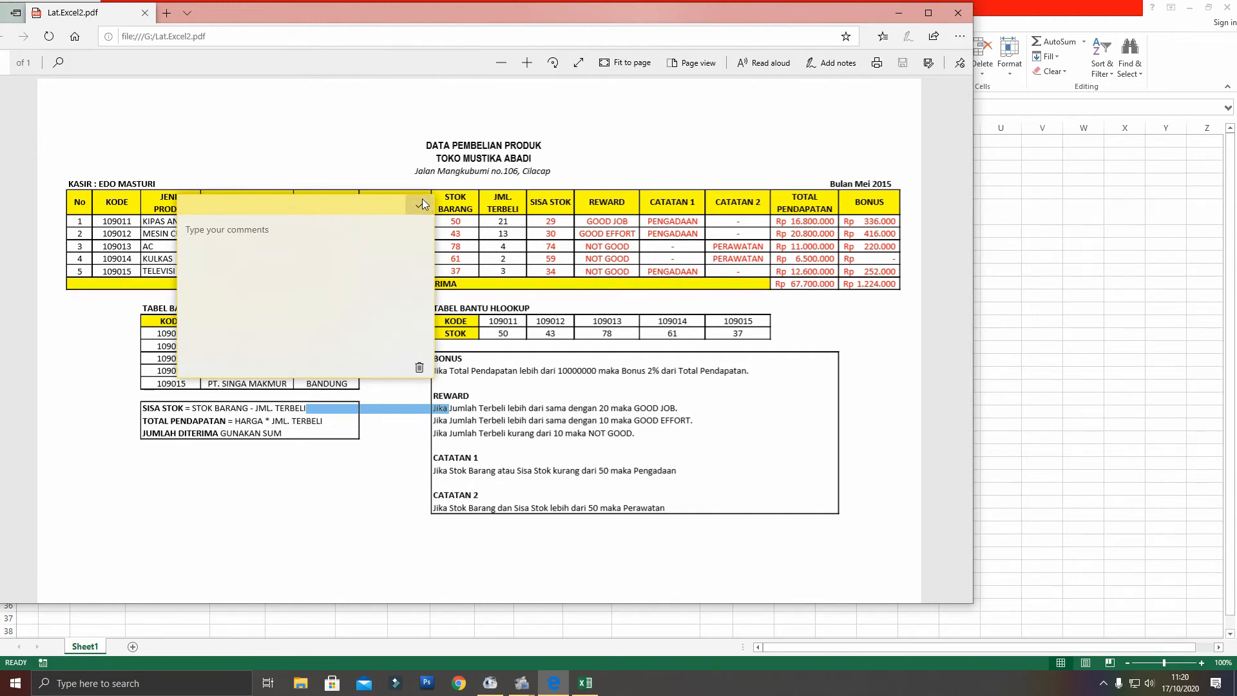
pyautogui.click(420, 204)
pyautogui.click(468, 412)
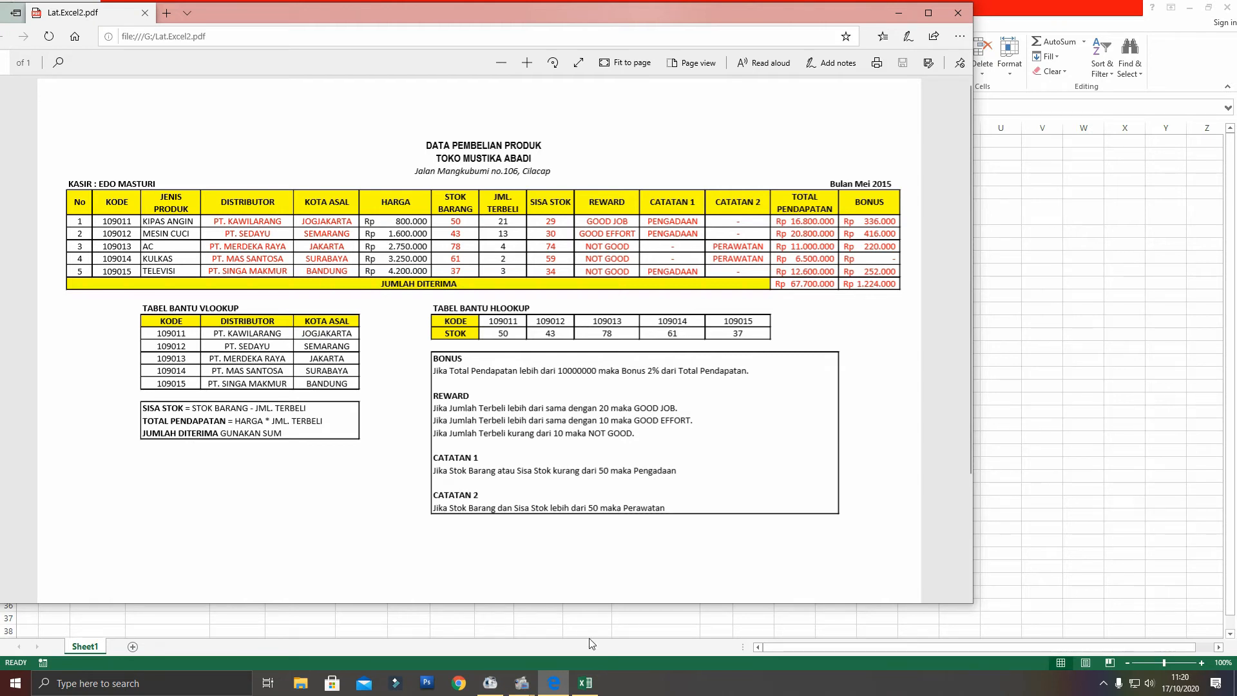
# Arrange the Excel workbook window beside the reference PDF so the rules stay readable, and enlarge the formula bar
pyautogui.click(596, 682)
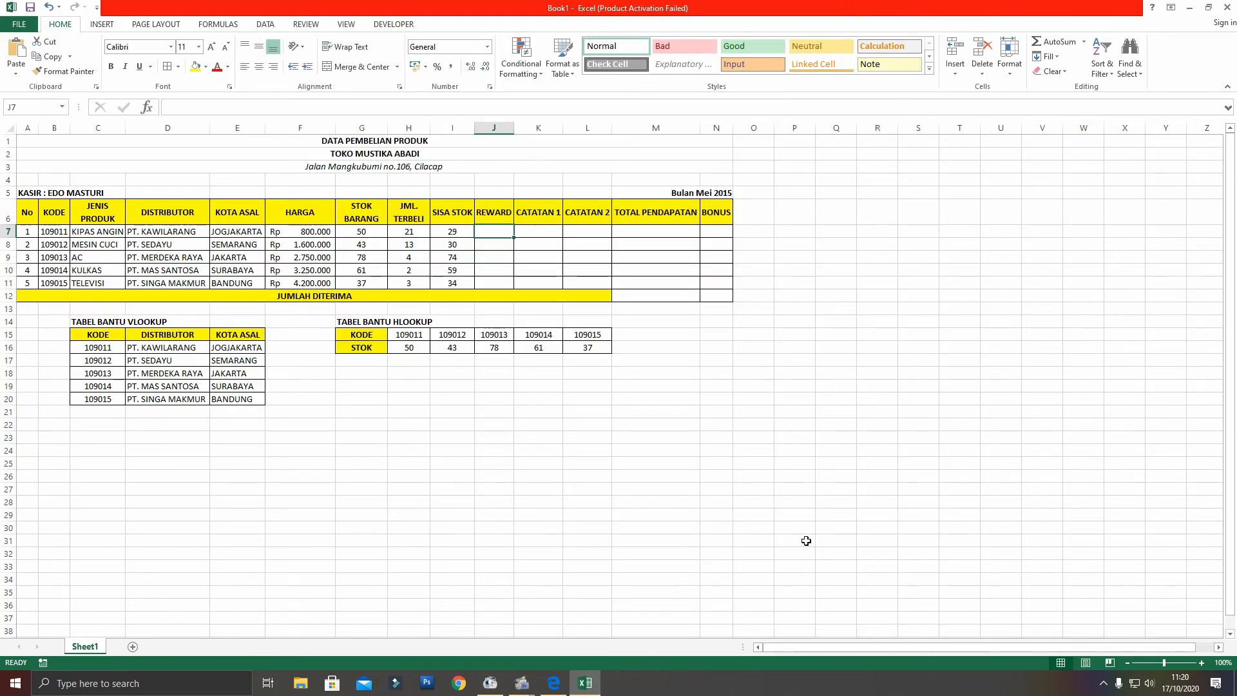
pyautogui.click(1208, 7)
pyautogui.moveTo(541, 355); pyautogui.dragTo(570, 359)
pyautogui.moveTo(749, 26); pyautogui.dragTo(550, 1)
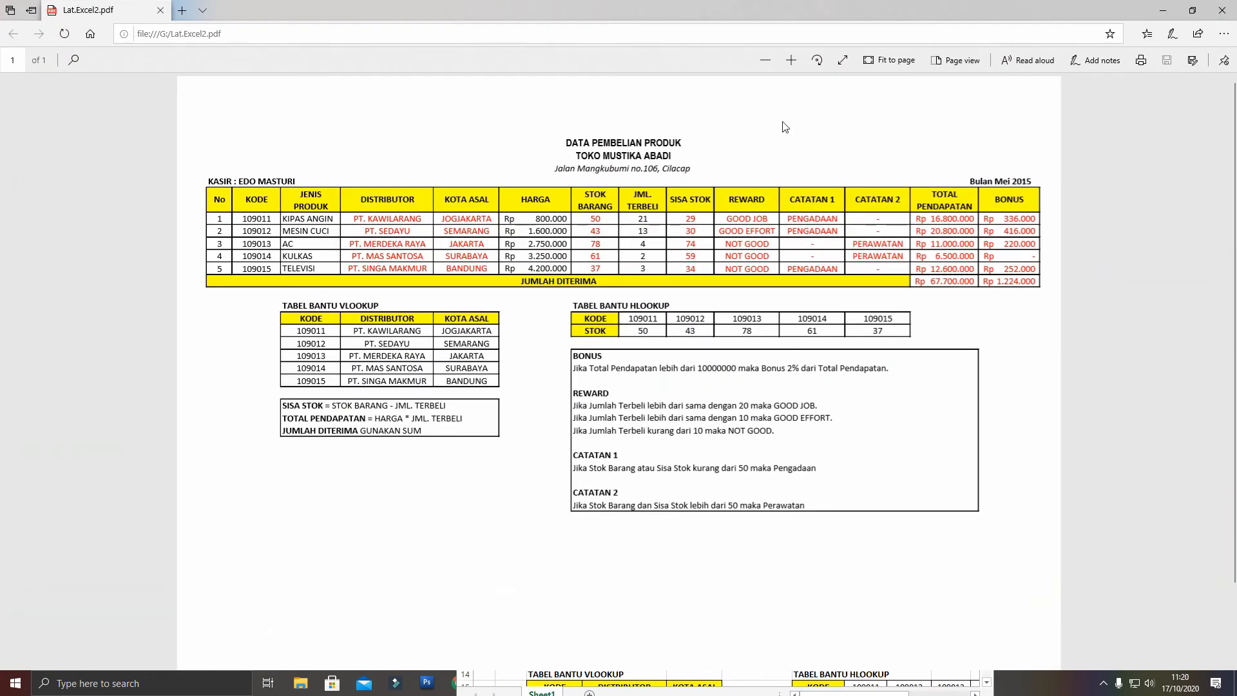
pyautogui.click(1192, 11)
pyautogui.moveTo(570, 18); pyautogui.dragTo(273, 58)
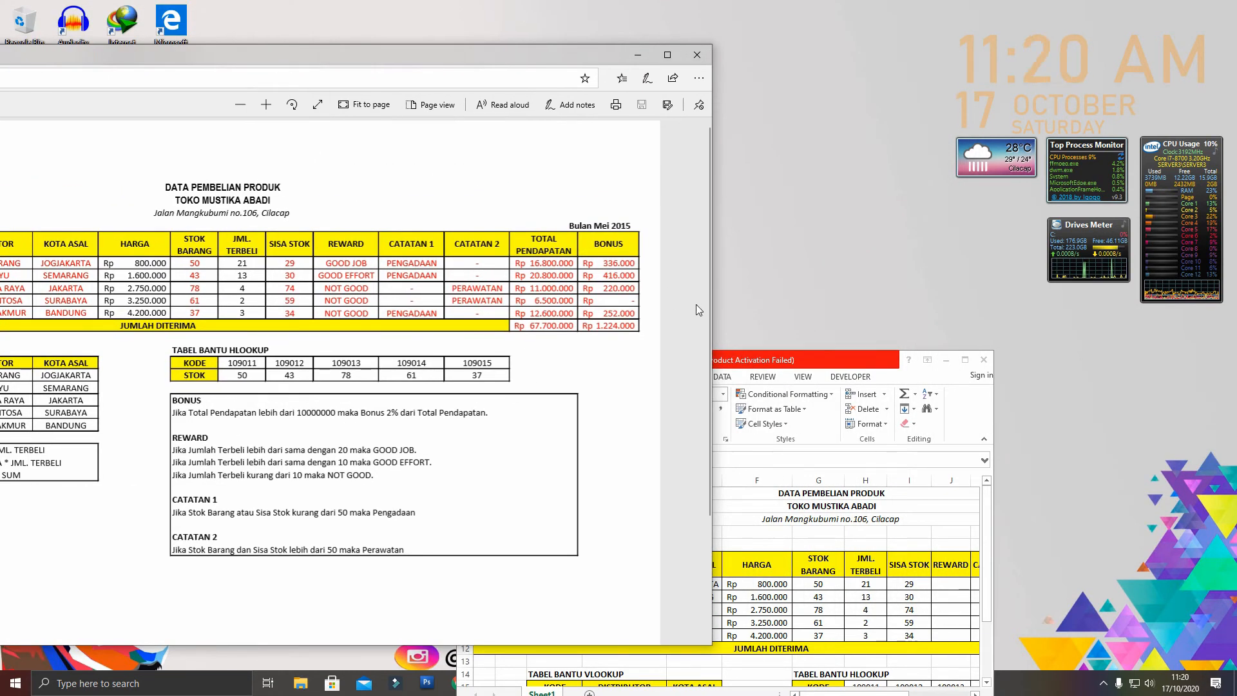
pyautogui.moveTo(730, 353); pyautogui.dragTo(721, 63)
pyautogui.moveTo(974, 419); pyautogui.dragTo(1148, 586)
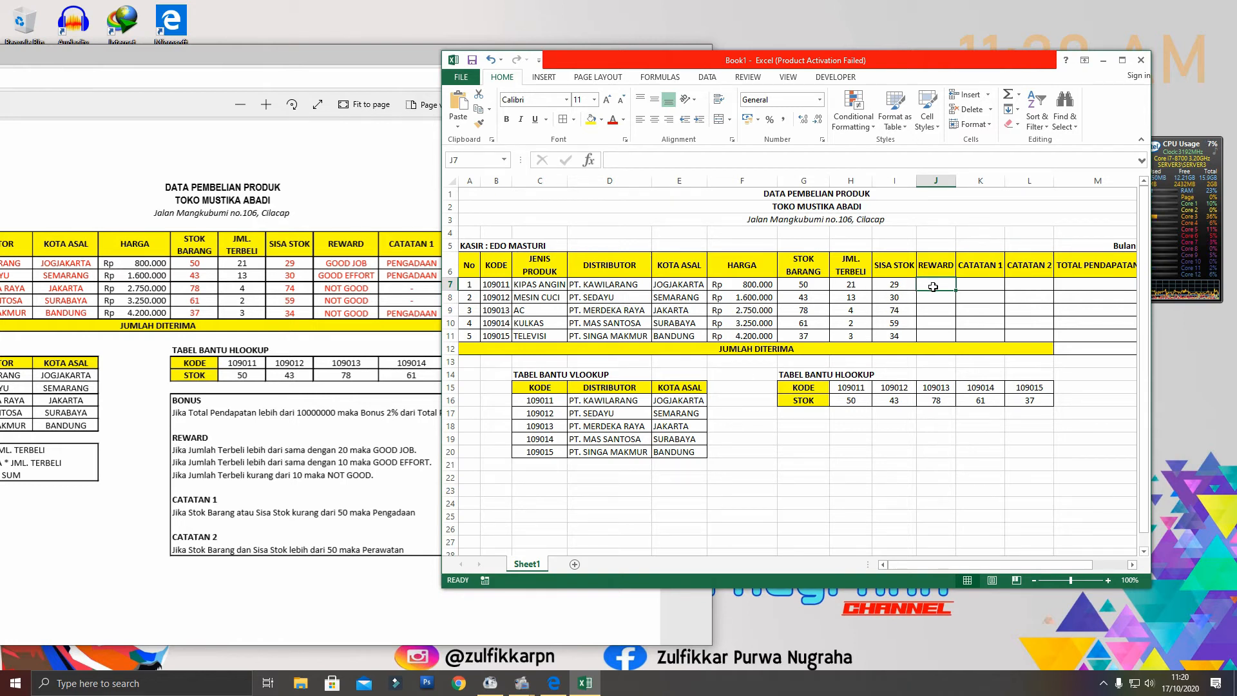
pyautogui.moveTo(813, 169); pyautogui.dragTo(813, 221)
pyautogui.click(783, 196)
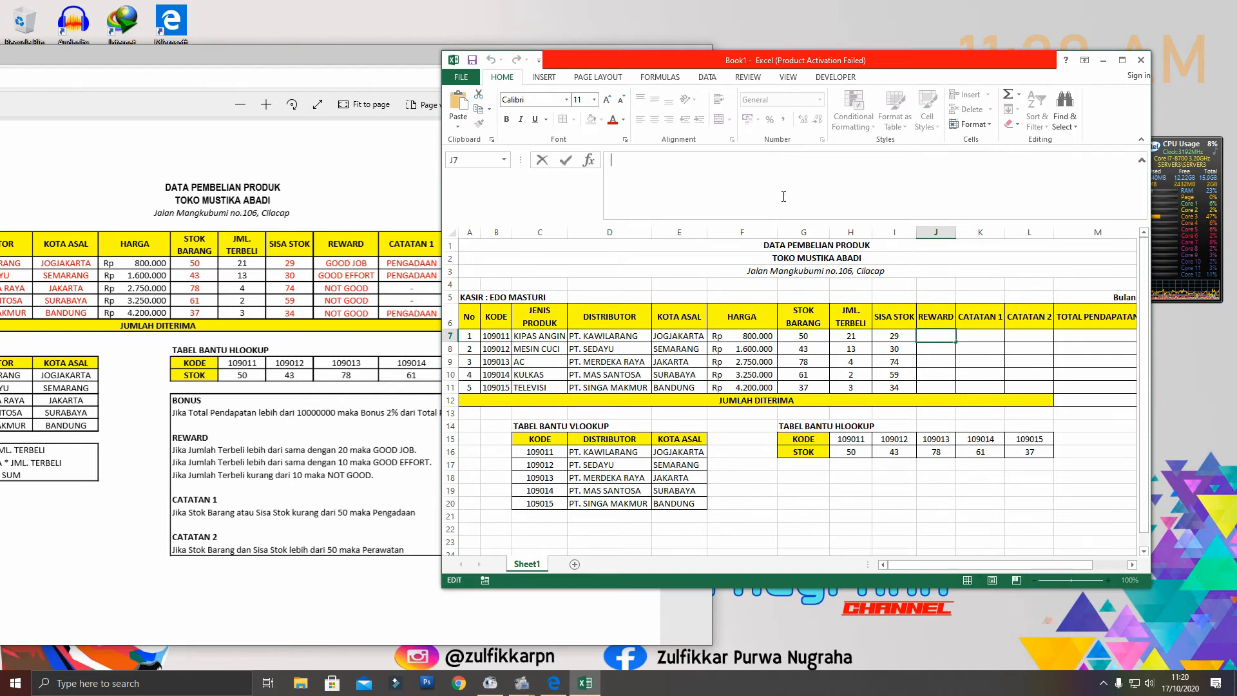
# Begin an IF formula in the REWARD cell J7 that tests whether H7>=20
pyautogui.click(930, 336)
pyautogui.write('=if(')
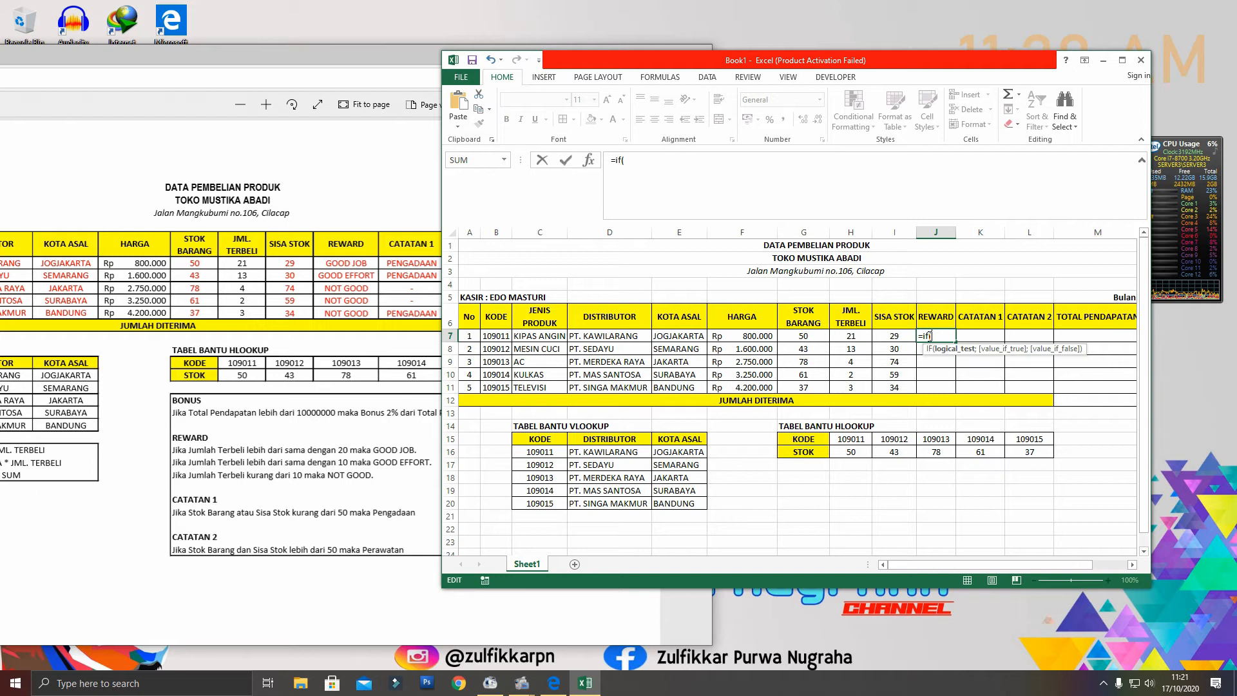
pyautogui.press('BackSpace')
pyautogui.press('BackSpace')
pyautogui.press('BackSpace')
pyautogui.press('BackSpace')
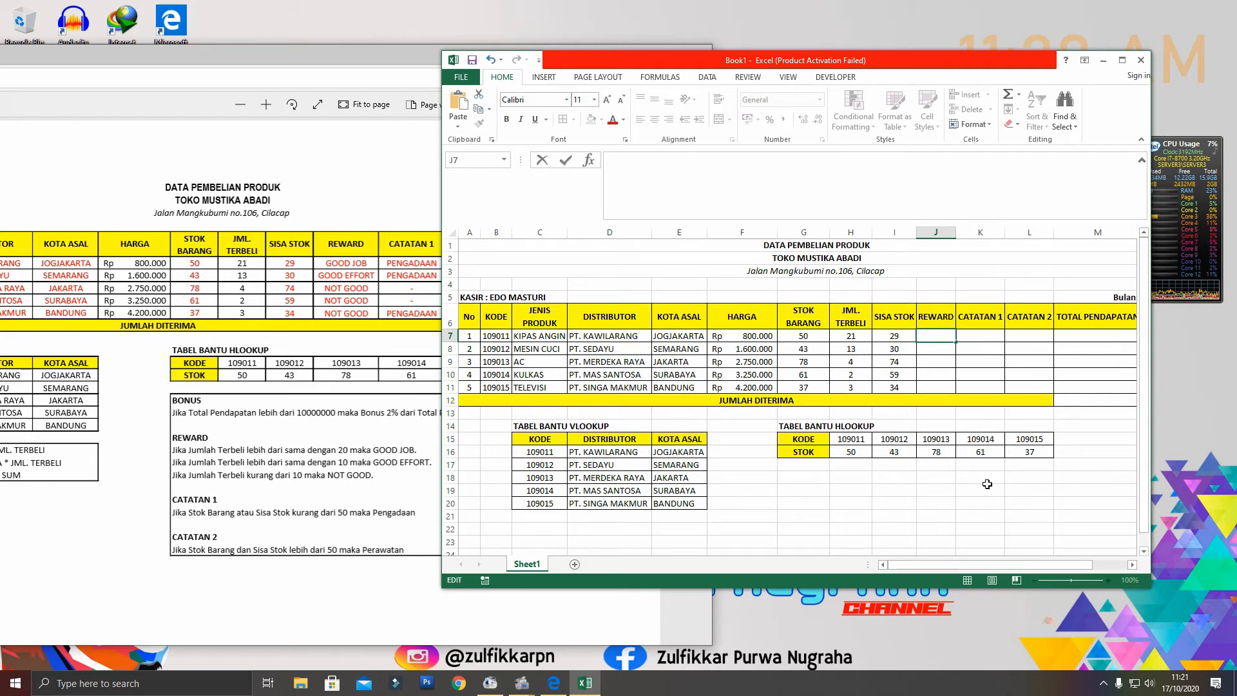
pyautogui.write('=IF(')
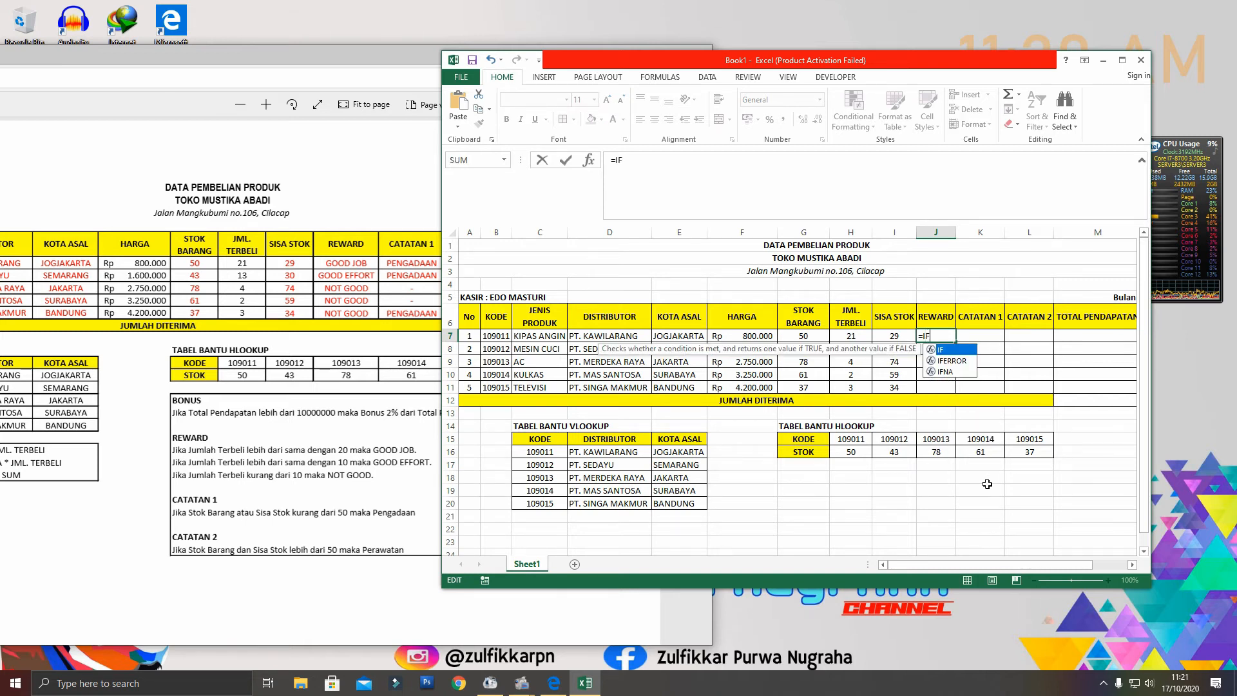
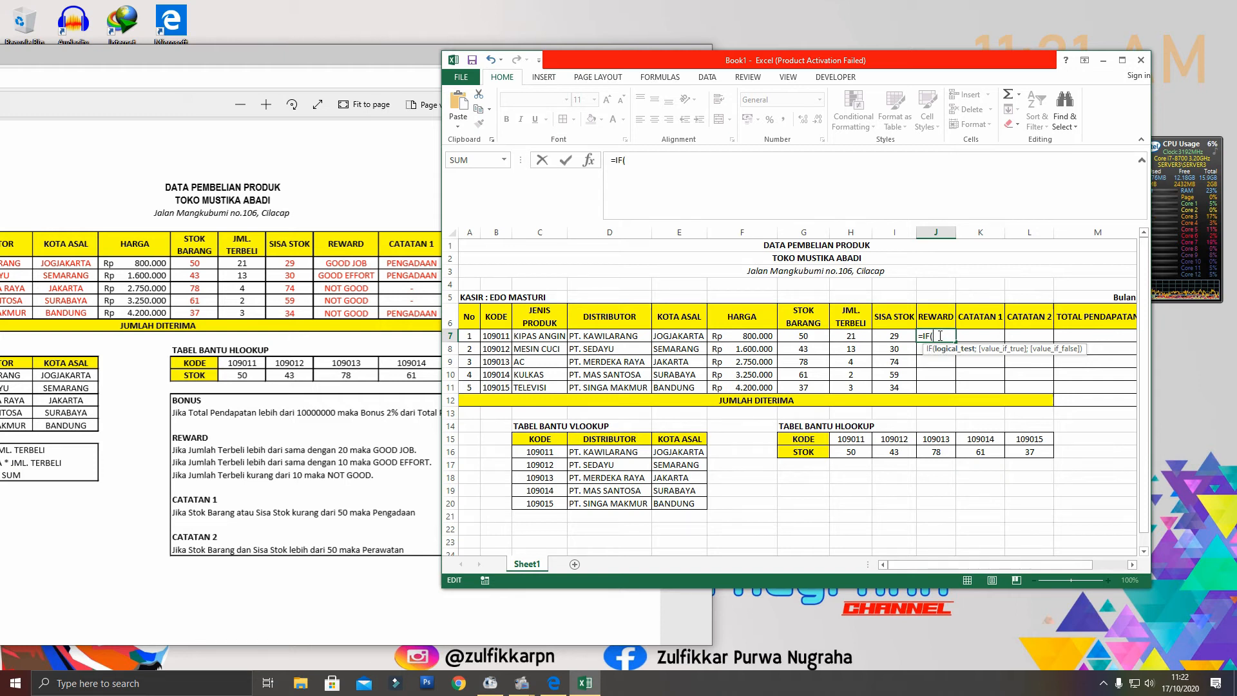
pyautogui.click(853, 336)
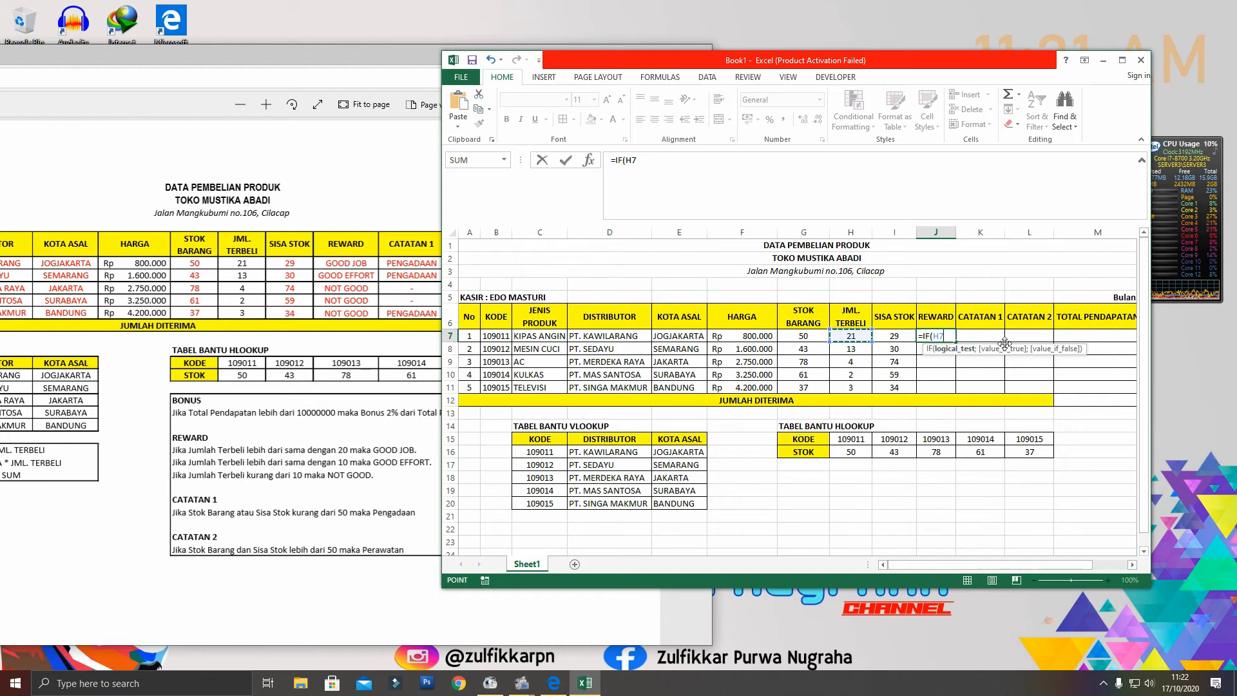
pyautogui.write('>=20')
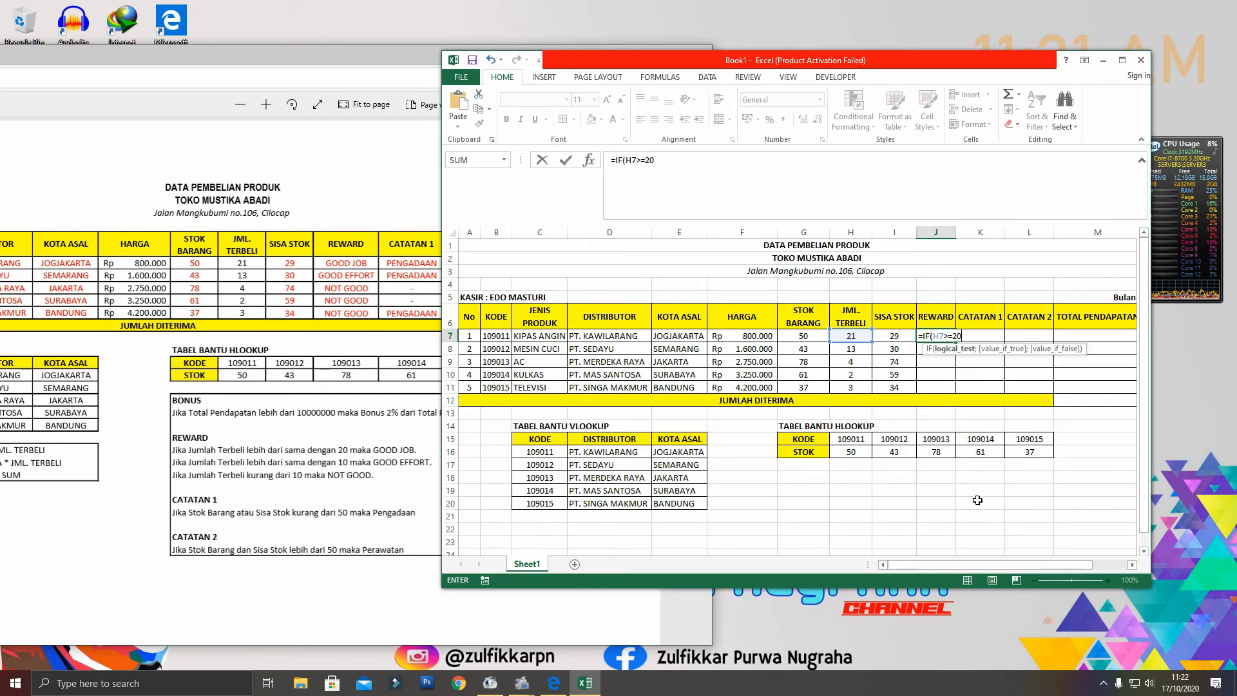
pyautogui.write(';')
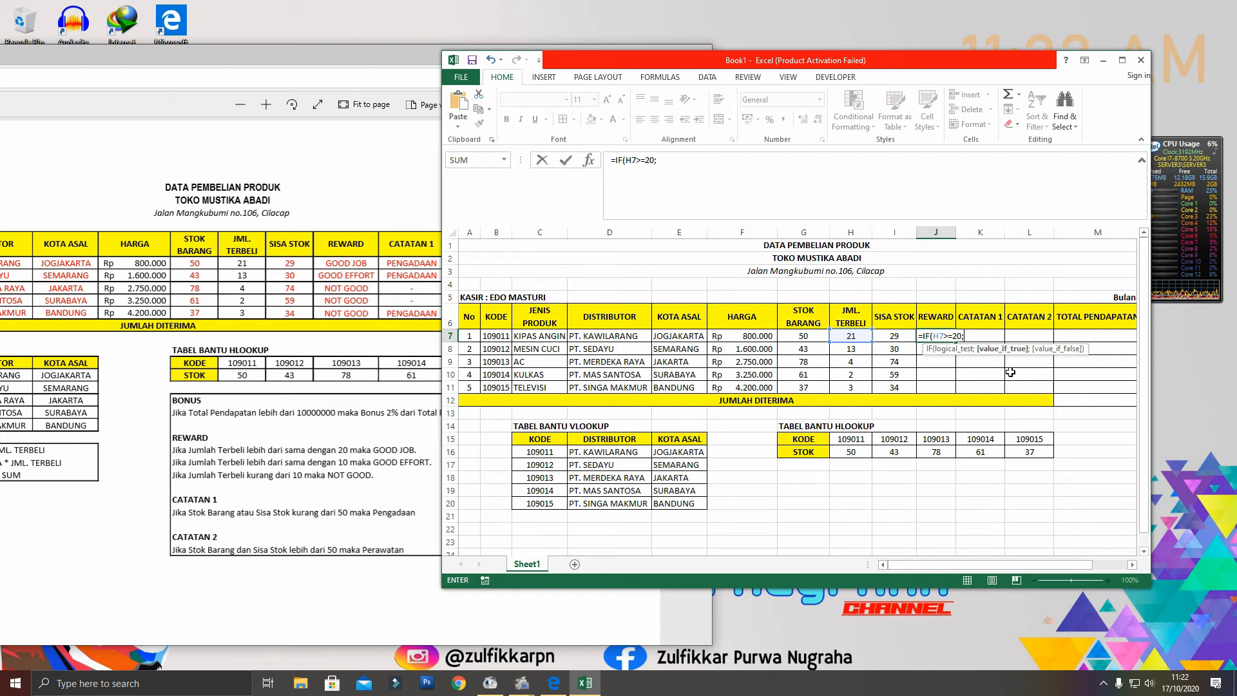
# Give the IF formula in J7 "GOOD JOB" in capitals as its value if true, followed by a semicolon
pyautogui.write('good job"')
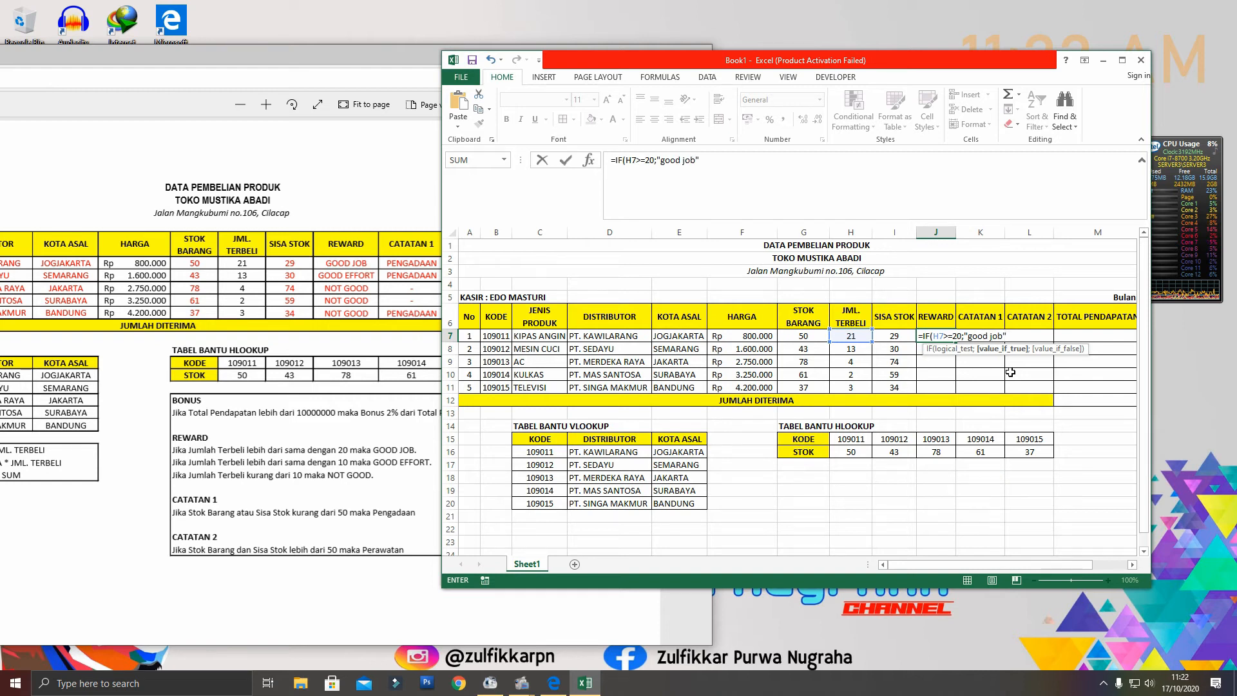
pyautogui.press('BackSpace')
pyautogui.press('BackSpace')
pyautogui.press('BackSpace')
pyautogui.press('BackSpace')
pyautogui.press('BackSpace')
pyautogui.press('BackSpace')
pyautogui.press('BackSpace')
pyautogui.press('BackSpace')
pyautogui.write('GOOD')
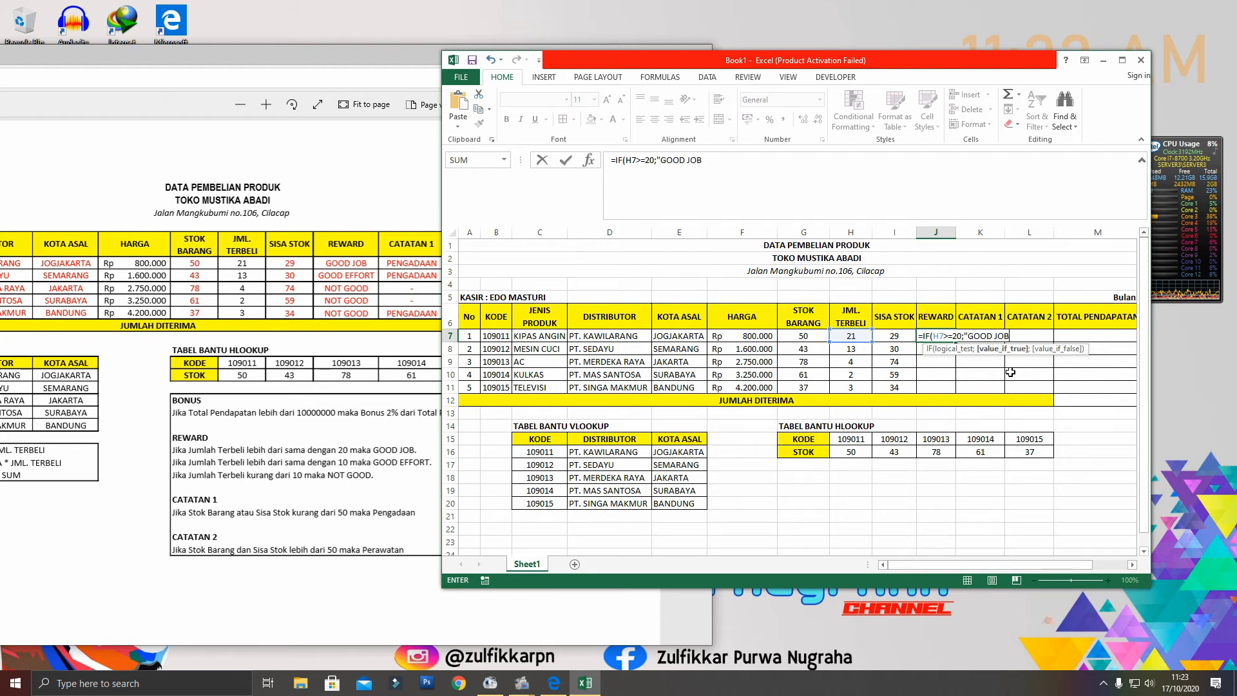
pyautogui.write(';')
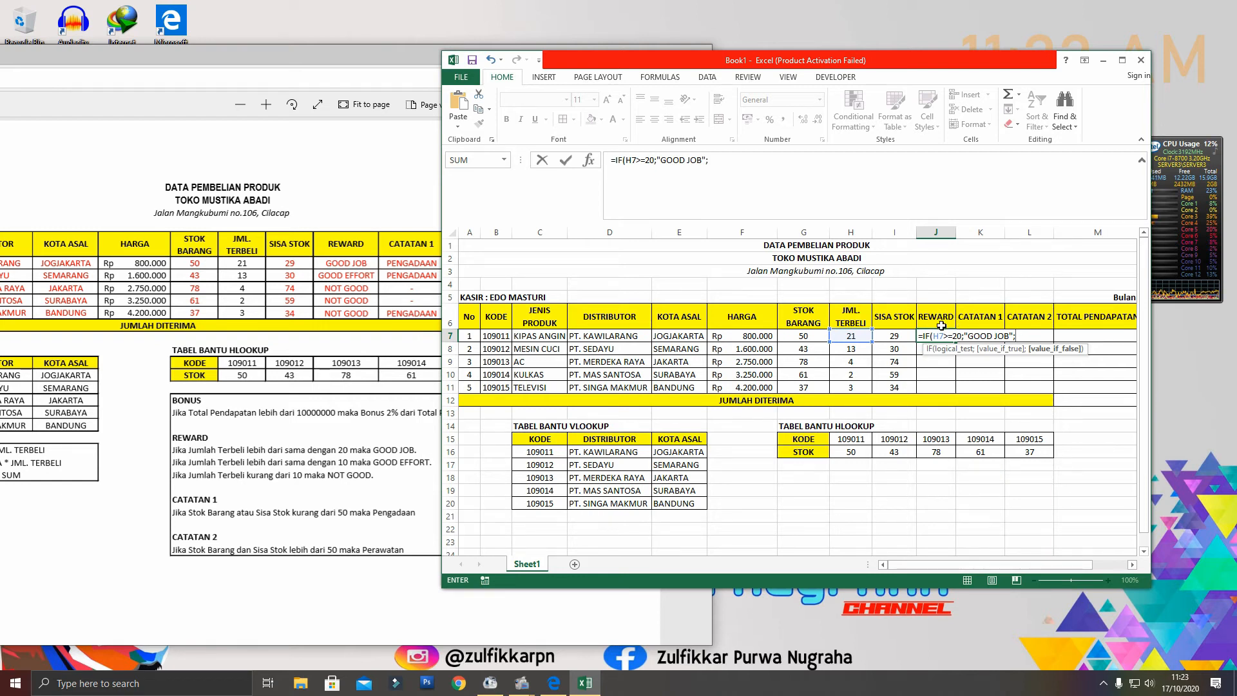
# Review the H7 reference, the >=20 condition and the "GOOD JOB" result within the J7 formula
pyautogui.click(932, 336)
pyautogui.moveTo(932, 336); pyautogui.dragTo(944, 335)
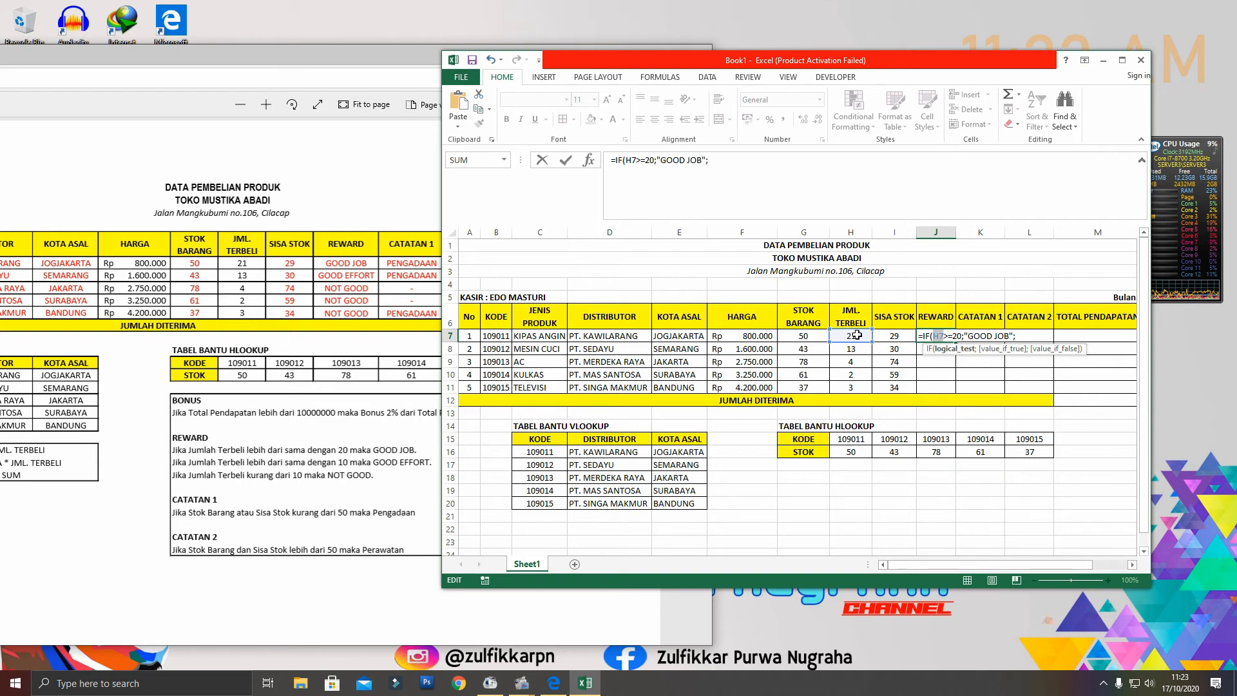
pyautogui.click(945, 335)
pyautogui.moveTo(945, 335); pyautogui.dragTo(960, 335)
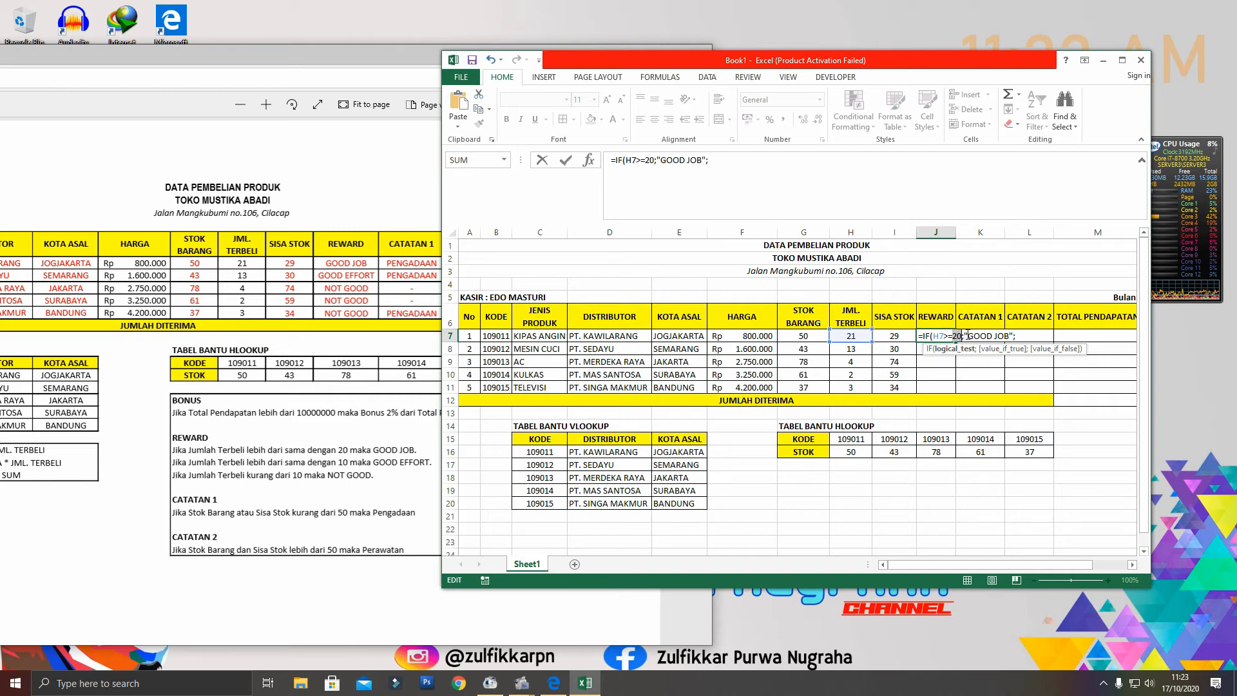
pyautogui.moveTo(964, 335); pyautogui.dragTo(1014, 336)
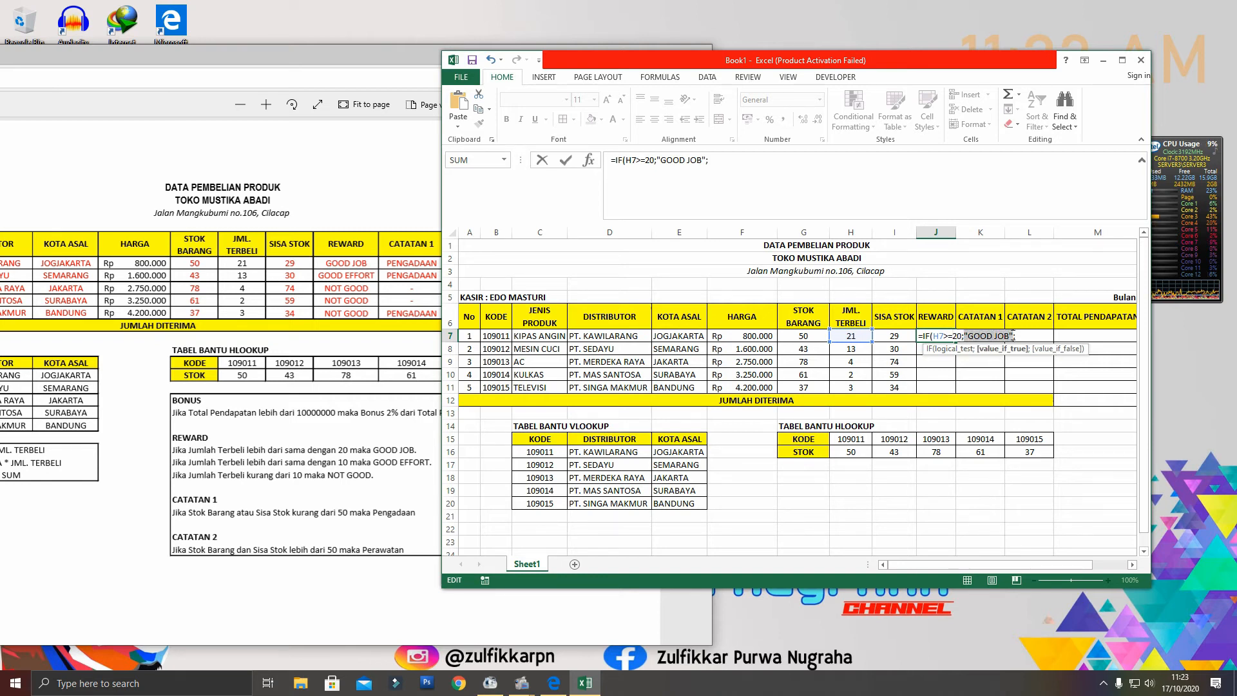
pyautogui.click(1023, 335)
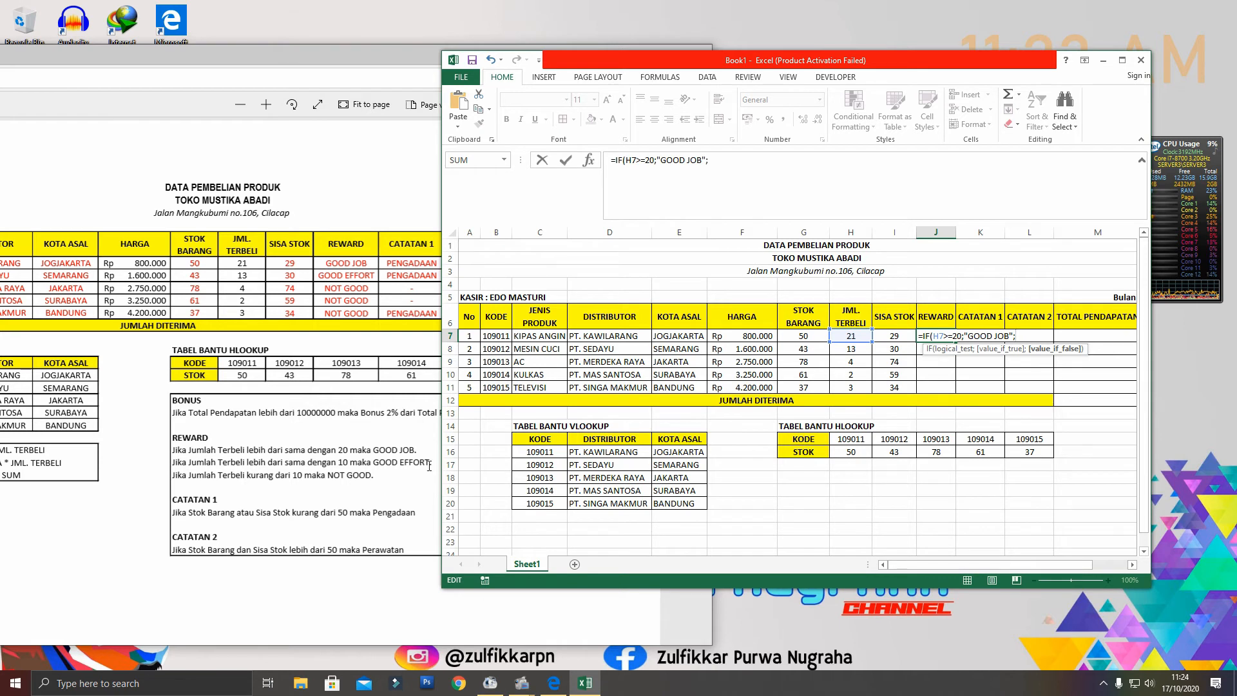
# Nest a second IF in the J7 formula that returns "GOOD EFFORT" when H7>=10
pyautogui.write('IF9')
pyautogui.press('BackSpace')
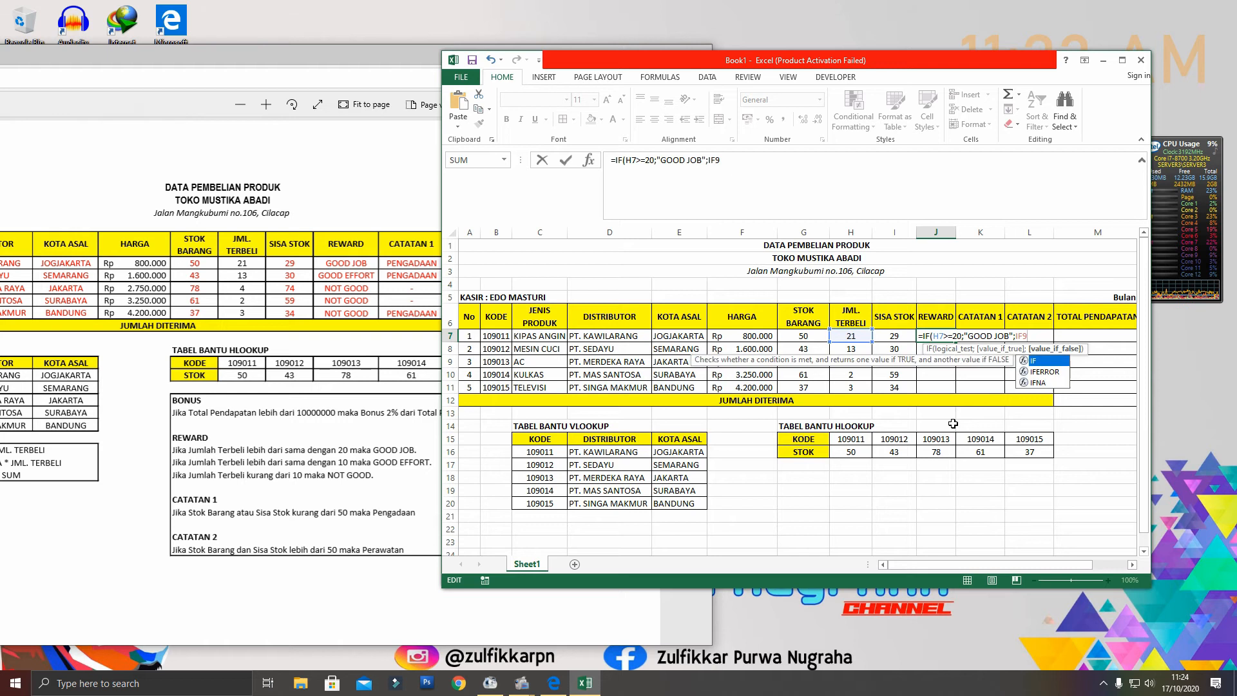
pyautogui.write('(')
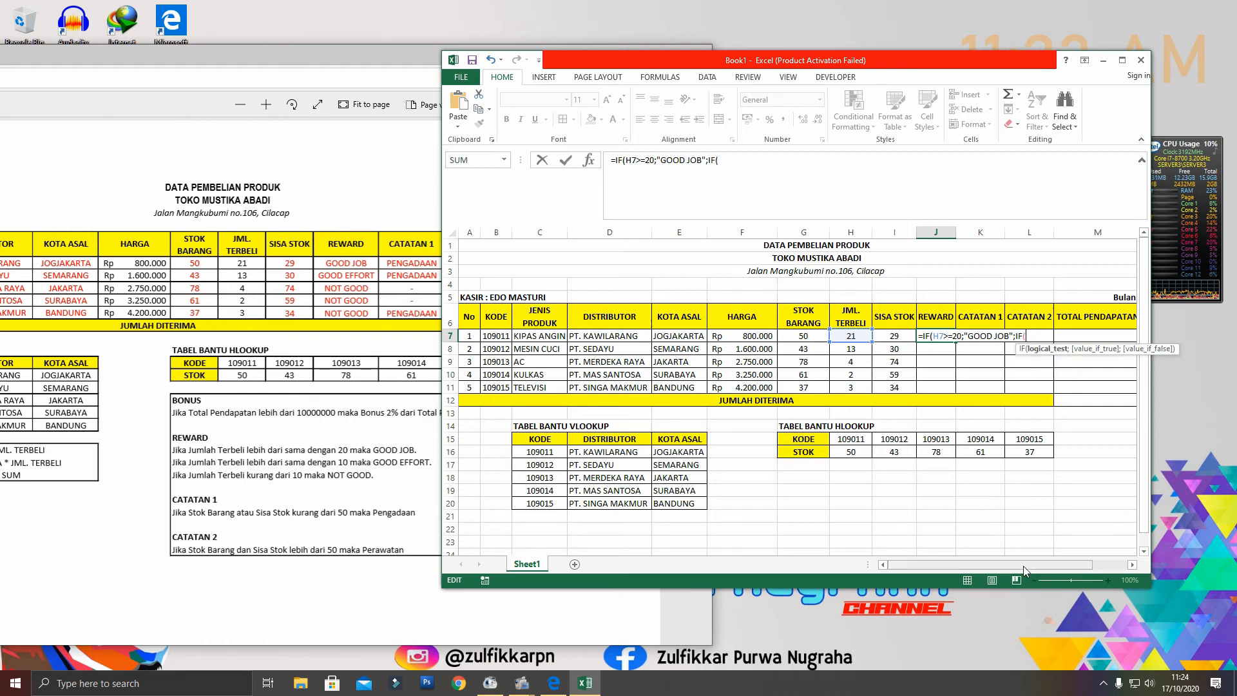
pyautogui.moveTo(1028, 570); pyautogui.dragTo(1063, 570)
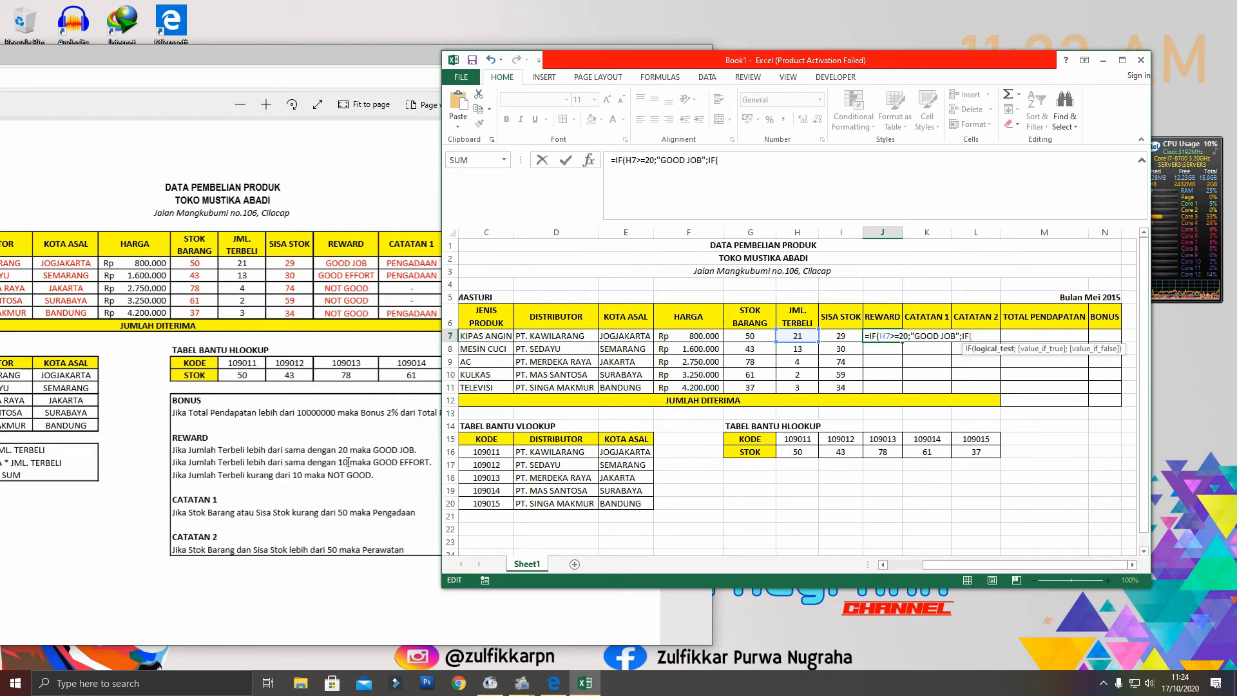
pyautogui.click(798, 337)
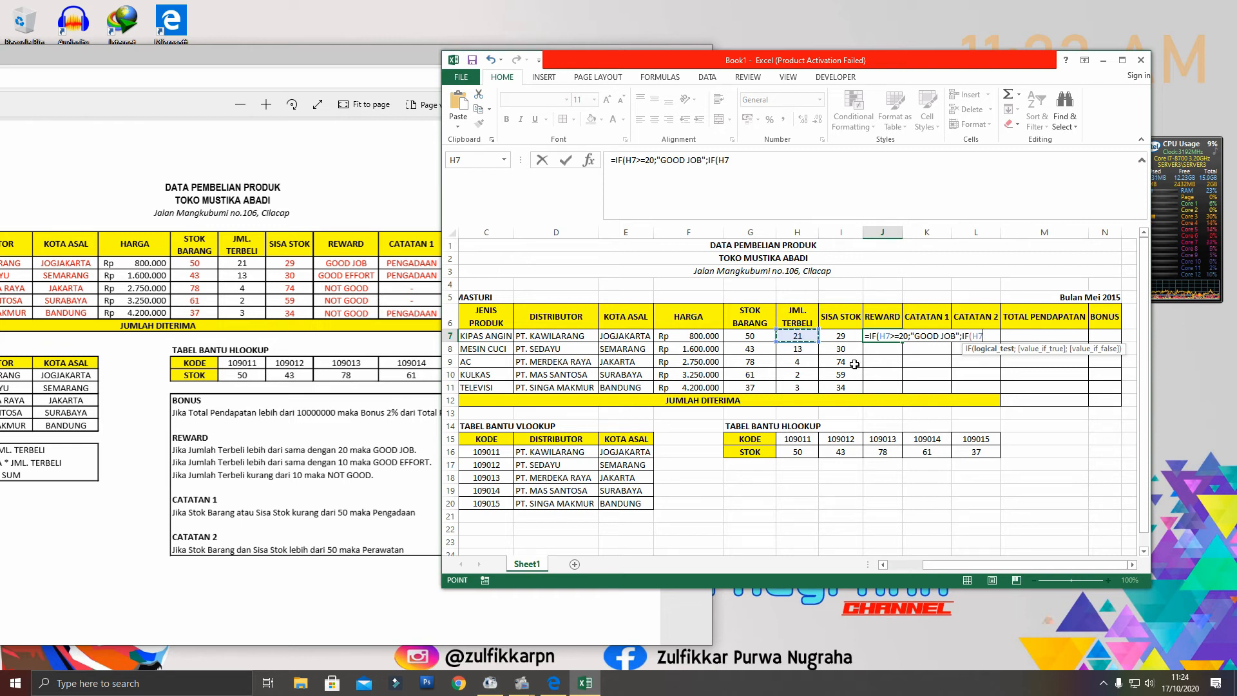
pyautogui.write('>=10;')
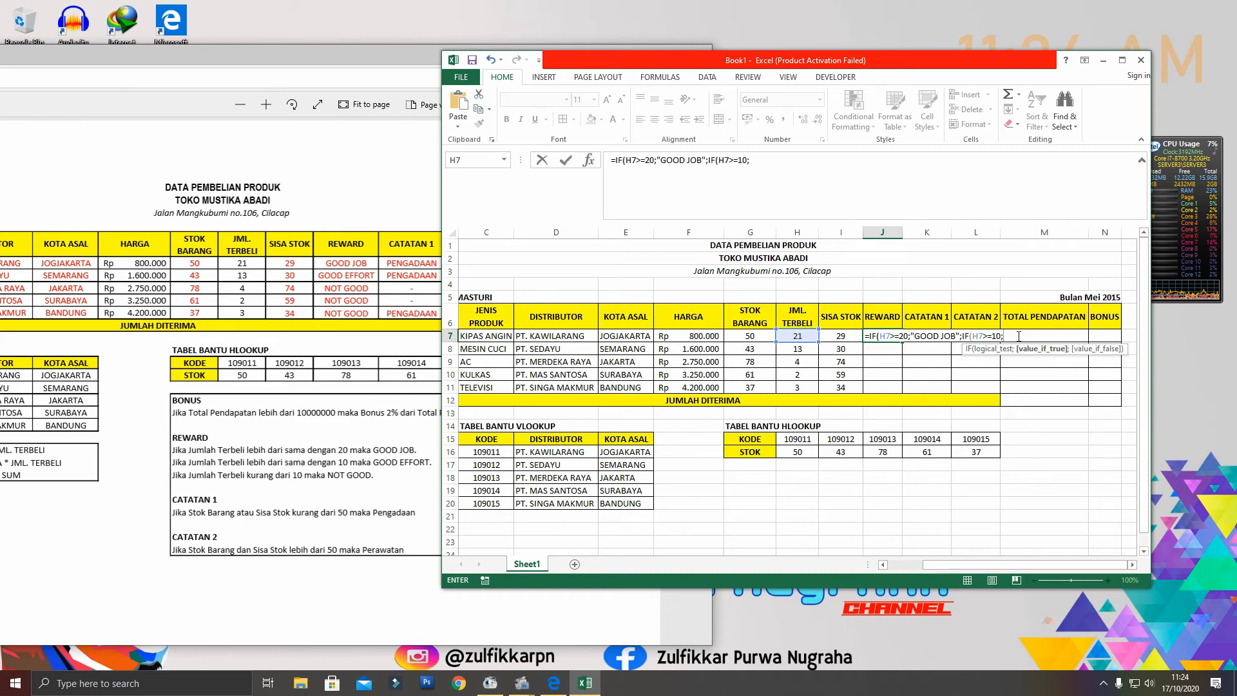
pyautogui.write('"GOOD E')
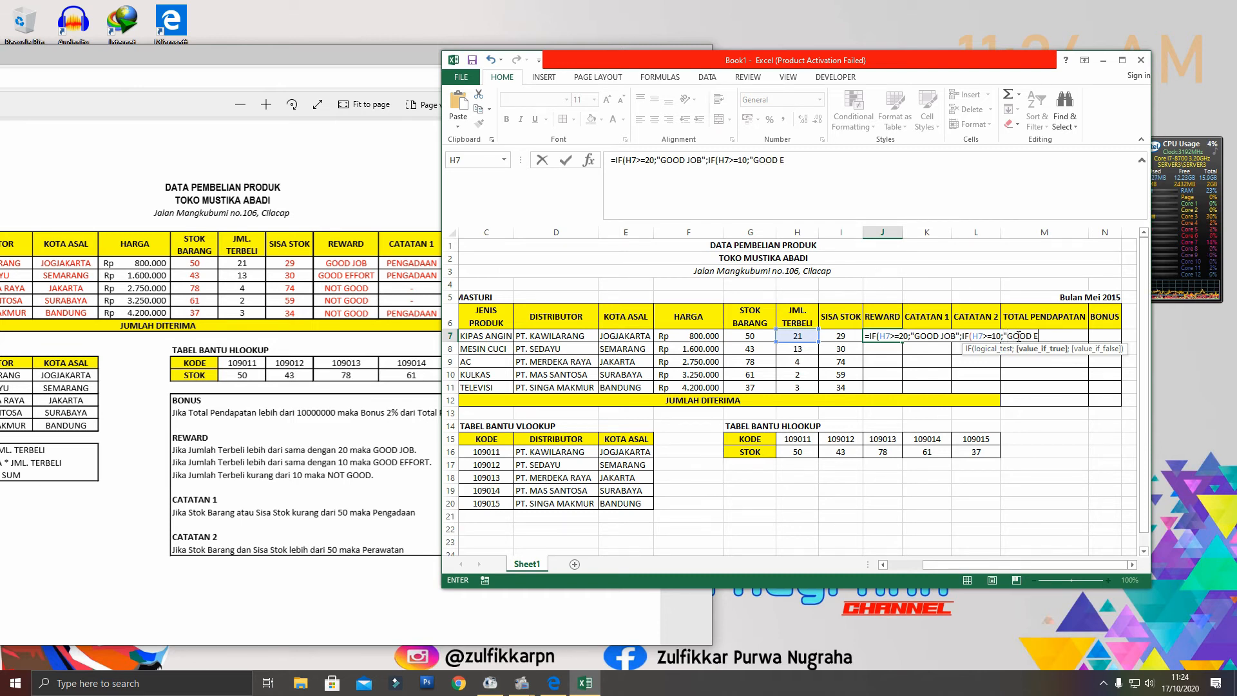
pyautogui.write('FFORT";')
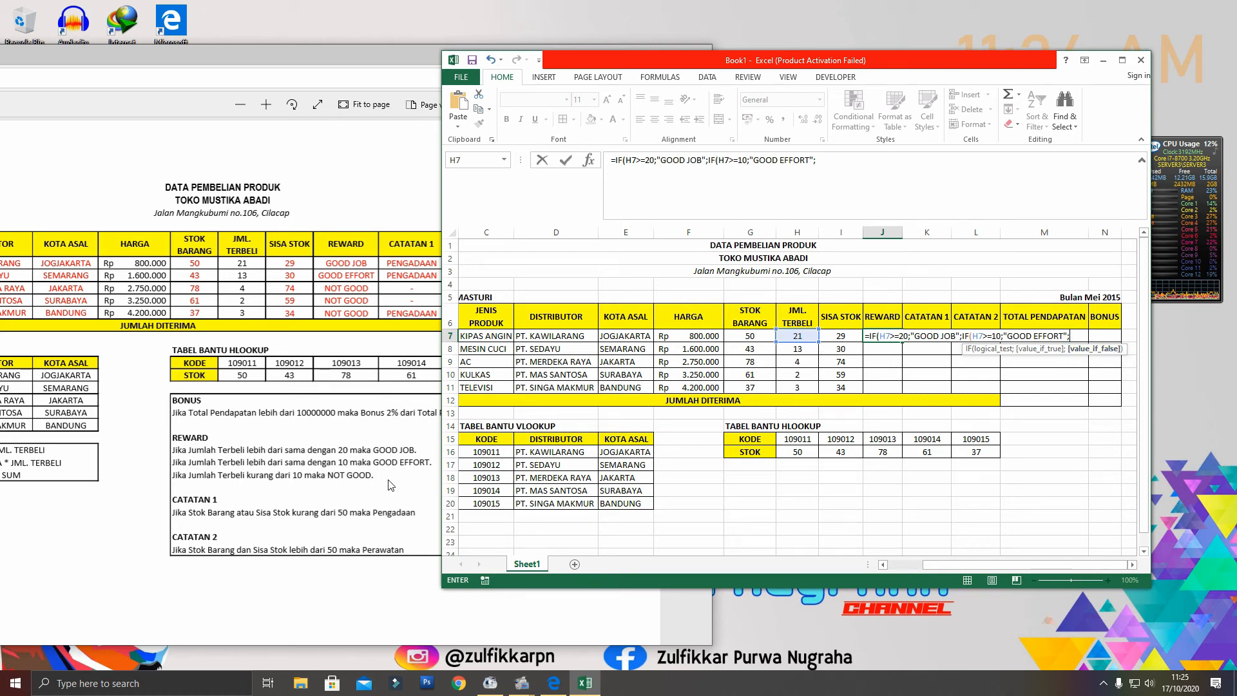
# Give the nested IF in the J7 formula "NOT GOOD" in capitals as its value if false
pyautogui.write('not good"')
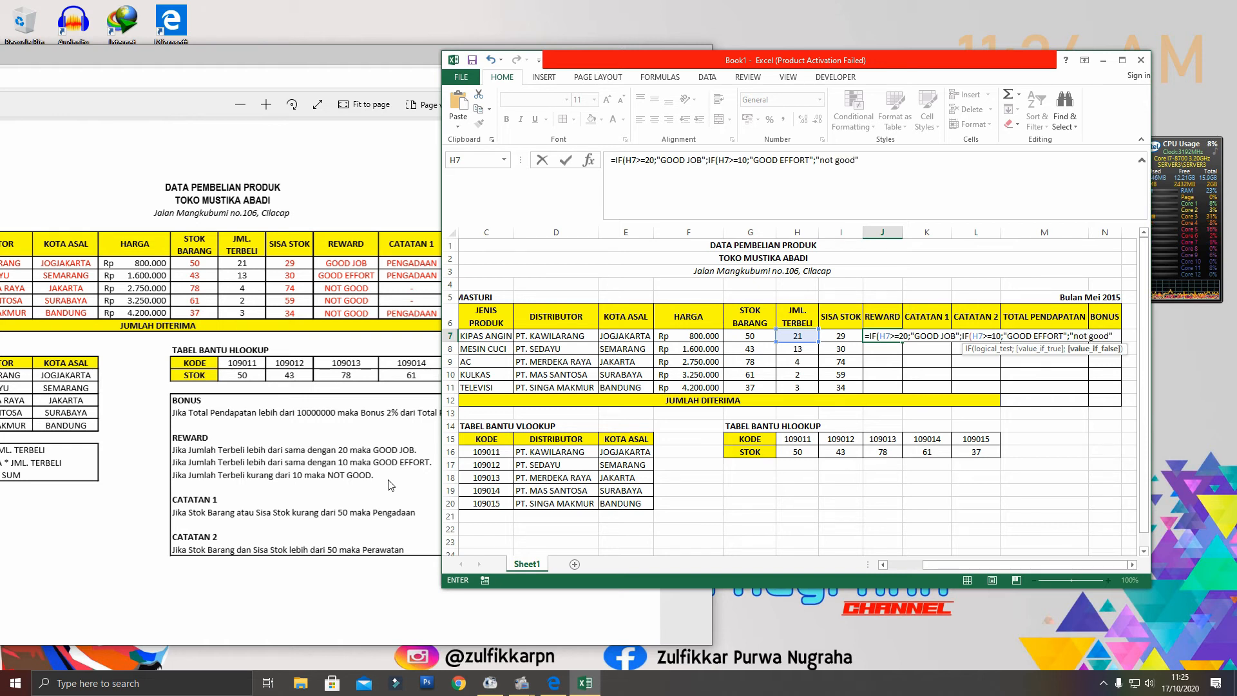
pyautogui.press('BackSpace')
pyautogui.press('BackSpace')
pyautogui.press('BackSpace')
pyautogui.press('BackSpace')
pyautogui.press('BackSpace')
pyautogui.press('BackSpace')
pyautogui.press('BackSpace')
pyautogui.press('BackSpace')
pyautogui.press('BackSpace')
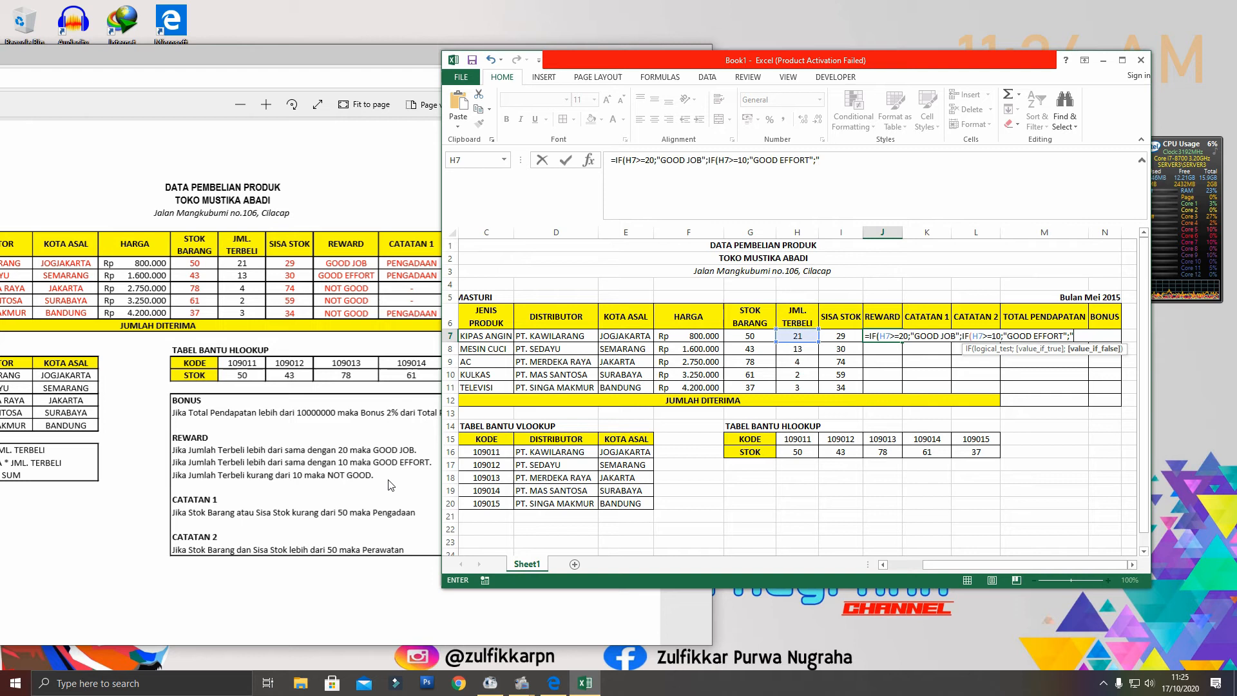
pyautogui.write('NOT GOOD"')
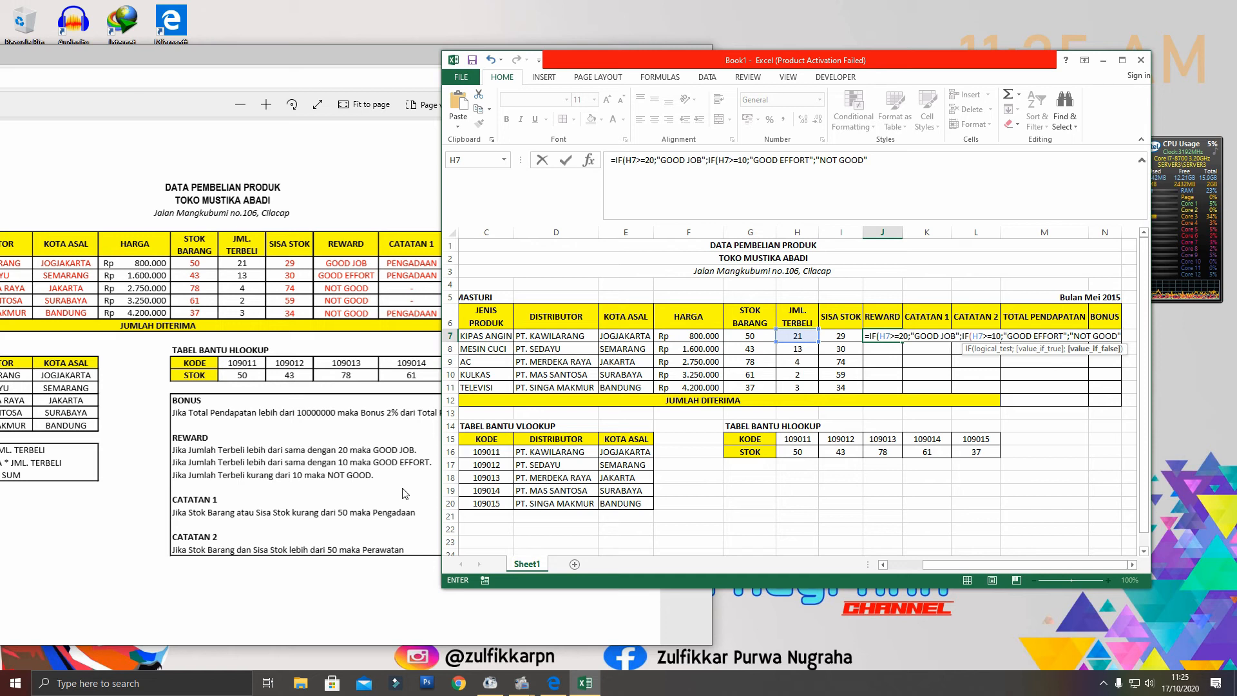
# Review the first IF test, the nested IF and its "GOOD EFFORT" result within the J7 formula
pyautogui.click(1072, 336)
pyautogui.moveTo(867, 335); pyautogui.dragTo(952, 341)
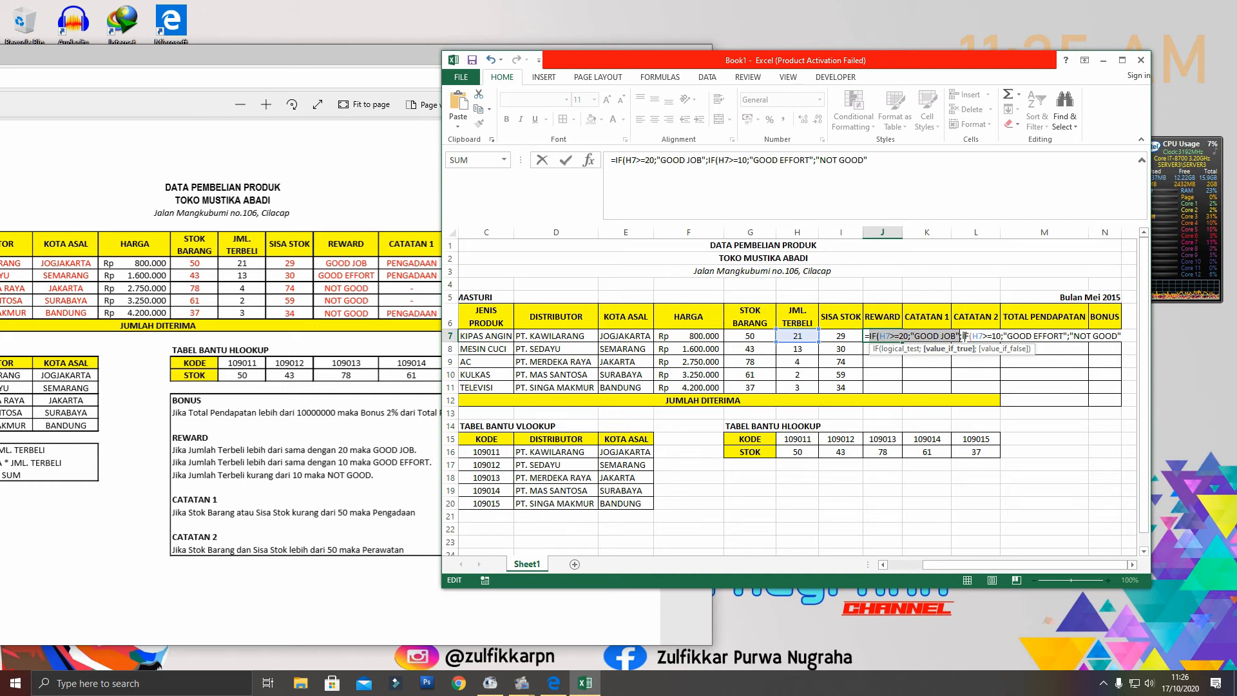
pyautogui.moveTo(964, 335); pyautogui.dragTo(1073, 335)
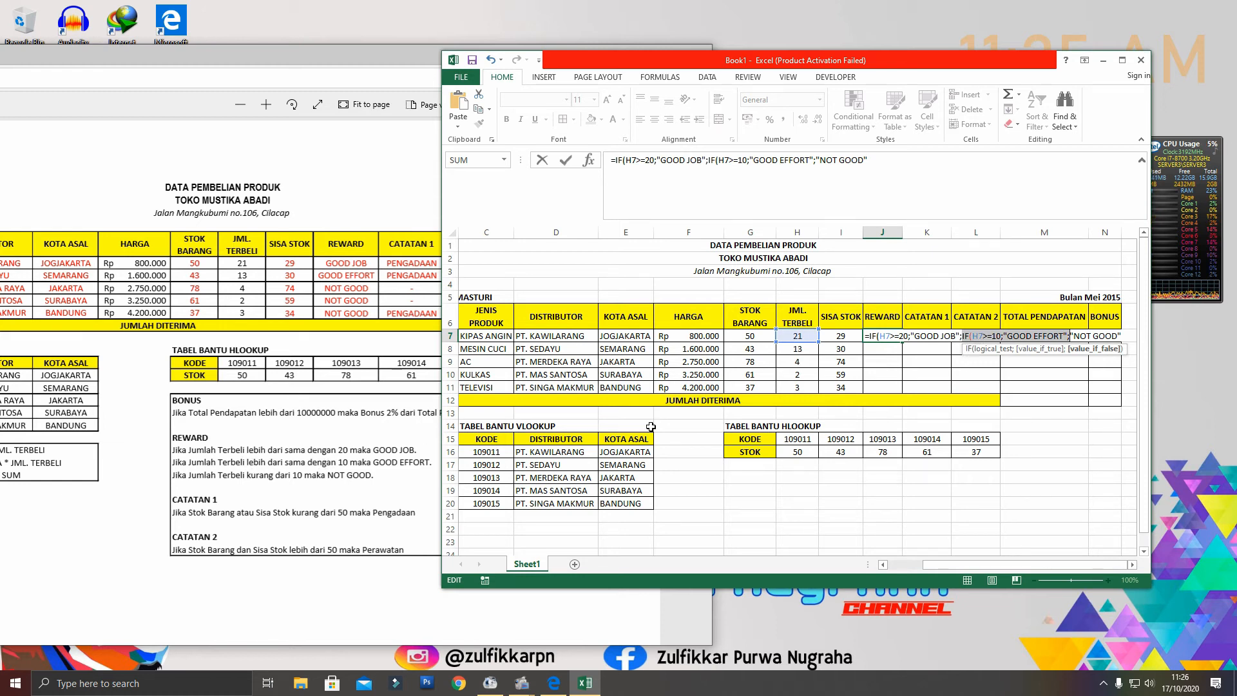
pyautogui.click(985, 336)
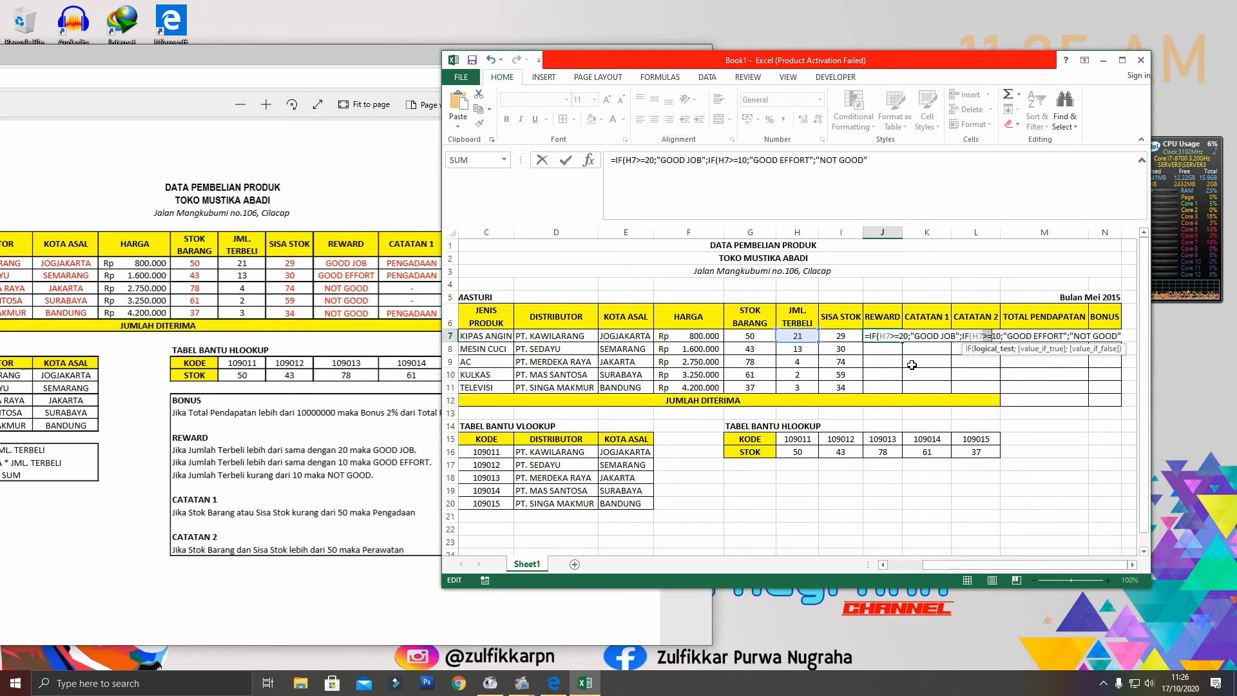
pyautogui.moveTo(992, 335); pyautogui.dragTo(1064, 336)
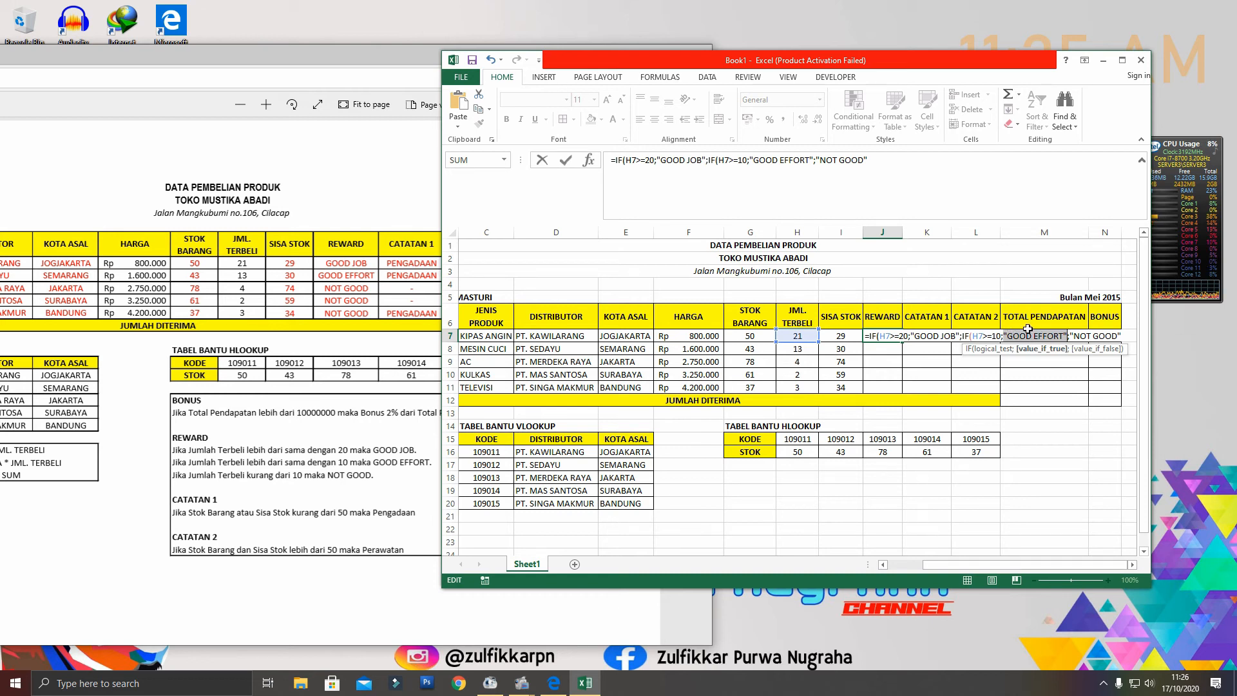
pyautogui.click(1069, 334)
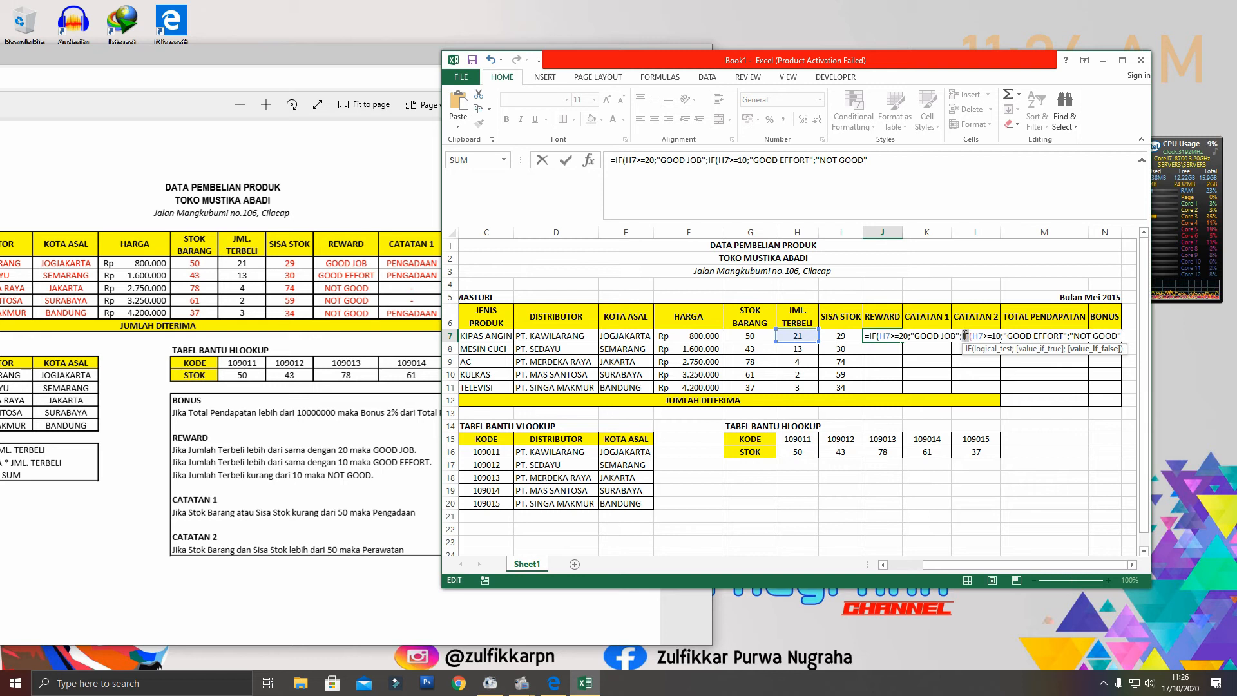
pyautogui.click(875, 335)
pyautogui.moveTo(875, 337); pyautogui.dragTo(868, 336)
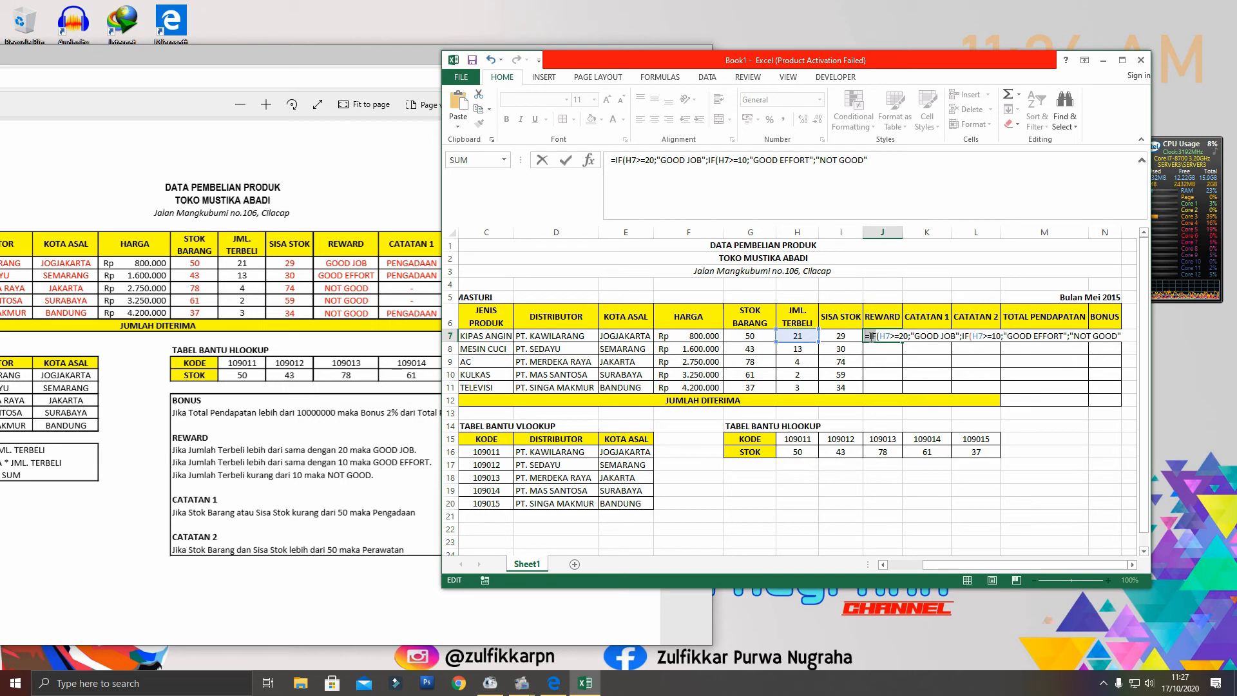
# Close both IF functions at the end of the J7 formula and enter it
pyautogui.click(1124, 336)
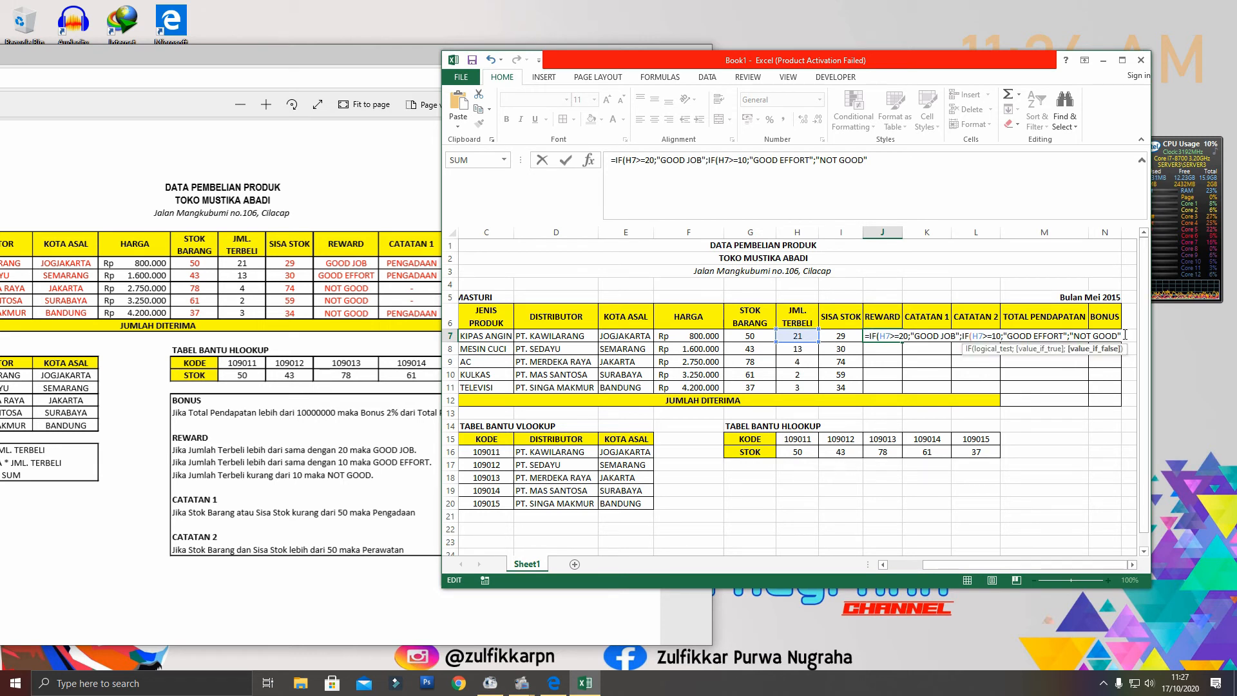
pyautogui.write(')')
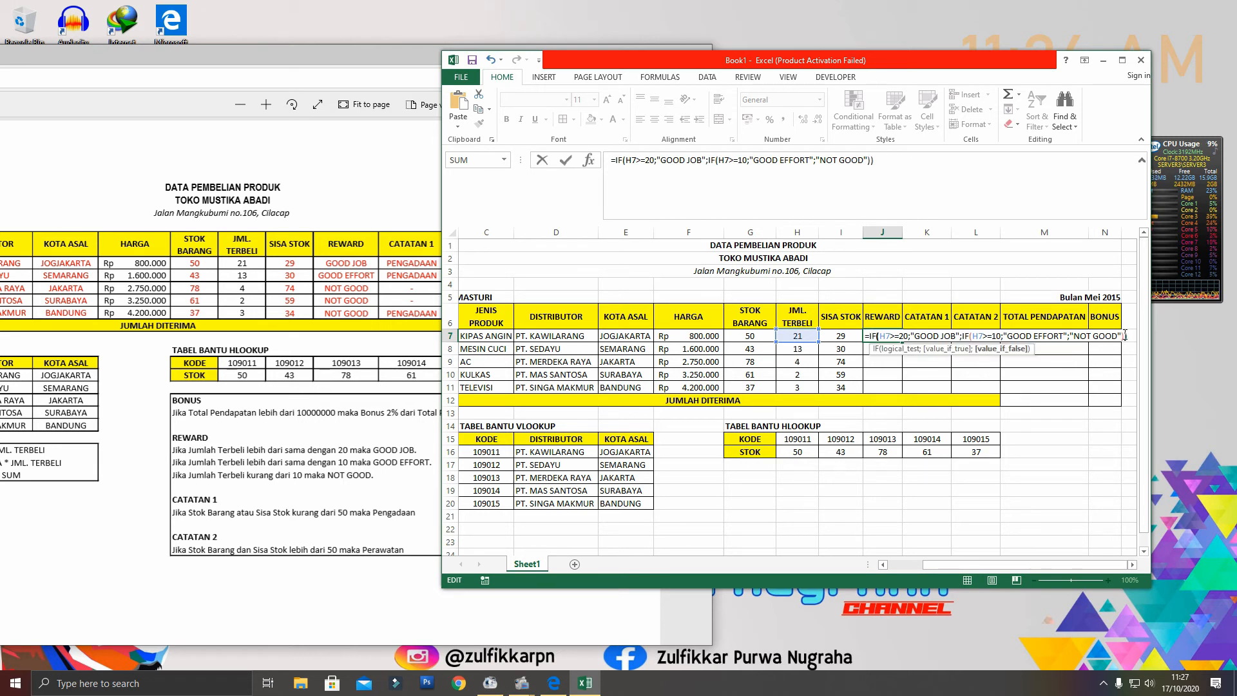
pyautogui.press('Return')
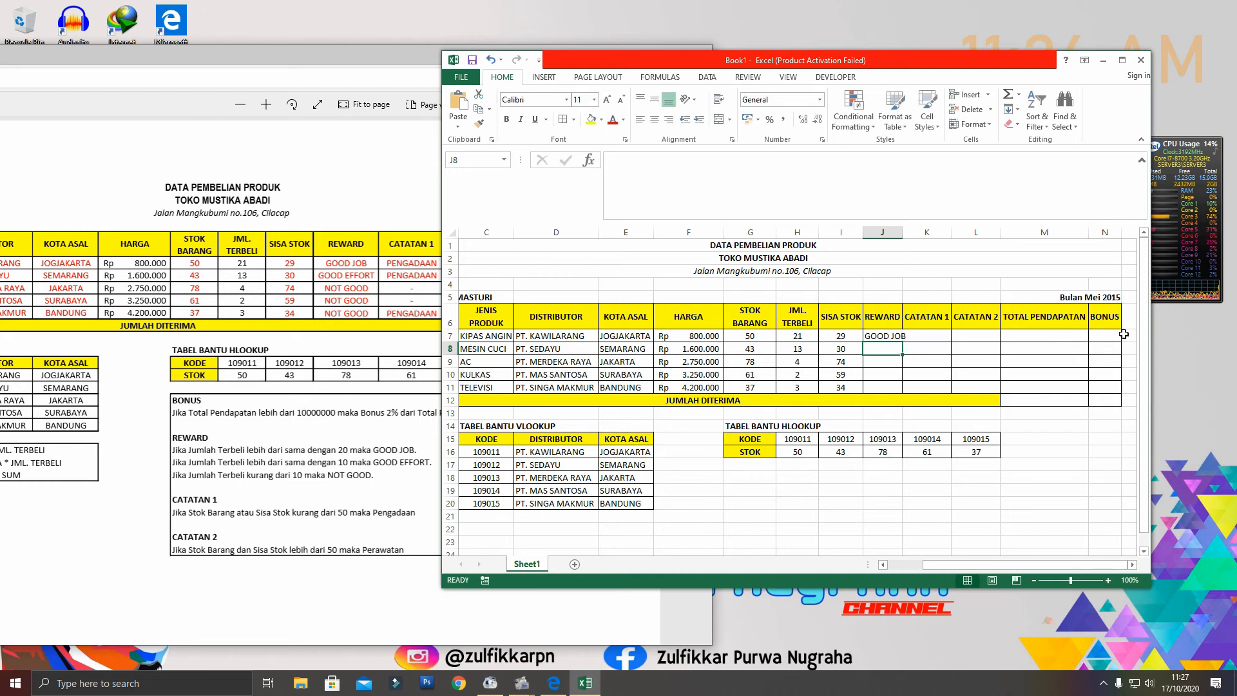
# Copy the REWARD formula from J7 down to J11 and auto-fit the width of column J
pyautogui.click(888, 336)
pyautogui.moveTo(902, 342); pyautogui.dragTo(900, 387)
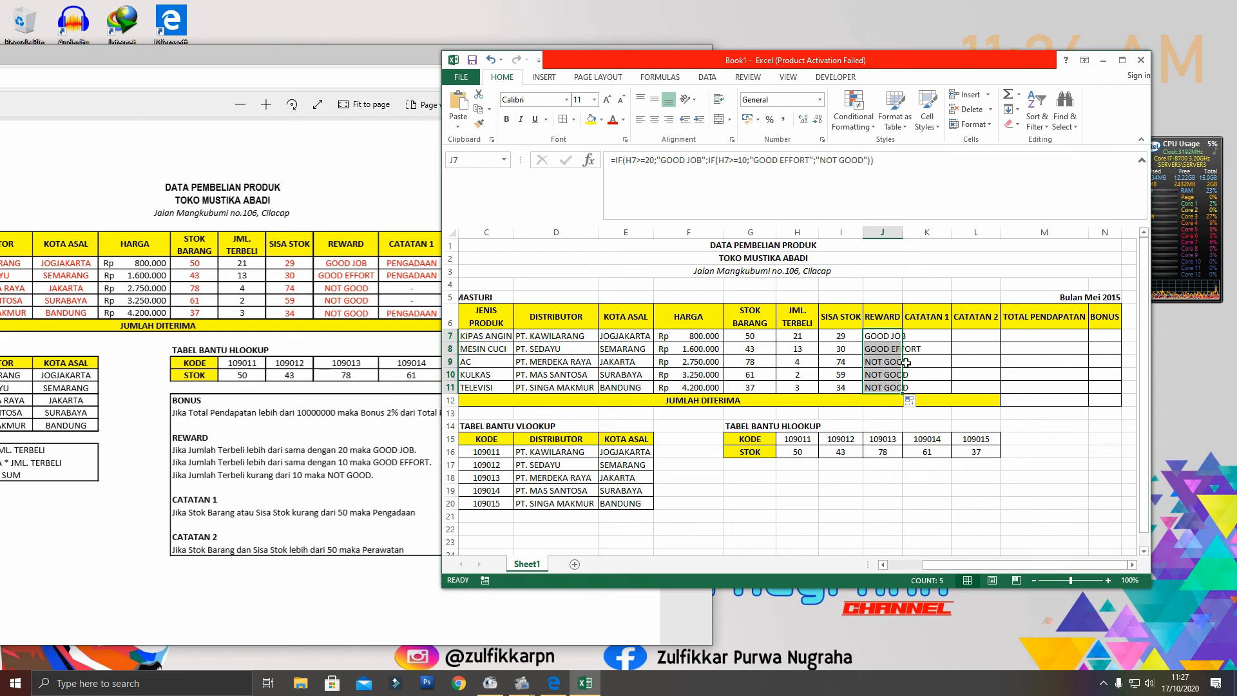
pyautogui.doubleClick(901, 229)
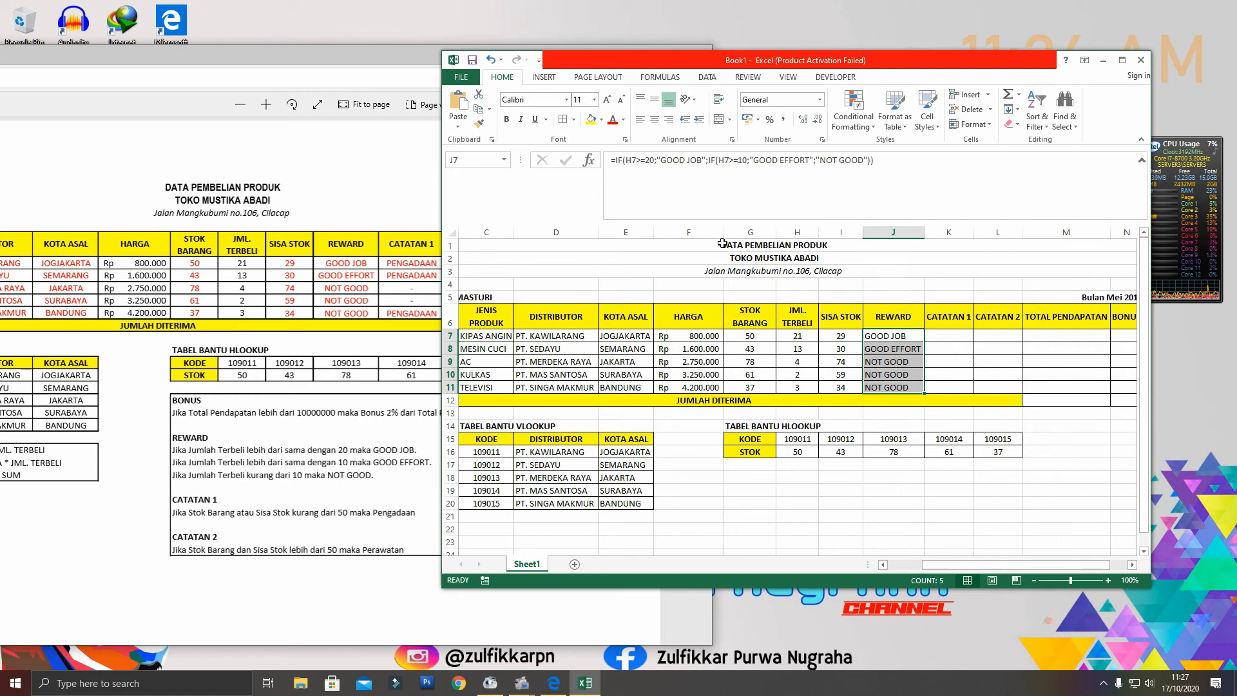
pyautogui.moveTo(710, 60)
pyautogui.mouseDown()
pyautogui.moveTo(990, 69)
pyautogui.moveTo(703, 73)
pyautogui.mouseUp()
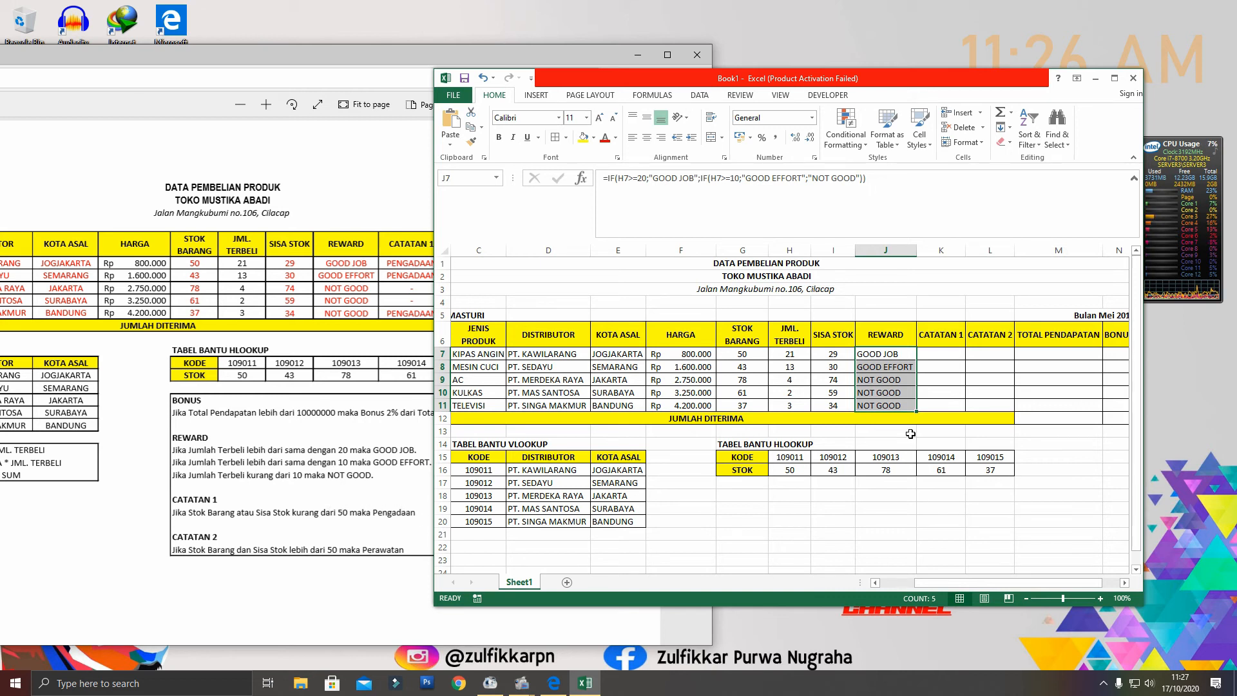
# Switch to the reference PDF and highlight the word "atau" in the CATATAN 1 rule
pyautogui.click(942, 352)
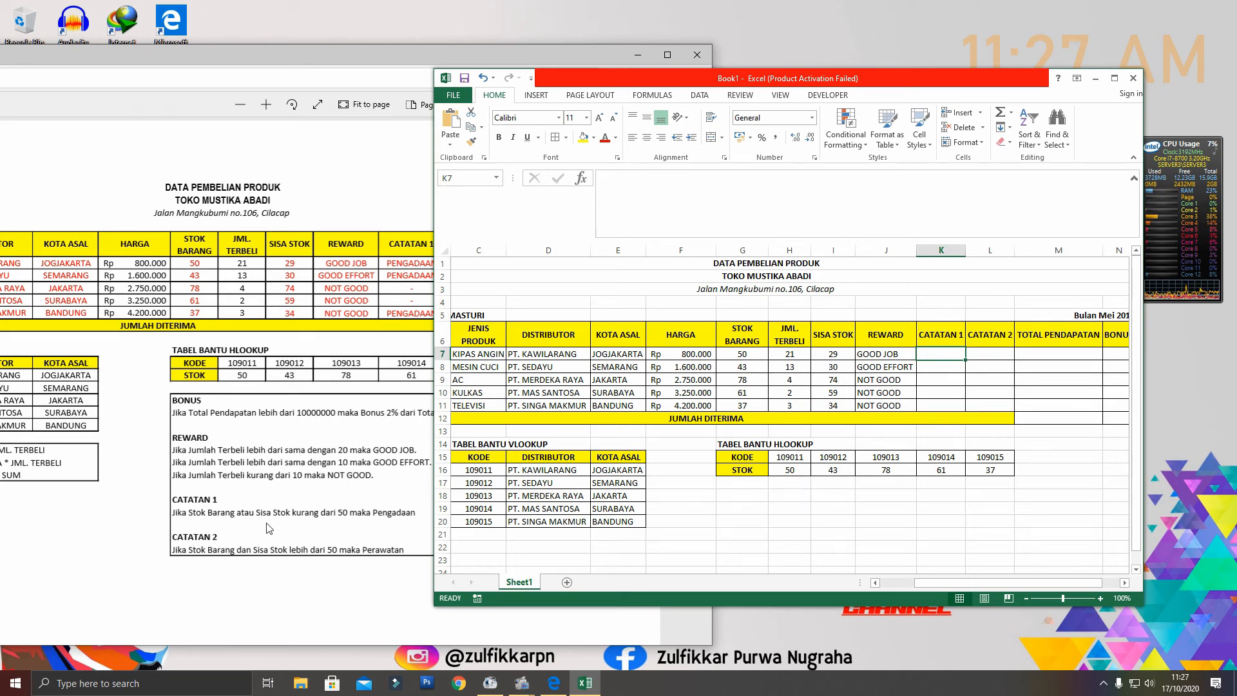
pyautogui.click(237, 515)
pyautogui.moveTo(236, 513); pyautogui.dragTo(256, 514)
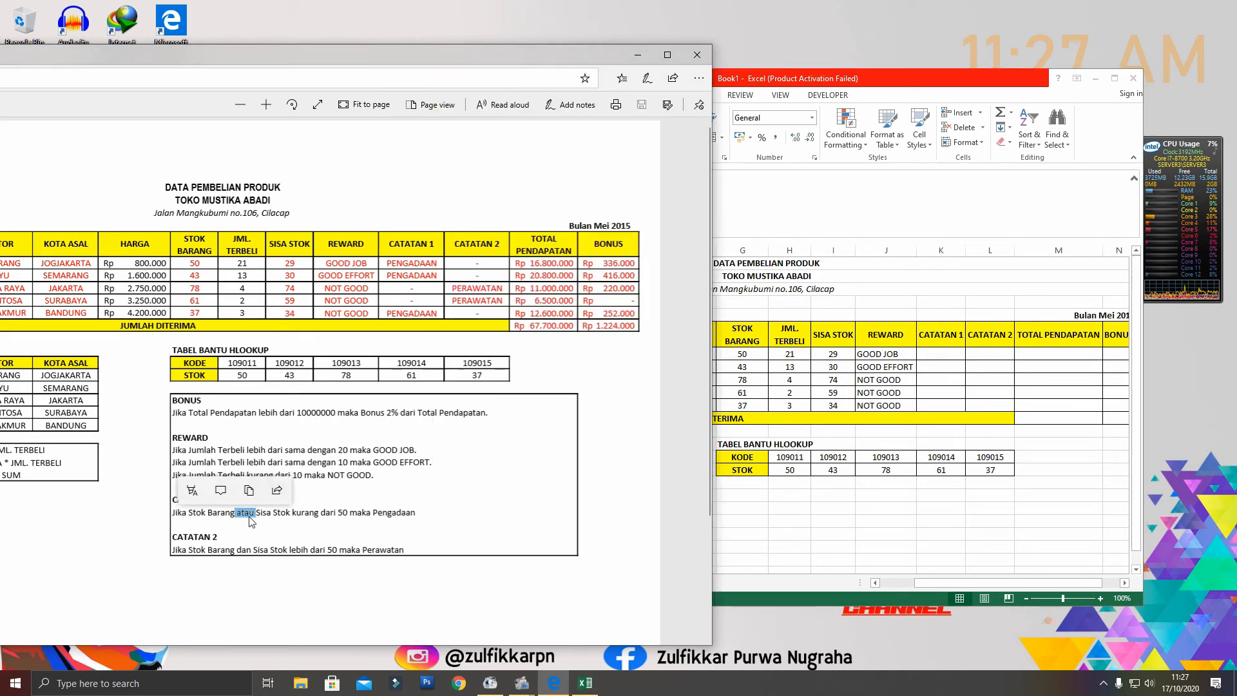
# Back in Excel, begin an IF formula with a nested OR function in the CATATAN 1 cell K7
pyautogui.click(924, 353)
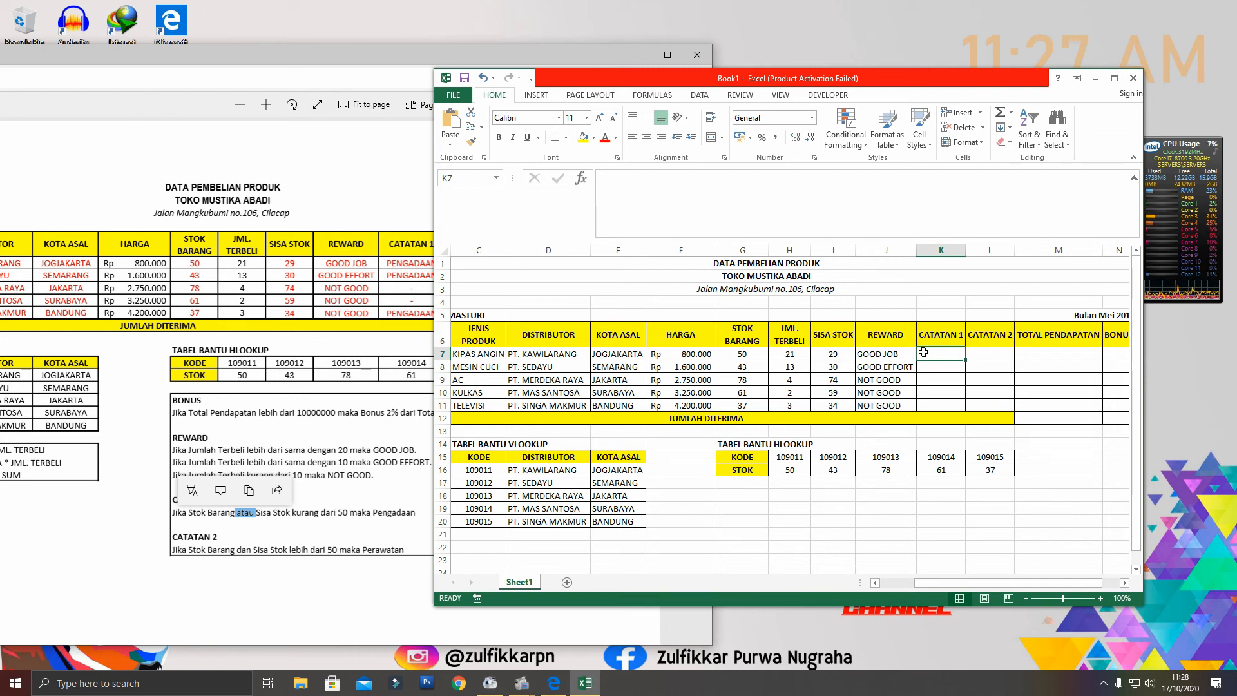
pyautogui.write('=')
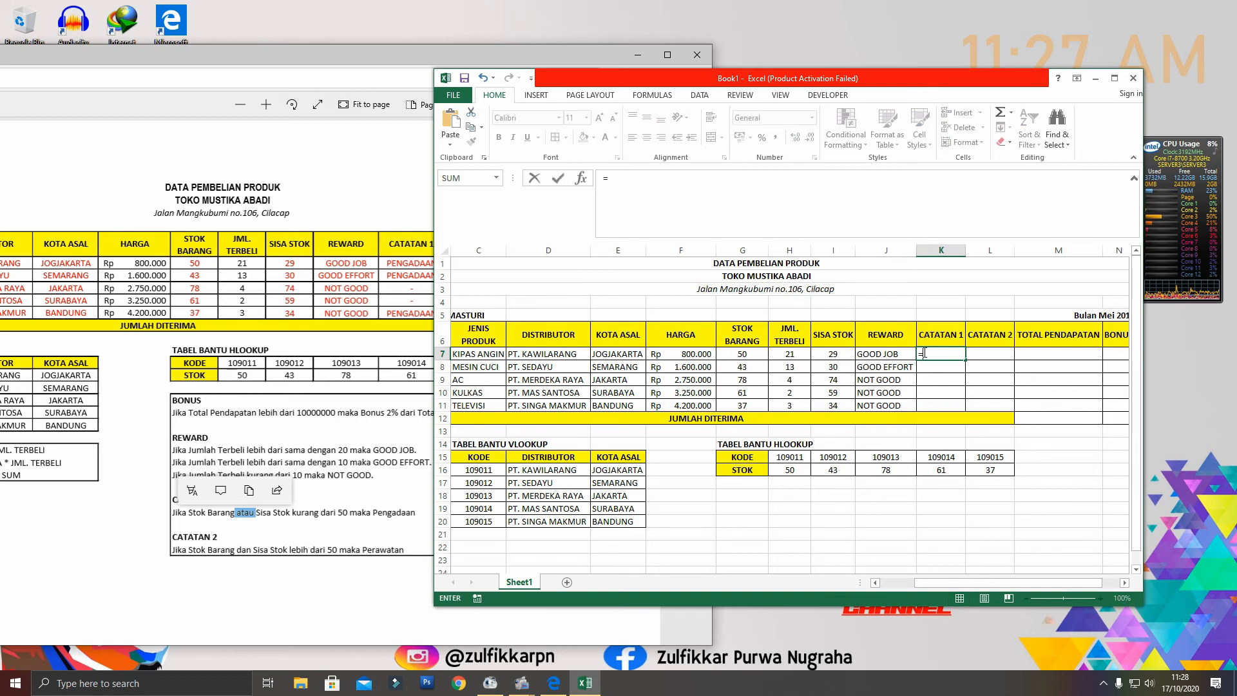
pyautogui.write('if(')
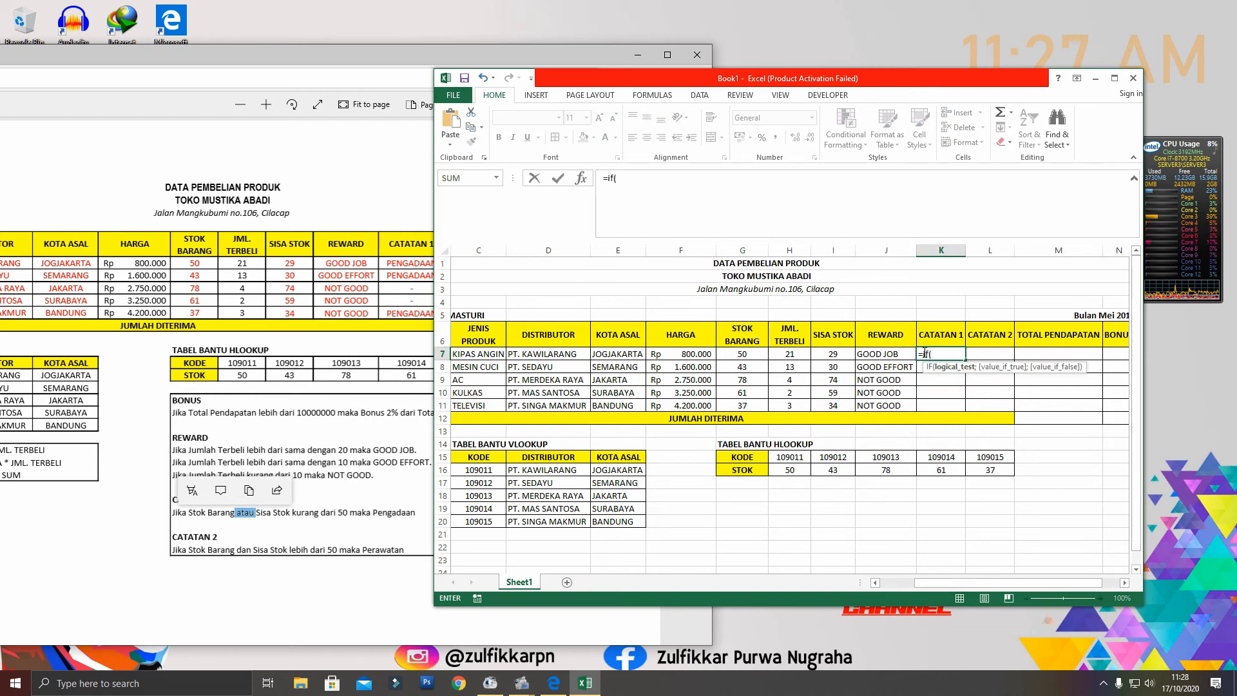
pyautogui.press('BackSpace')
pyautogui.press('BackSpace')
pyautogui.press('BackSpace')
pyautogui.write('if(')
pyautogui.write('OR9')
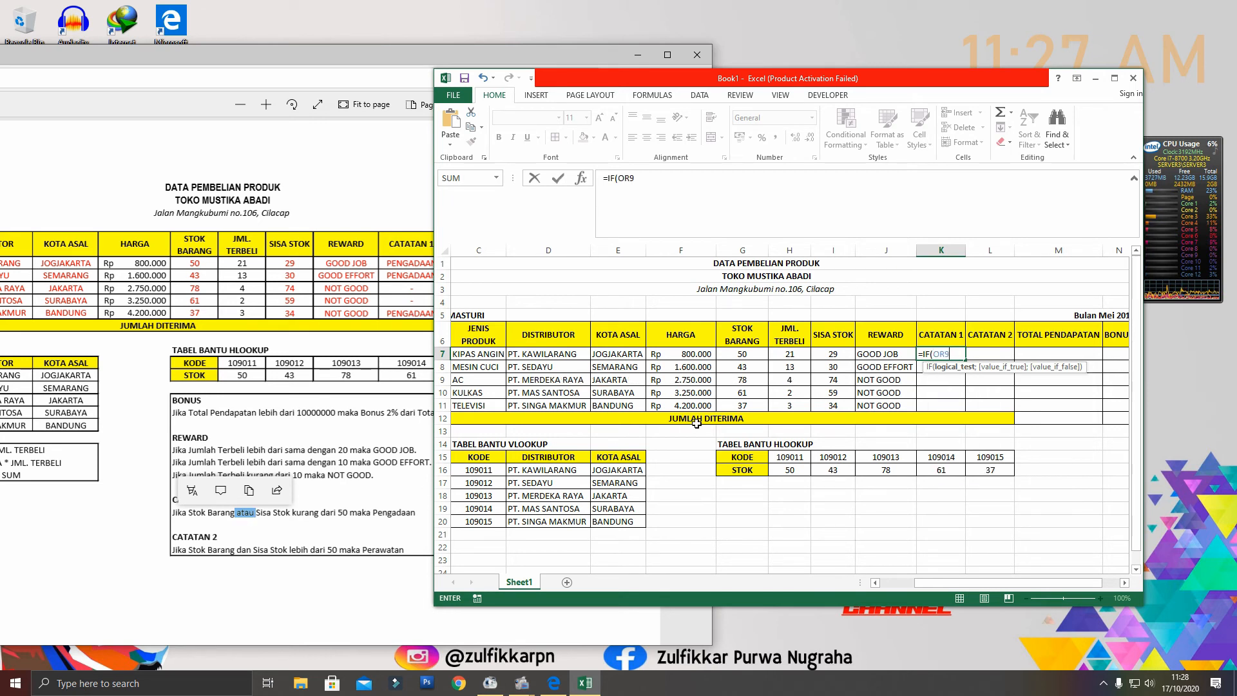
pyautogui.press('BackSpace')
pyautogui.write('(')
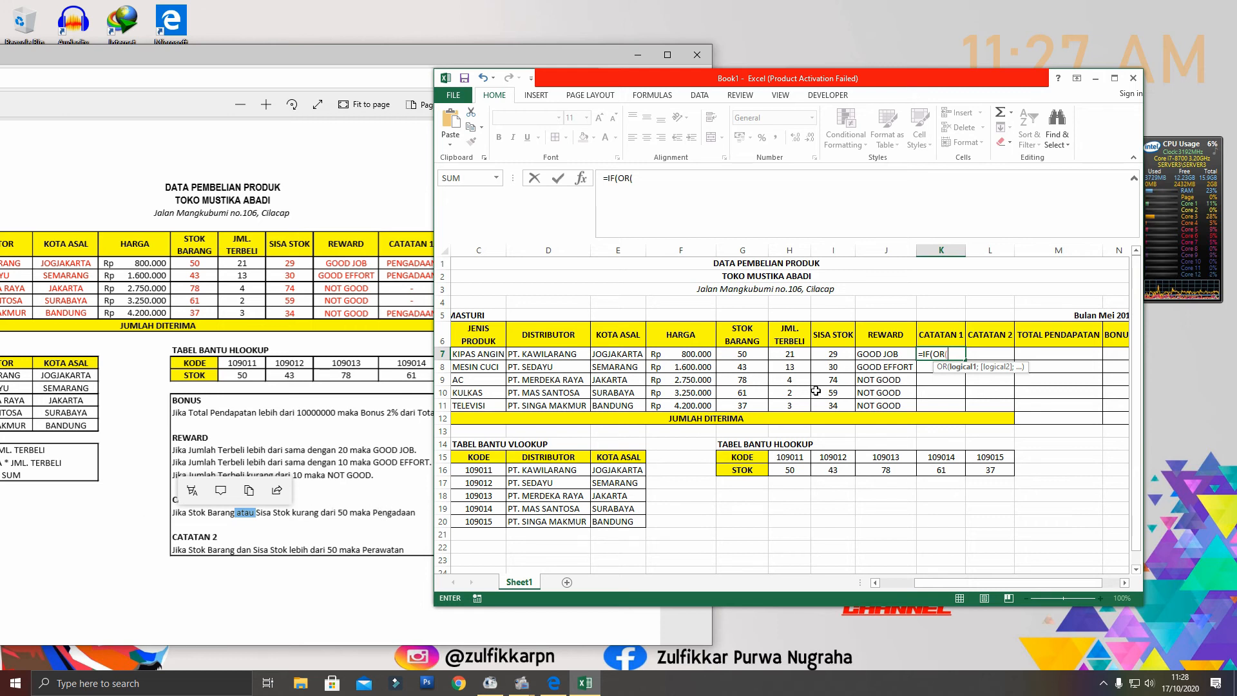
# Set the OR conditions in the K7 formula to G7<50 and I7<50, and close the OR function
pyautogui.click(753, 355)
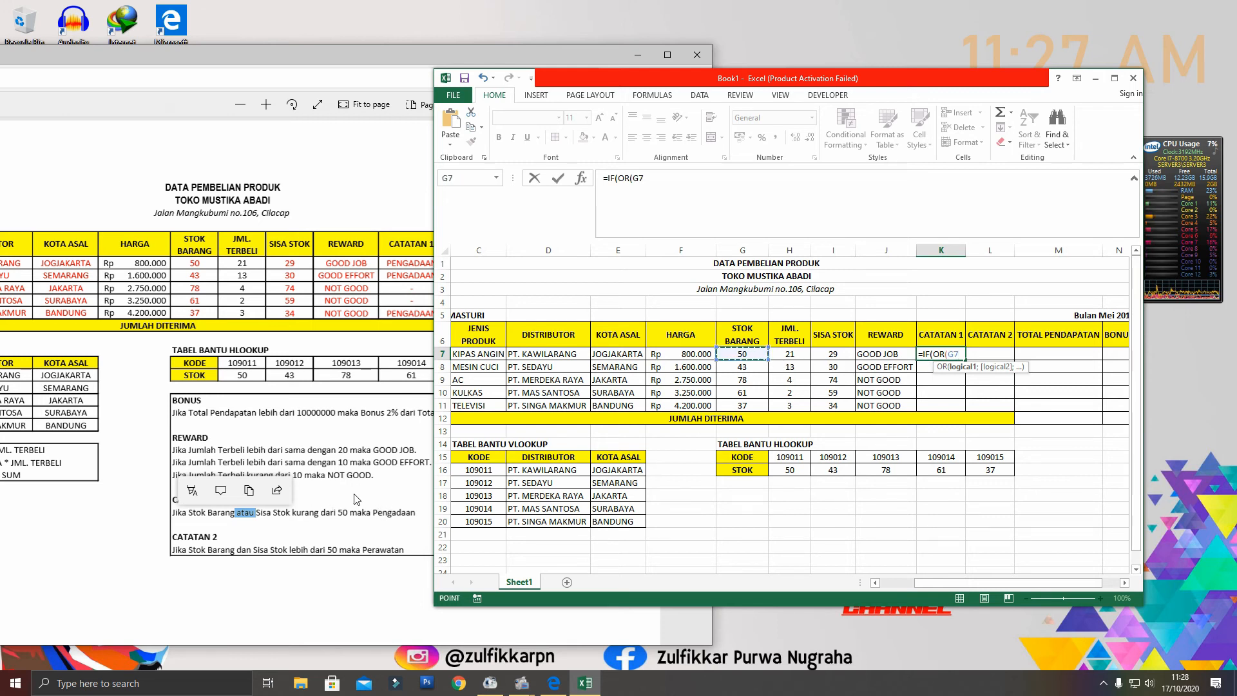
pyautogui.write('>50')
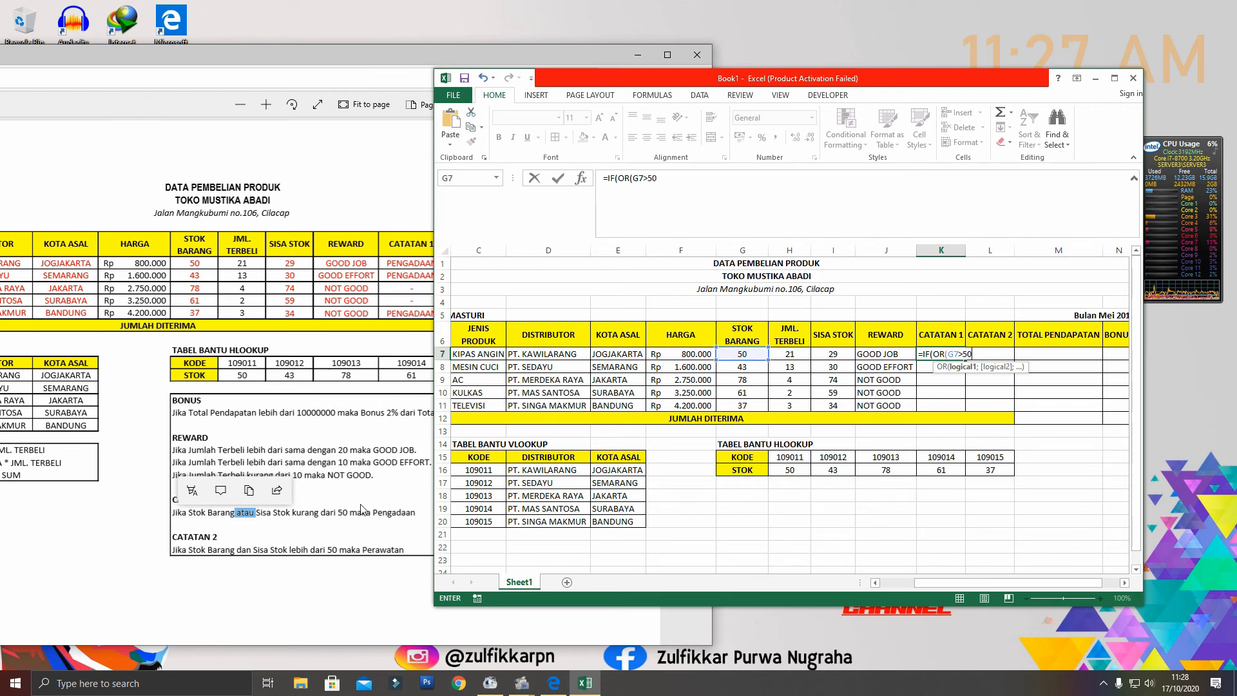
pyautogui.write(';')
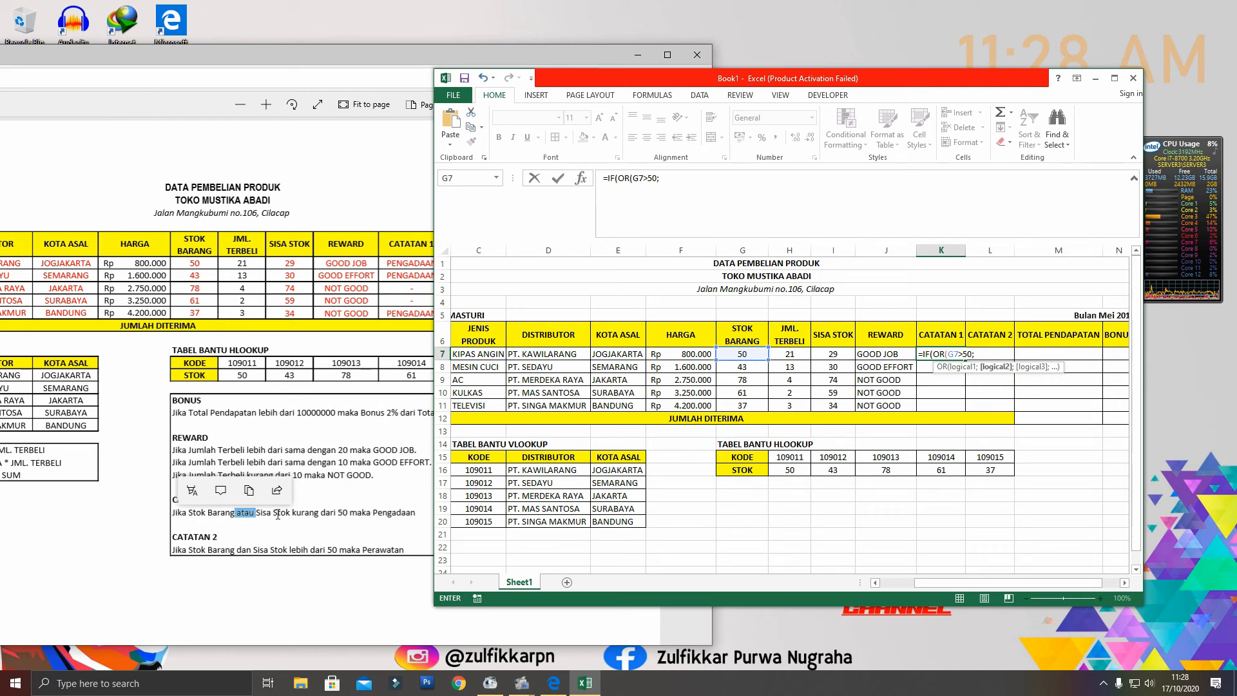
pyautogui.click(841, 355)
pyautogui.write('>')
pyautogui.press('BackSpace')
pyautogui.press('BackSpace')
pyautogui.press('BackSpace')
pyautogui.press('BackSpace')
pyautogui.press('BackSpace')
pyautogui.press('BackSpace')
pyautogui.press('BackSpace')
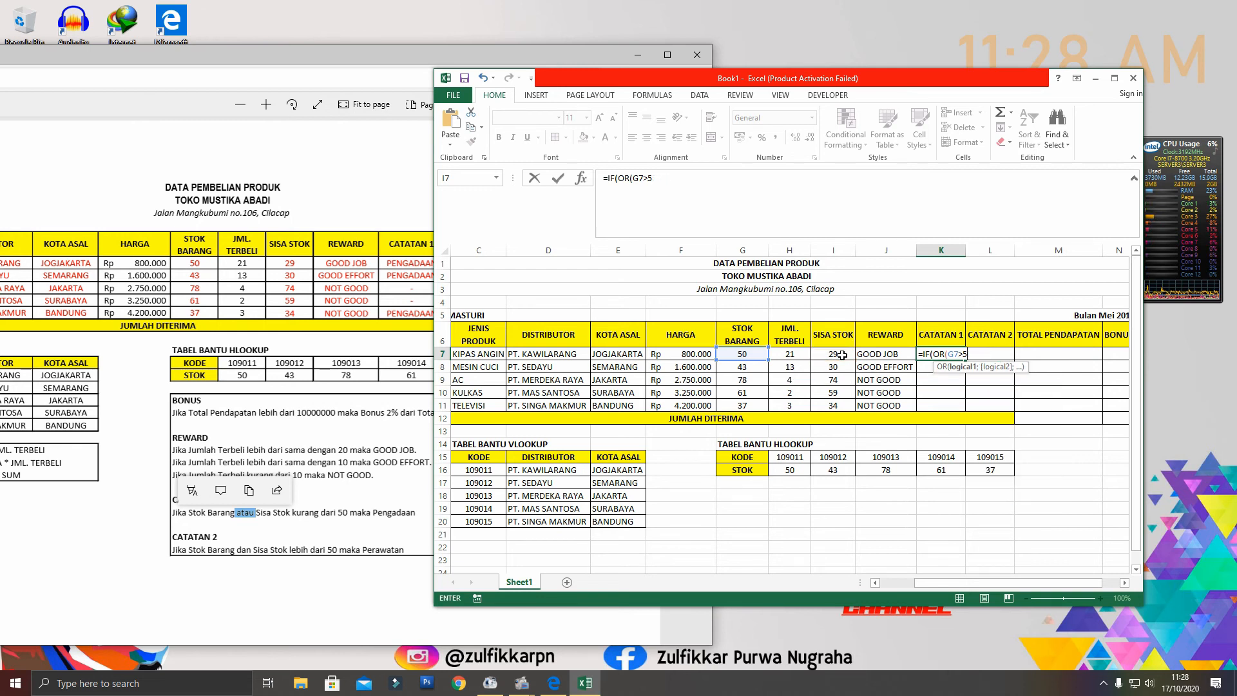
pyautogui.write('<50;')
pyautogui.click(842, 355)
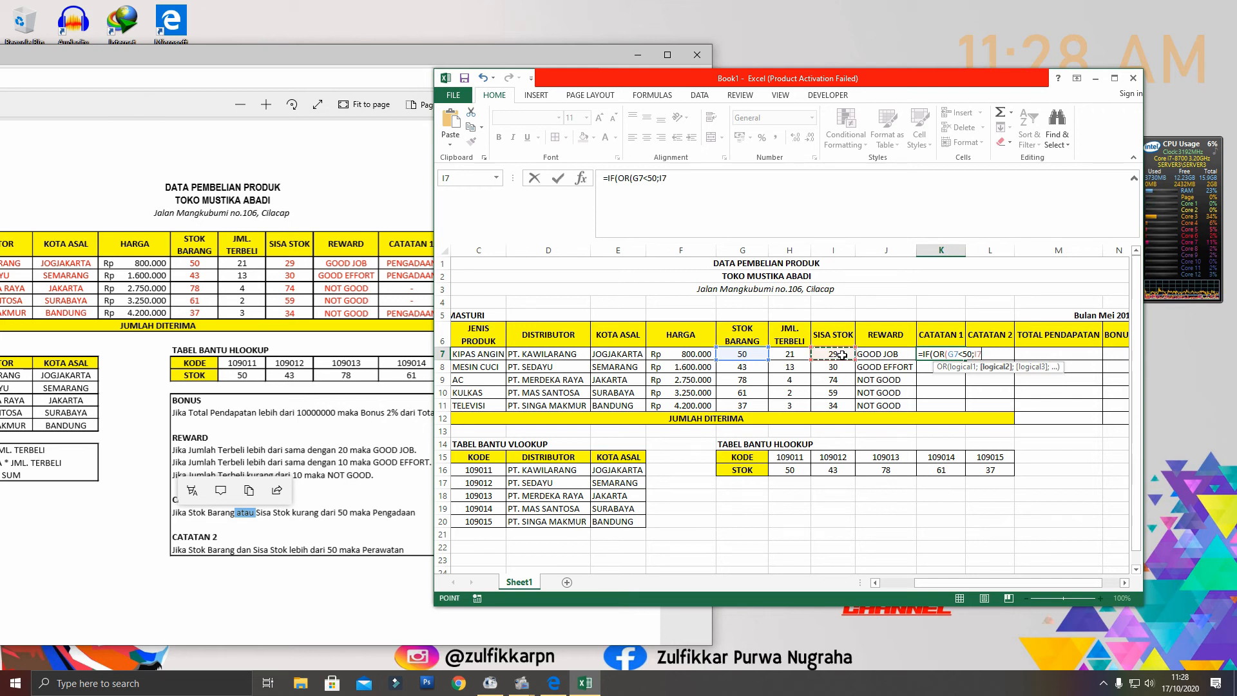
pyautogui.write('<50)')
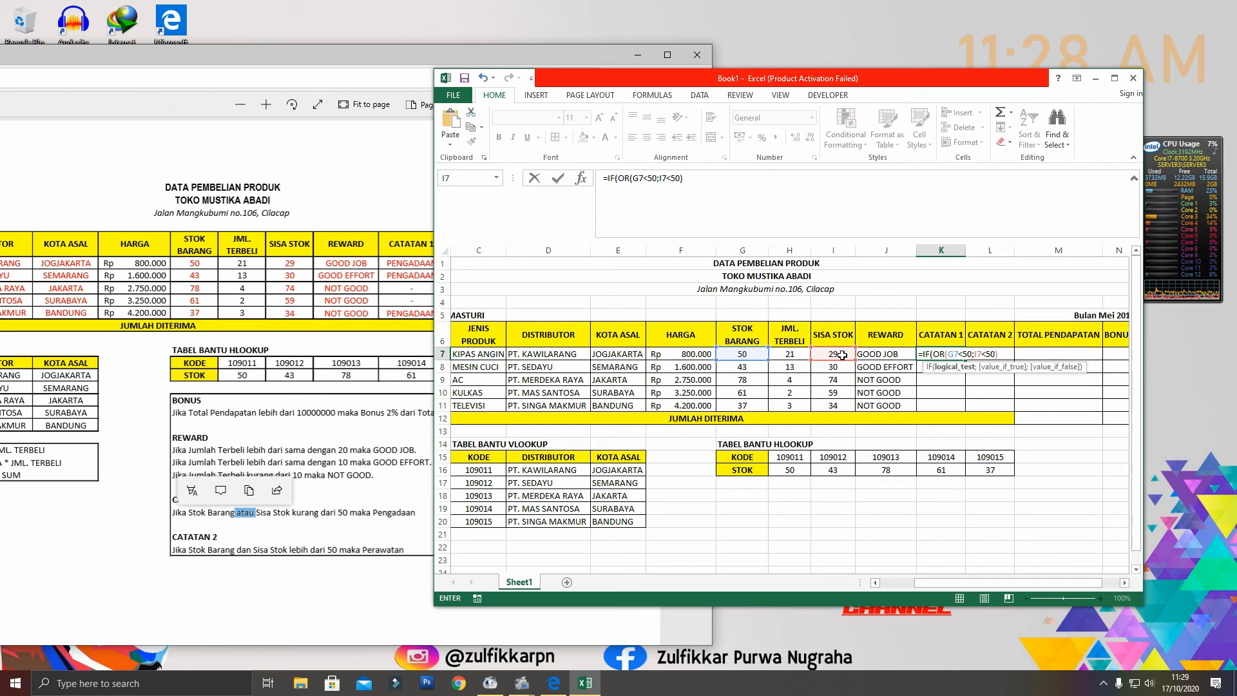
# Finish the K7 formula with "PENGADAAN" as the value if true and "-" as the value if false
pyautogui.write(';')
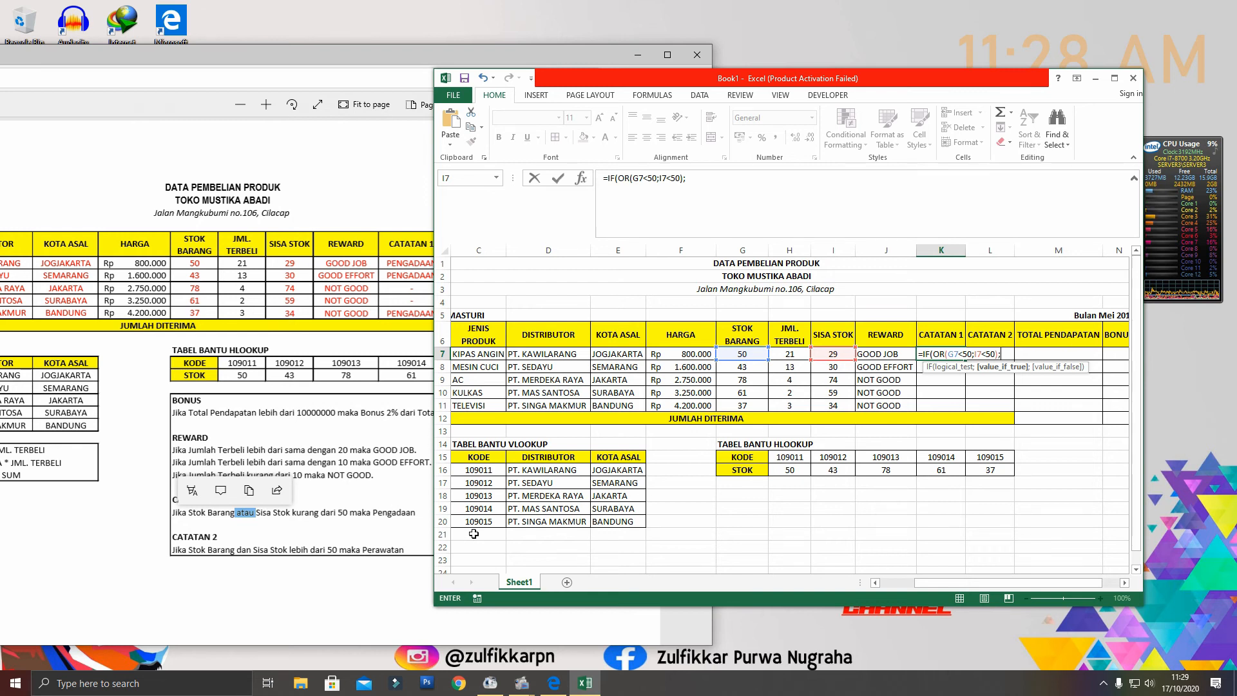
pyautogui.write('pengadaan')
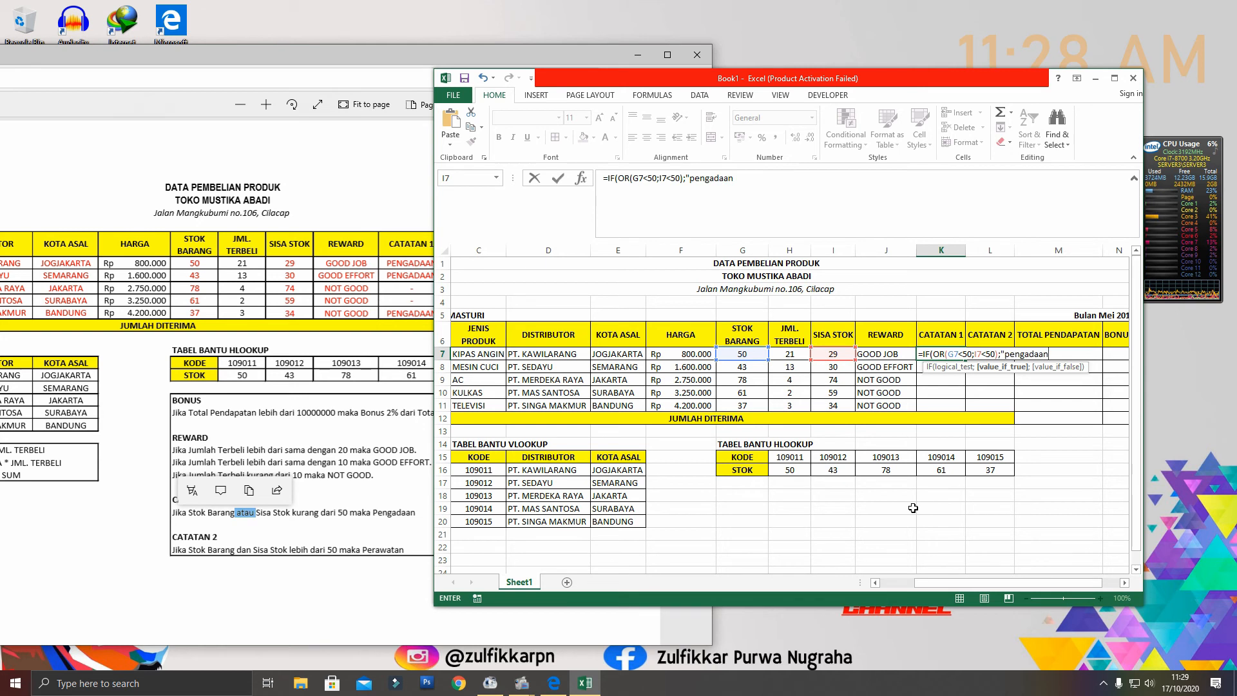
pyautogui.press('BackSpace')
pyautogui.press('BackSpace')
pyautogui.press('BackSpace')
pyautogui.press('BackSpace')
pyautogui.press('BackSpace')
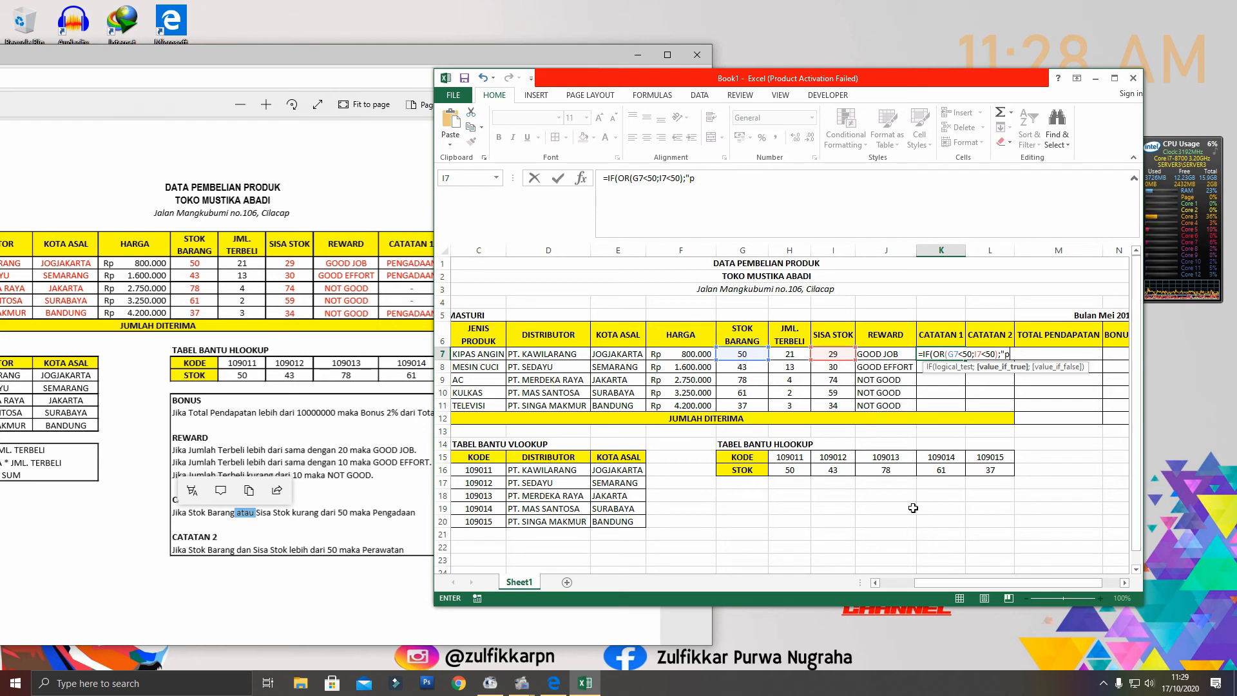
pyautogui.press('BackSpace')
pyautogui.write('PENGADAAN";')
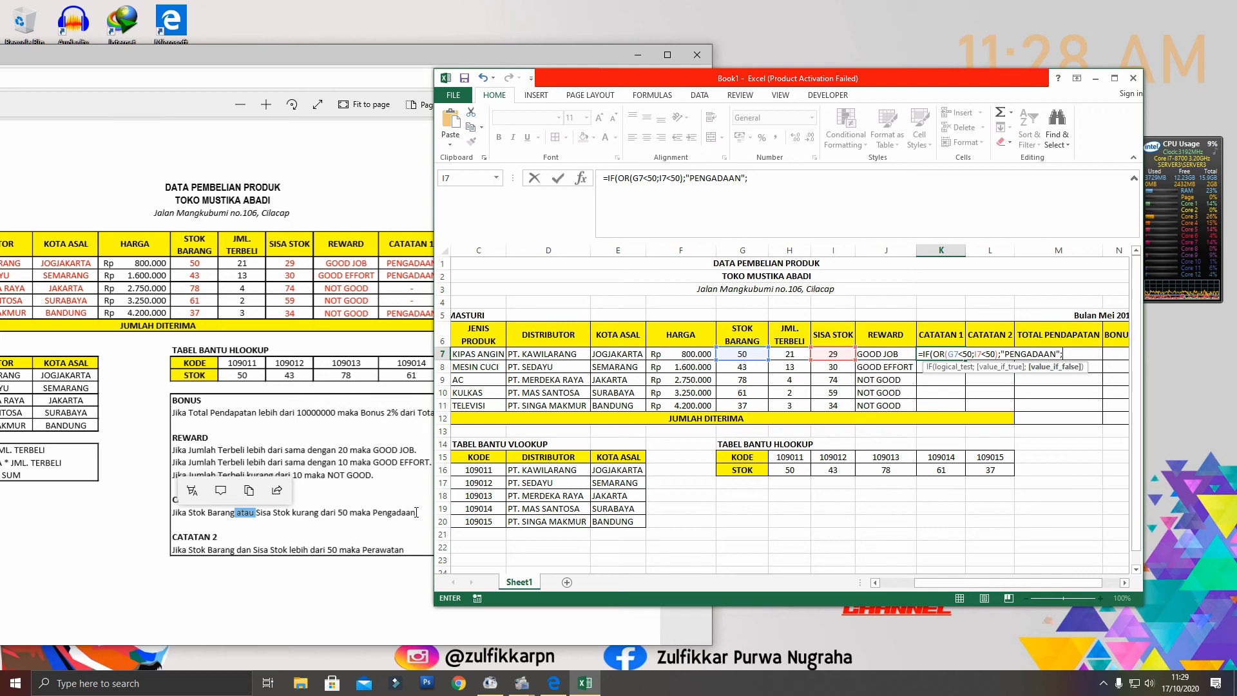
pyautogui.write('"-")')
pyautogui.press('Return')
# Copy the CATATAN 1 formula from K7 down to K11 and auto-fit the width of column K
pyautogui.click(960, 354)
pyautogui.moveTo(965, 360); pyautogui.dragTo(970, 409)
pyautogui.doubleClick(966, 251)
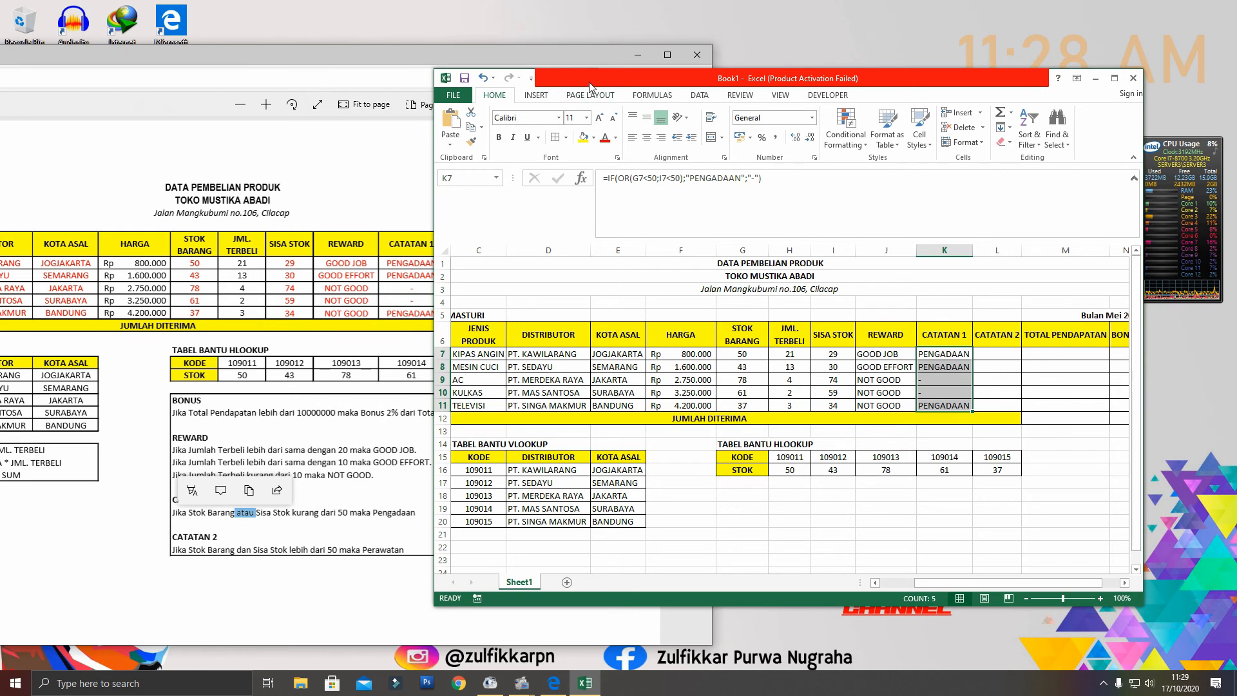
pyautogui.moveTo(588, 84); pyautogui.dragTo(626, 95)
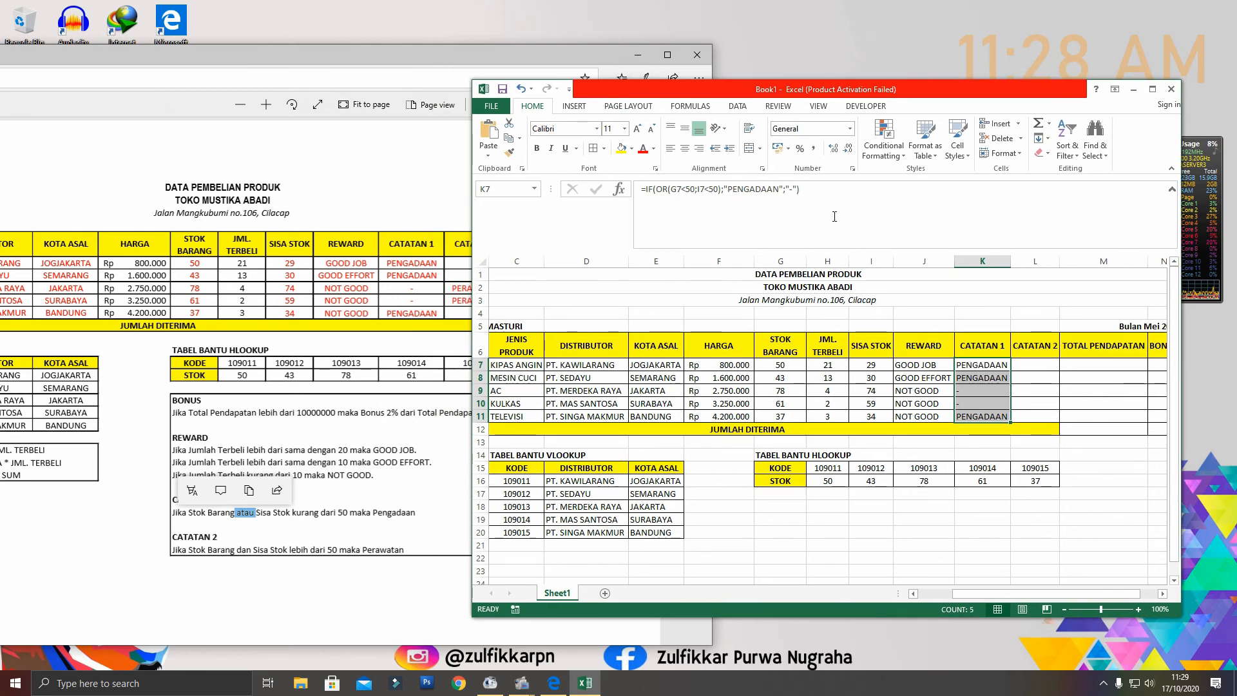
pyautogui.moveTo(734, 92); pyautogui.dragTo(775, 82)
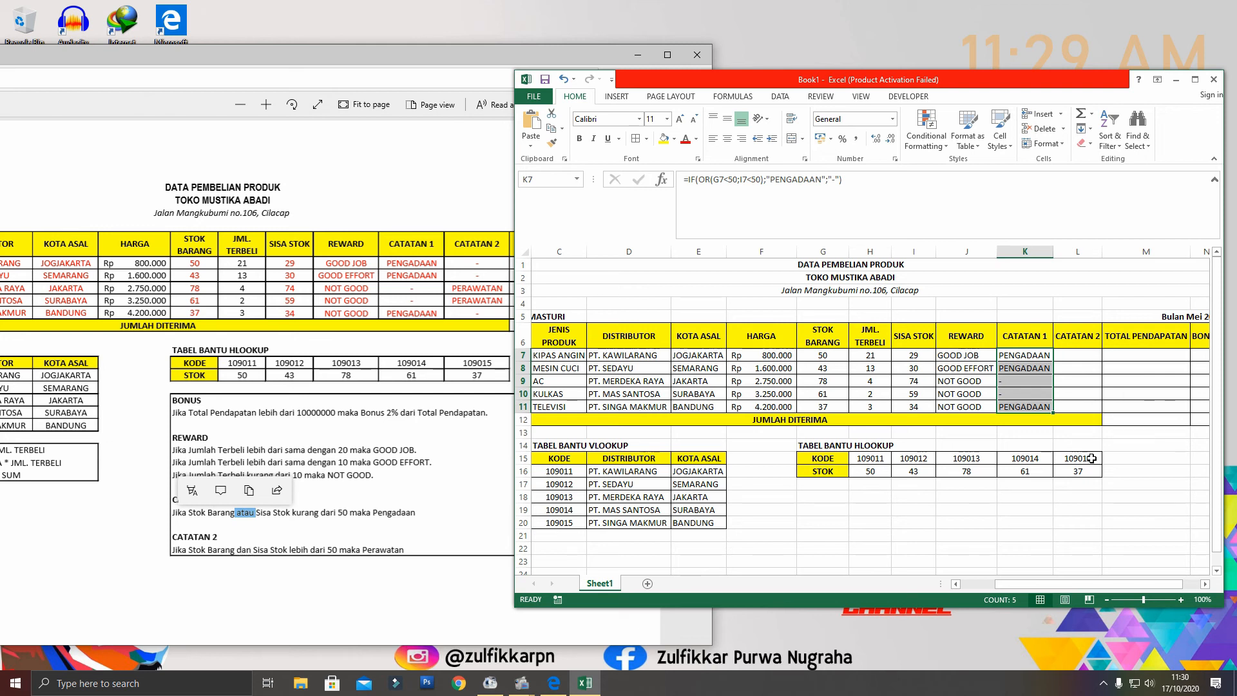
# Begin an IF formula with a nested AND function in the CATATAN 2 cell L7
pyautogui.click(1075, 354)
pyautogui.write('=IF(and')
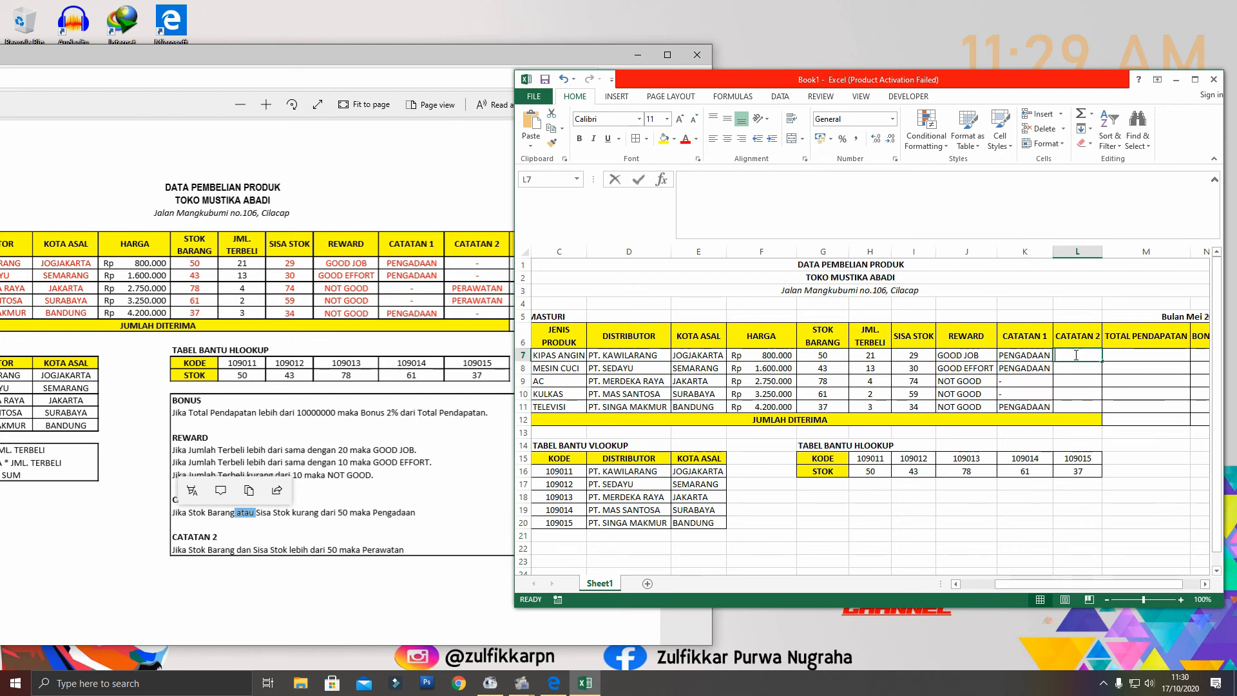
pyautogui.write('(')
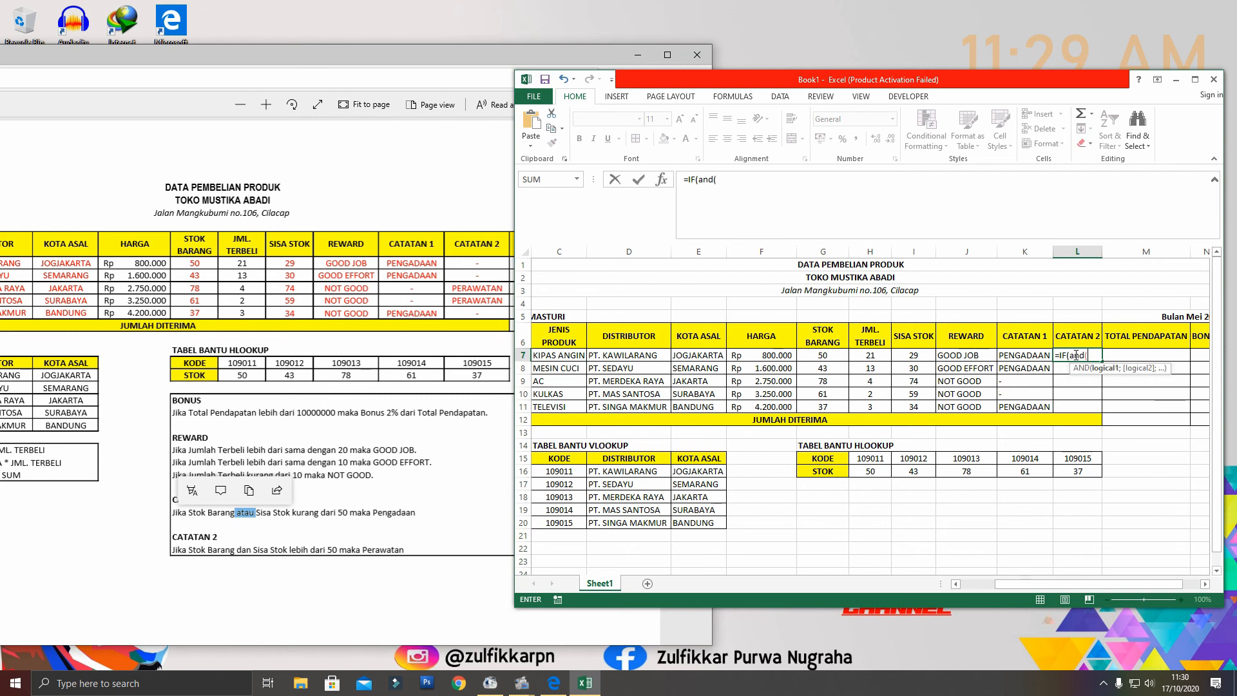
pyautogui.press('BackSpace')
pyautogui.press('BackSpace')
pyautogui.press('BackSpace')
pyautogui.press('BackSpace')
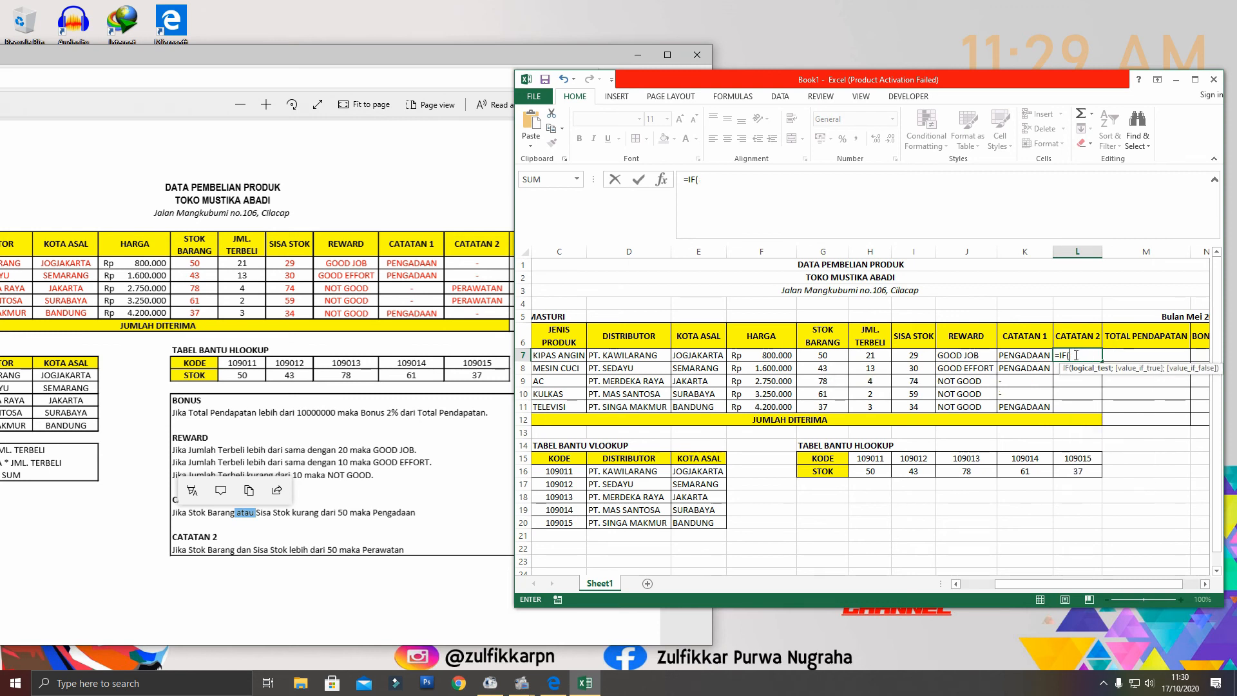
pyautogui.write('AND(')
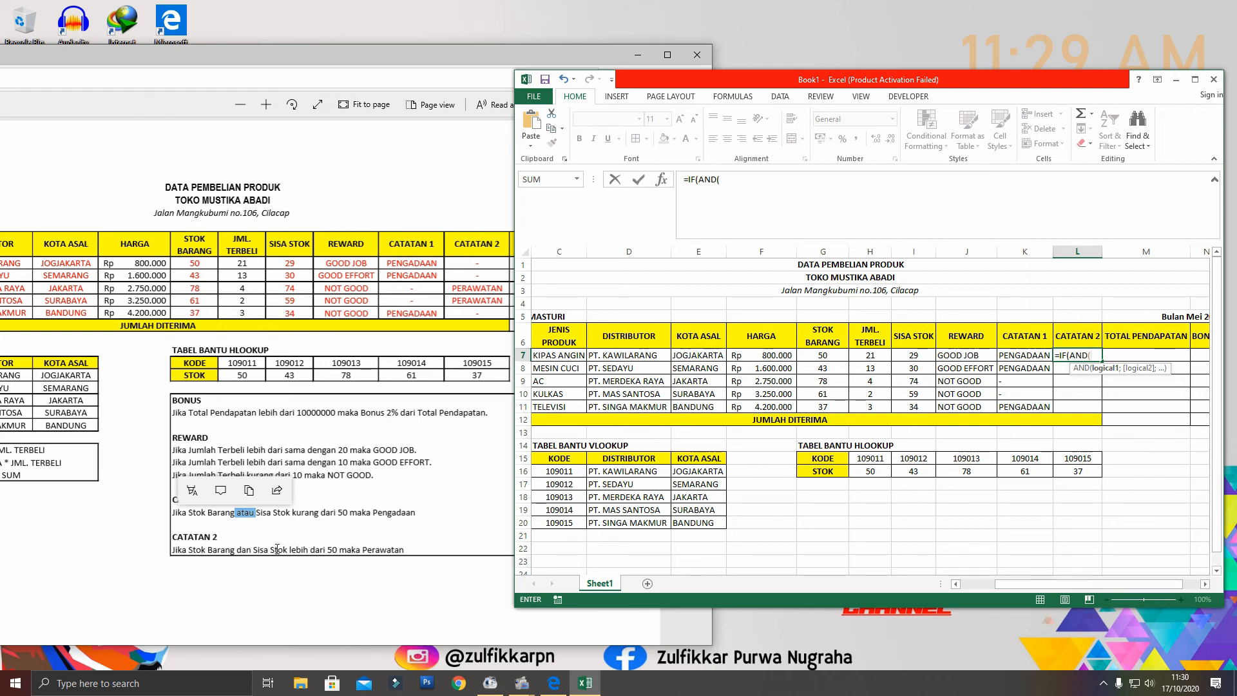
# Set the AND conditions in the L7 formula to G7>50 and I7>50, and close the AND function
pyautogui.click(841, 356)
pyautogui.write('>')
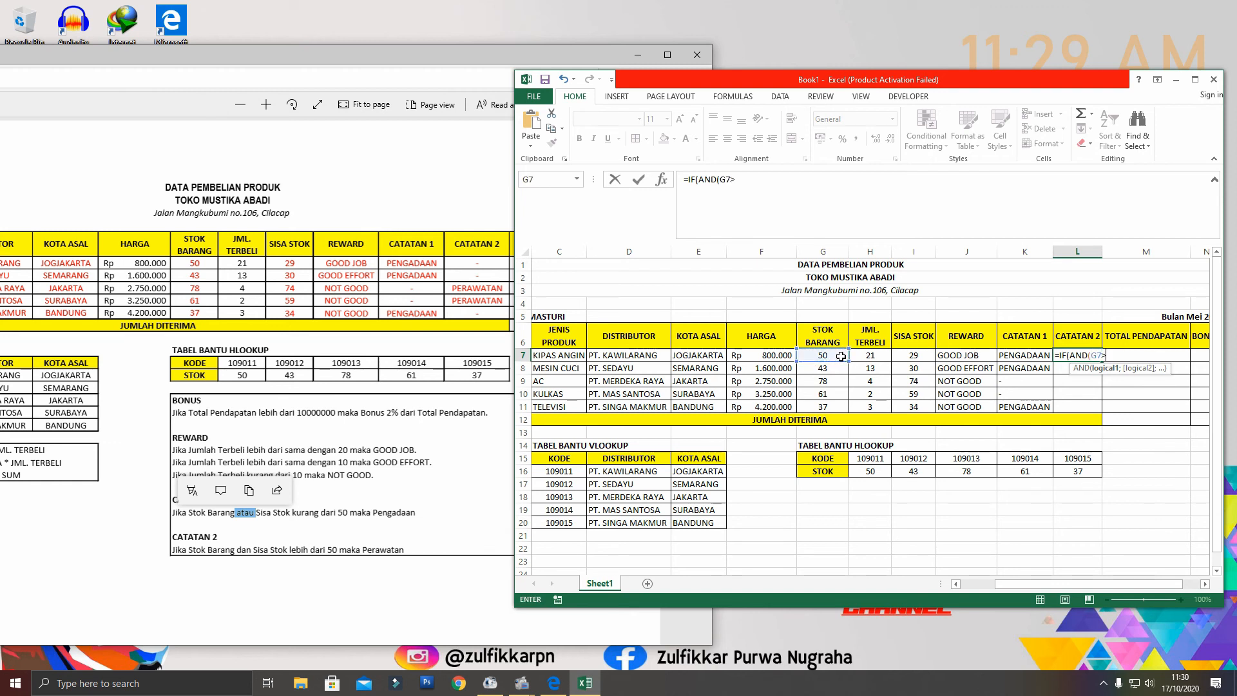
pyautogui.write('50;')
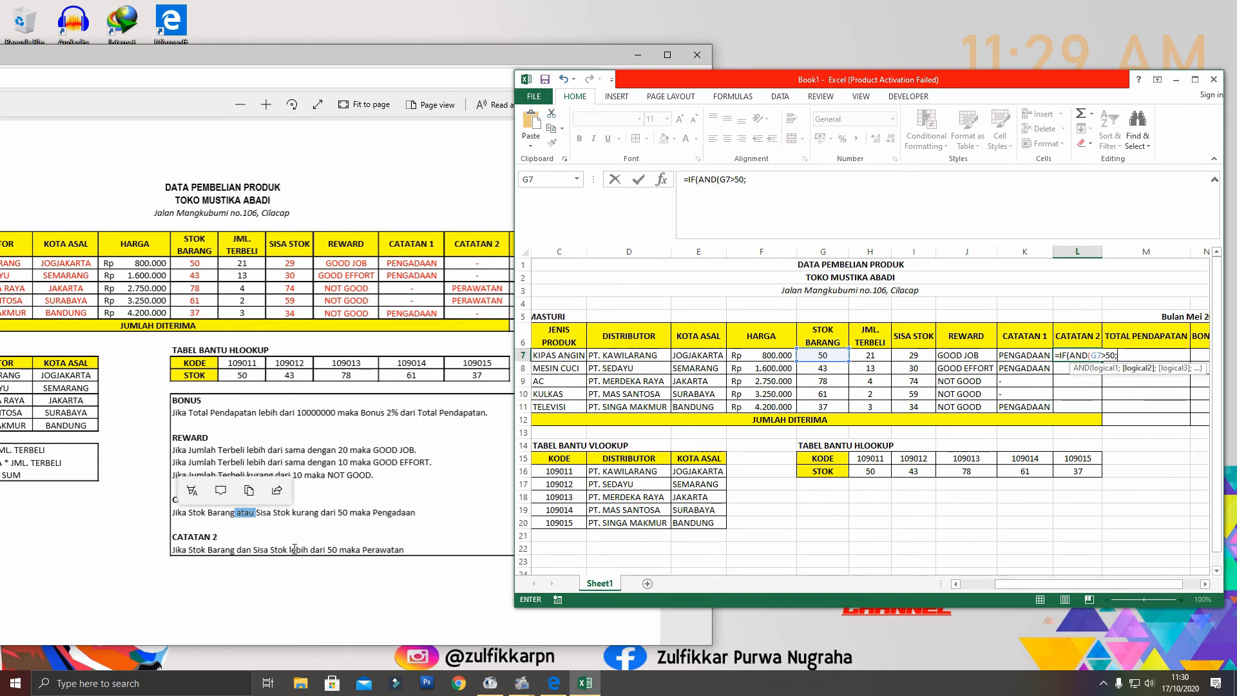
pyautogui.click(920, 359)
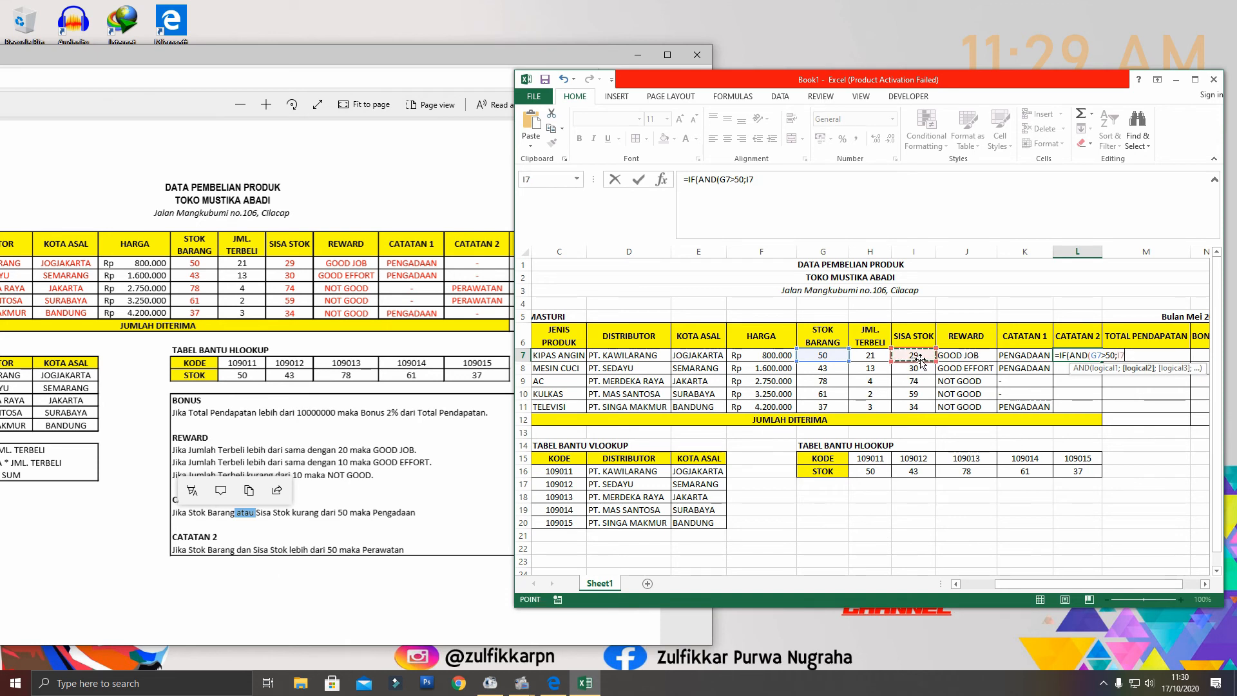
pyautogui.write('>50);')
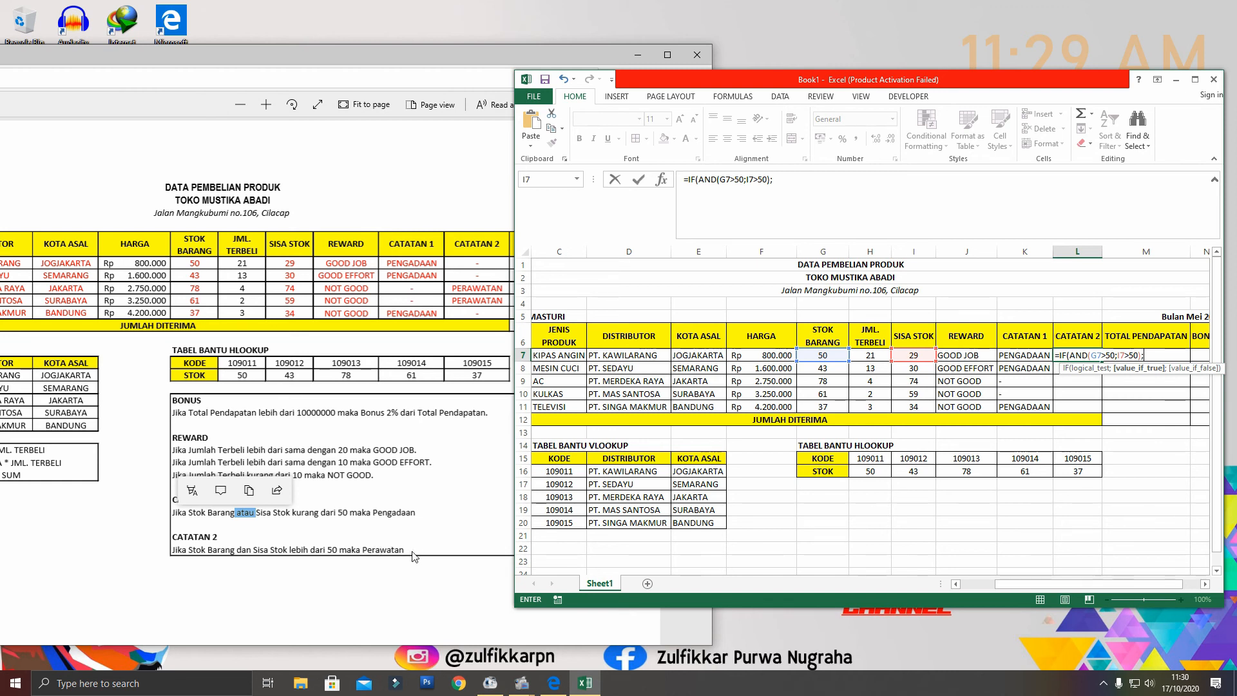
# Finish the L7 formula with "PERAWATAN" as the value if true and "-" as the value if false
pyautogui.write('"PERAWATAN')
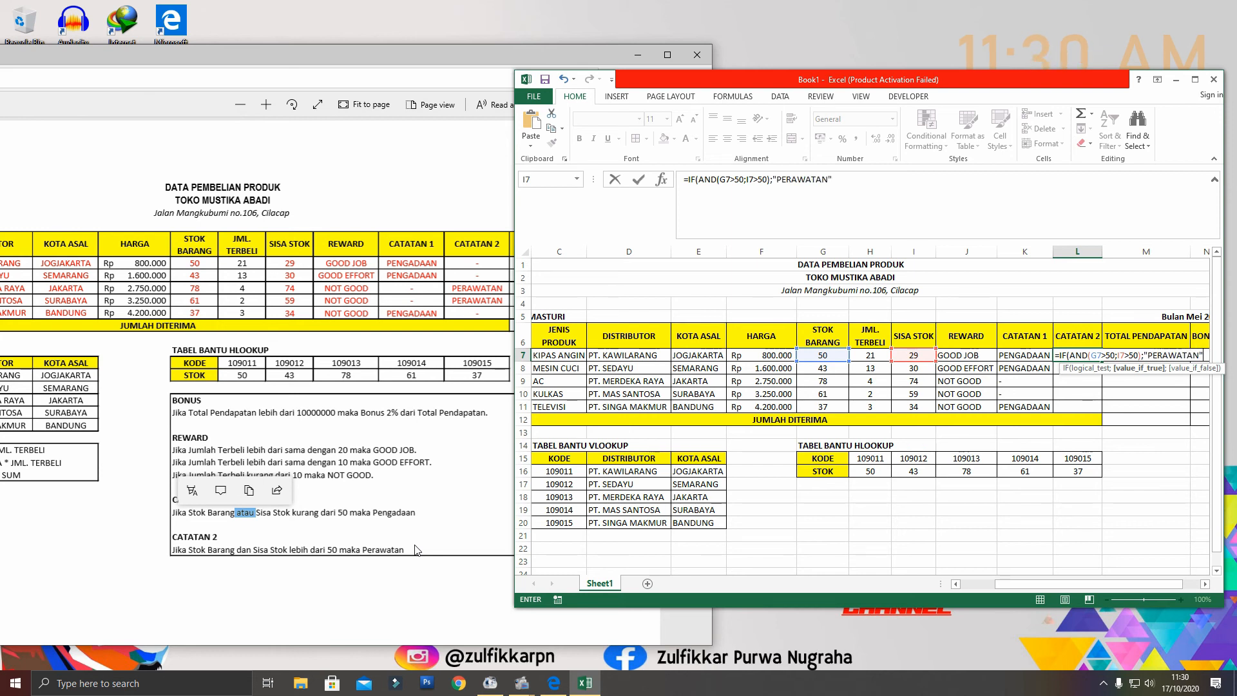
pyautogui.write('";')
pyautogui.moveTo(1095, 583); pyautogui.dragTo(1113, 583)
pyautogui.write('"-')
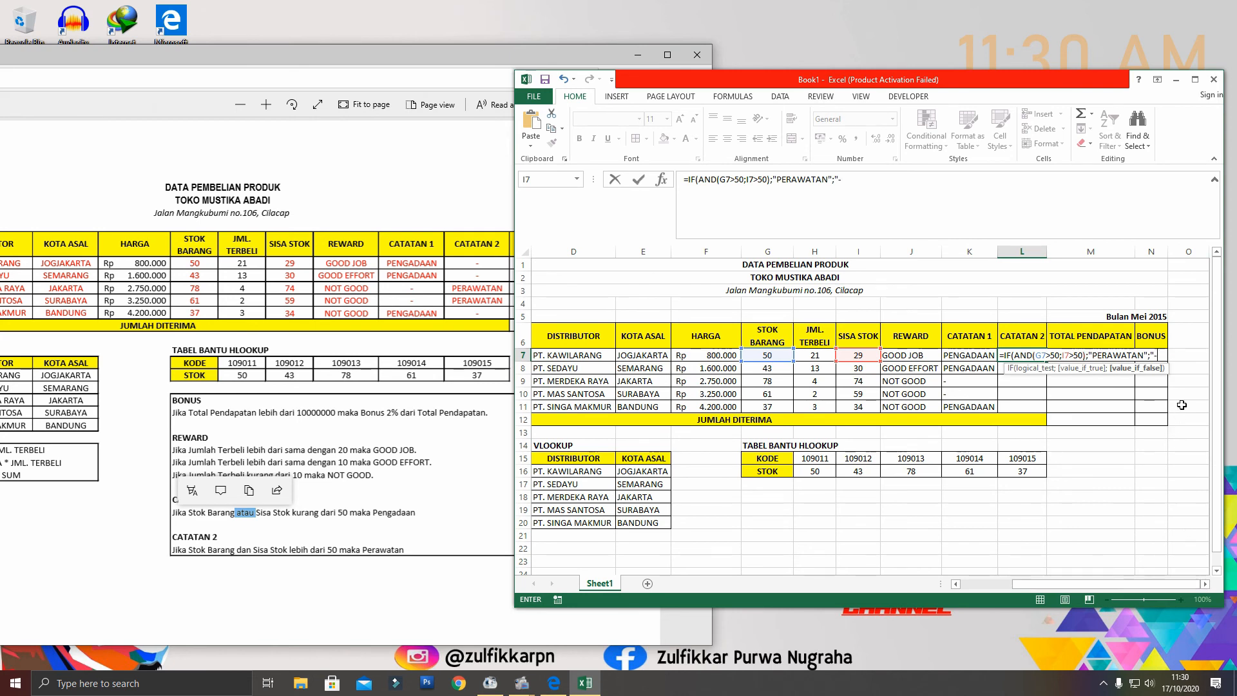
pyautogui.write('")')
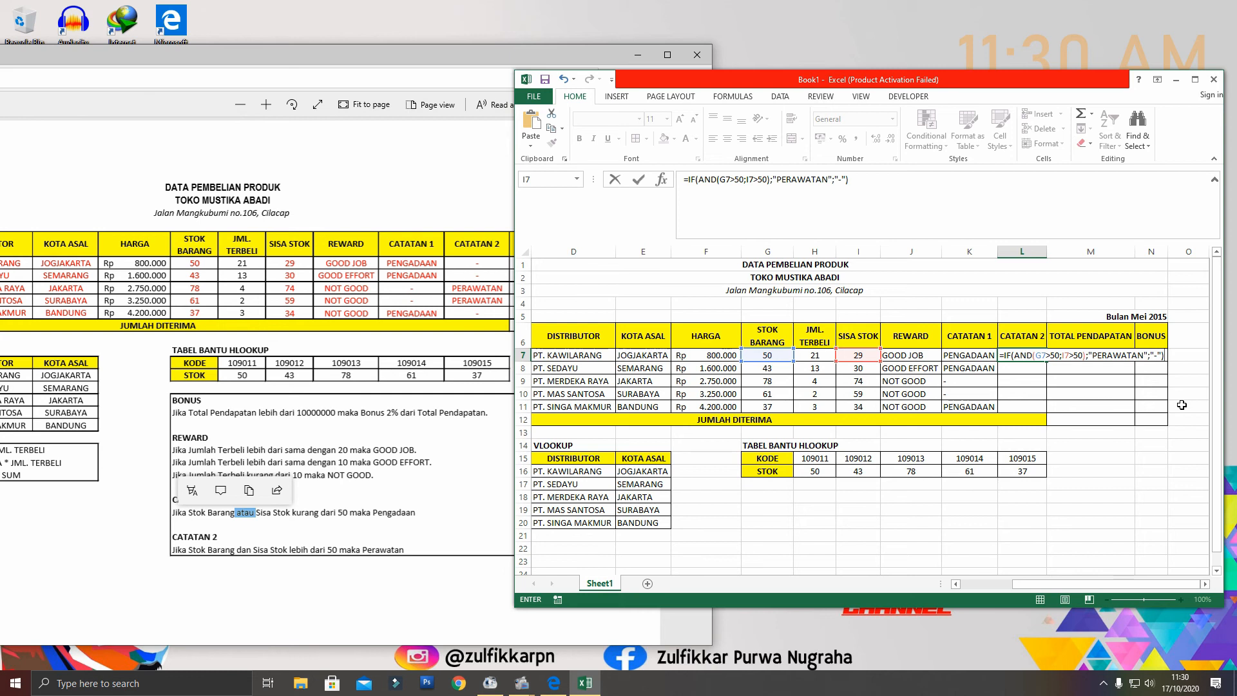
# Copy the CATATAN 2 formula from L7 down to L11 and auto-fit the width of column L
pyautogui.click(1026, 355)
pyautogui.moveTo(1043, 363); pyautogui.dragTo(1041, 400)
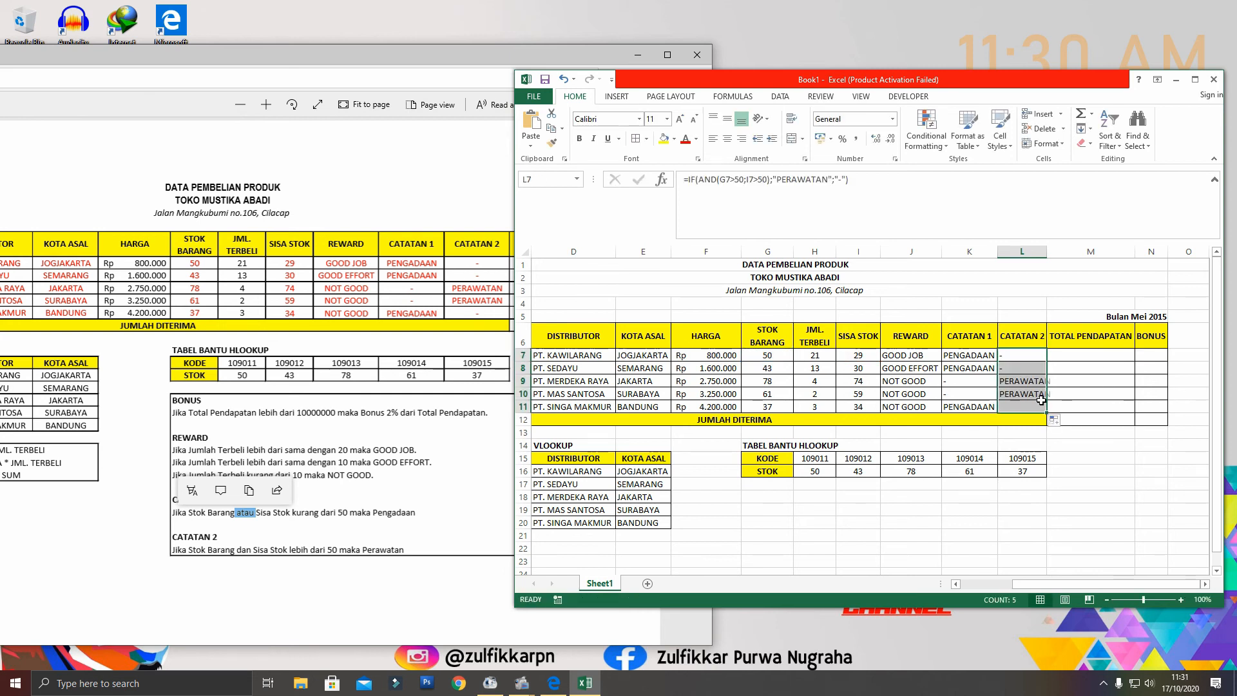
pyautogui.doubleClick(1046, 252)
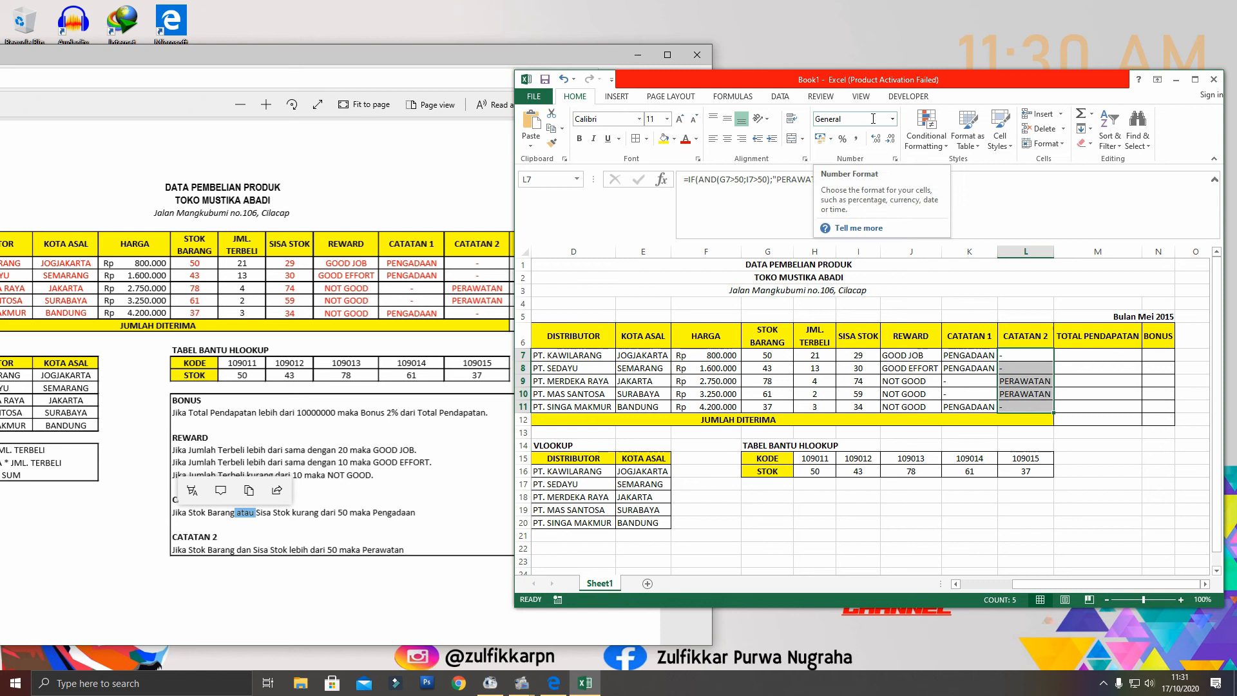
# Check the TOTAL PENDAPATAN rule in the maximized reference PDF, and return to Excel in a maximized window
pyautogui.click(157, 516)
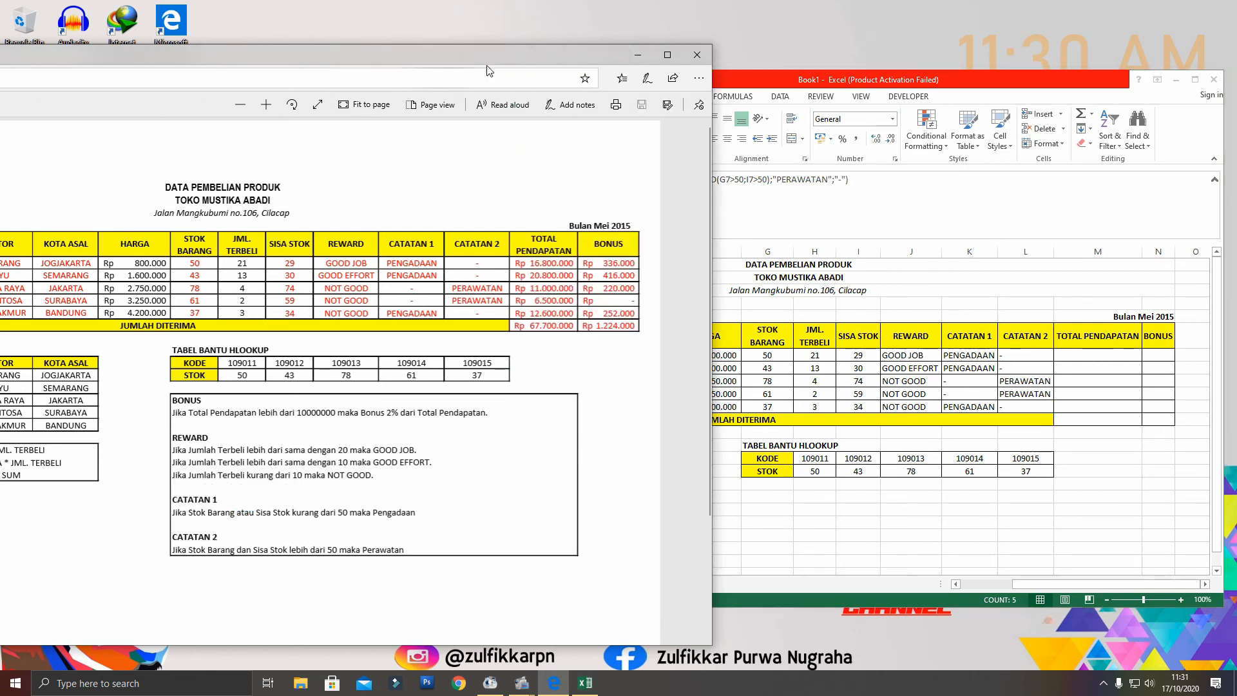
pyautogui.click(668, 55)
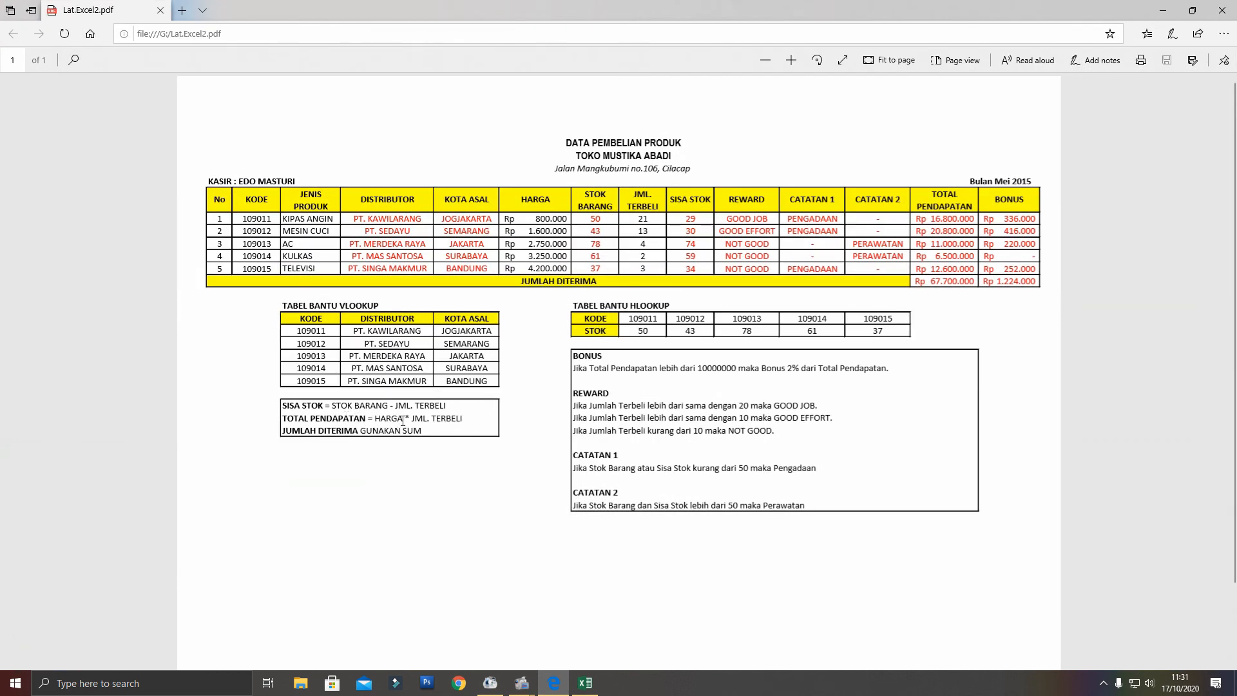
pyautogui.click(584, 682)
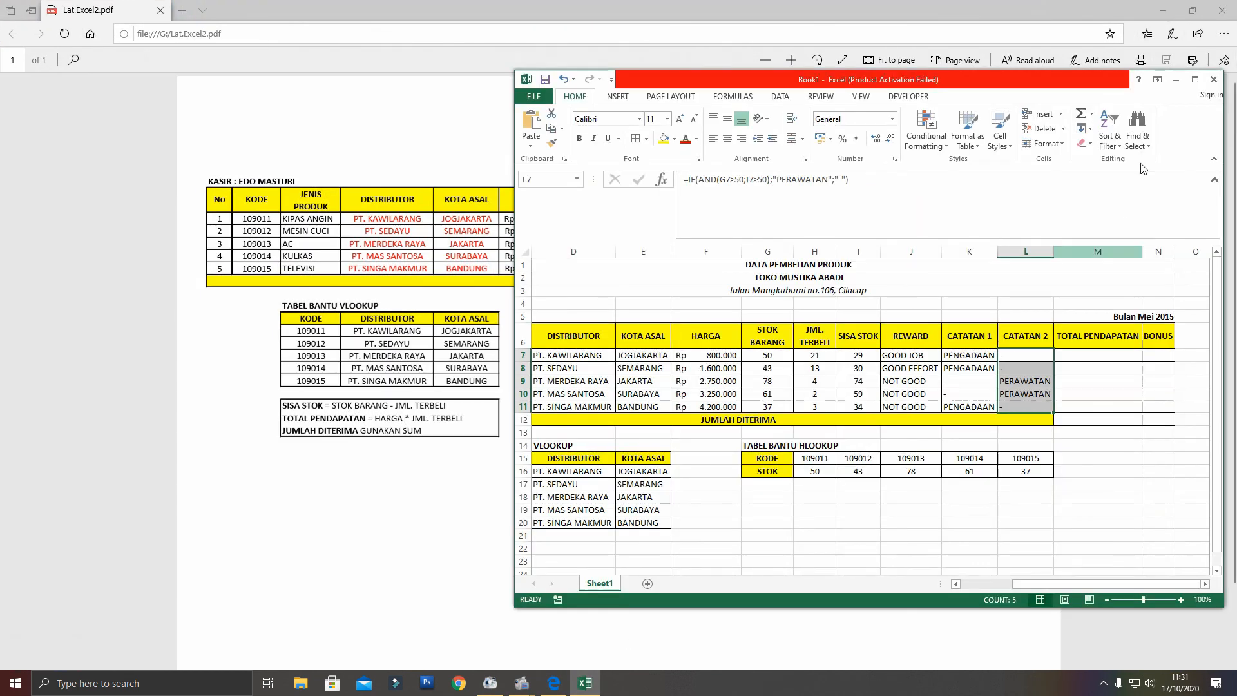
pyautogui.click(1194, 79)
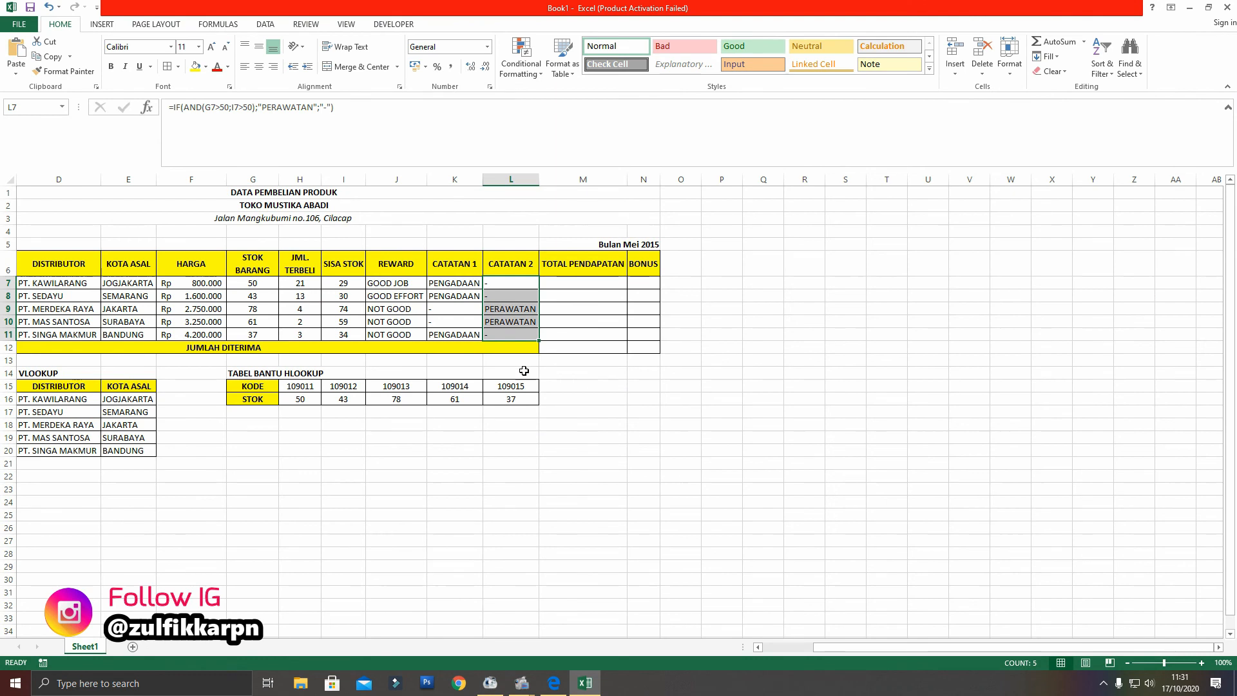
# Enter the formula =F7*H7 in the TOTAL PENDAPATAN cell M7, checking the multiplication rule in the reference PDF
pyautogui.click(561, 284)
pyautogui.write('=')
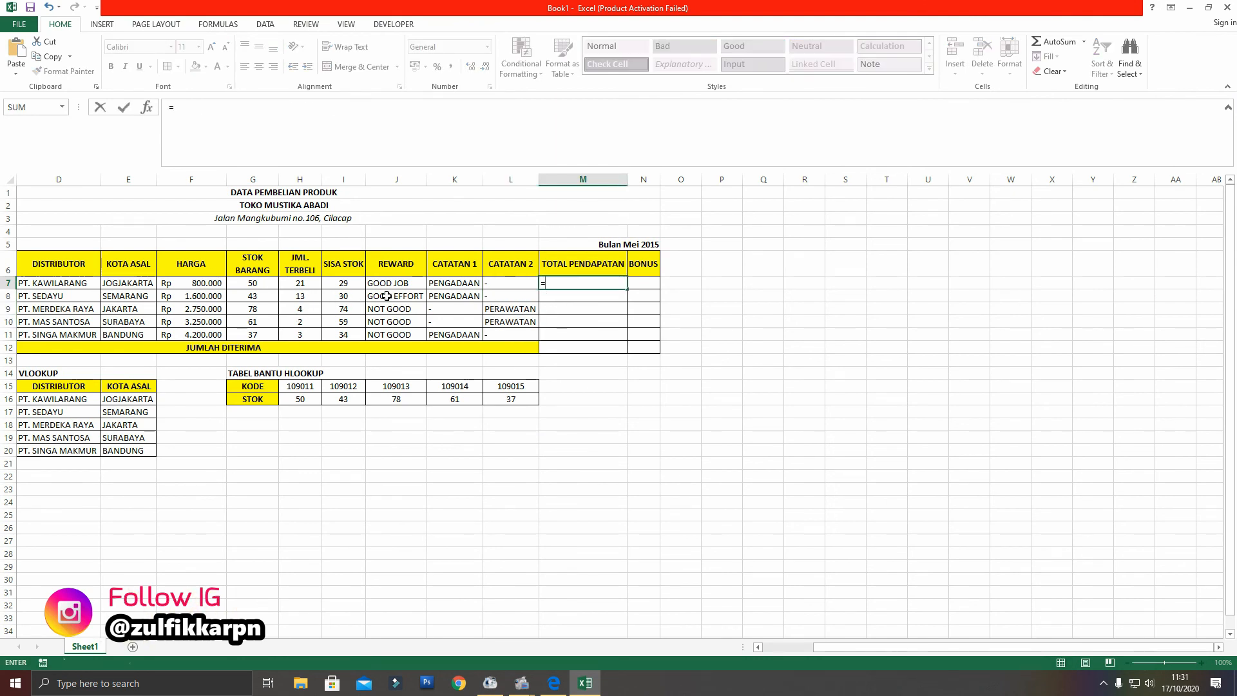
pyautogui.click(217, 282)
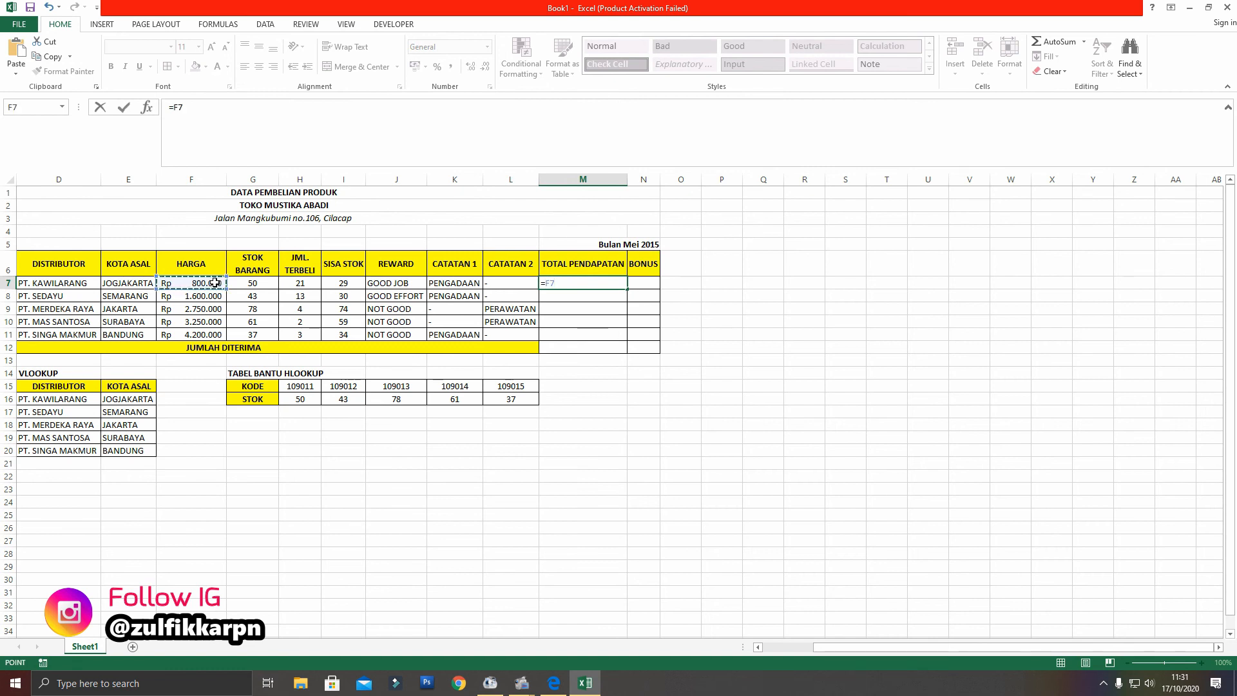
pyautogui.write('*')
pyautogui.click(551, 683)
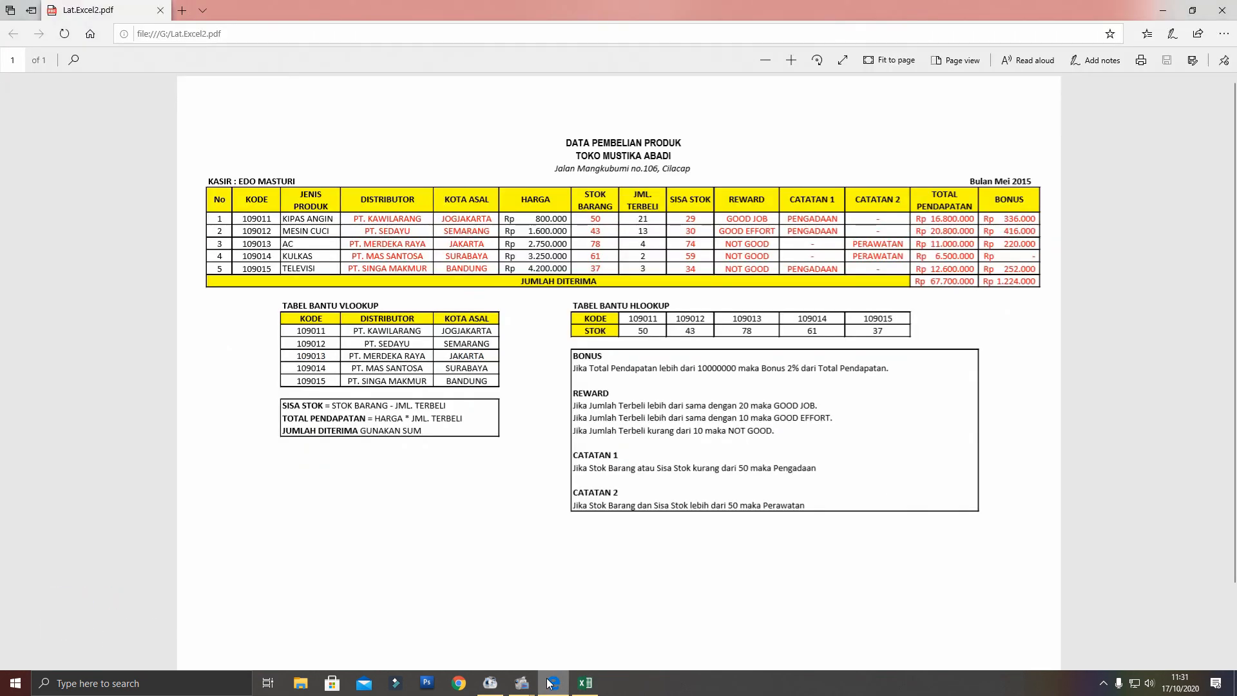
pyautogui.click(585, 683)
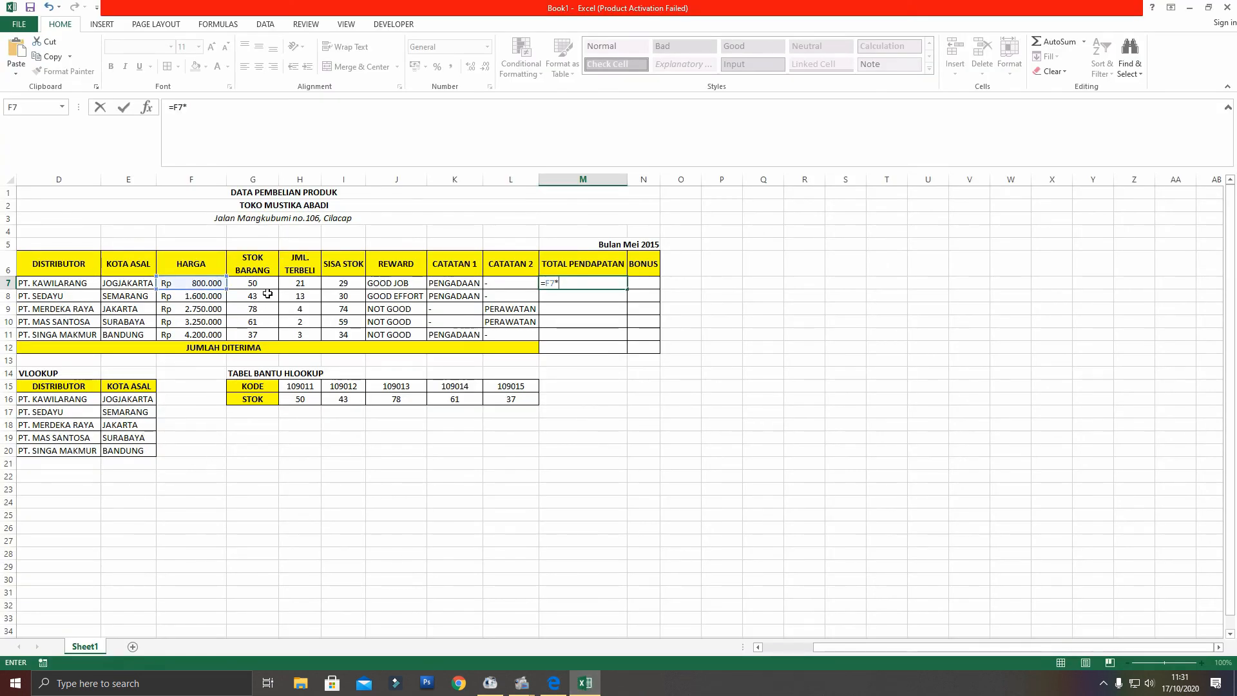
pyautogui.click(305, 286)
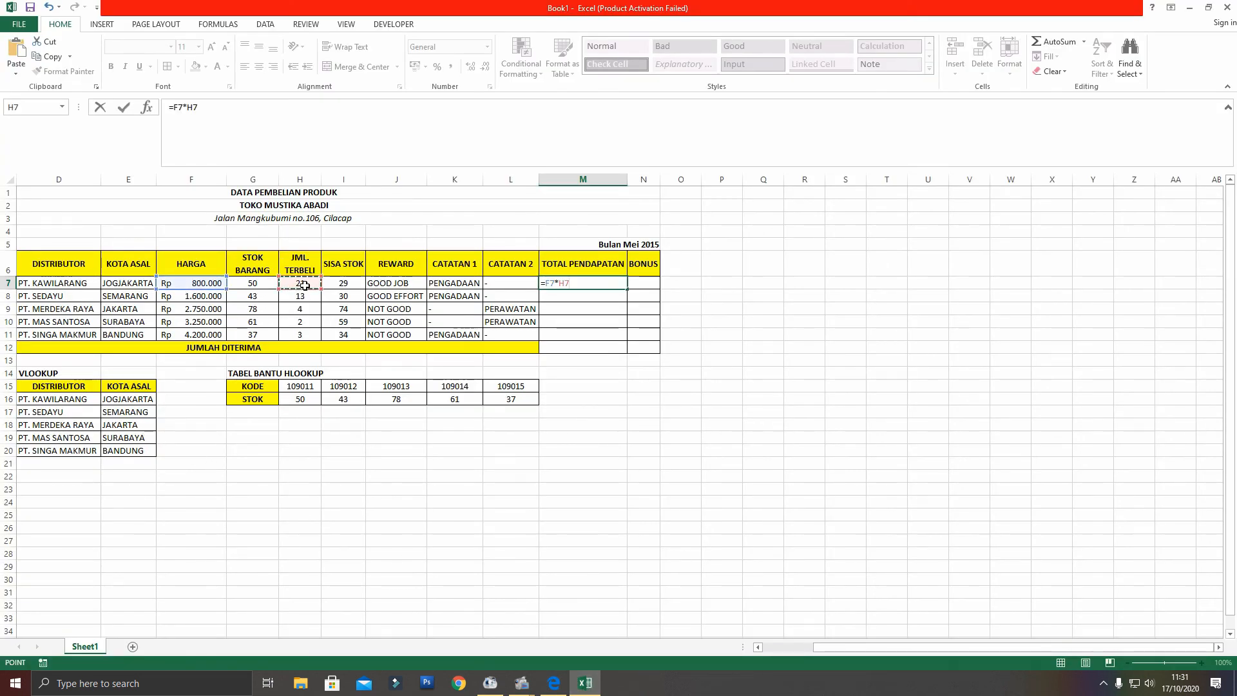
pyautogui.press('Return')
# Copy the TOTAL PENDAPATAN formula from M7 down to M11, keeping the Accounting number format
pyautogui.click(611, 284)
pyautogui.moveTo(626, 289); pyautogui.dragTo(620, 339)
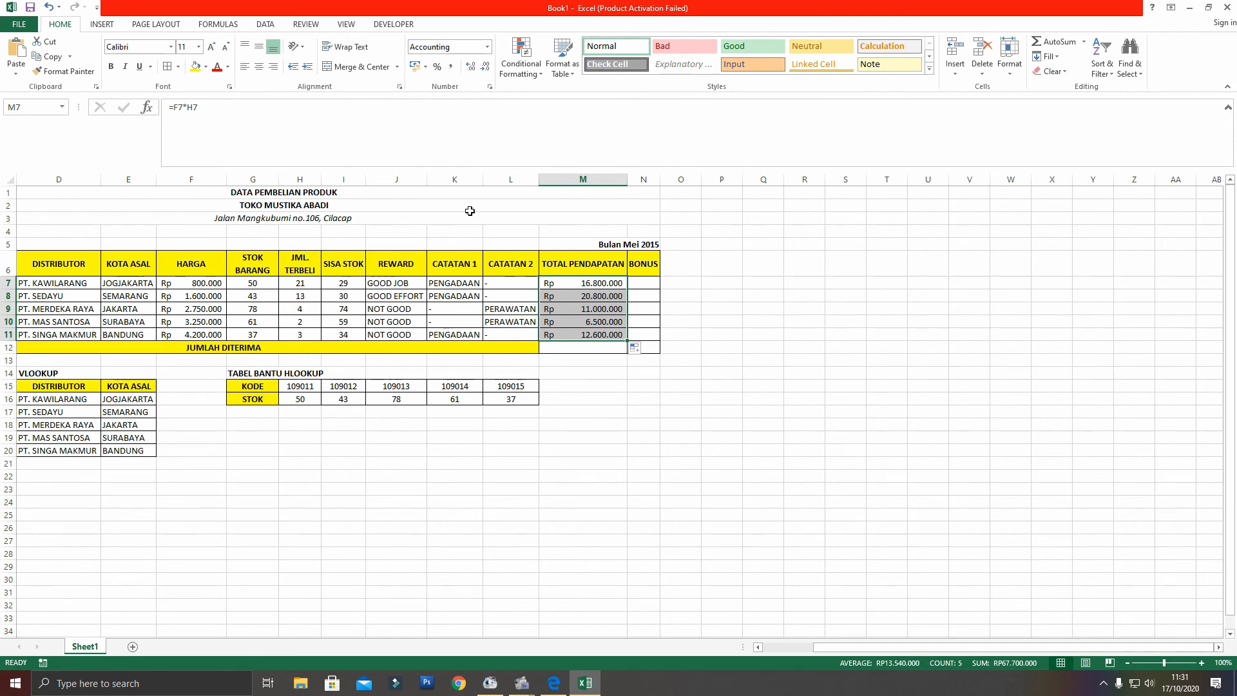
pyautogui.click(488, 47)
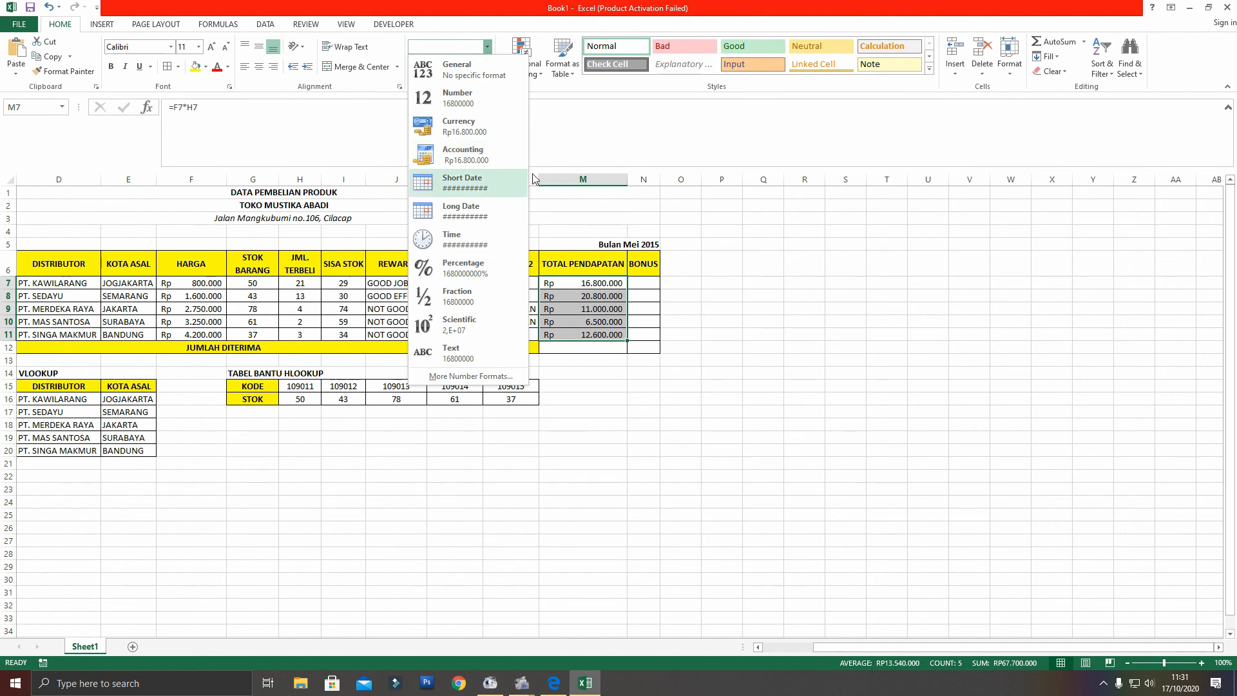
pyautogui.click(612, 351)
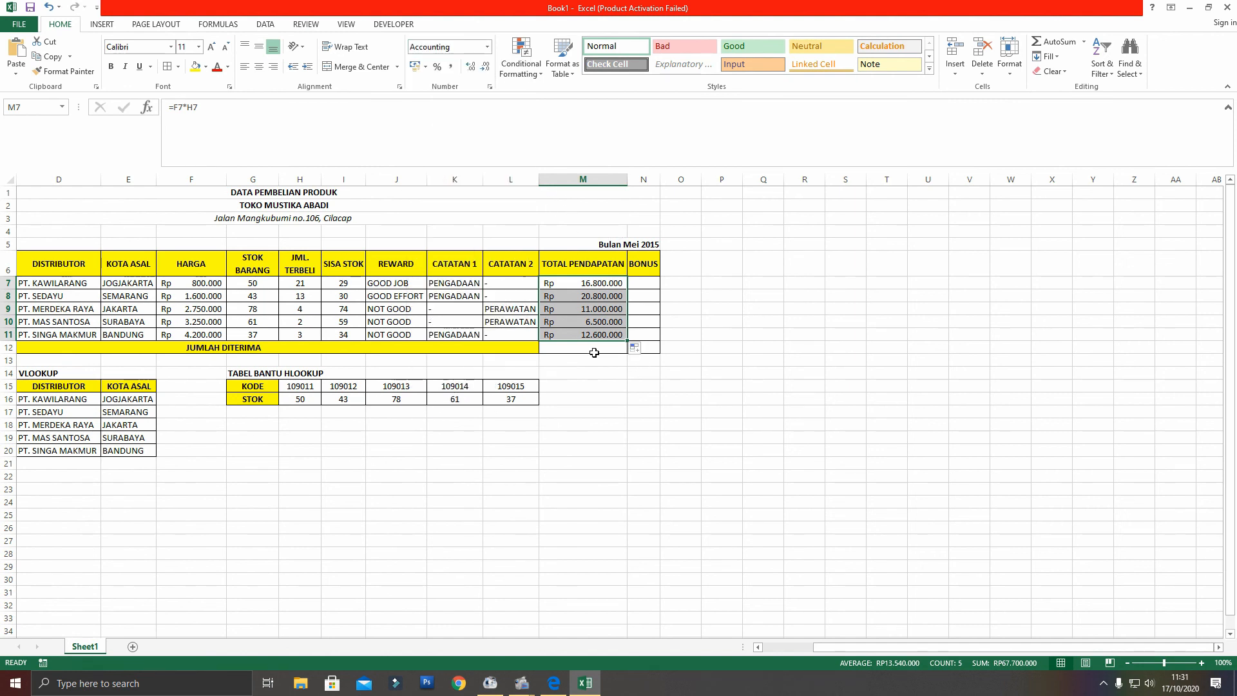
# Check the BONUS rule in the reference PDF, and restore both windows so the rule stays readable beside the Excel sheet
pyautogui.click(650, 285)
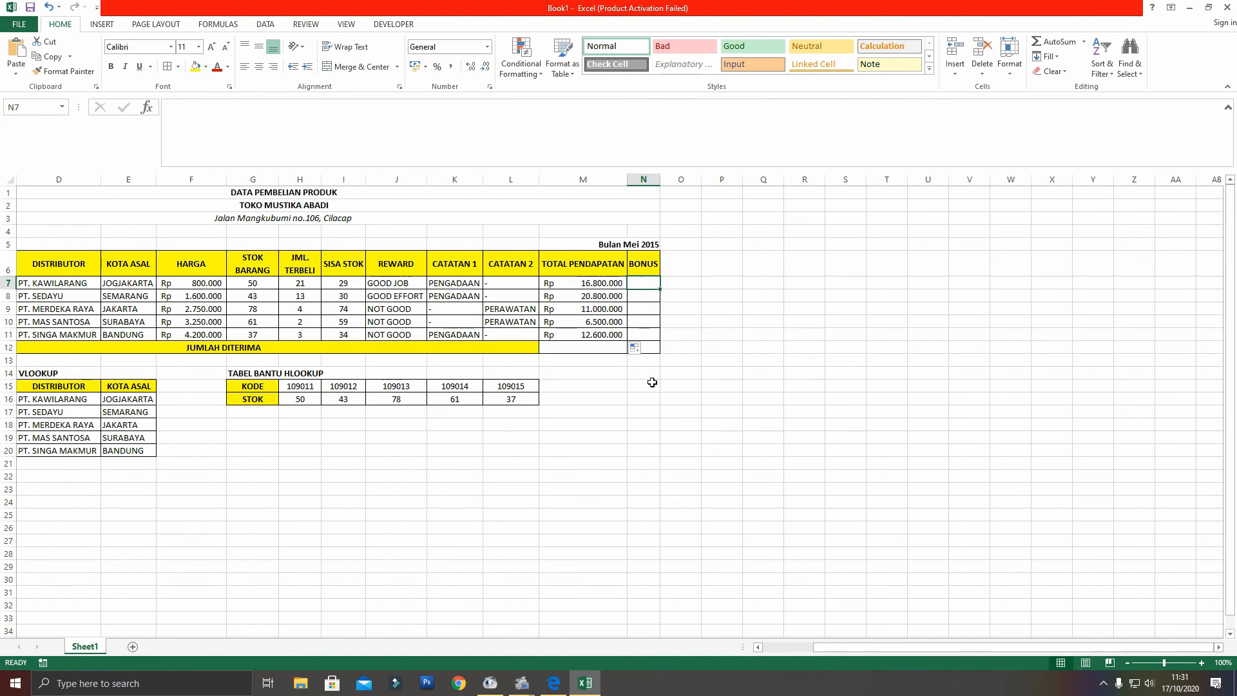
pyautogui.click(554, 683)
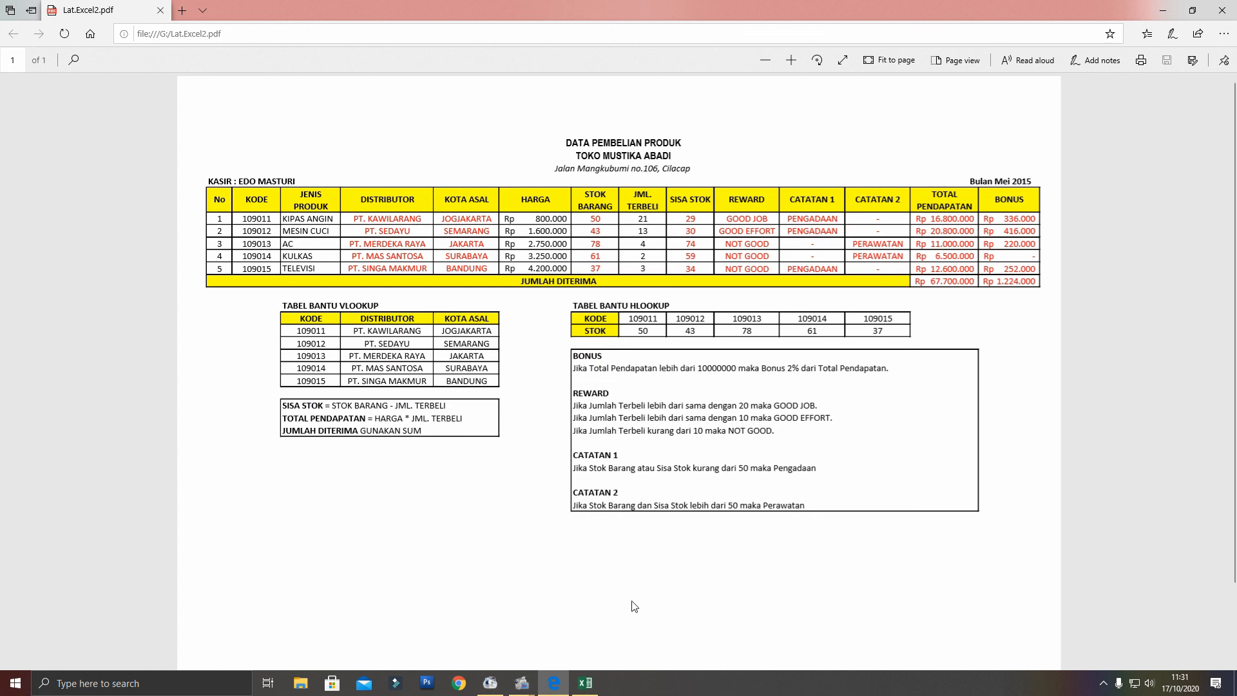
pyautogui.click(1193, 10)
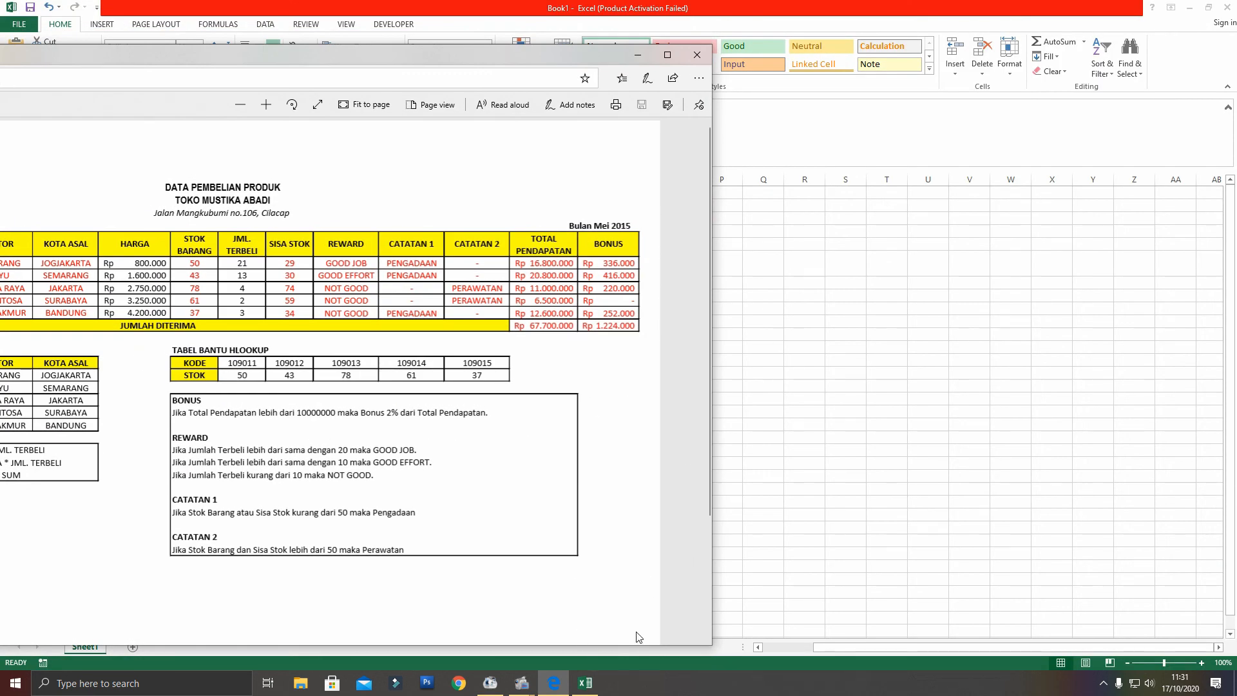
pyautogui.click(585, 682)
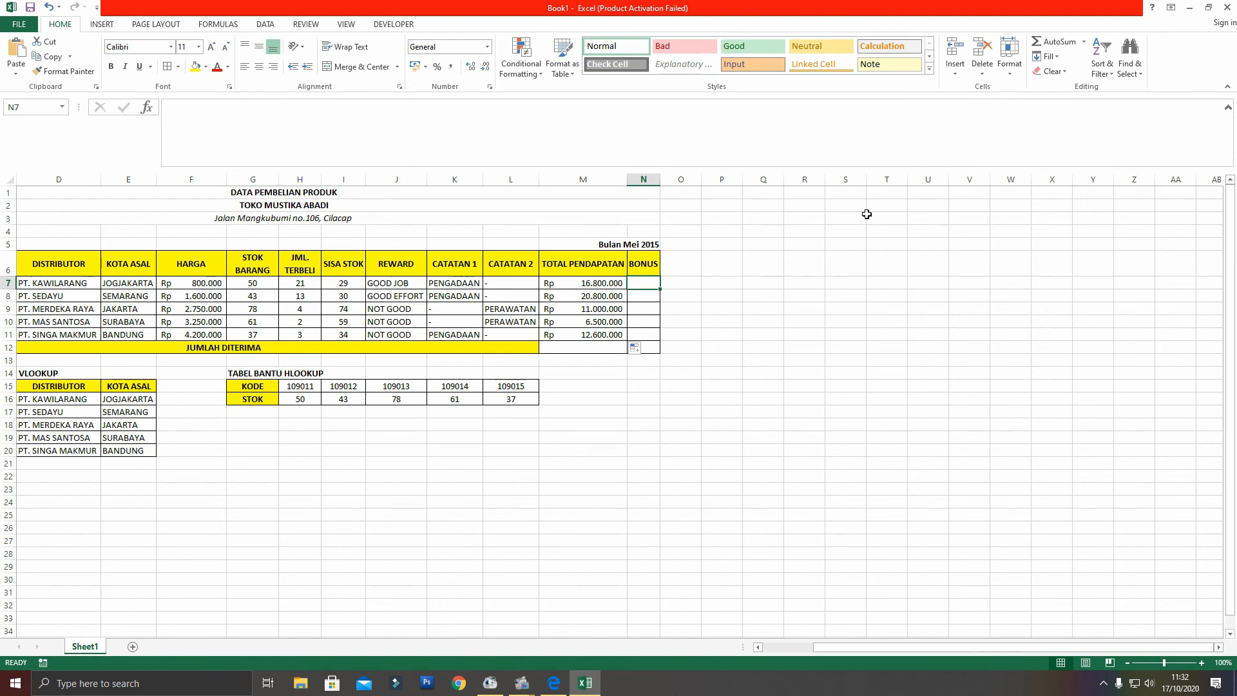
pyautogui.click(1207, 7)
pyautogui.moveTo(743, 75); pyautogui.dragTo(732, 99)
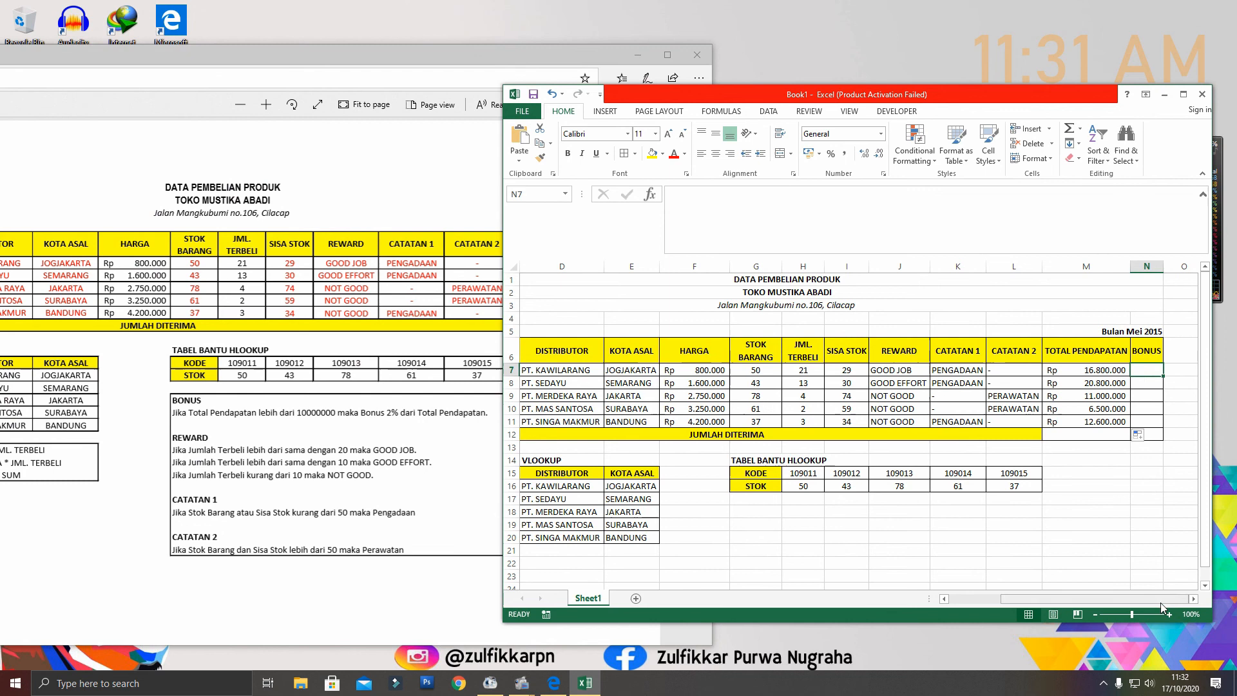
# Begin an IF formula in the BONUS cell N7 with the condition M7>10000000
pyautogui.doubleClick(1144, 371)
pyautogui.write('=')
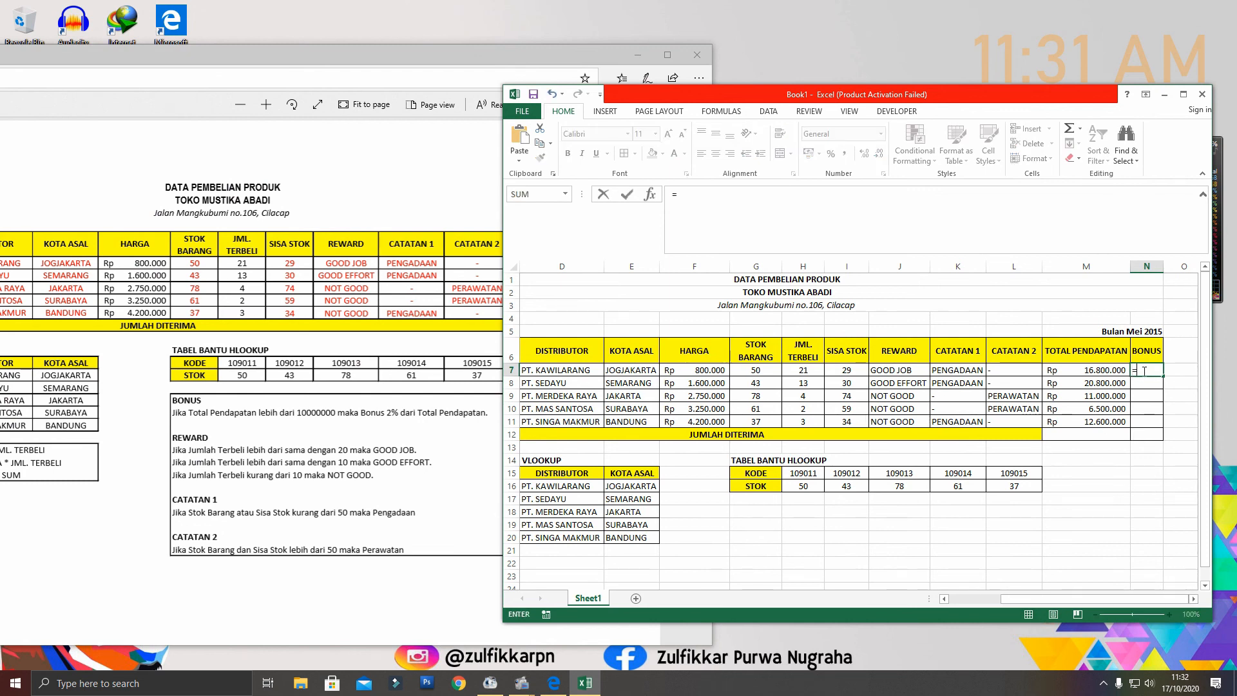
pyautogui.write('IF(')
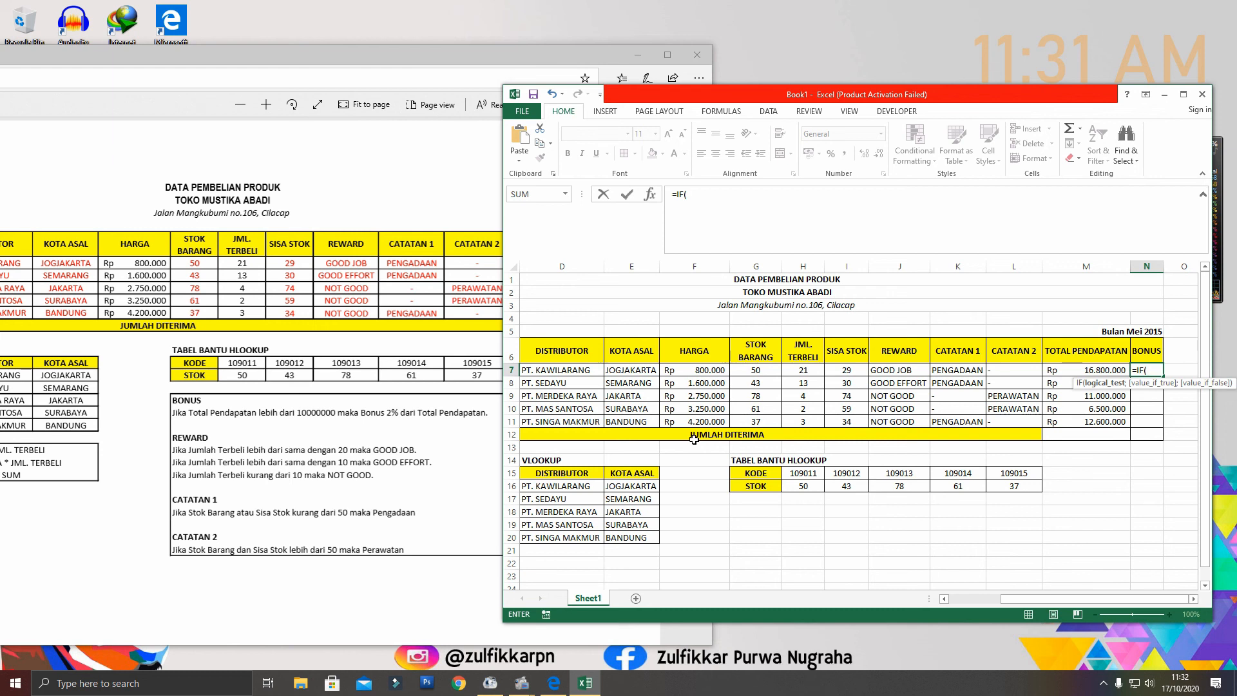
pyautogui.click(1069, 371)
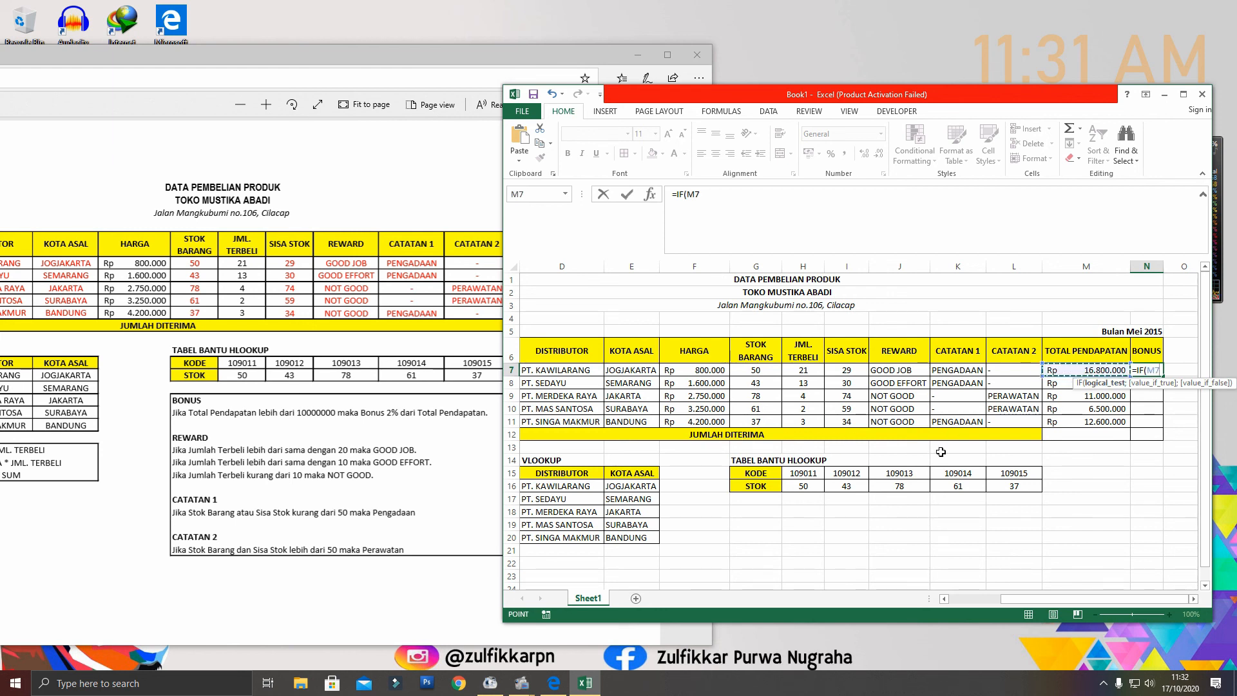
pyautogui.write('>10.0000000')
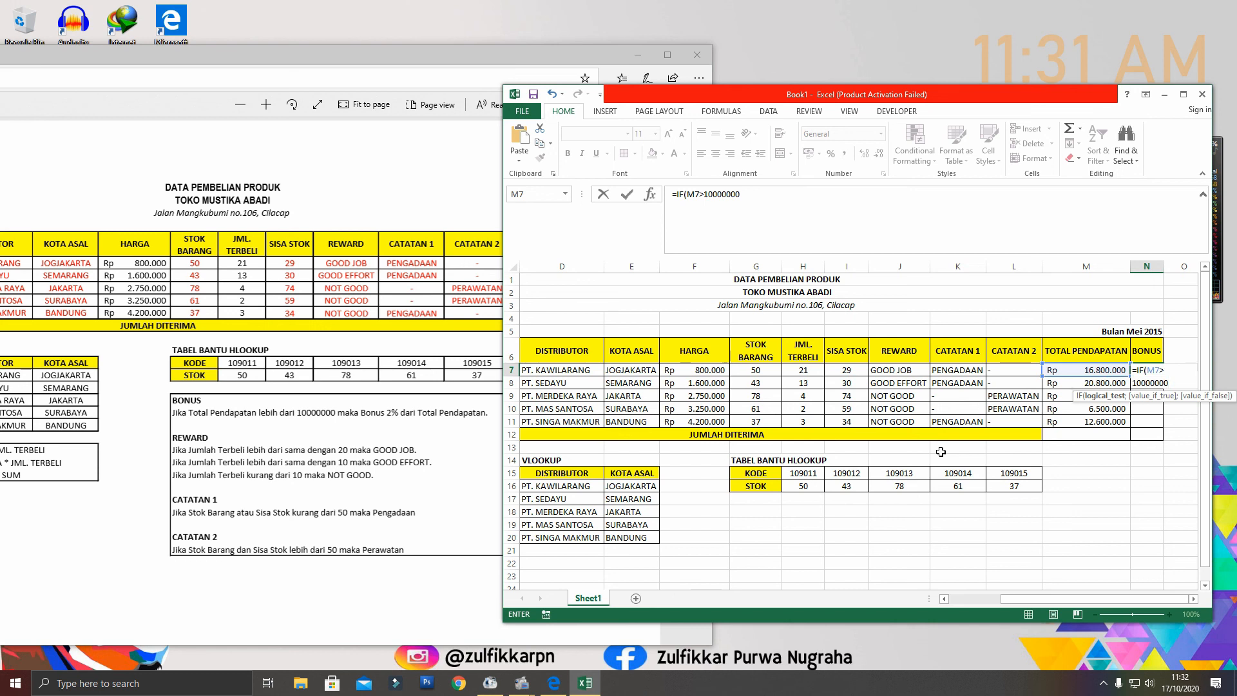
pyautogui.write(';')
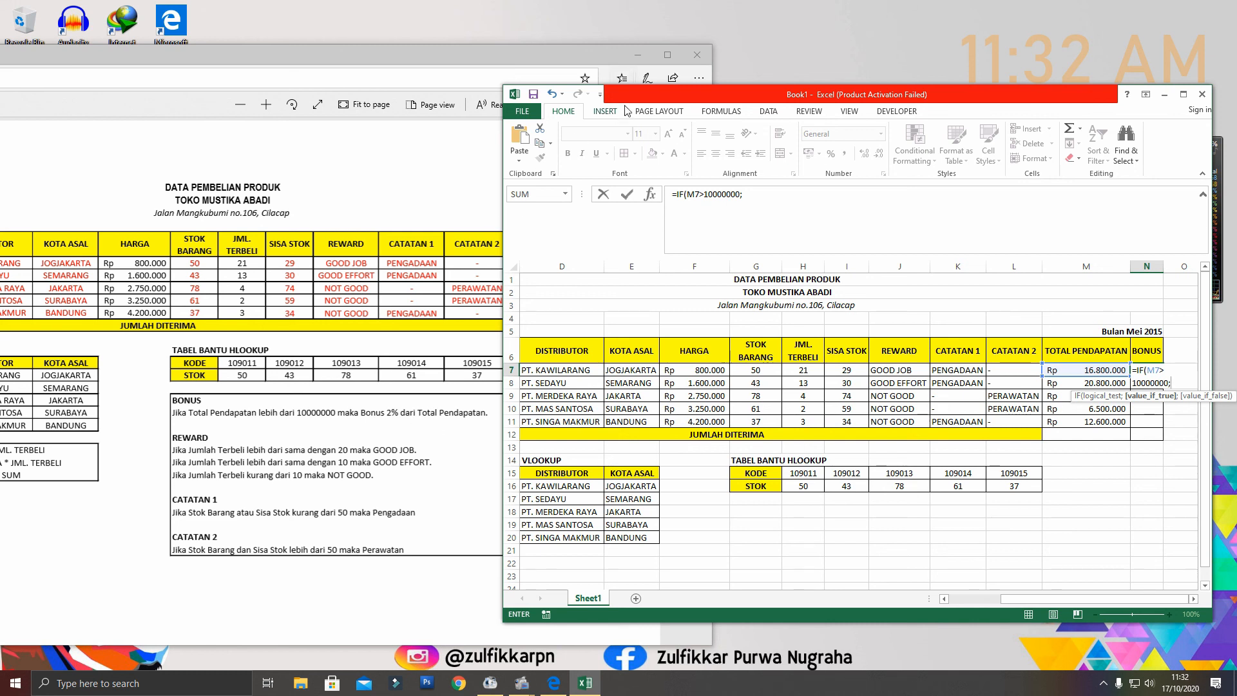
# Complete the BONUS formula in N7 as =IF(M7>10000000;2%*M7), checking the BONUS column in the reference PDF
pyautogui.moveTo(628, 94); pyautogui.dragTo(725, 96)
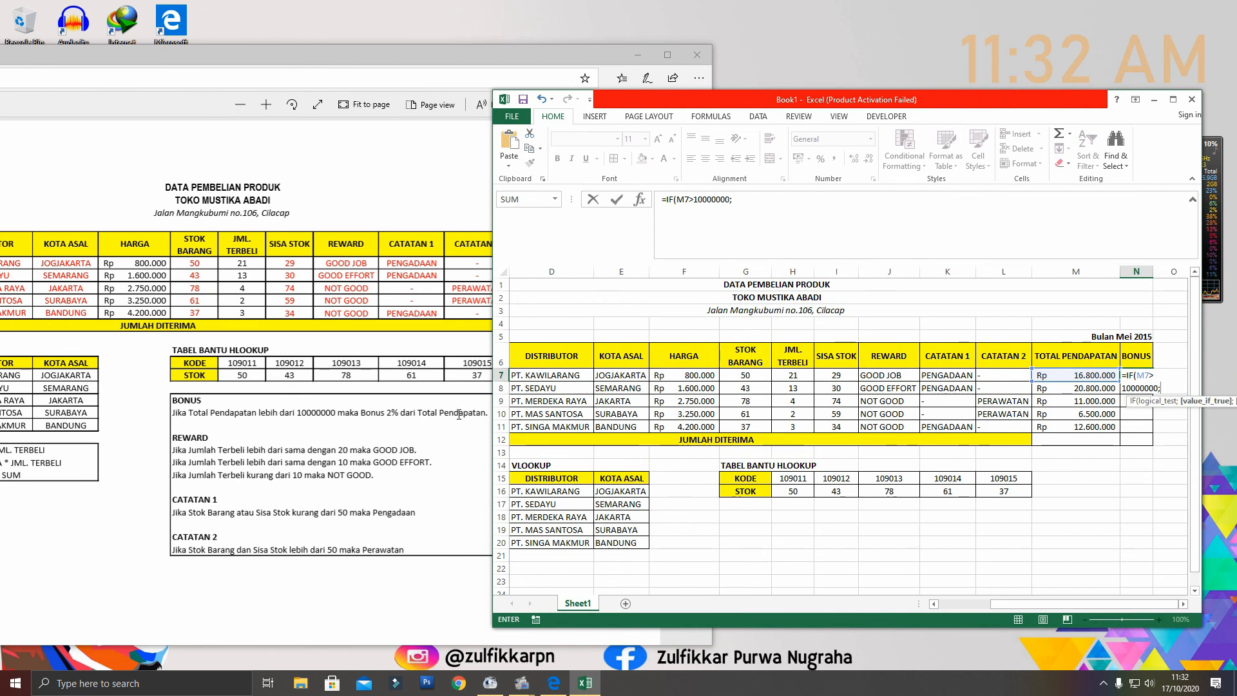
pyautogui.moveTo(853, 94); pyautogui.dragTo(1056, 86)
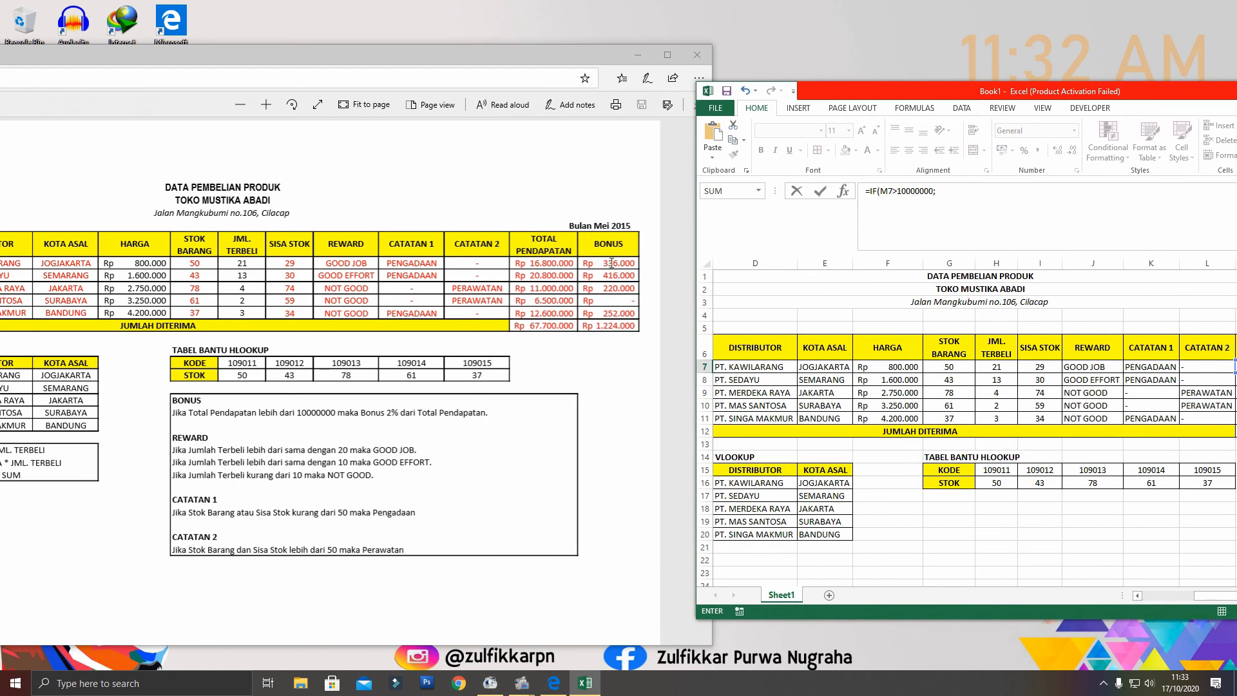
pyautogui.moveTo(885, 99); pyautogui.dragTo(657, 111)
pyautogui.moveTo(668, 110); pyautogui.dragTo(674, 110)
pyautogui.write('2')
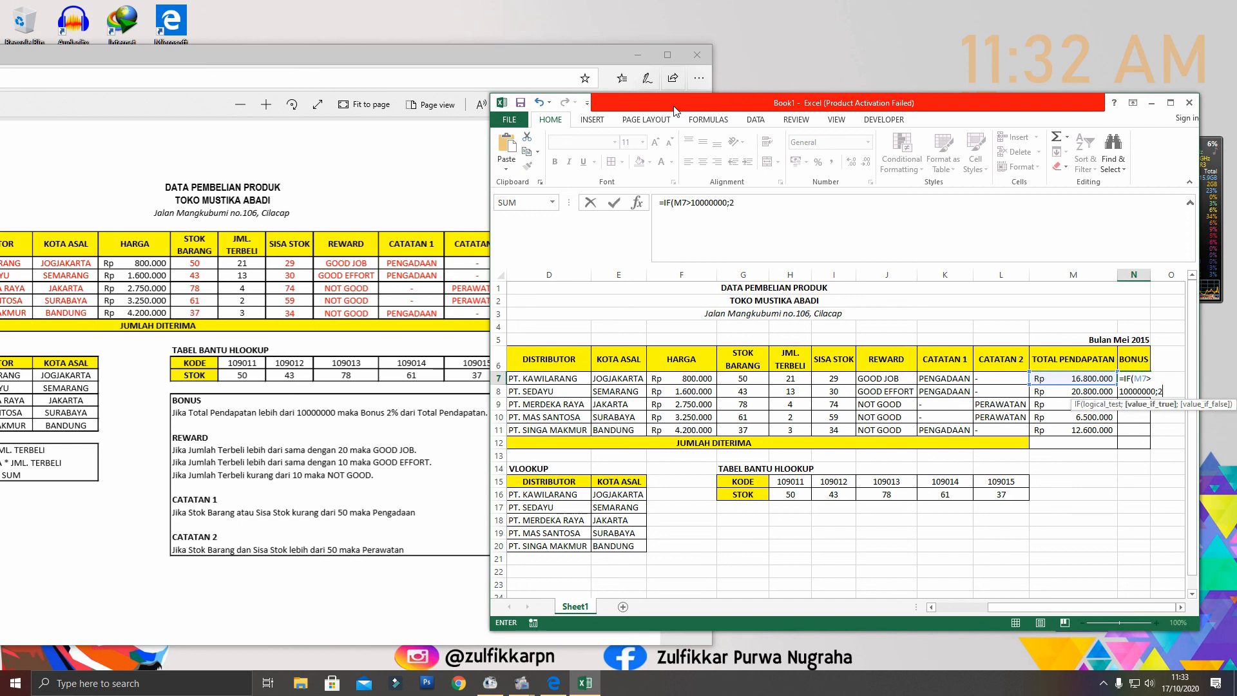
pyautogui.write('%*')
pyautogui.click(1093, 377)
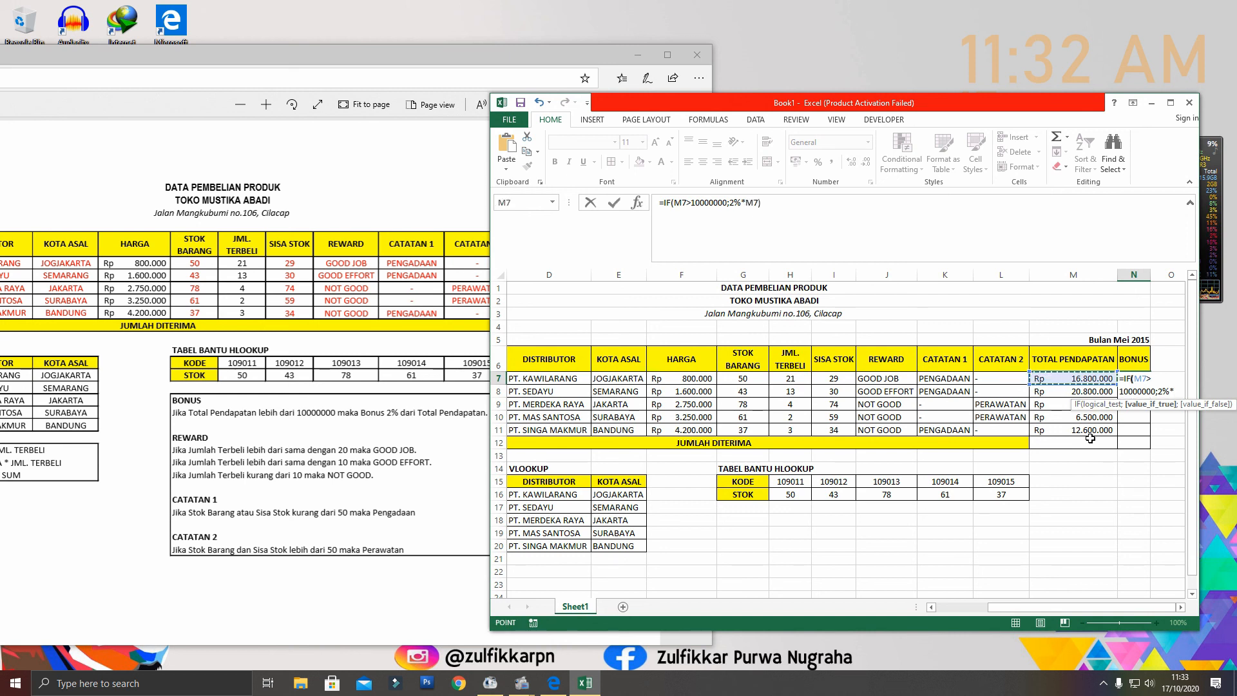
pyautogui.write(')')
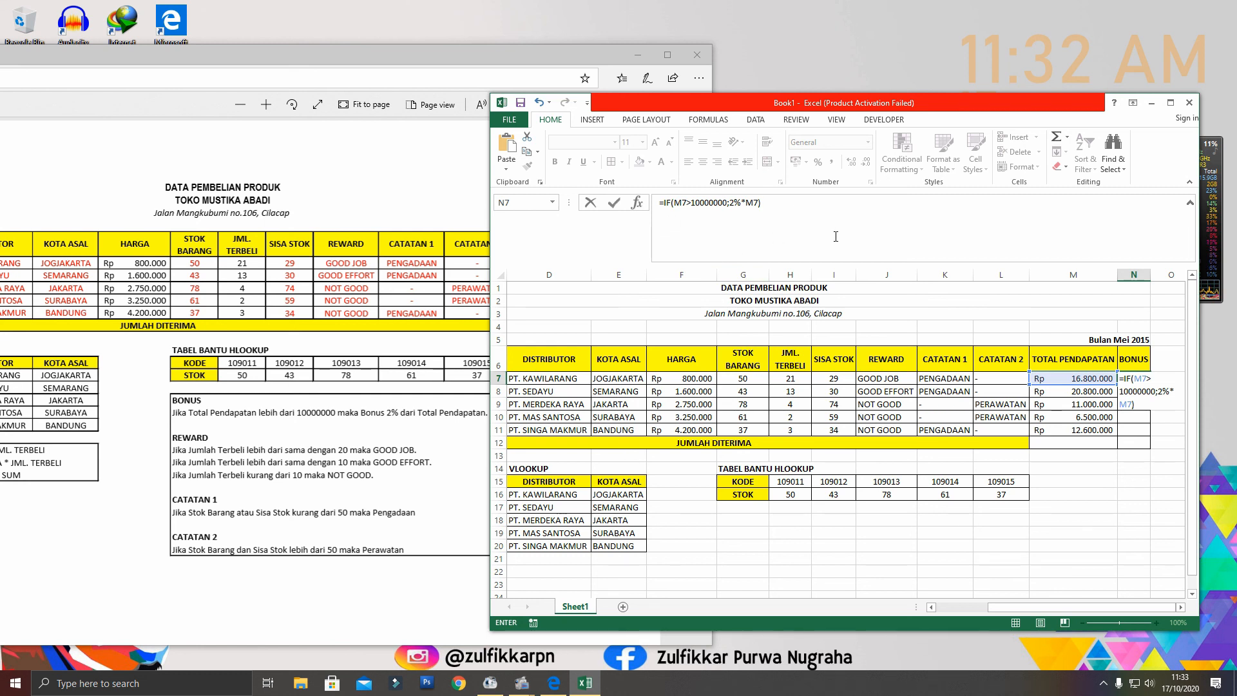
pyautogui.press('Return')
# Try copying the BONUS formula from N7 down to N11, and undo the fill
pyautogui.click(1139, 380)
pyautogui.moveTo(1151, 385); pyautogui.dragTo(1151, 432)
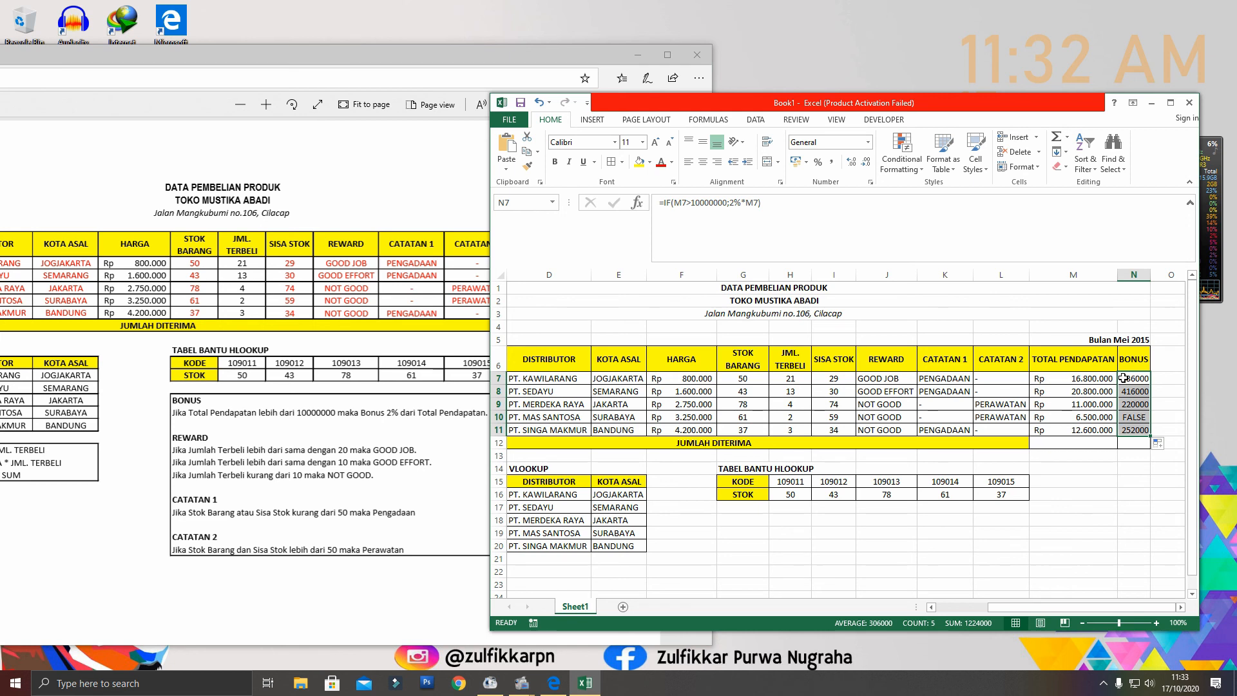
pyautogui.hotkey('ctrl', 'z')
# Add 0 as the value-if-false in N7, making the BONUS formula =IF(M7>10000000;2%*M7;0)
pyautogui.click(761, 208)
pyautogui.write(';0')
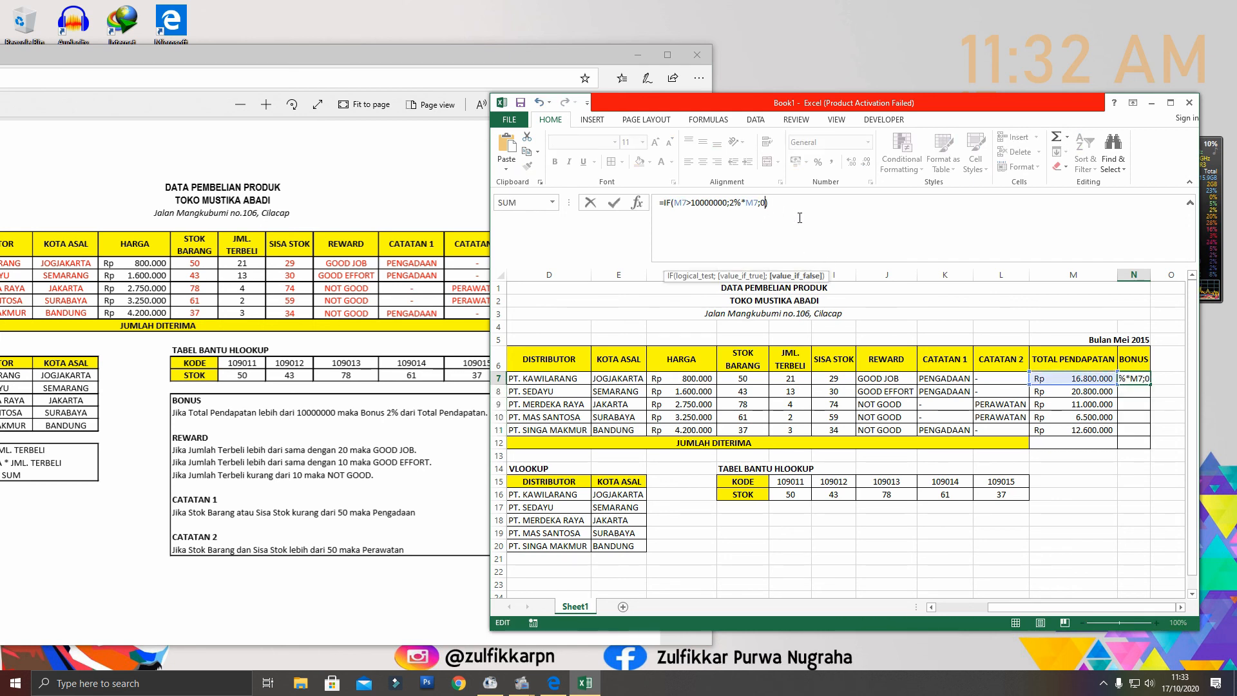
pyautogui.press('Return')
pyautogui.write('\\')
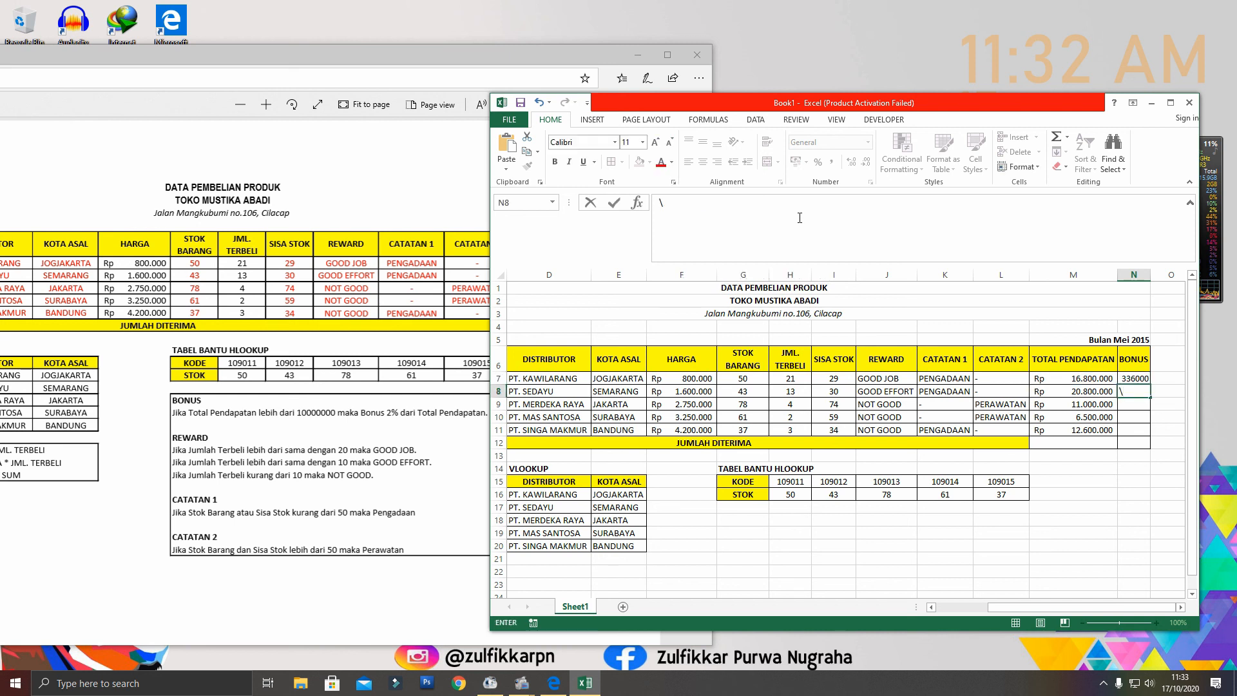
pyautogui.press('Escape')
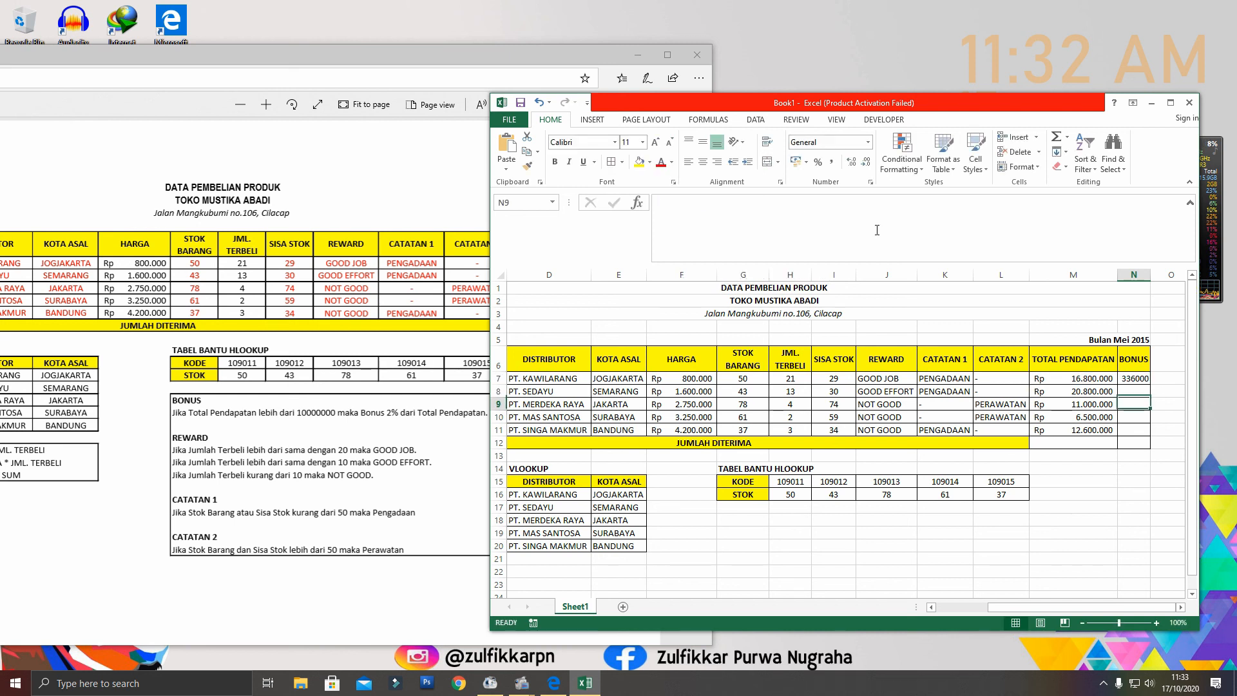
# Copy the BONUS formula from N7 down to N11 and apply the Accounting number format to the range
pyautogui.click(1134, 377)
pyautogui.moveTo(1149, 383); pyautogui.dragTo(1149, 433)
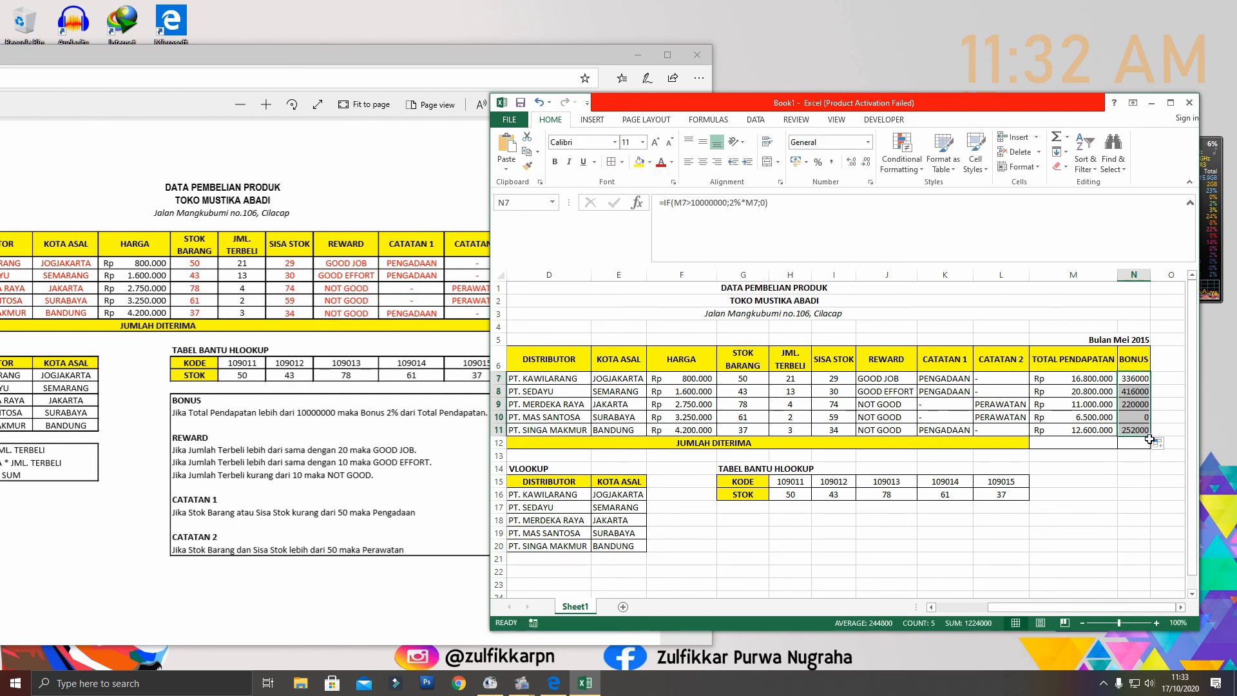
pyautogui.click(868, 142)
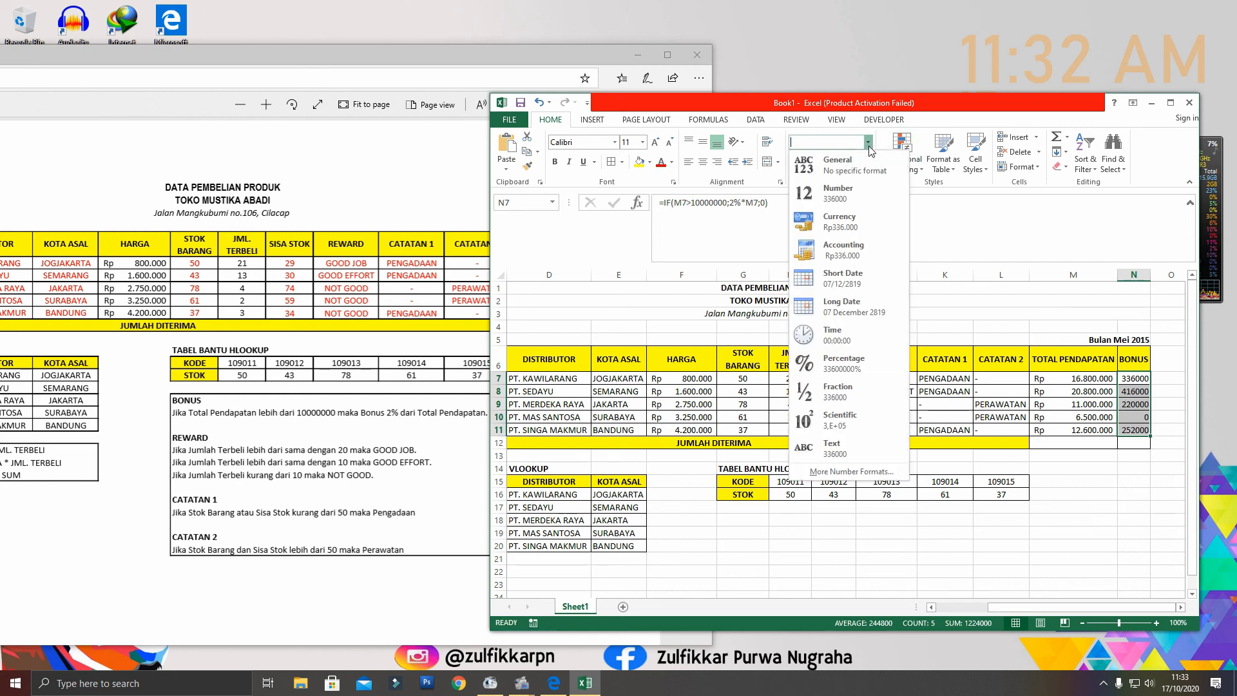
pyautogui.click(844, 248)
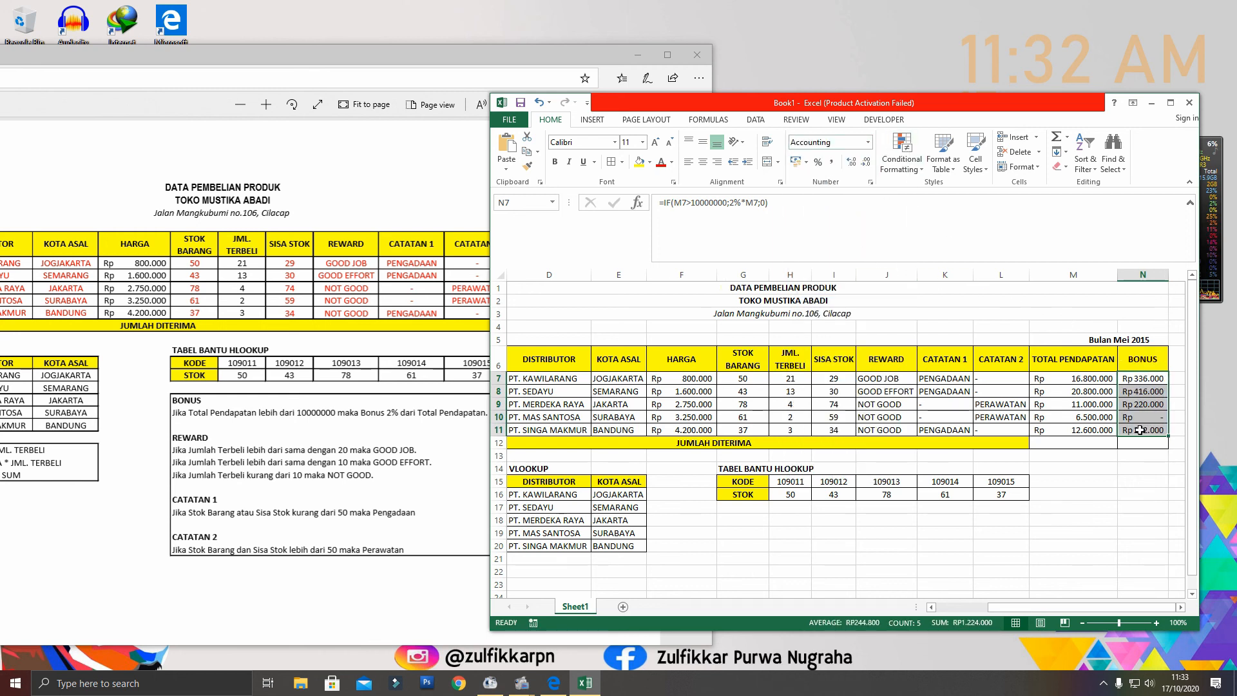
# Check the JUMLAH DITERIMA rule in the reference PDF and enter a SUM of M7:M11 in cell M12
pyautogui.click(1080, 444)
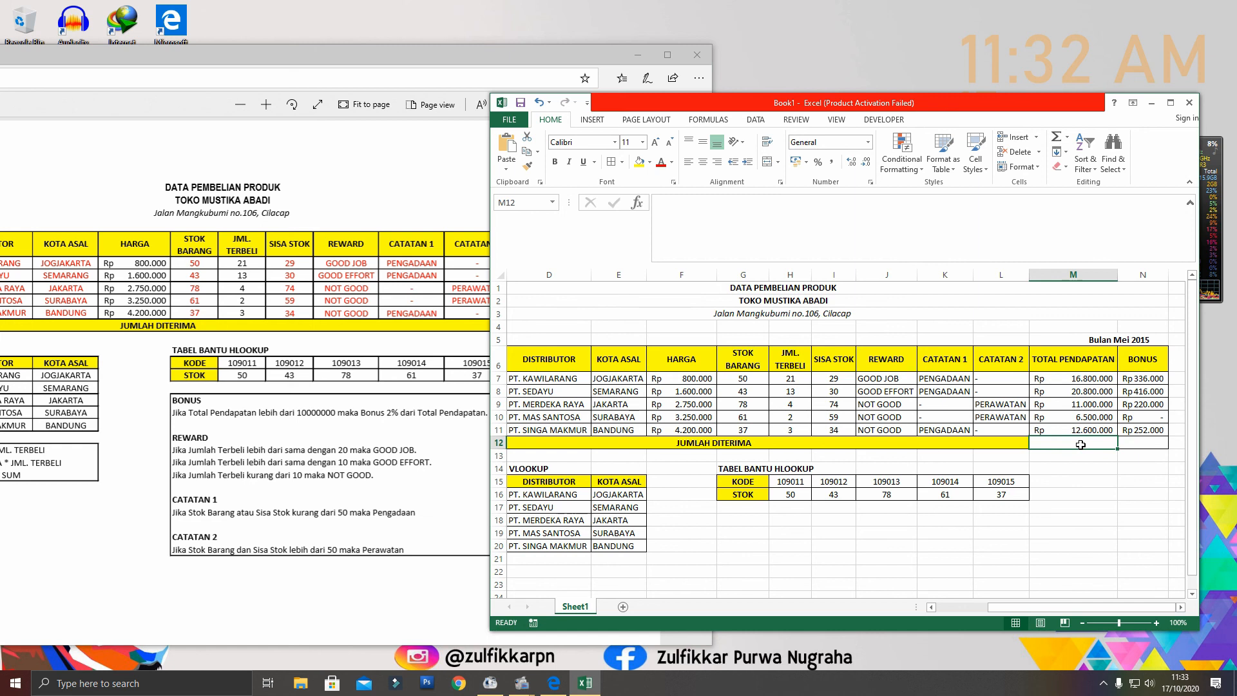
pyautogui.click(265, 479)
pyautogui.click(667, 54)
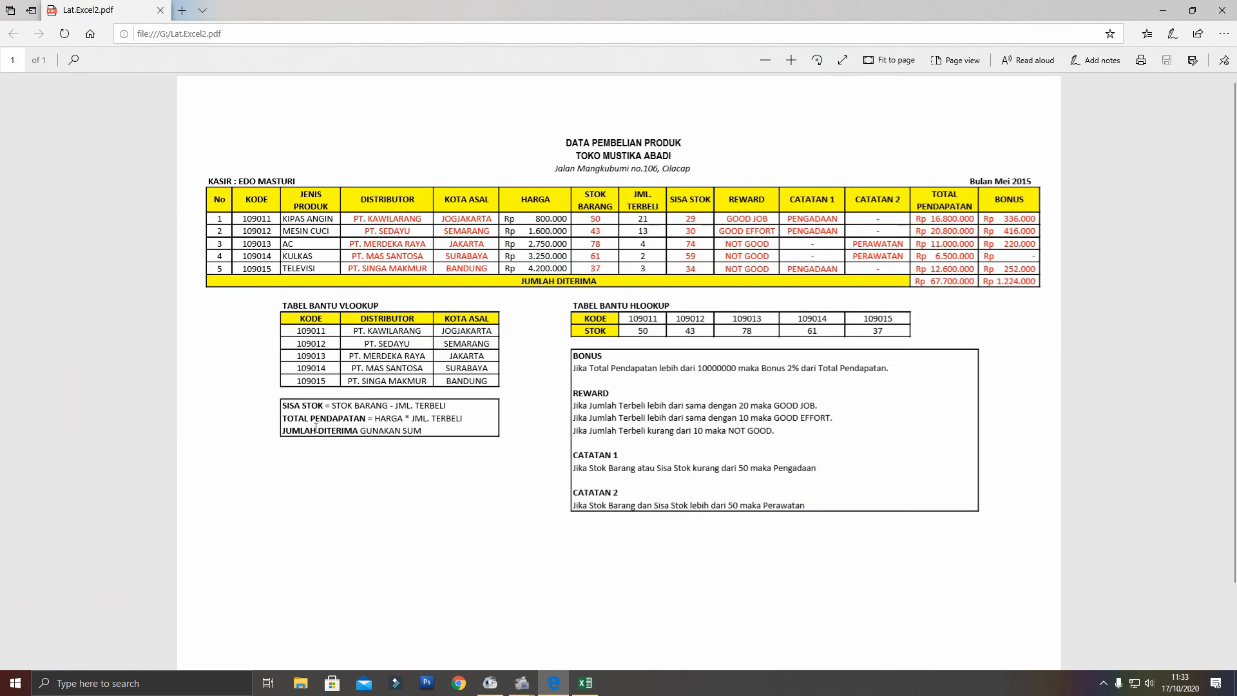
pyautogui.click(585, 683)
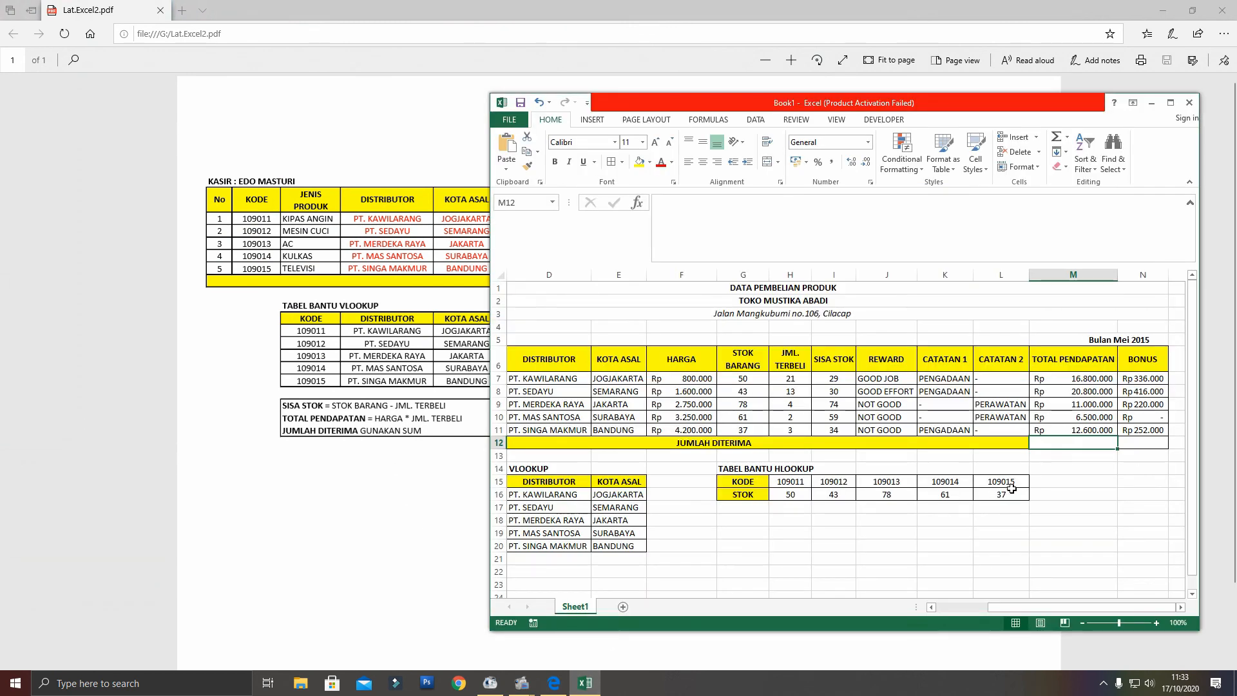
pyautogui.write('=sum(')
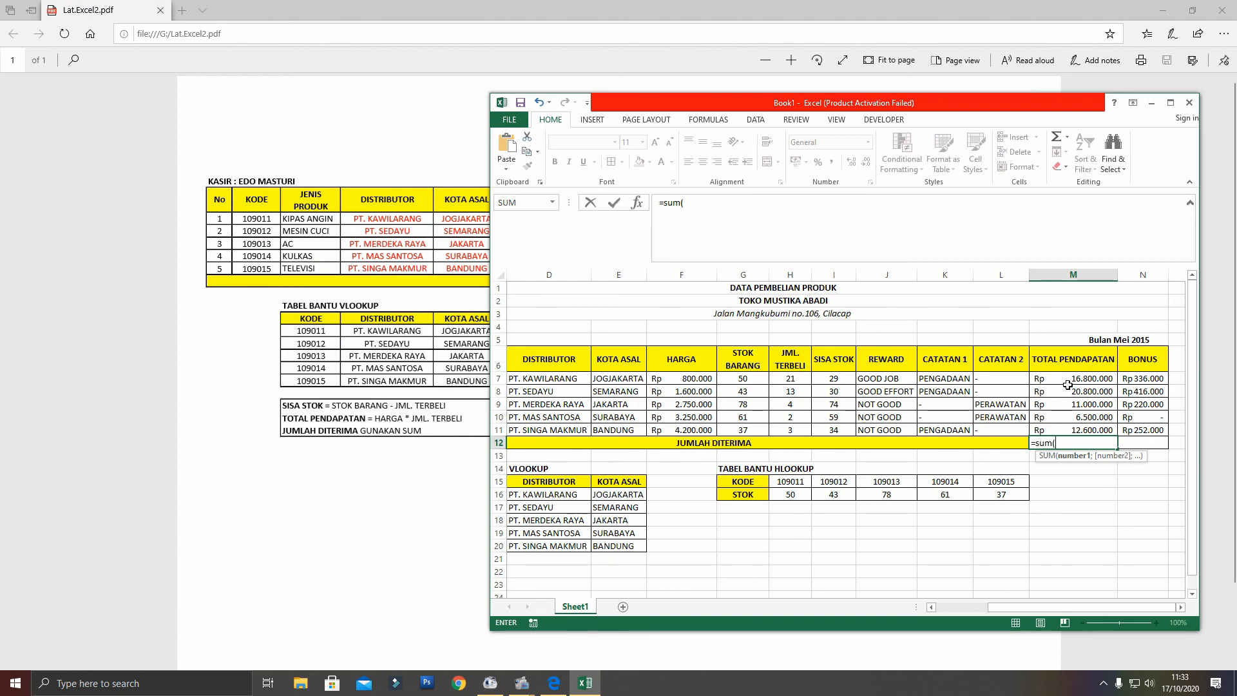
pyautogui.moveTo(1067, 380); pyautogui.dragTo(1067, 427)
pyautogui.press('Return')
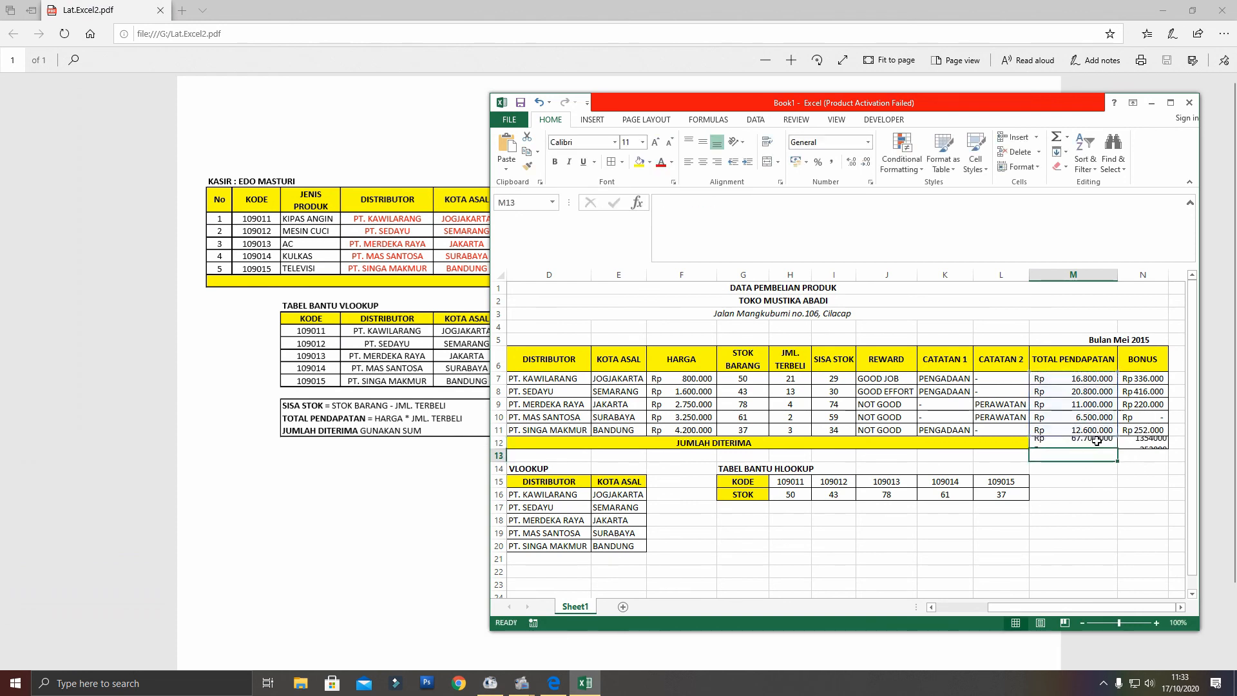
# Apply the Accounting number format to the BONUS total cell N12 and uncover the reference PDF table for comparison
pyautogui.click(1151, 442)
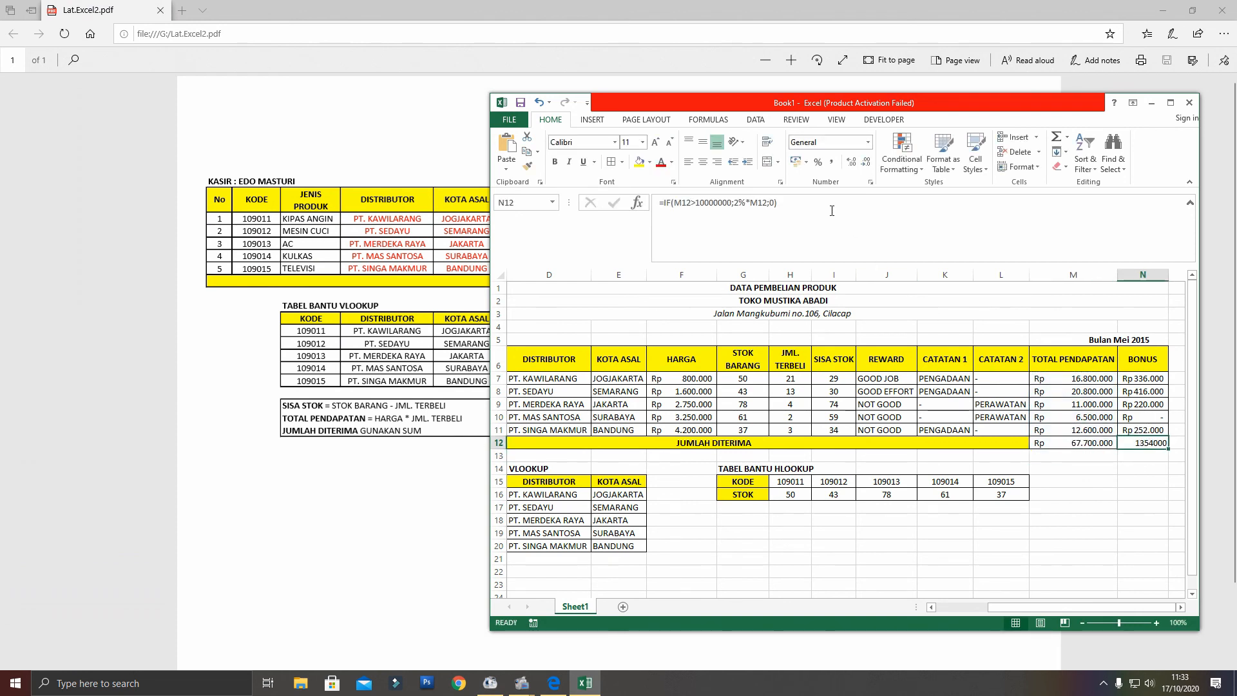
pyautogui.click(867, 142)
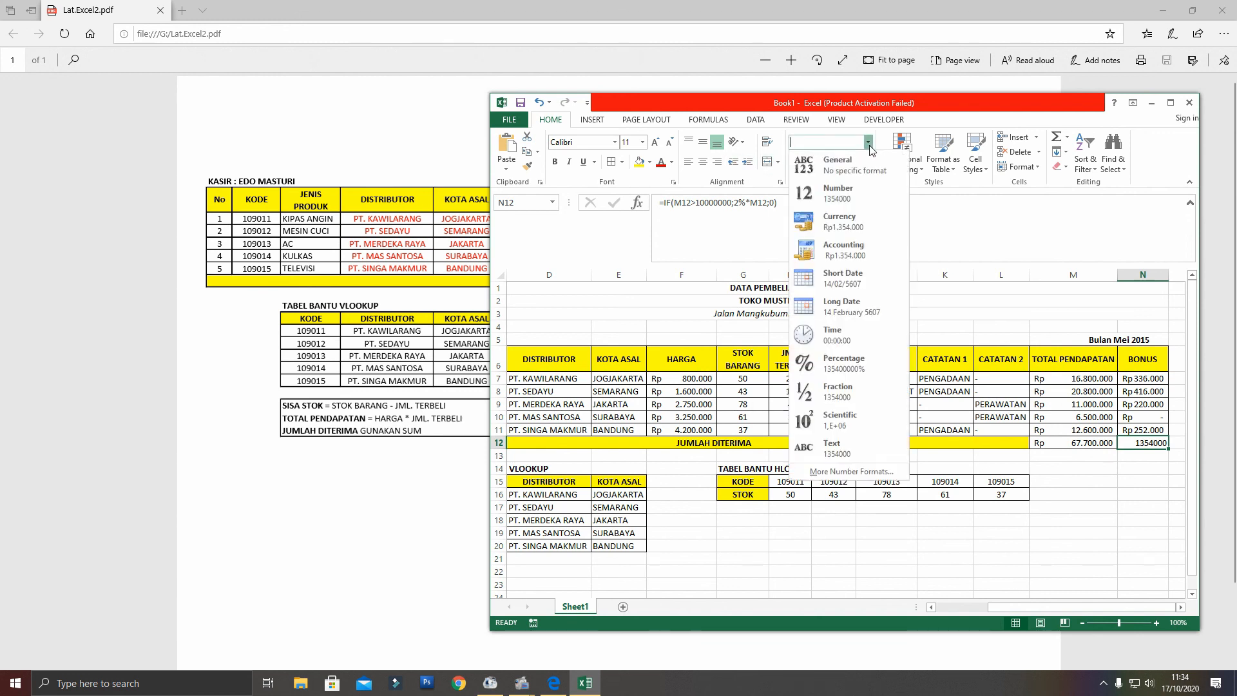
pyautogui.click(864, 250)
pyautogui.moveTo(911, 112); pyautogui.dragTo(732, 310)
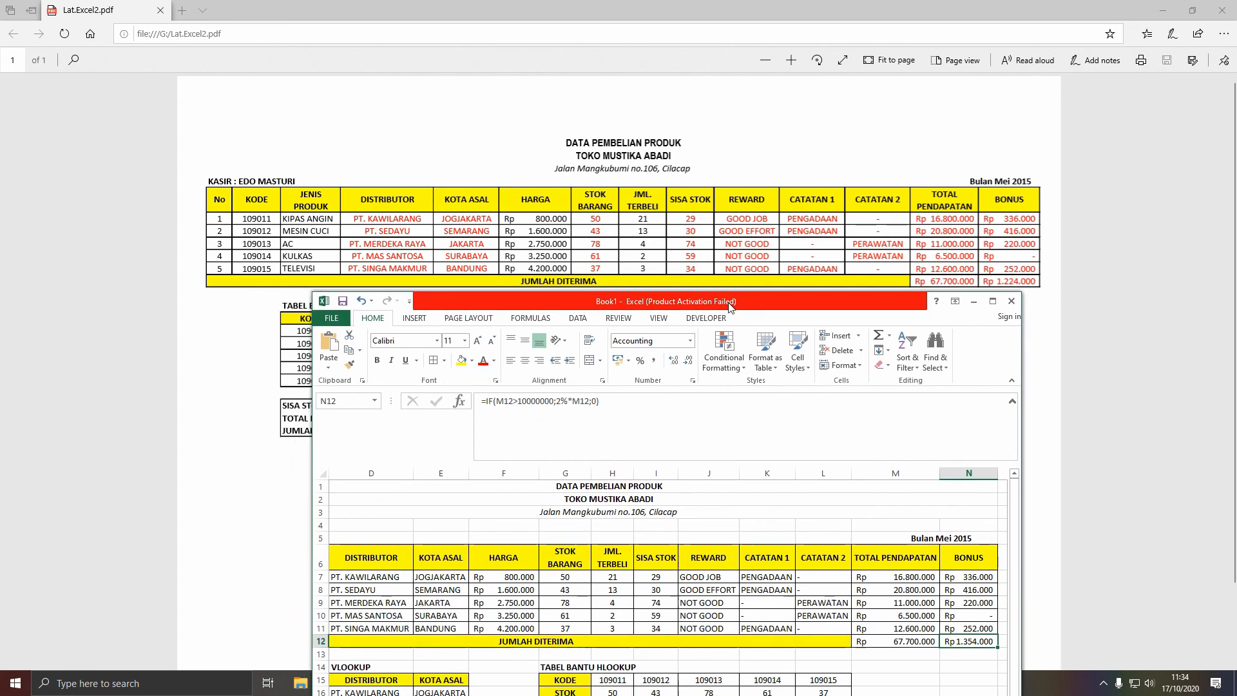
# Replace the IF formula in the BONUS total cell N12 with =SUM(N7:N11)
pyautogui.doubleClick(977, 642)
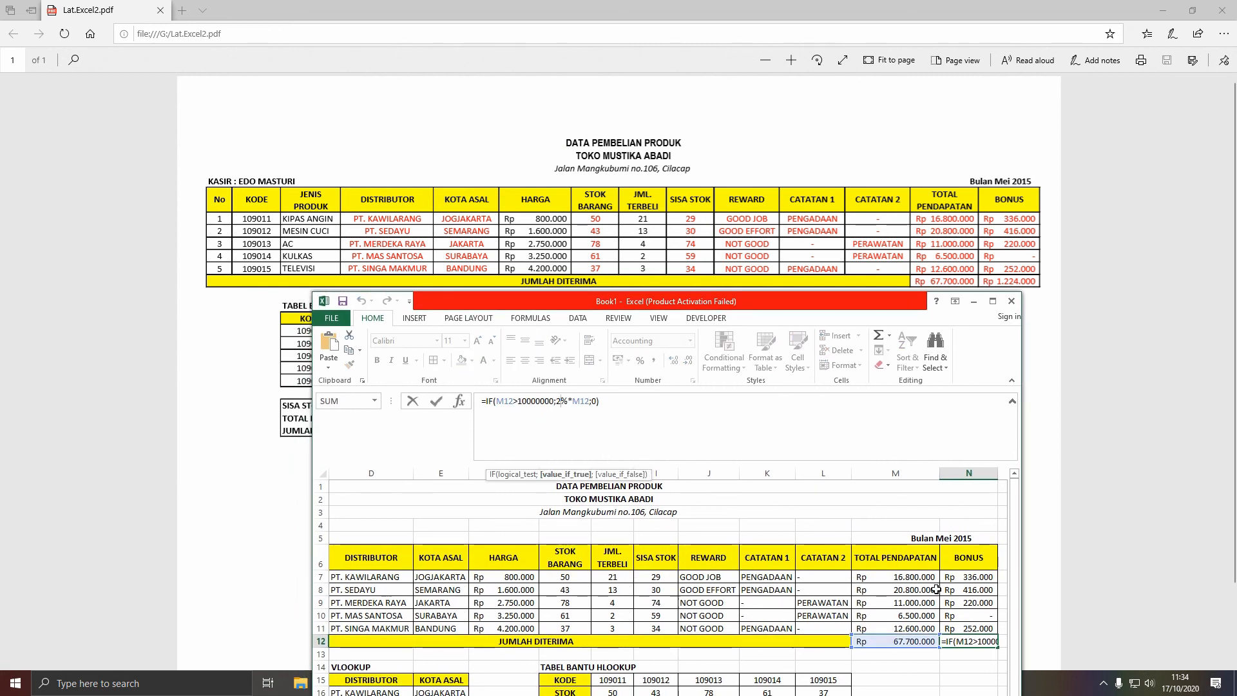
pyautogui.click(987, 638)
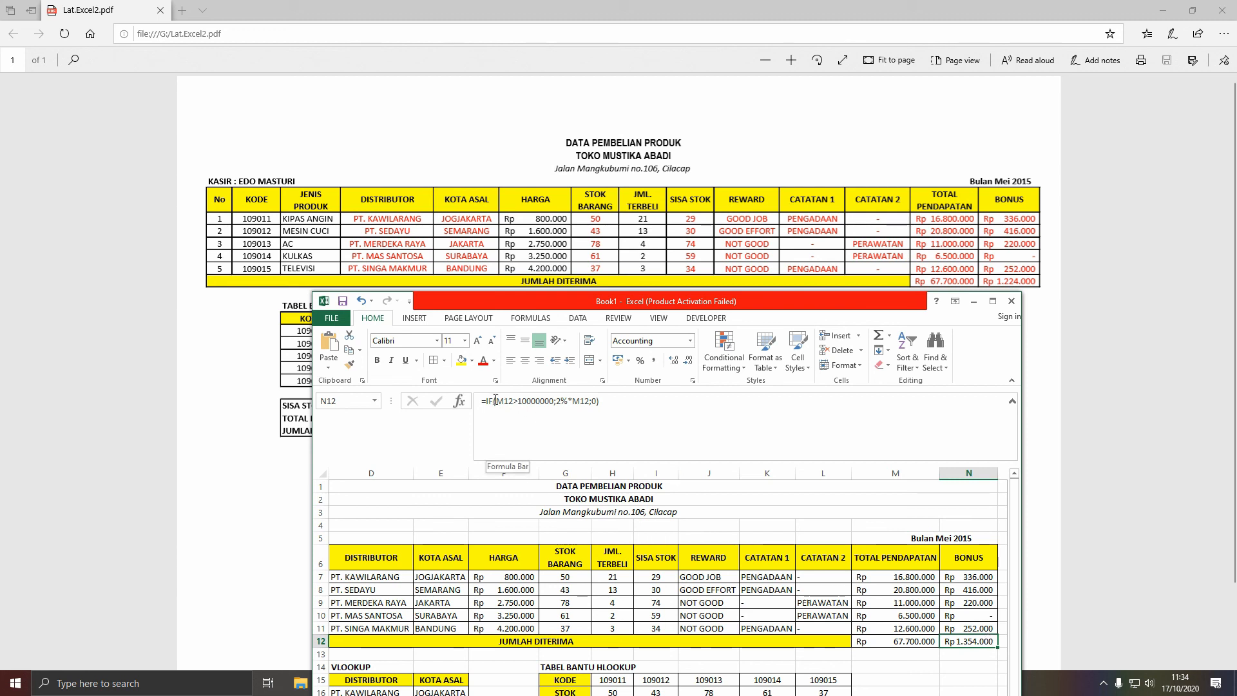
pyautogui.write('=sum(')
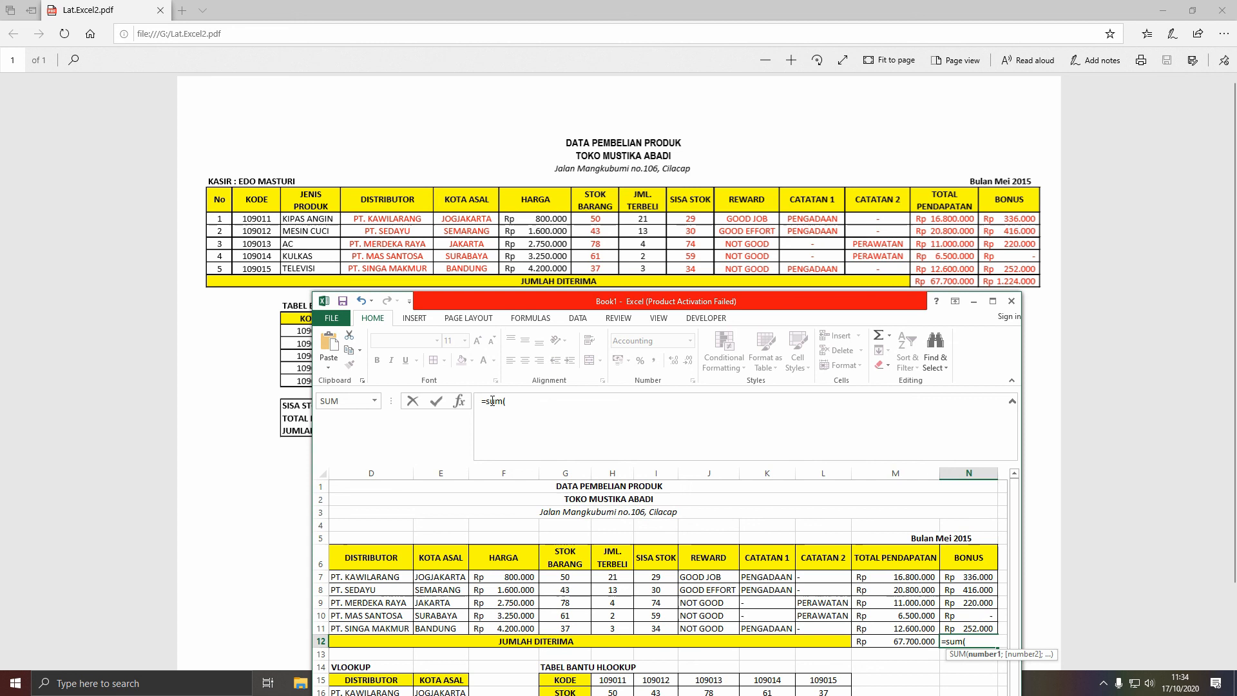
pyautogui.moveTo(958, 578); pyautogui.dragTo(964, 624)
pyautogui.press('Return')
pyautogui.click(968, 642)
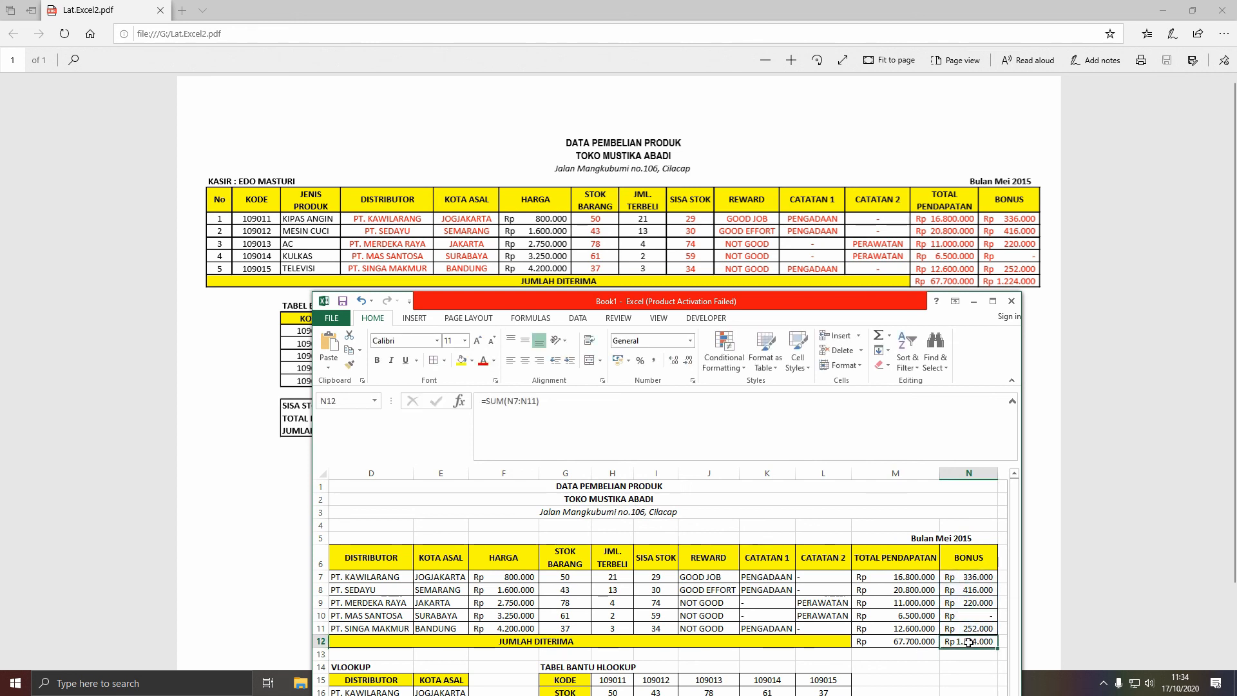
# Maximize the Excel window and review the whole table from column A through the BONUS column
pyautogui.click(993, 301)
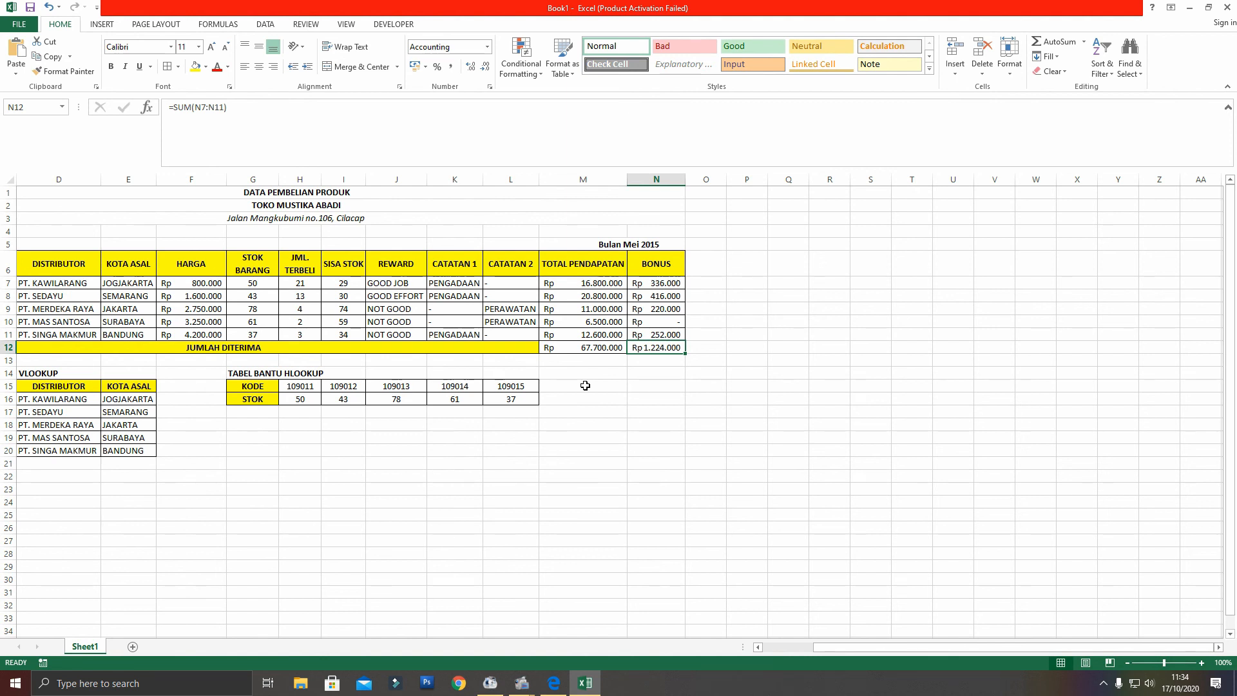
pyautogui.moveTo(842, 647); pyautogui.dragTo(797, 648)
pyautogui.click(809, 429)
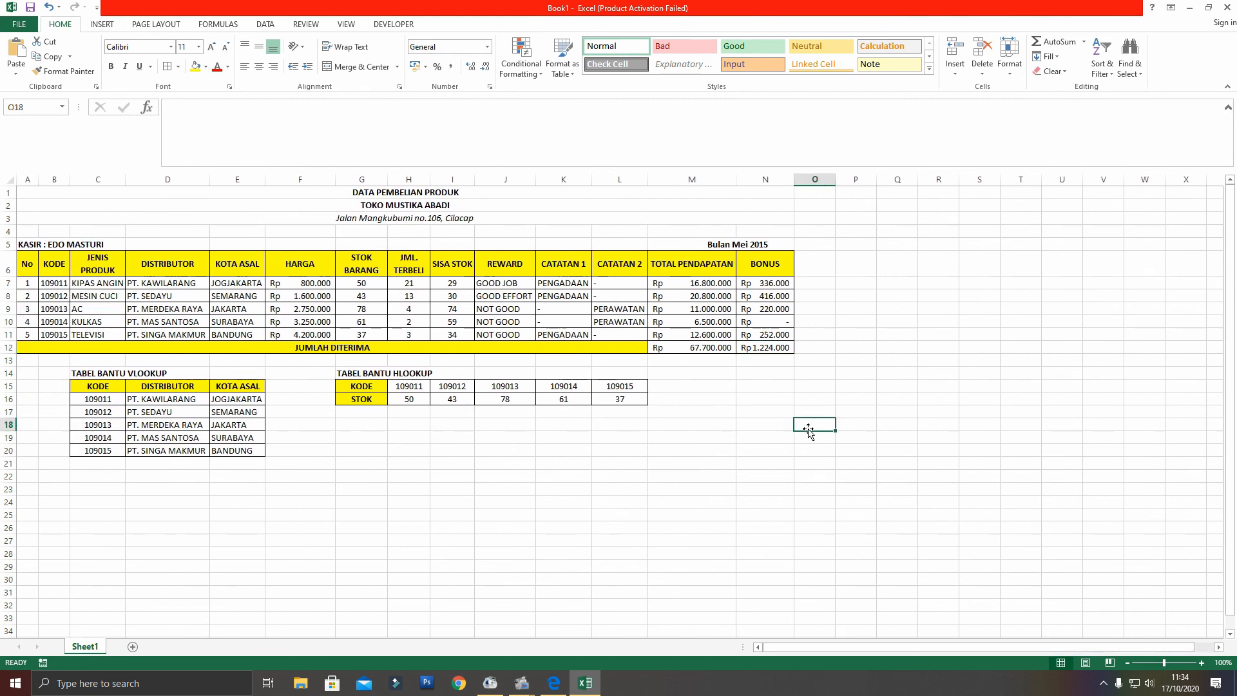